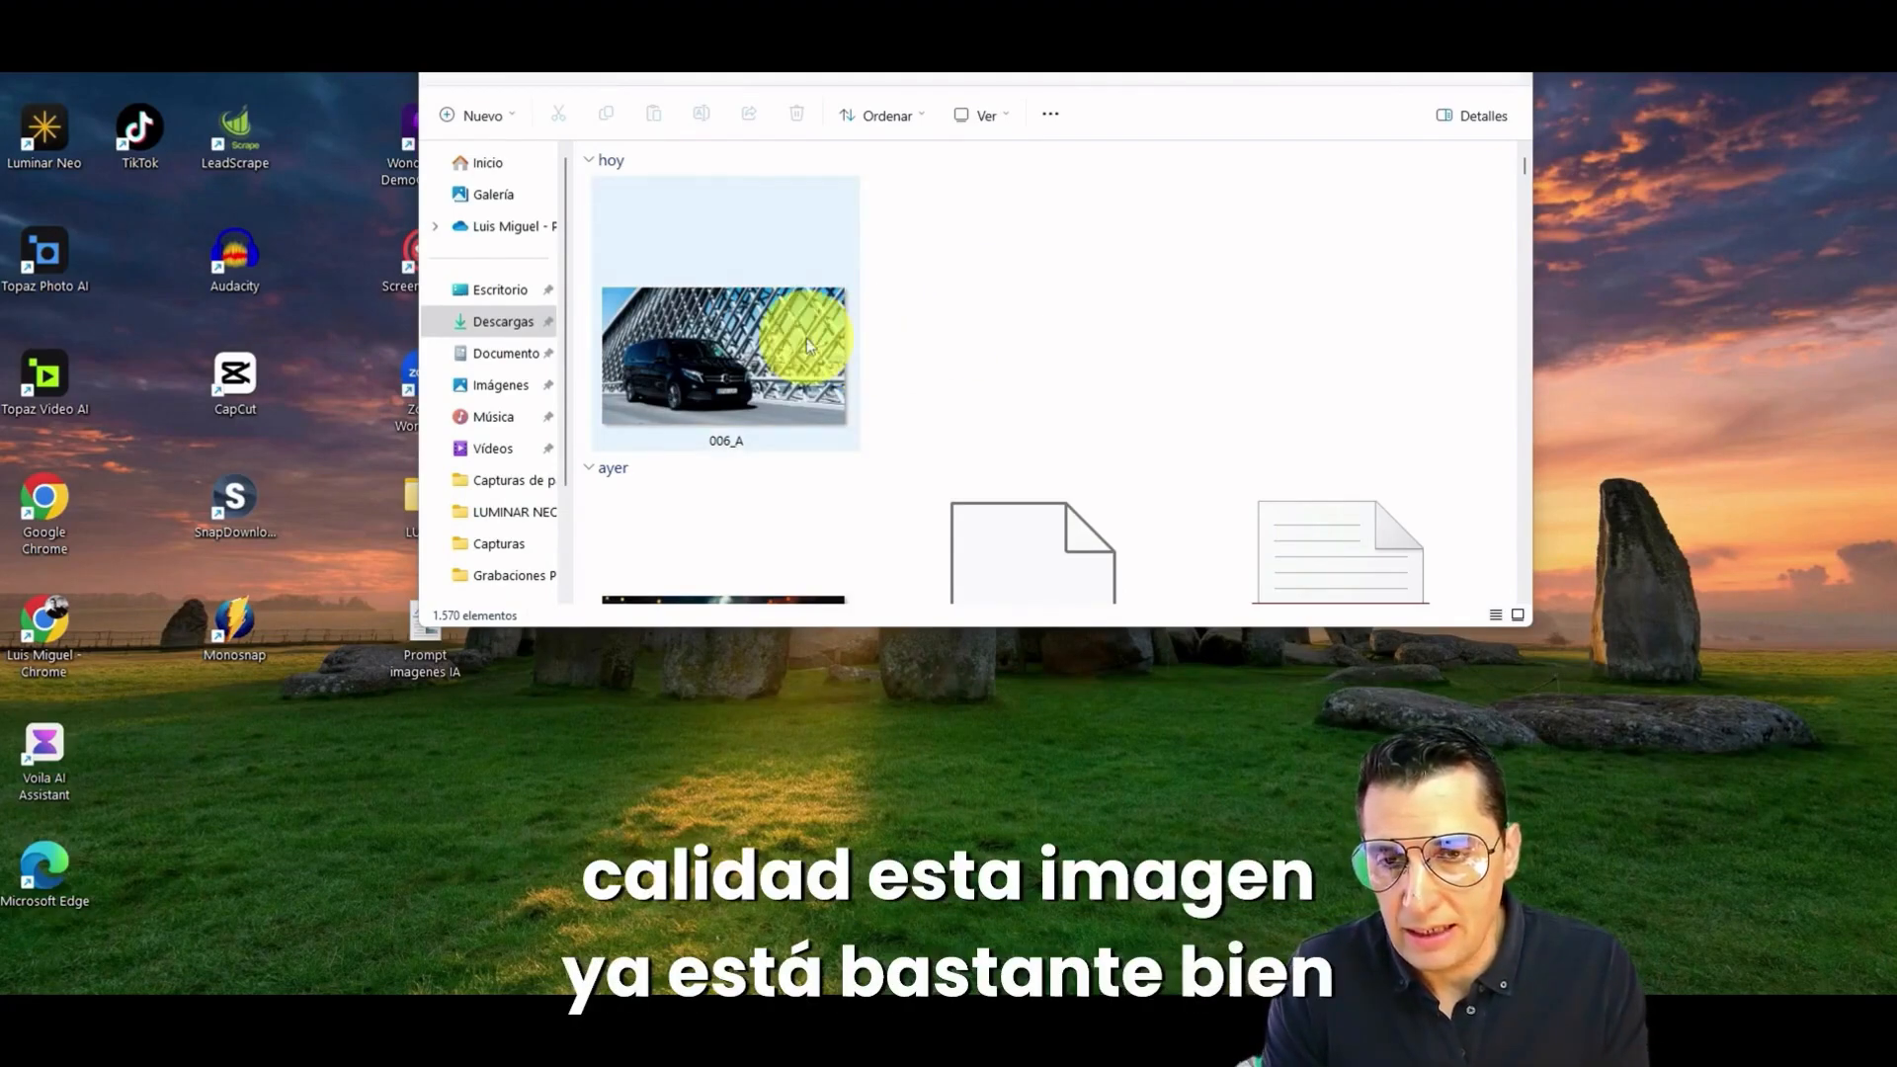
Step: Preview the 006_A van photo from the downloads folder and import it into Topaz Photo AI
{"action": "double_click", "coordinate": [733, 357]}
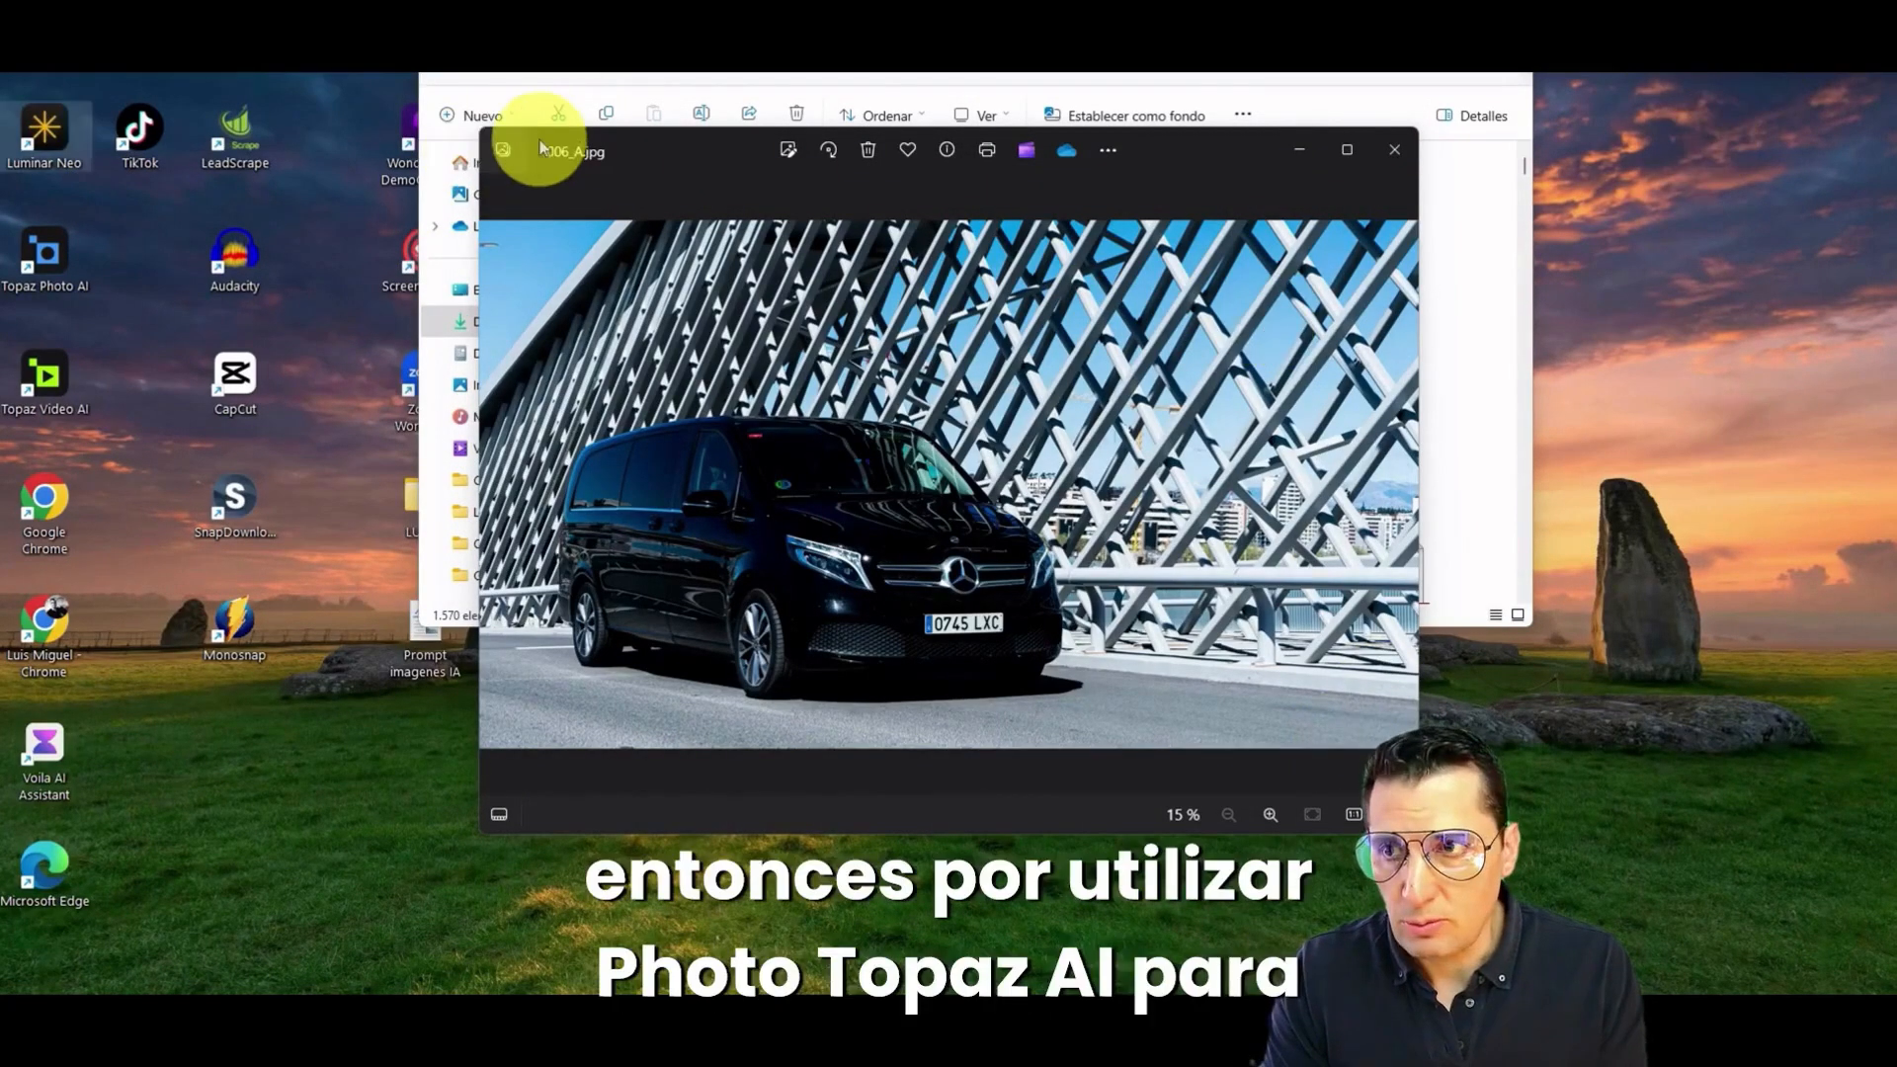
{"action": "left_click", "coordinate": [54, 263]}
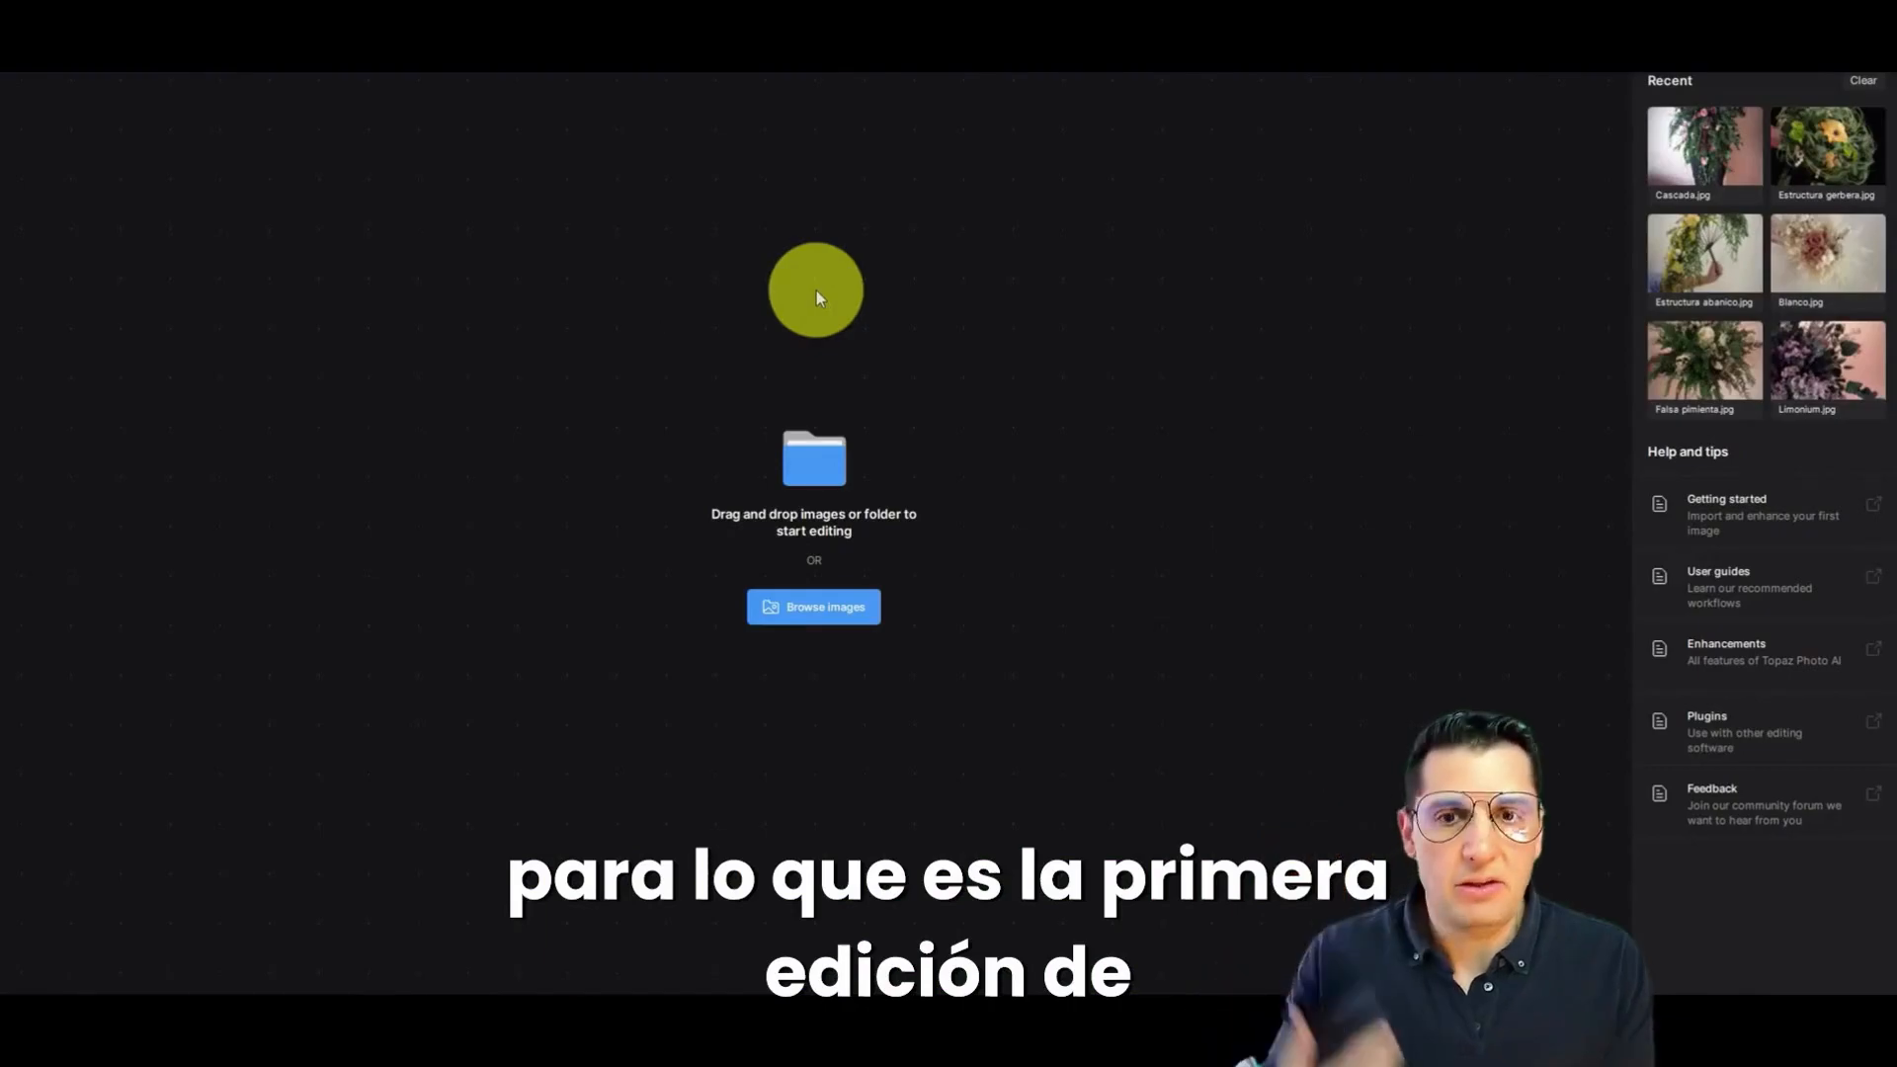
{"action": "left_click", "coordinate": [824, 606]}
{"action": "double_click", "coordinate": [276, 161]}
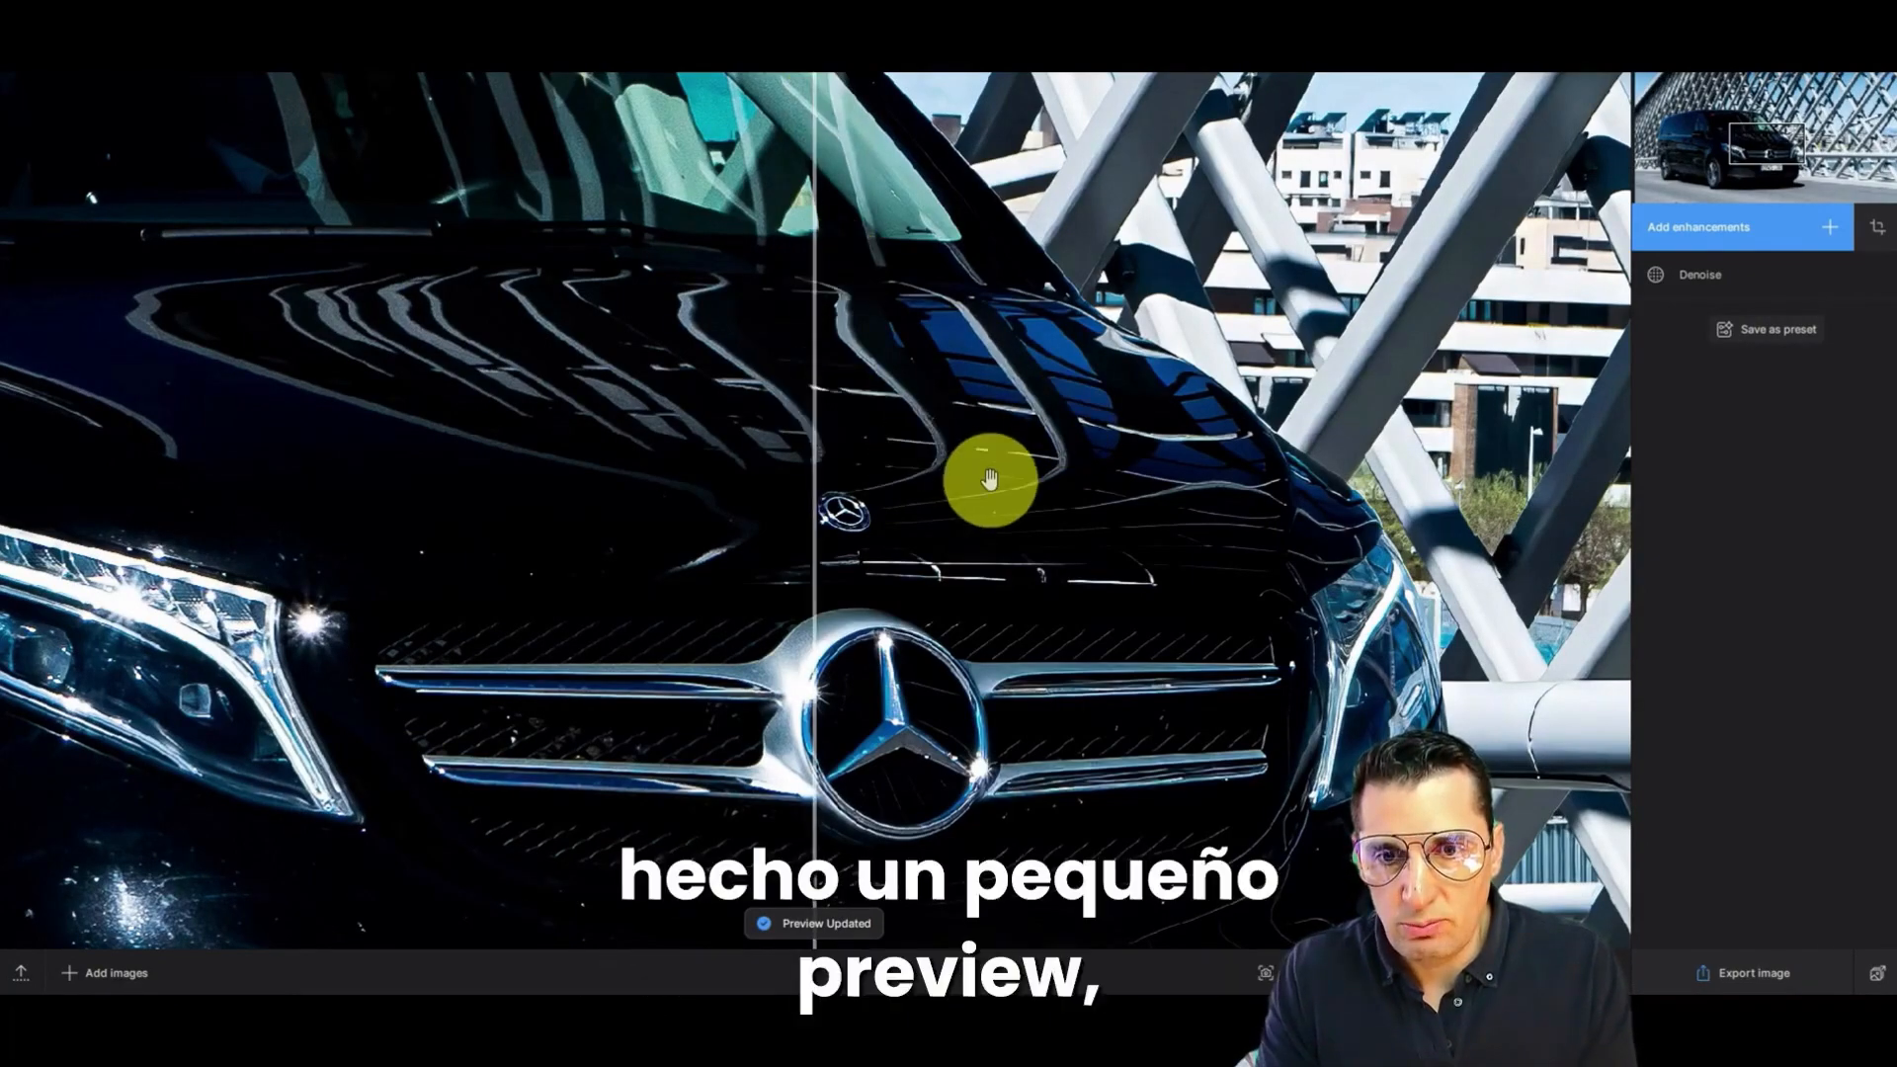
Step: Check the Denoise preview on the van and export the photo as a JPEG with the -topaz suffix at quality 95
{"action": "left_click_drag", "start_coordinate": [990, 483], "coordinate": [982, 494]}
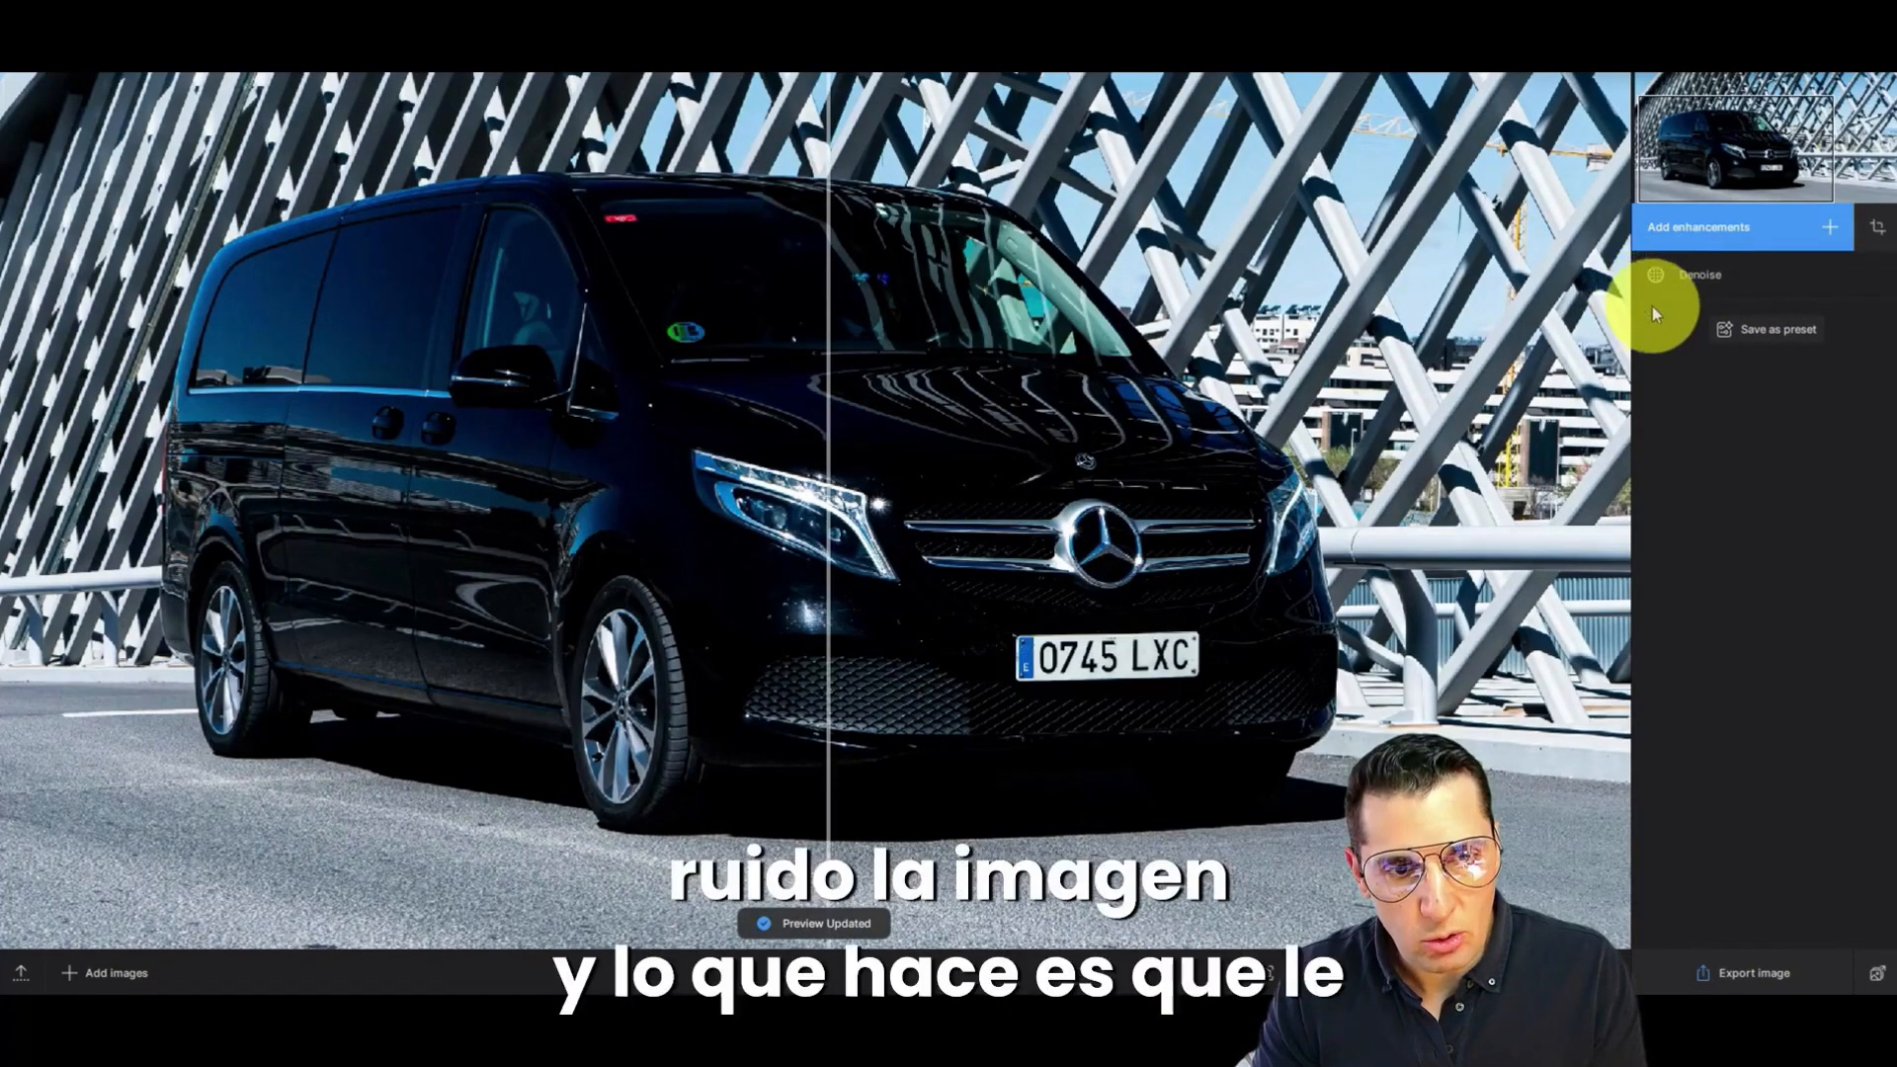
{"action": "left_click_drag", "start_coordinate": [849, 454], "coordinate": [593, 436]}
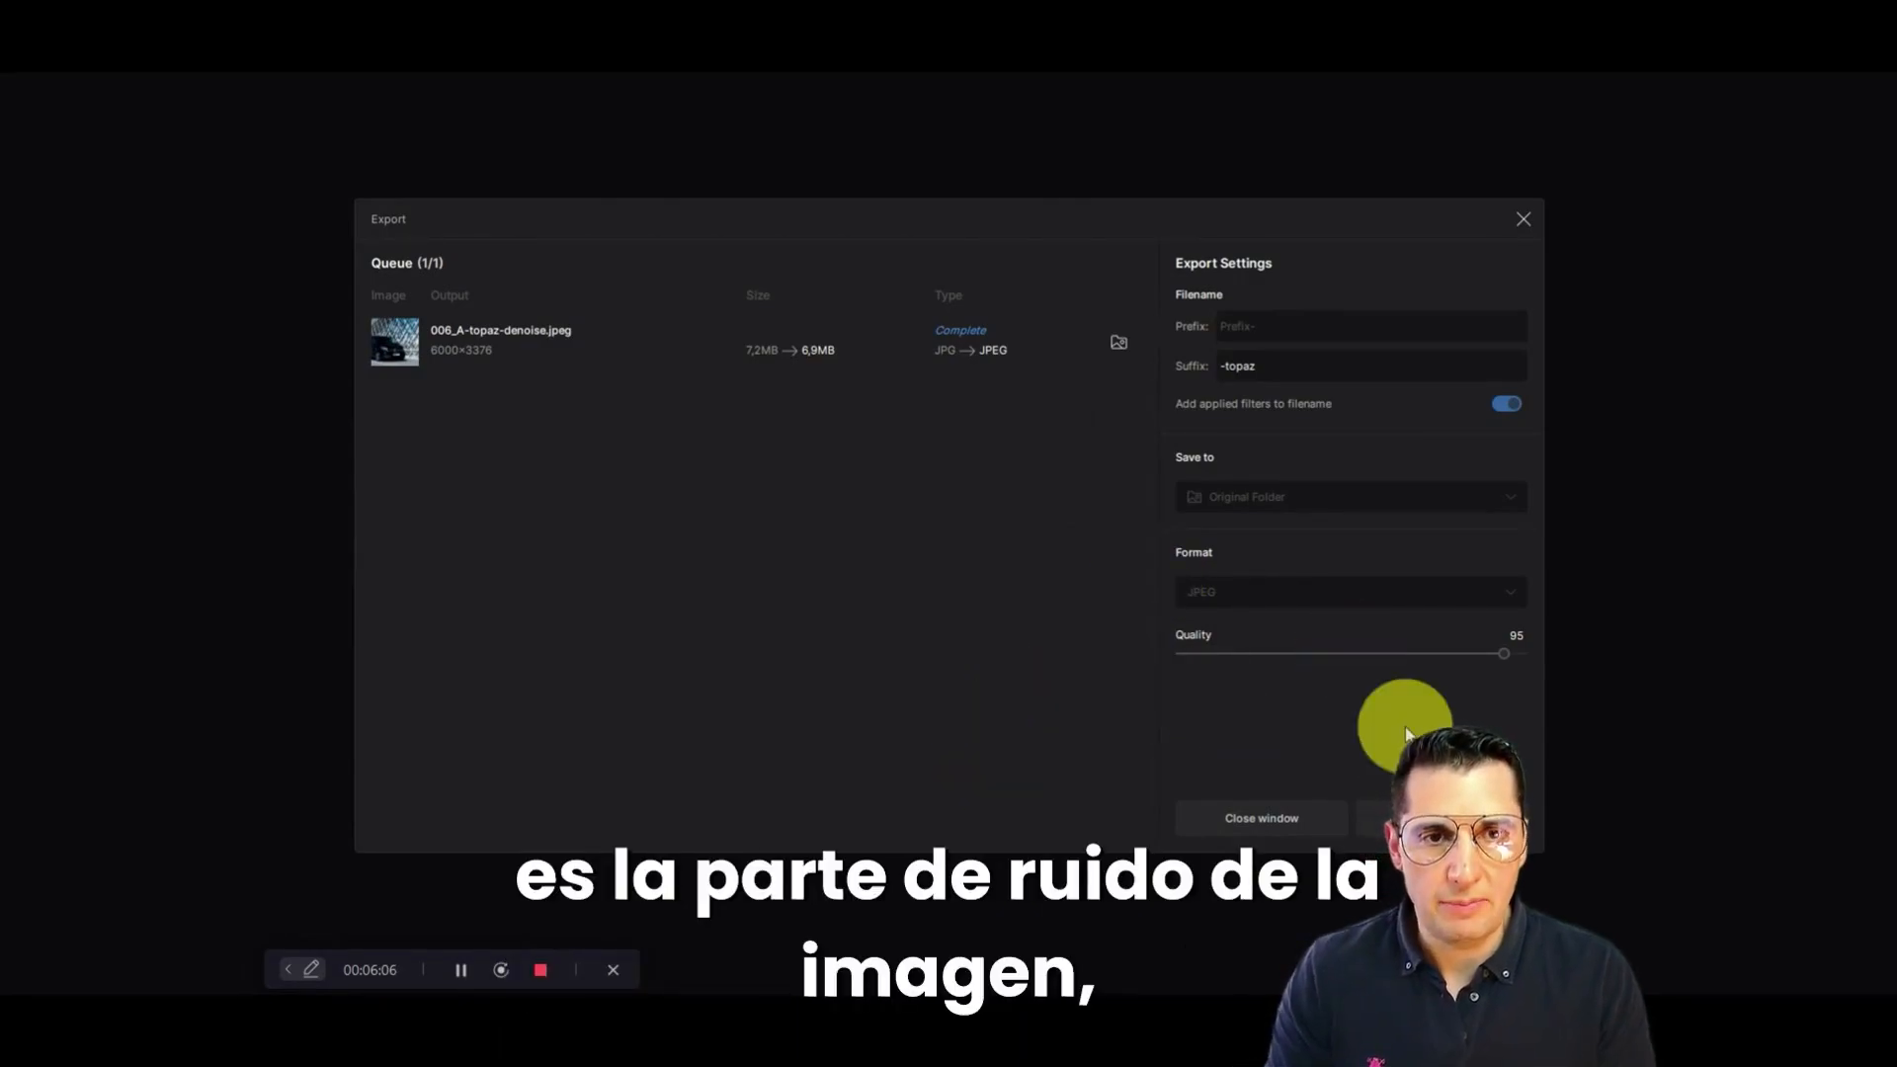
{"action": "left_click", "coordinate": [1522, 222]}
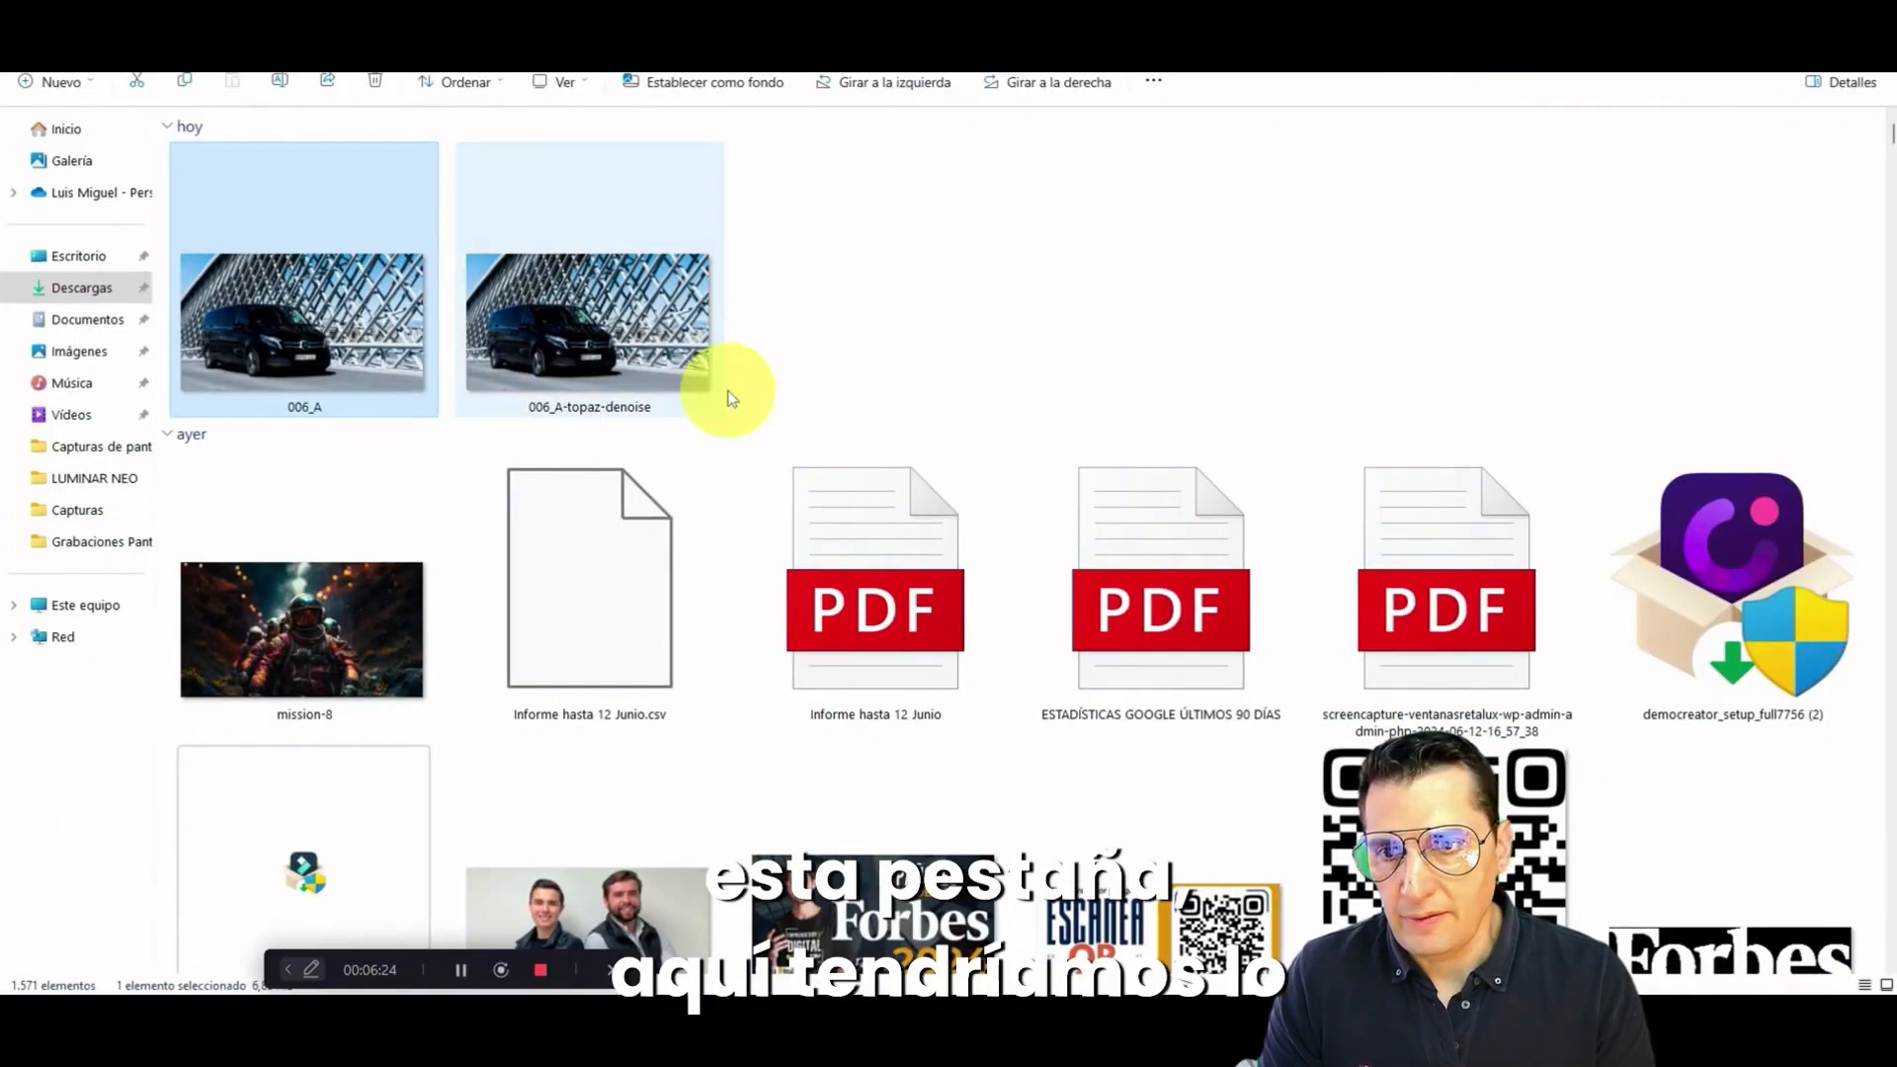
Step: Open the exported 006_A-topaz-denoise image in a maximized viewer, examine the van up close and compare it with the neighbouring photo
{"action": "double_click", "coordinate": [656, 346]}
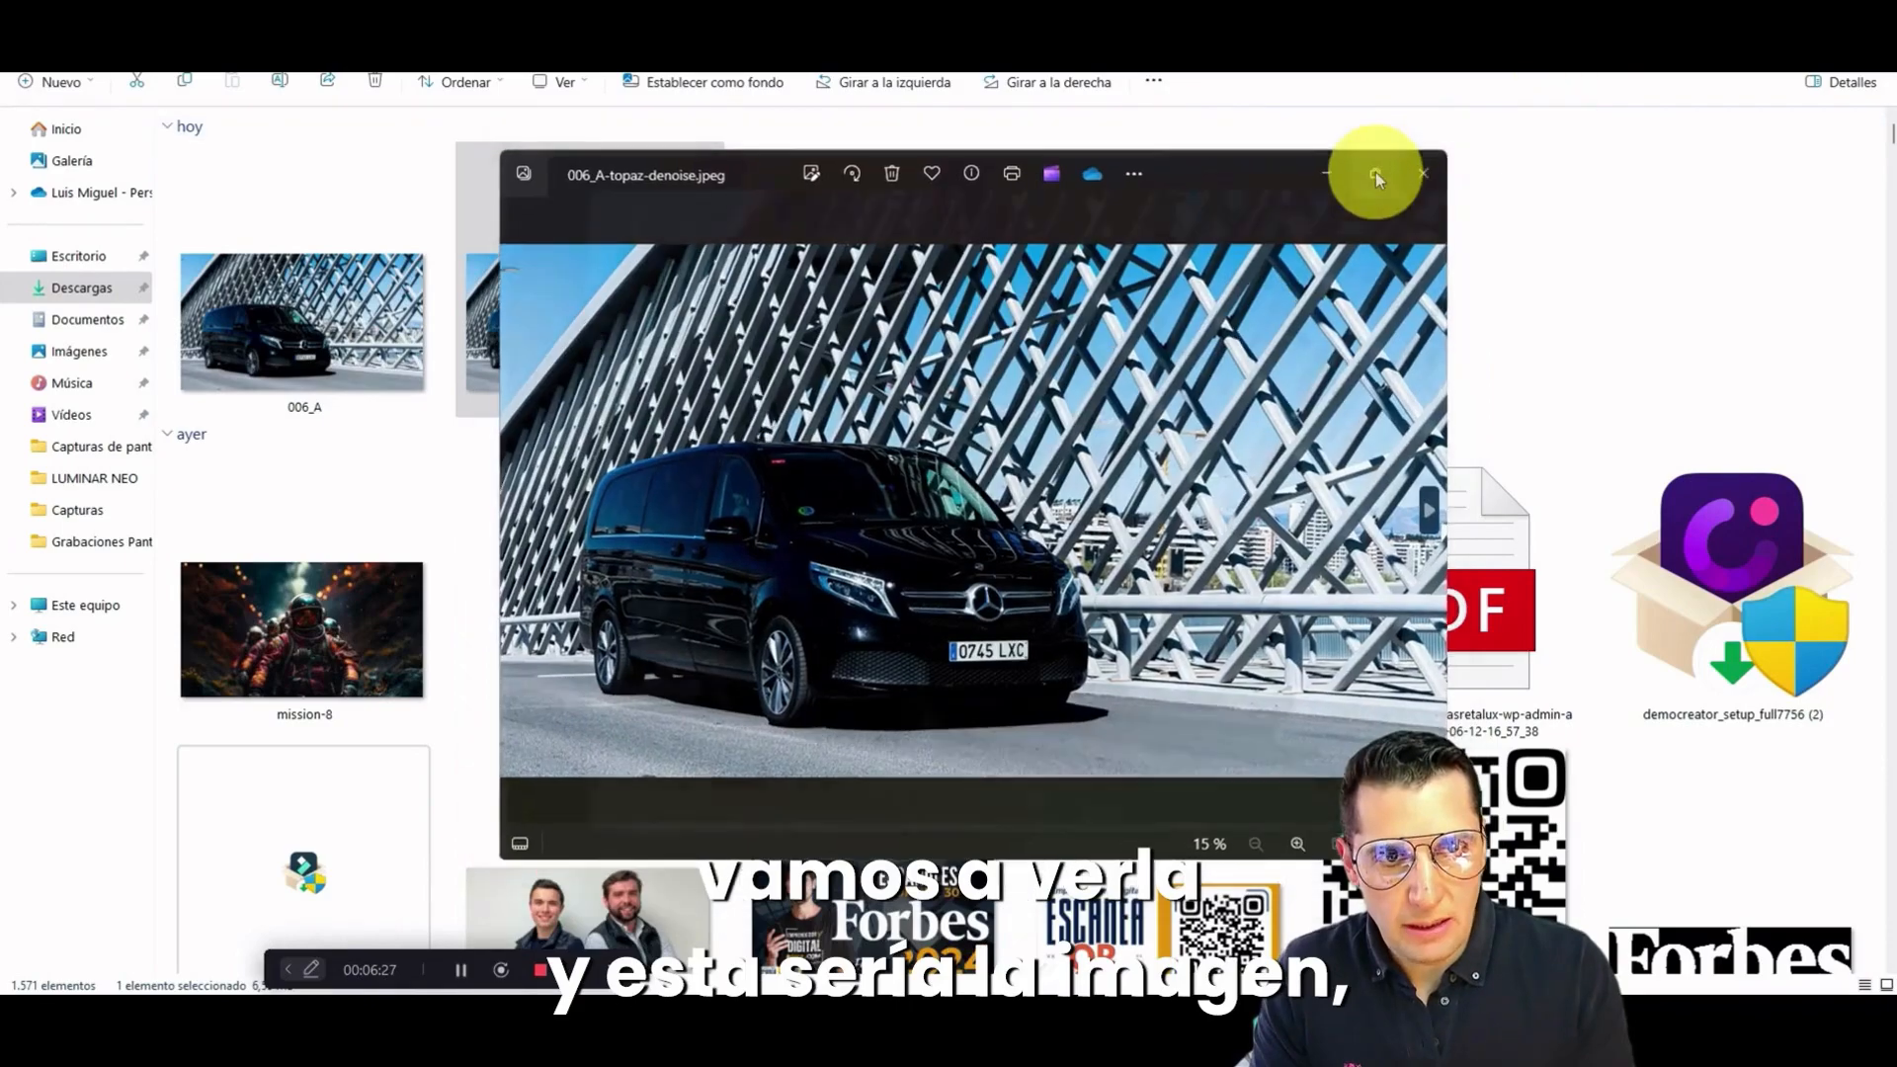
{"action": "left_click", "coordinate": [1373, 174]}
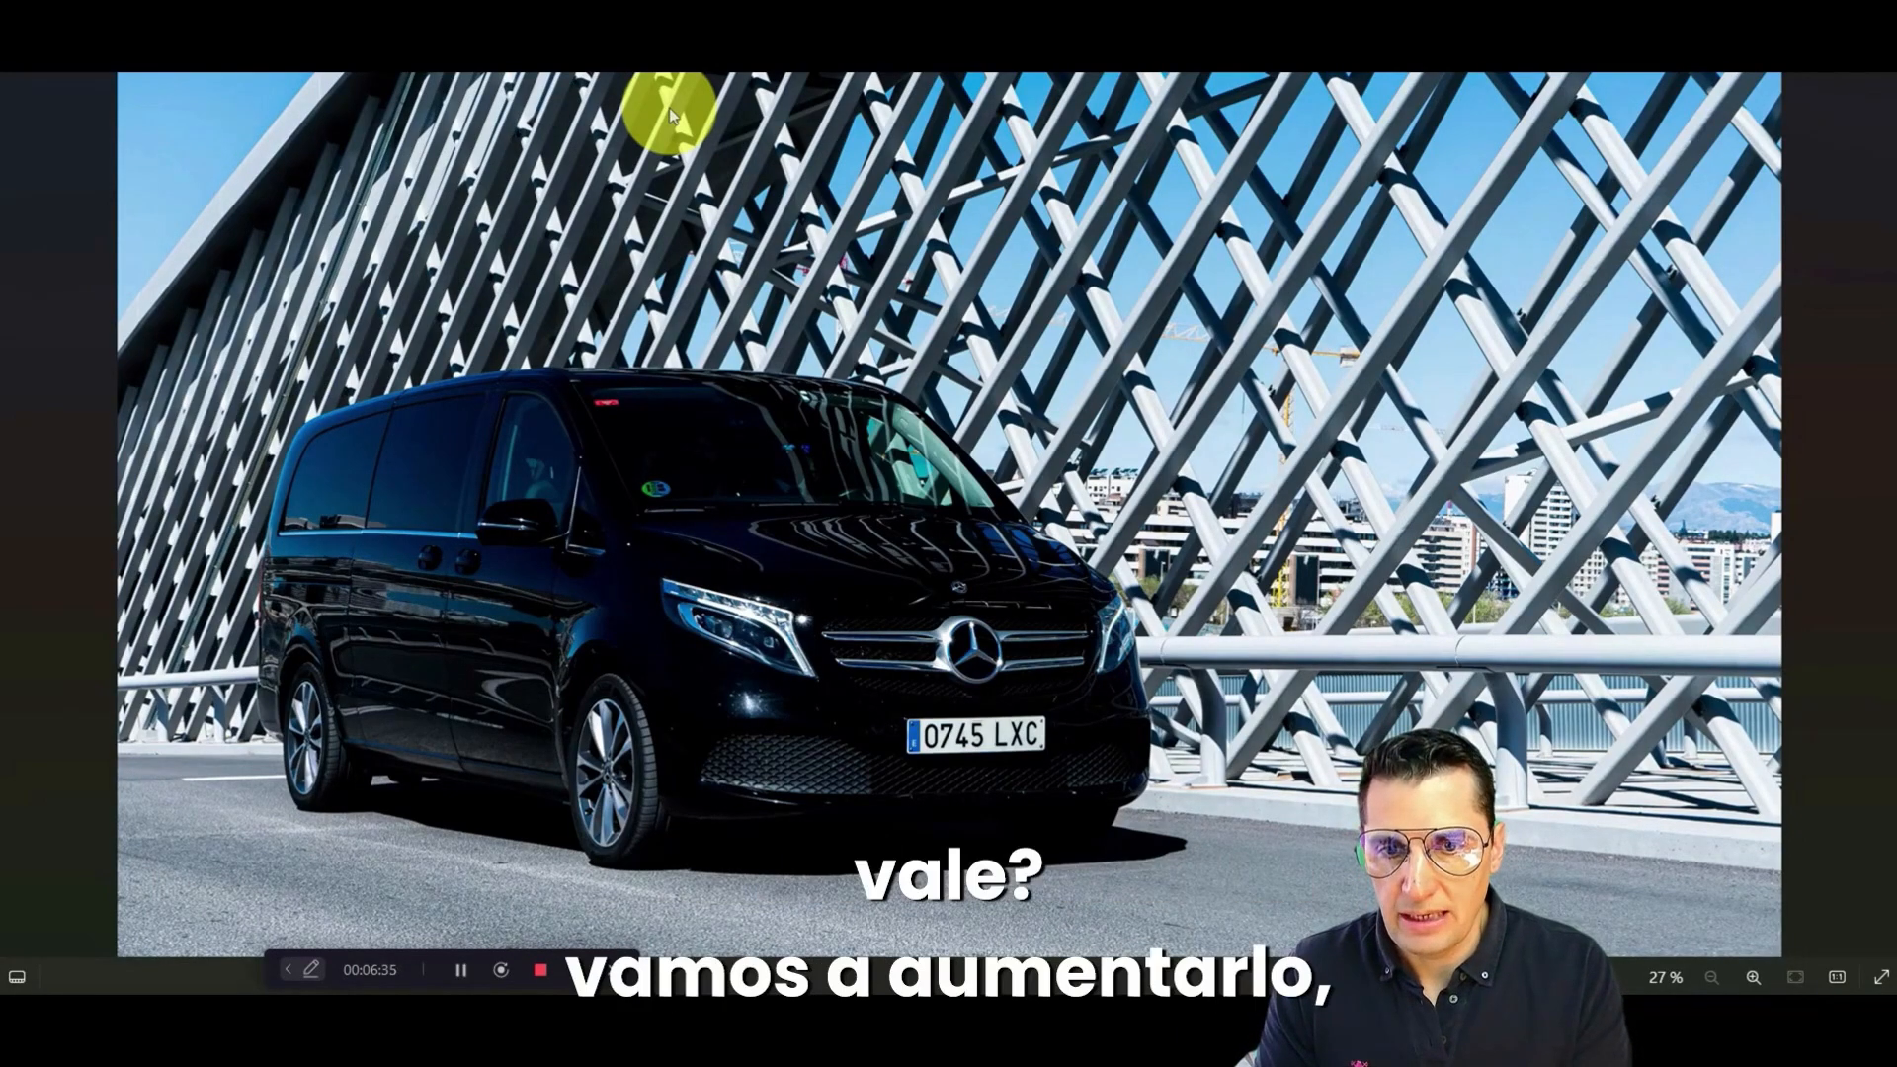
{"action": "scroll", "coordinate": [664, 105], "scroll_direction": "up", "scroll_amount": 3}
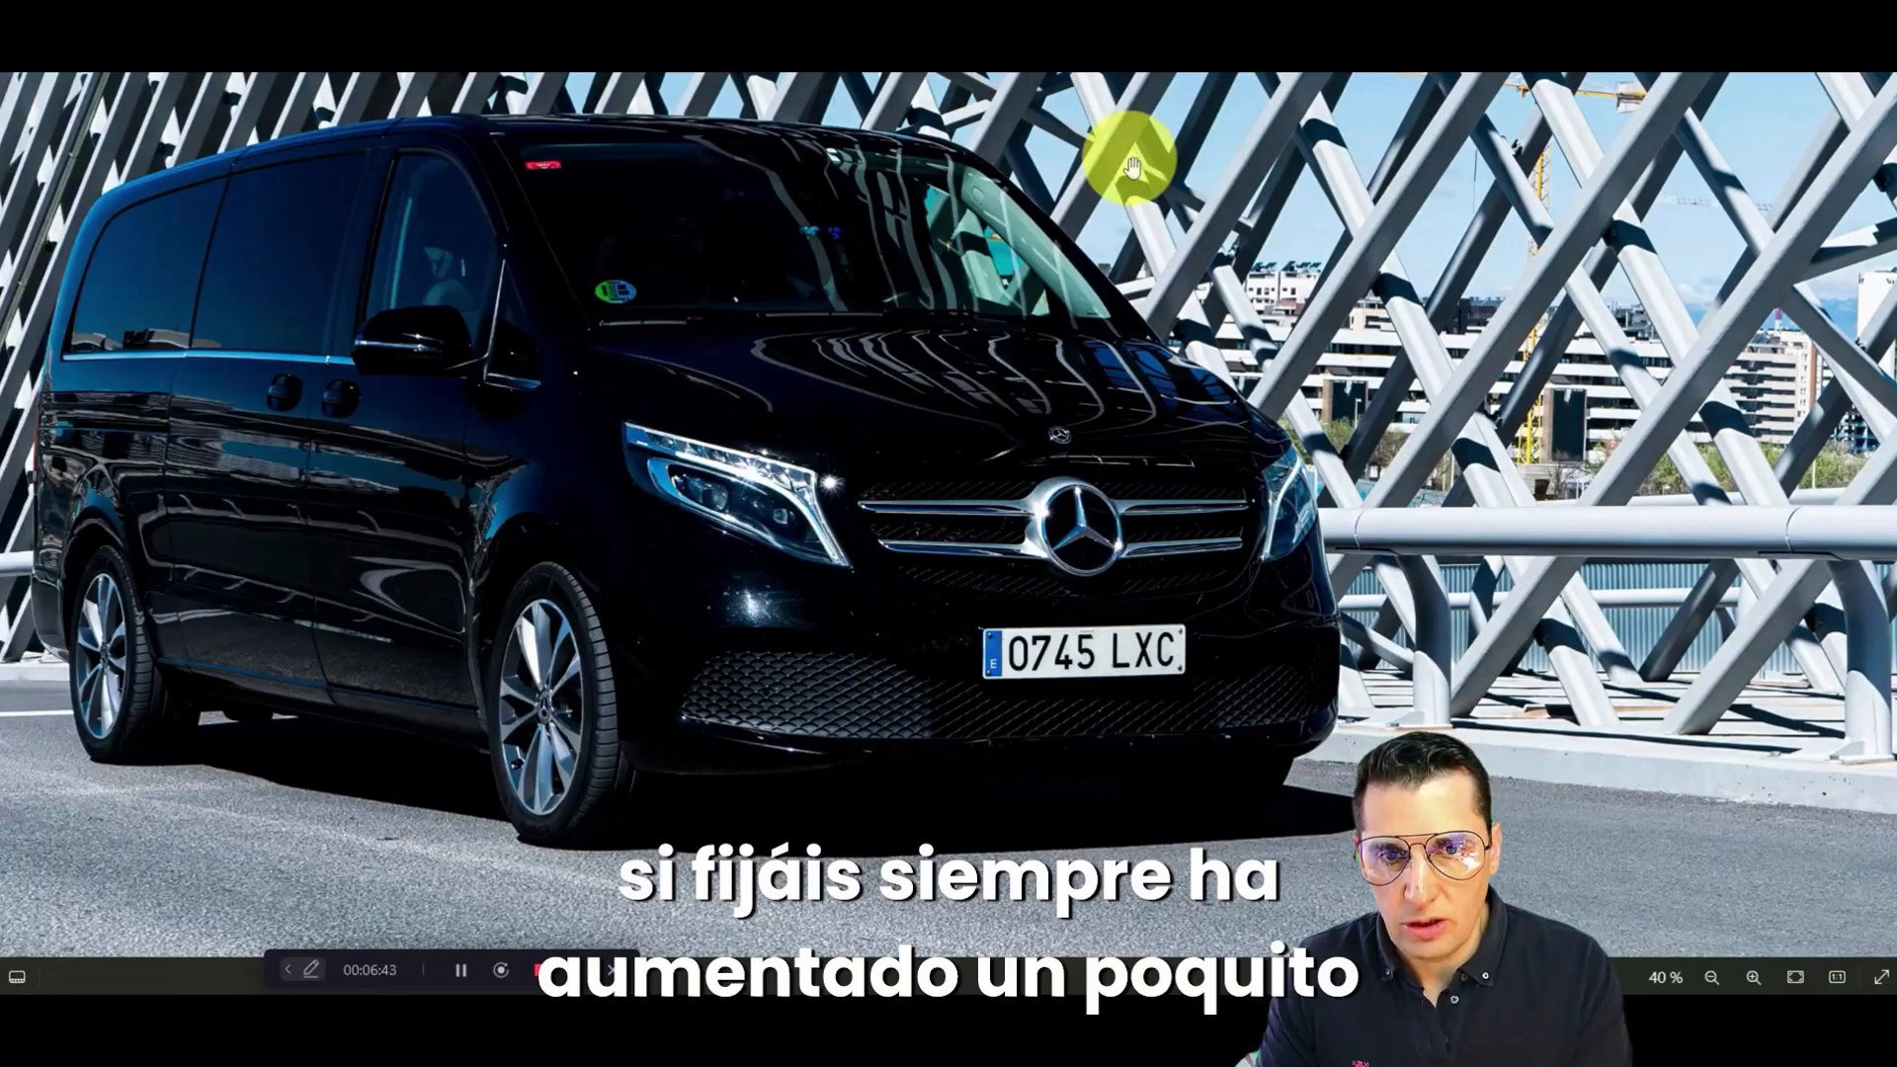
{"action": "scroll", "coordinate": [1018, 202], "scroll_direction": "down", "scroll_amount": 3}
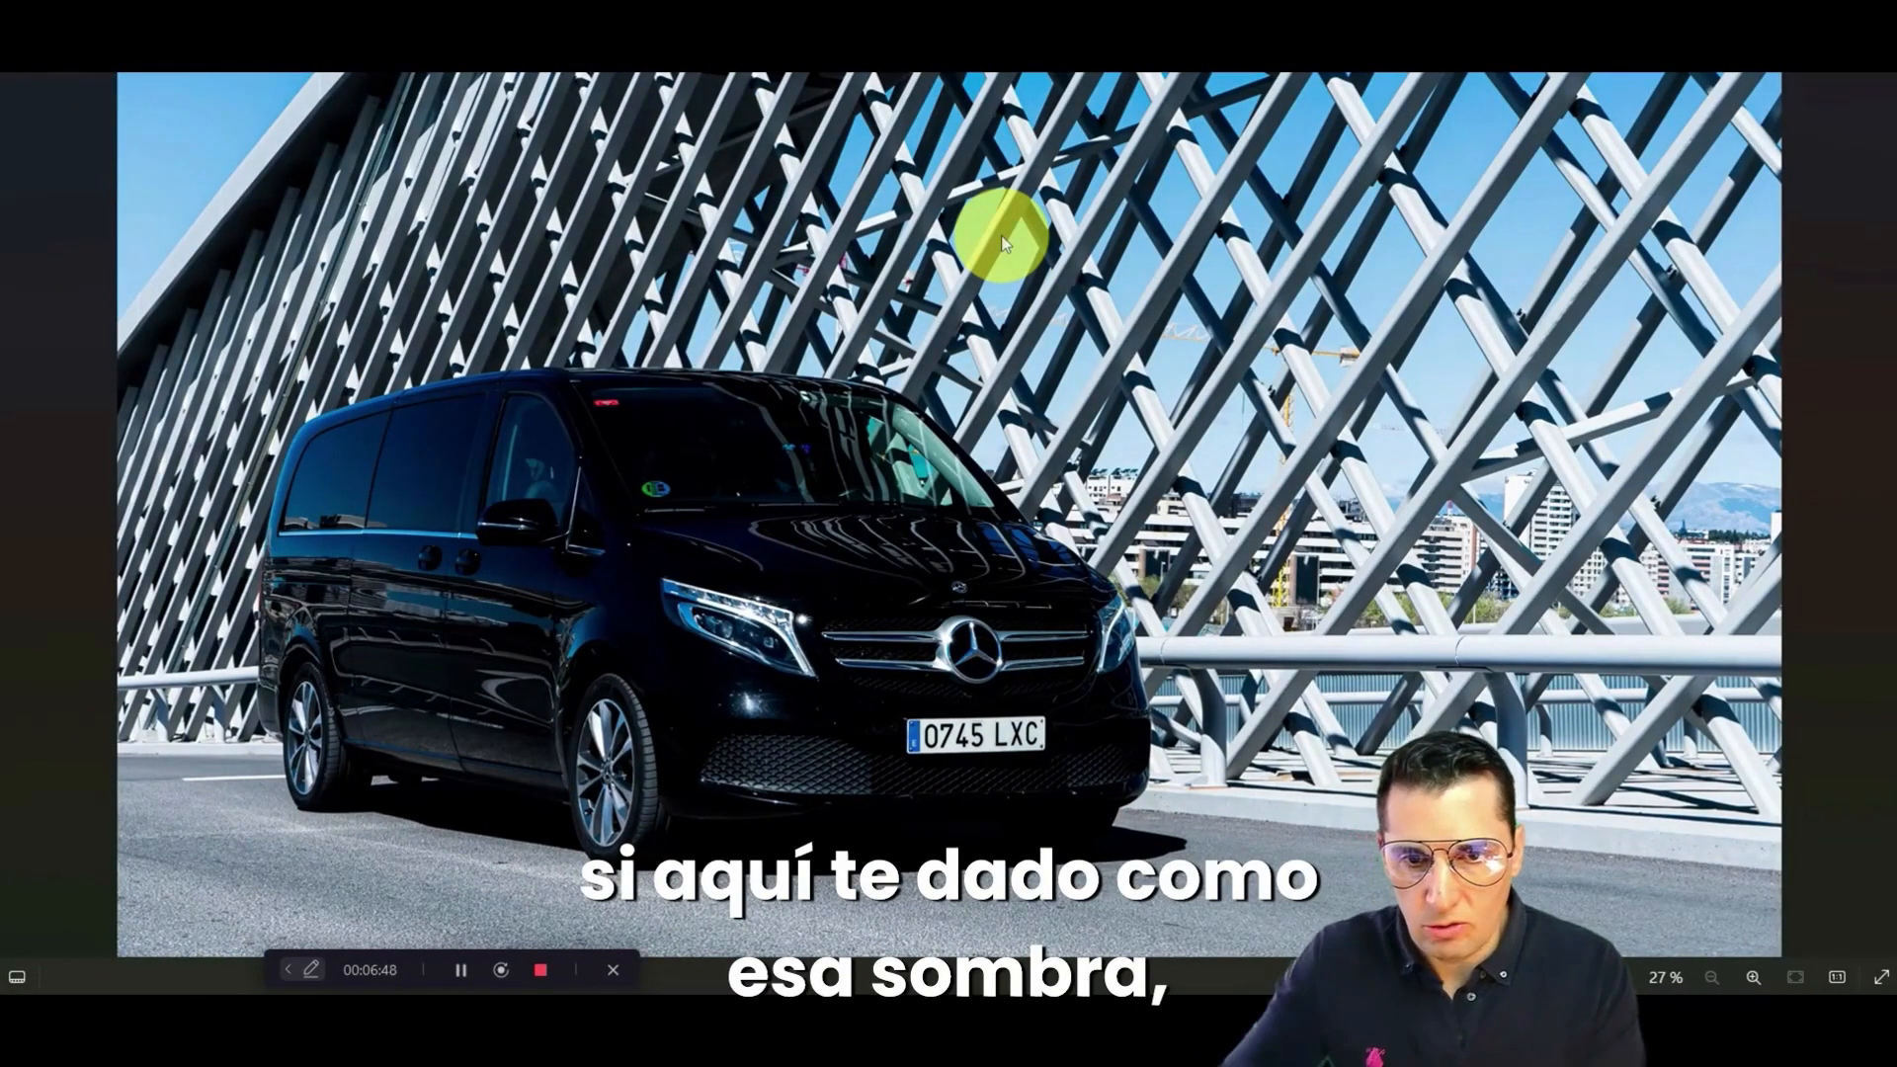
{"action": "key", "text": "Right"}
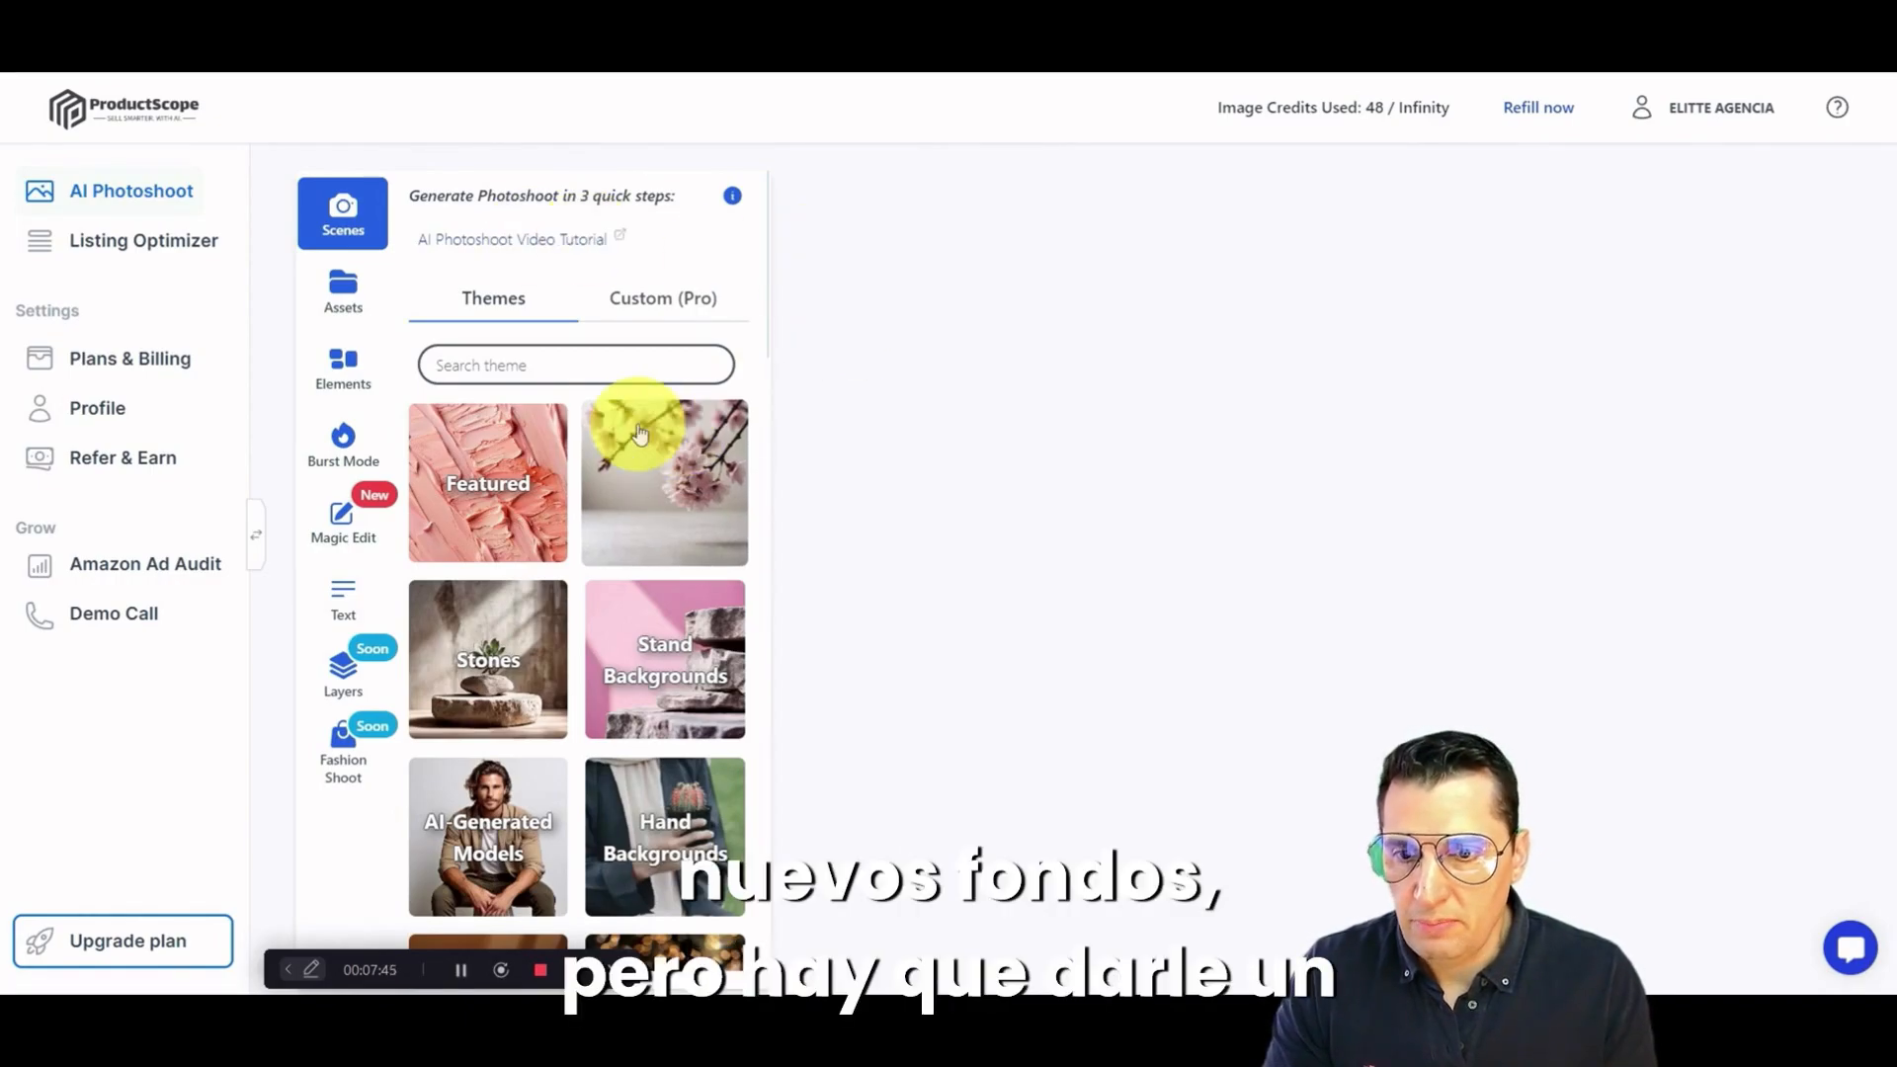
Step: Switch to ProductScope's AI Photoshoot and look through the whole range of background themes for scenes
{"action": "scroll", "coordinate": [640, 434], "scroll_direction": "down", "scroll_amount": 7}
{"action": "scroll", "coordinate": [622, 445], "scroll_direction": "up", "scroll_amount": 7}
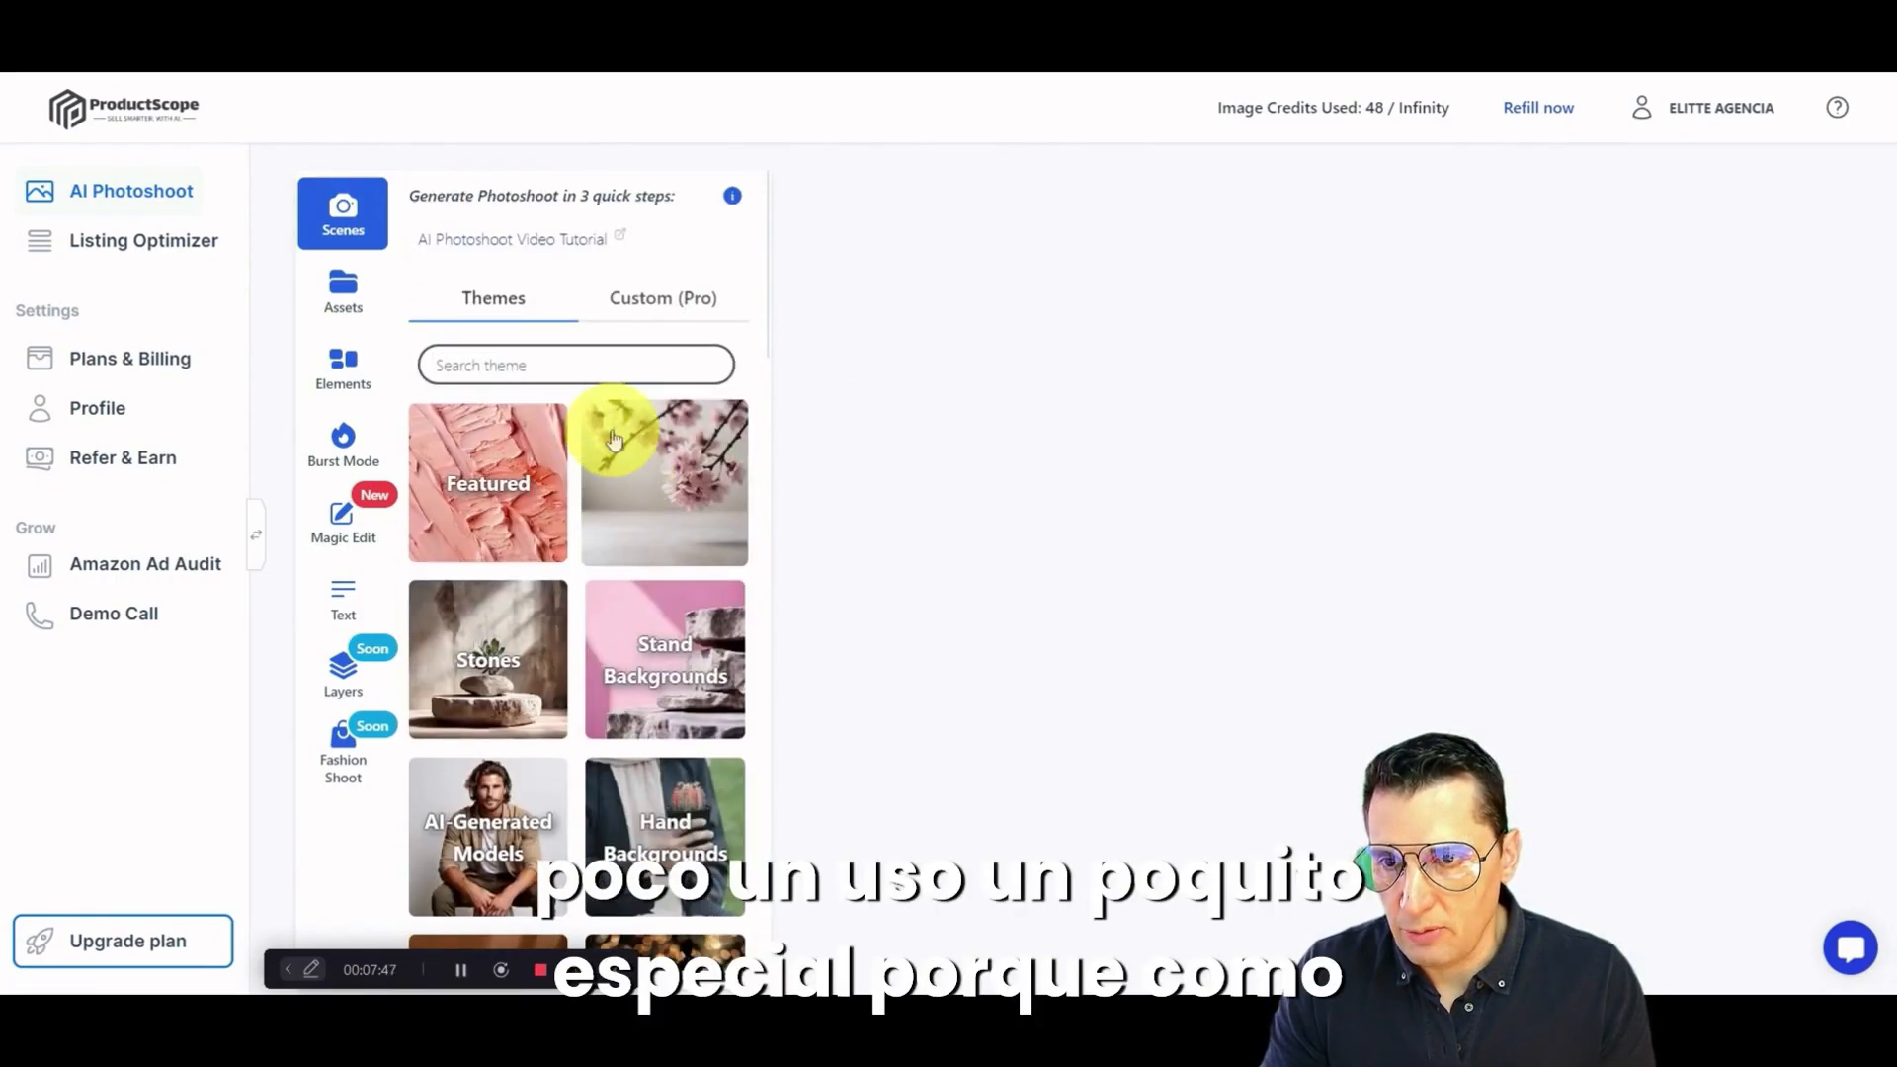
{"action": "scroll", "coordinate": [592, 435], "scroll_direction": "down", "scroll_amount": 3}
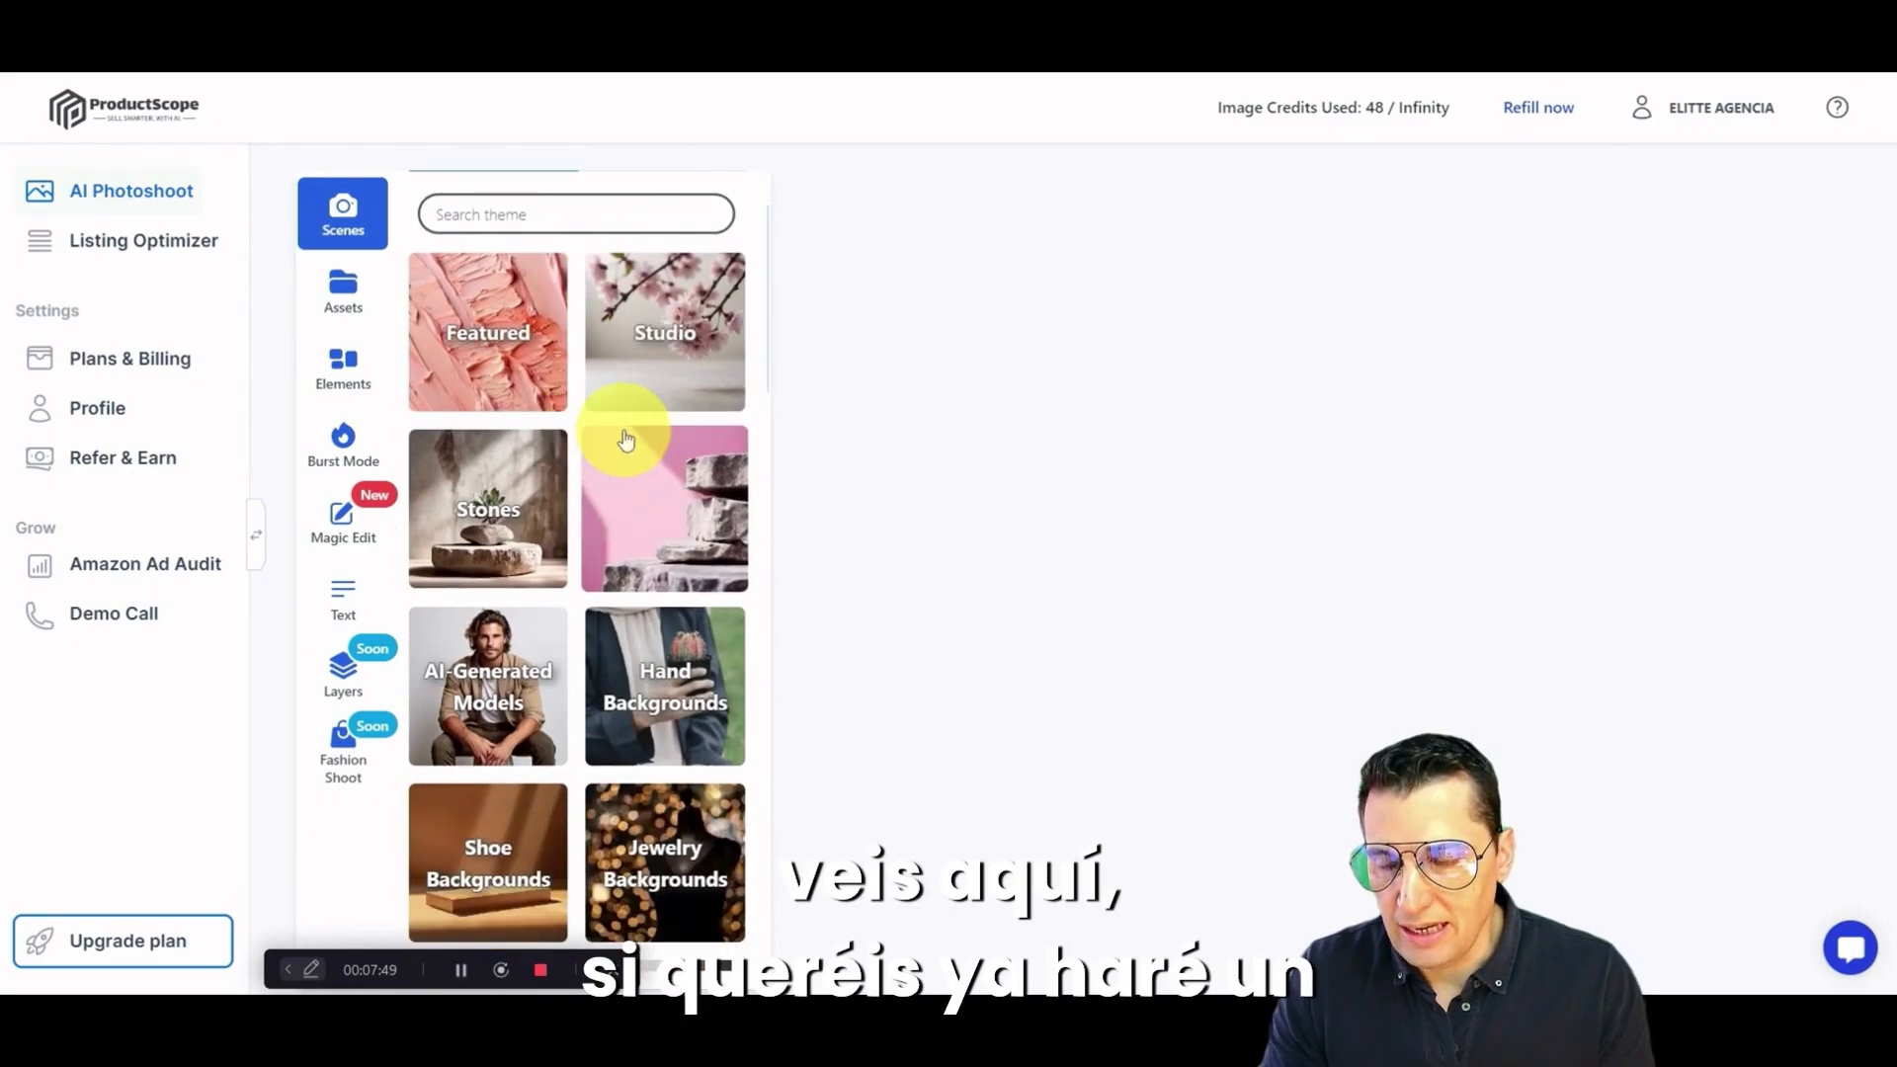
{"action": "scroll", "coordinate": [618, 437], "scroll_direction": "down", "scroll_amount": 14}
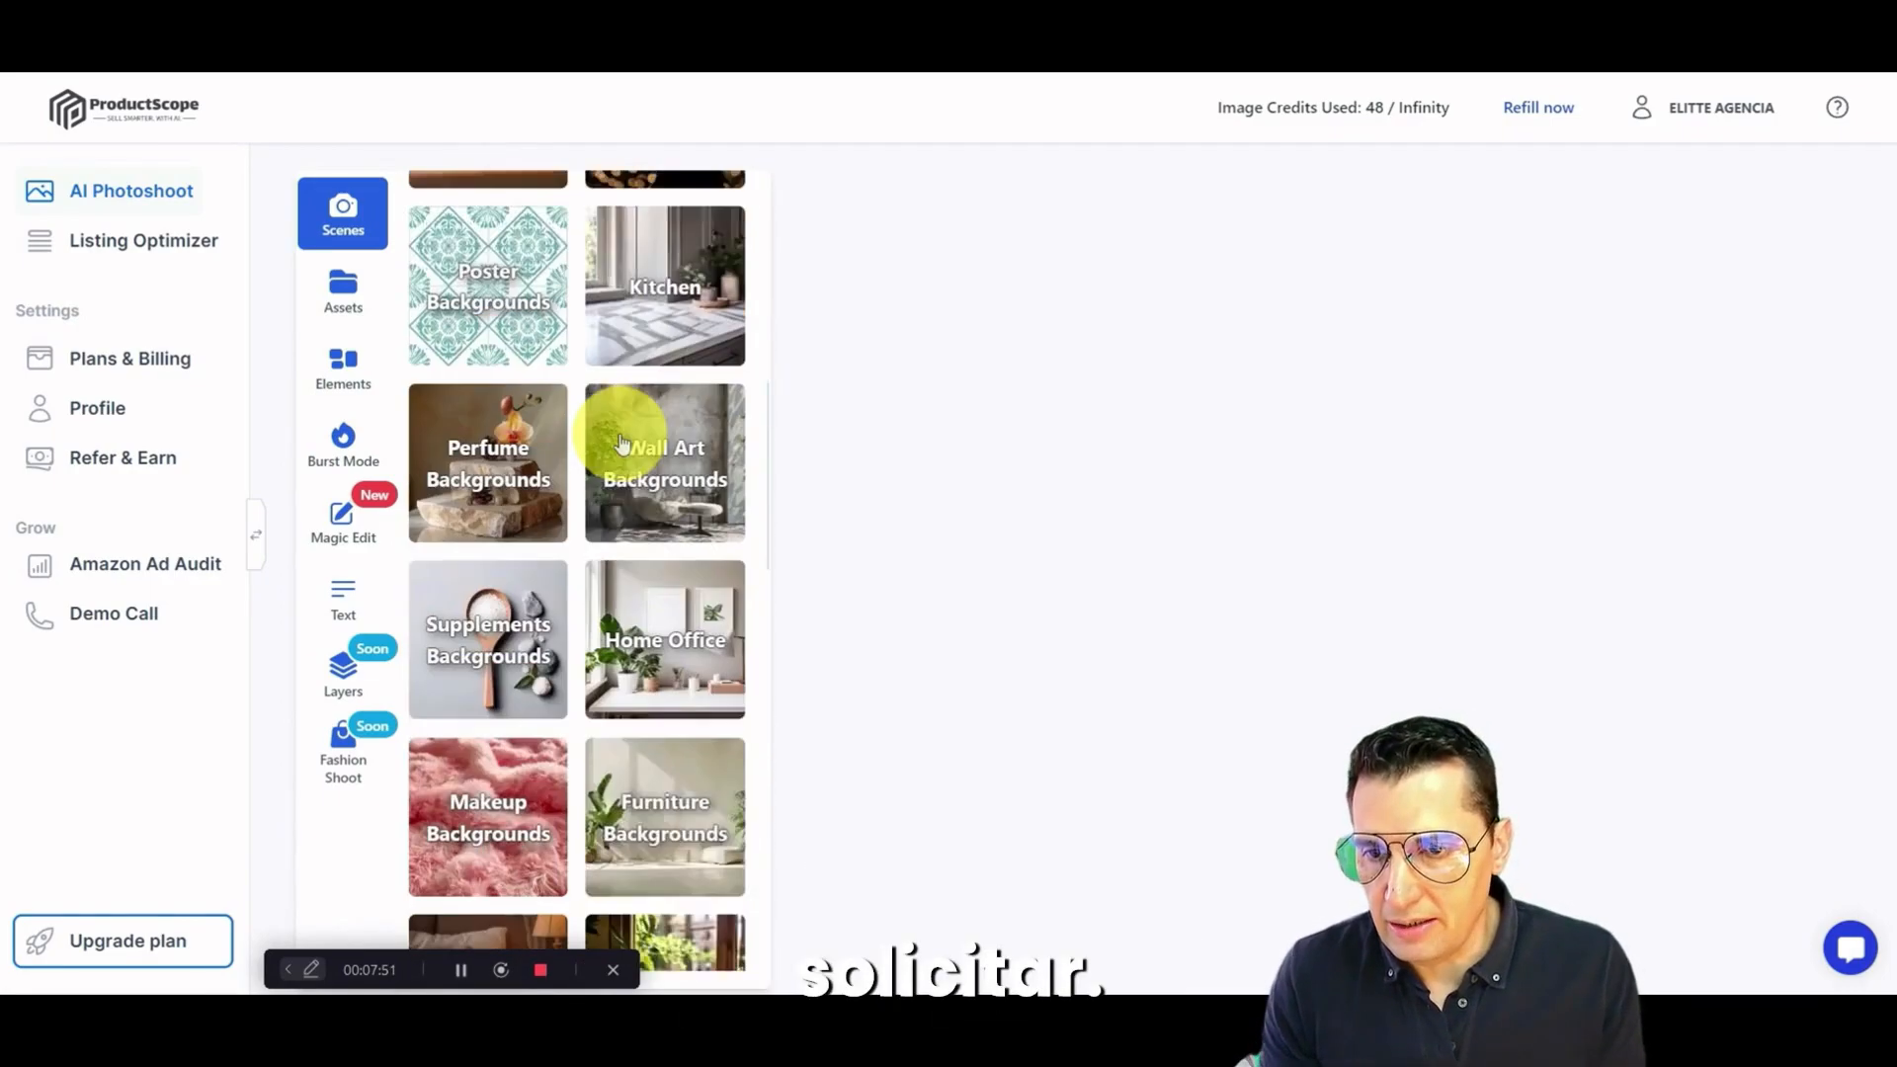
{"action": "scroll", "coordinate": [622, 444], "scroll_direction": "down", "scroll_amount": 10}
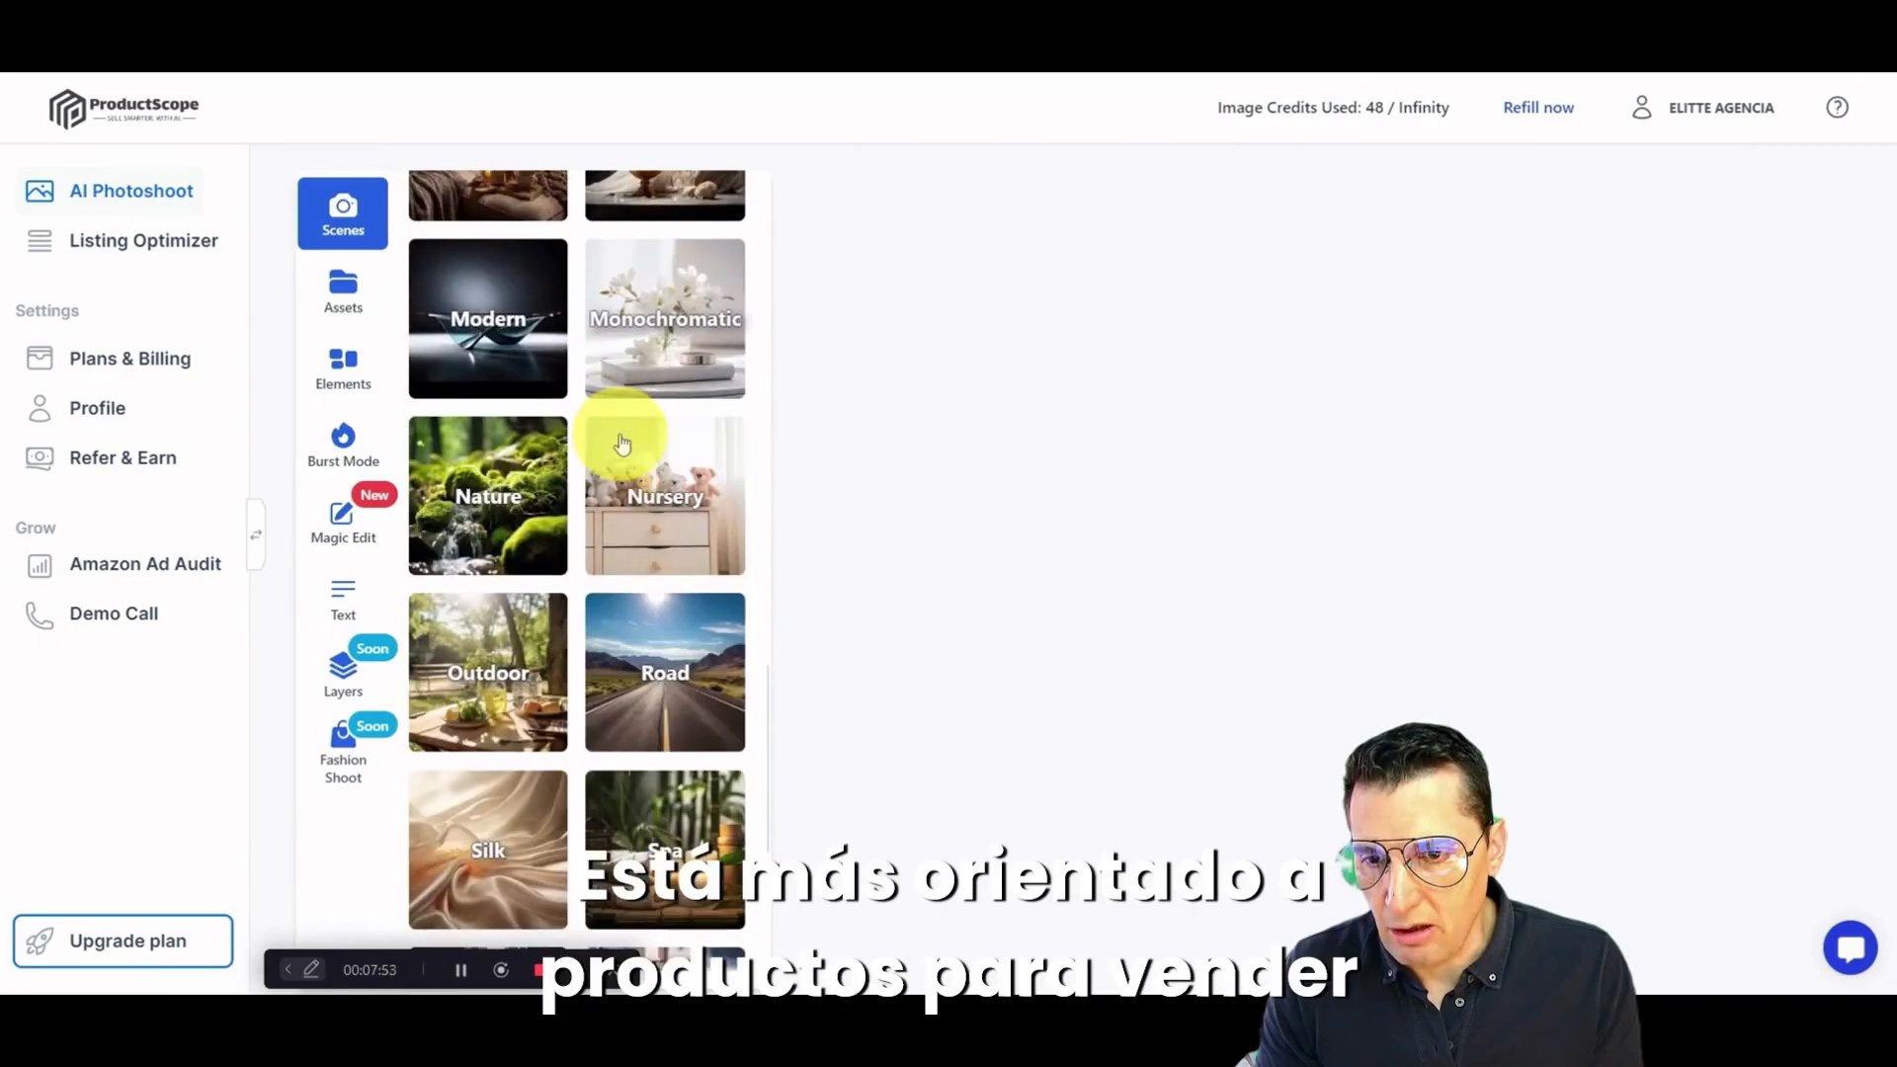
{"action": "scroll", "coordinate": [621, 444], "scroll_direction": "down", "scroll_amount": 1}
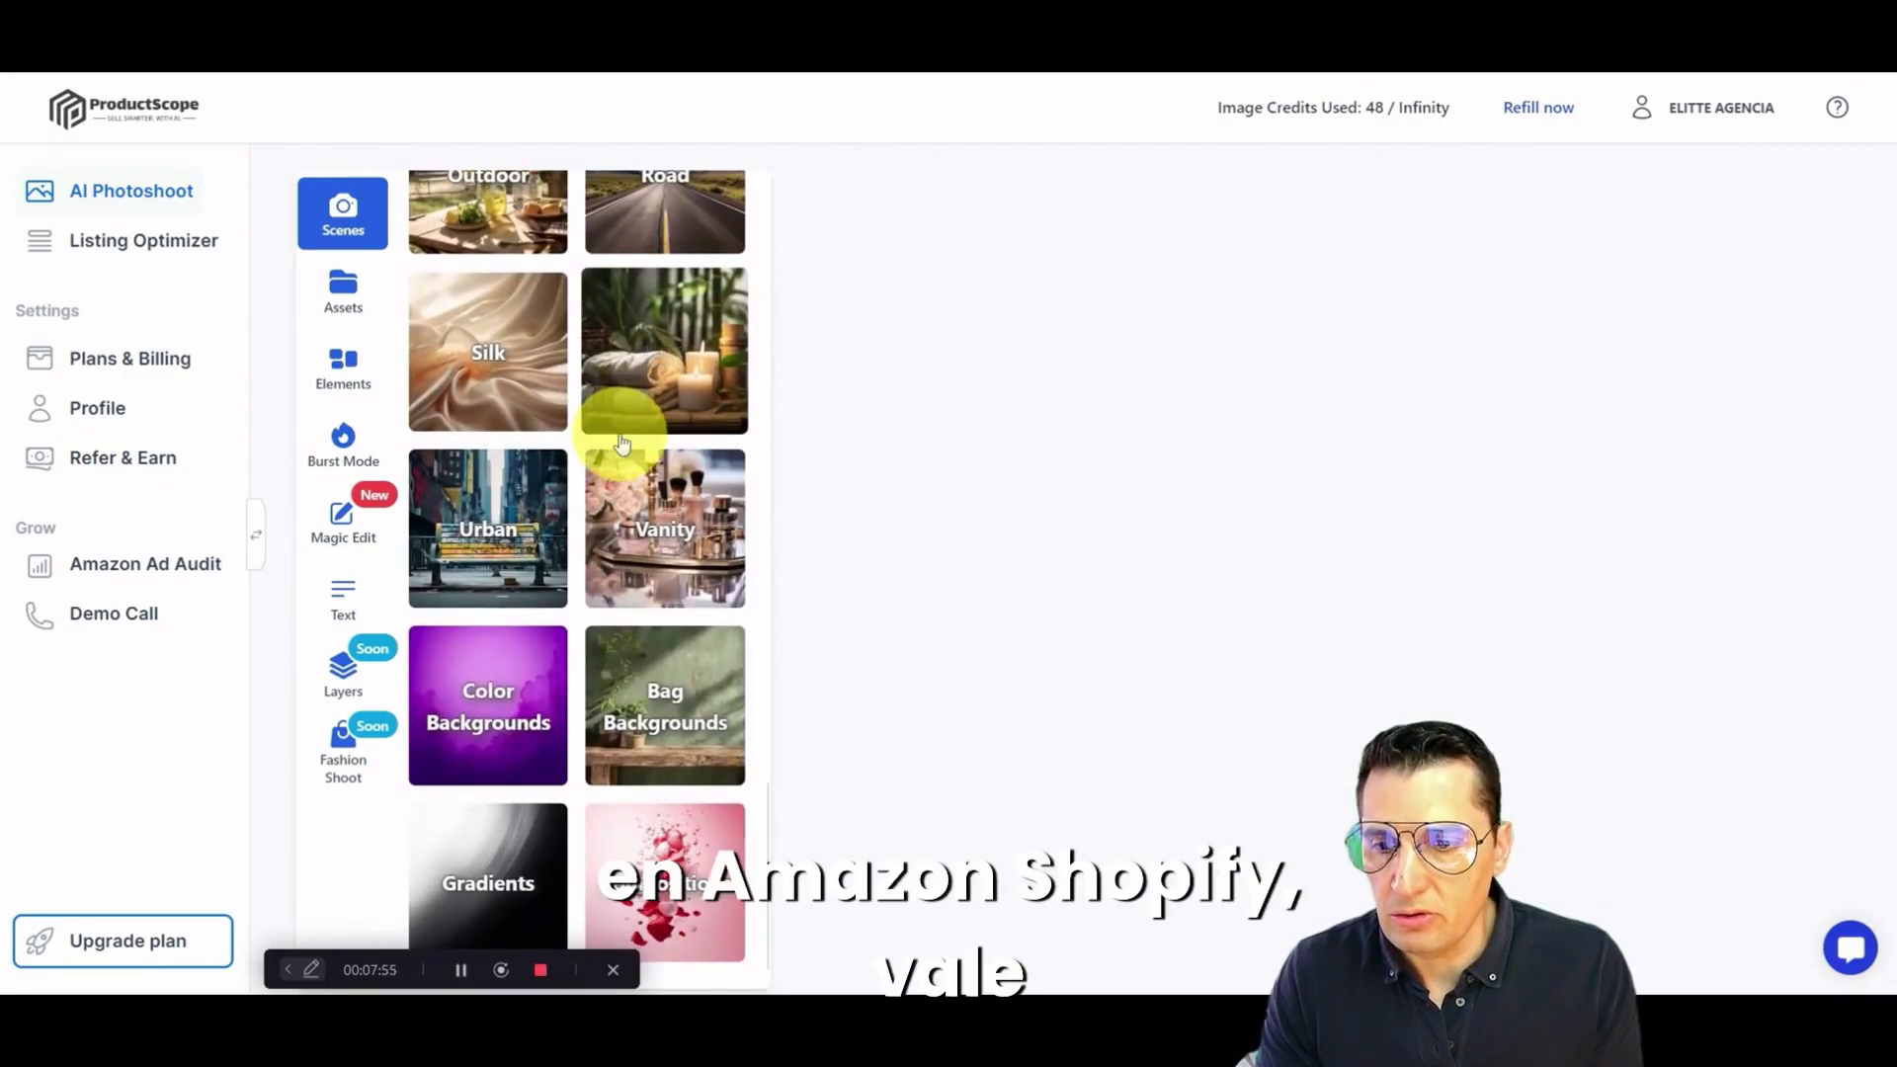
{"action": "scroll", "coordinate": [621, 444], "scroll_direction": "up", "scroll_amount": 6}
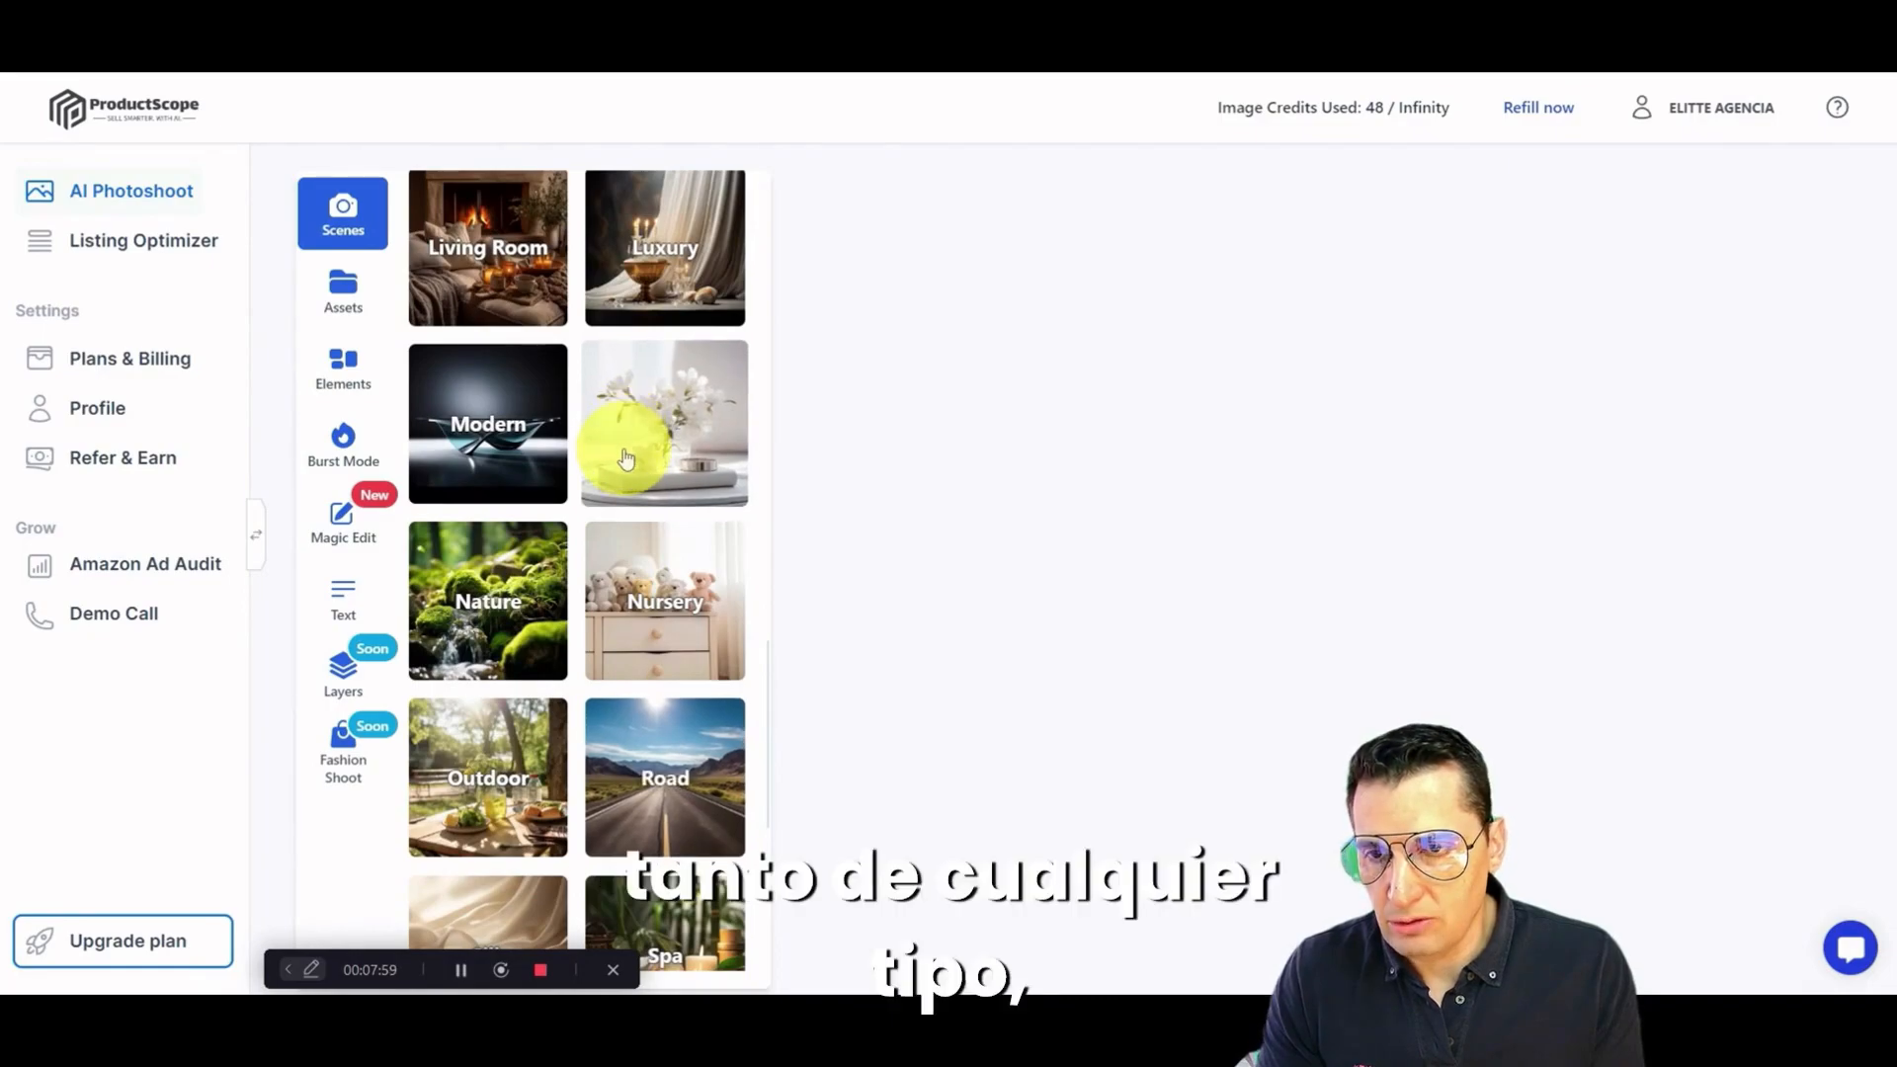
{"action": "scroll", "coordinate": [622, 454], "scroll_direction": "up", "scroll_amount": 10}
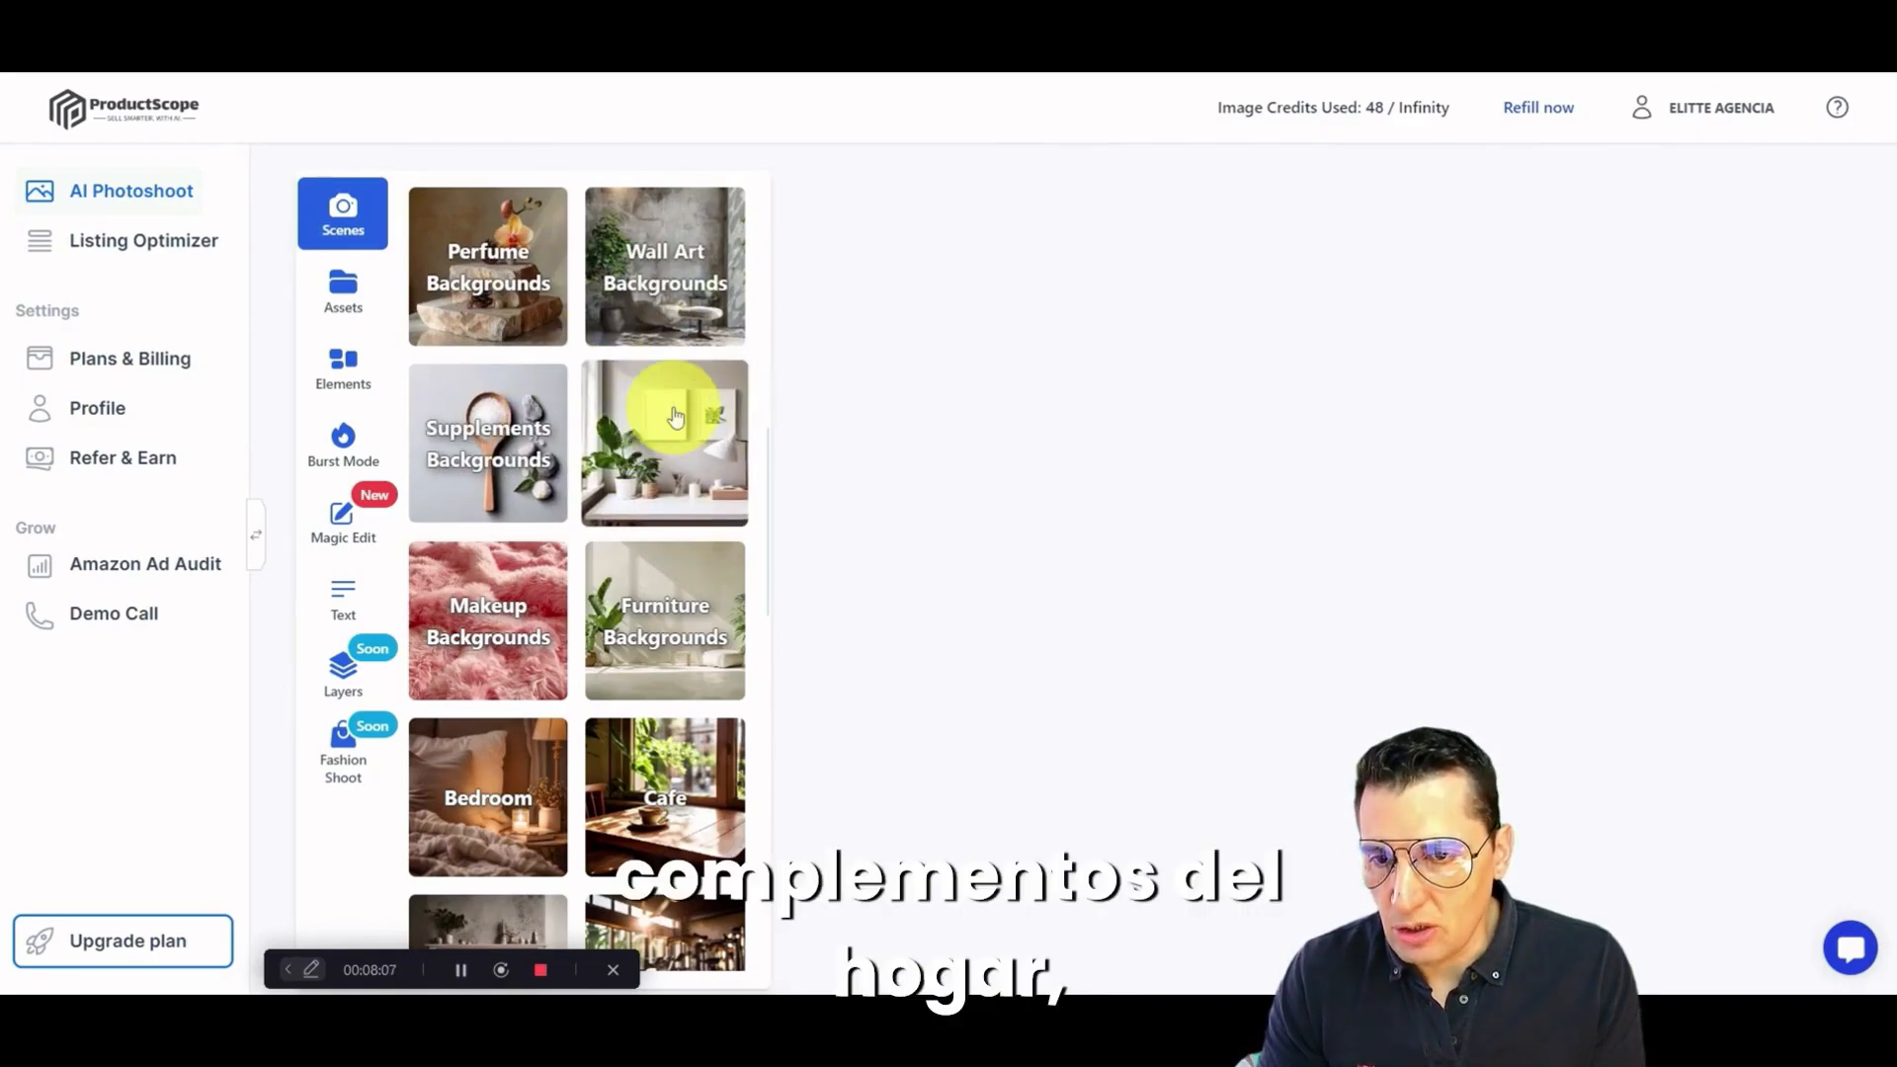
{"action": "scroll", "coordinate": [675, 413], "scroll_direction": "down", "scroll_amount": 3}
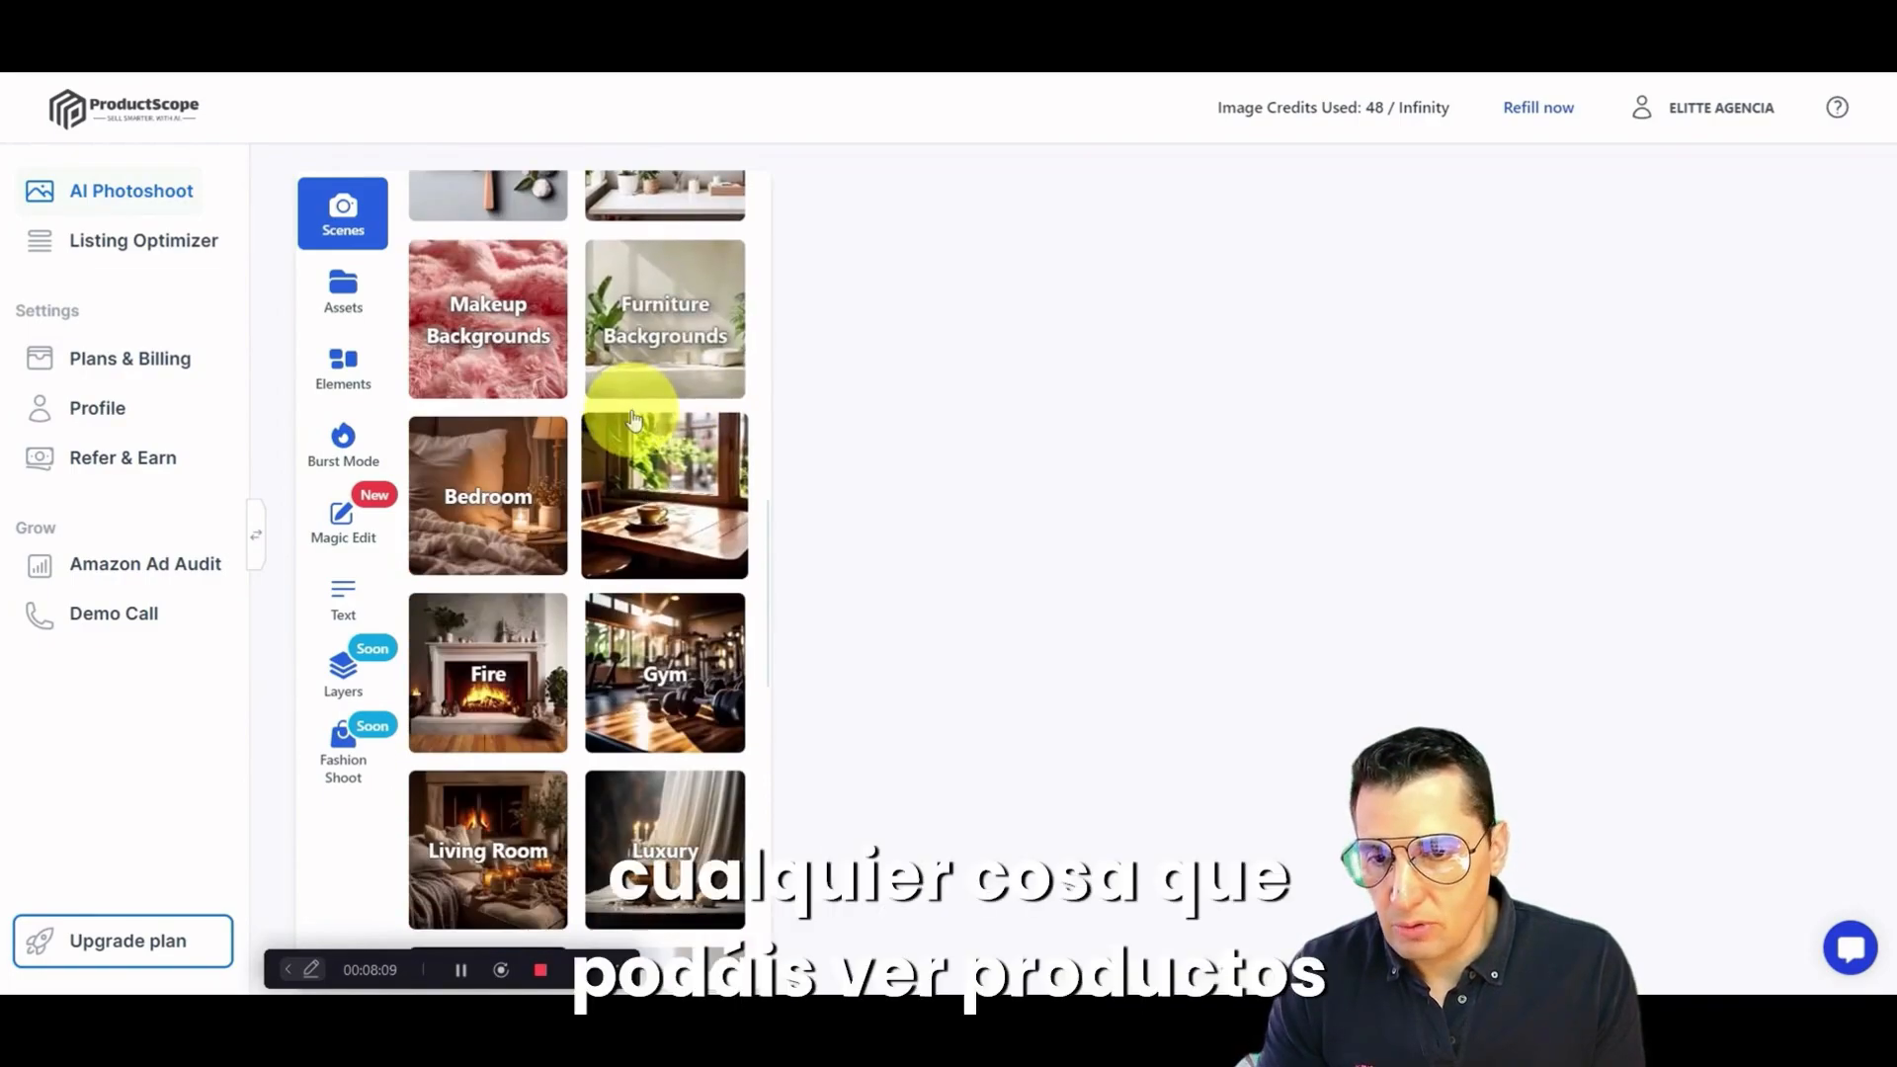
{"action": "scroll", "coordinate": [634, 421], "scroll_direction": "down", "scroll_amount": 5}
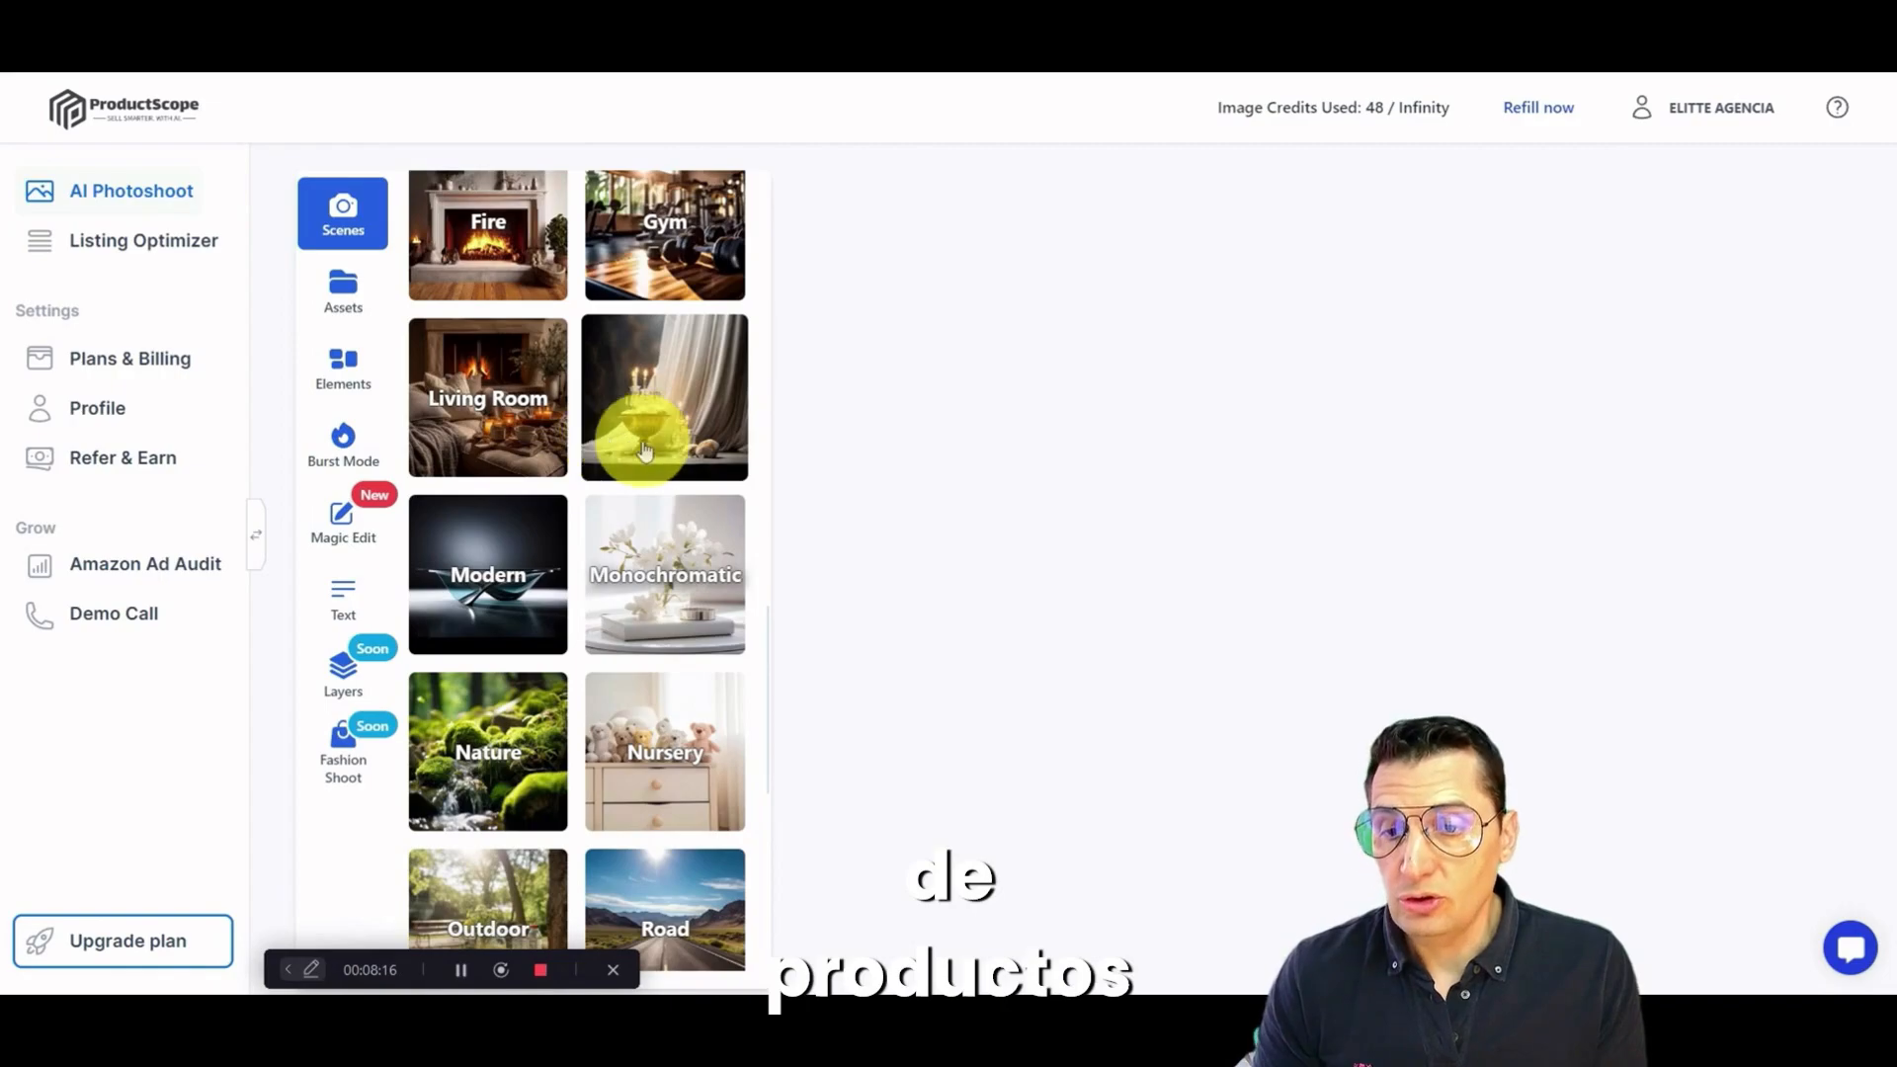
{"action": "scroll", "coordinate": [643, 449], "scroll_direction": "down", "scroll_amount": 2}
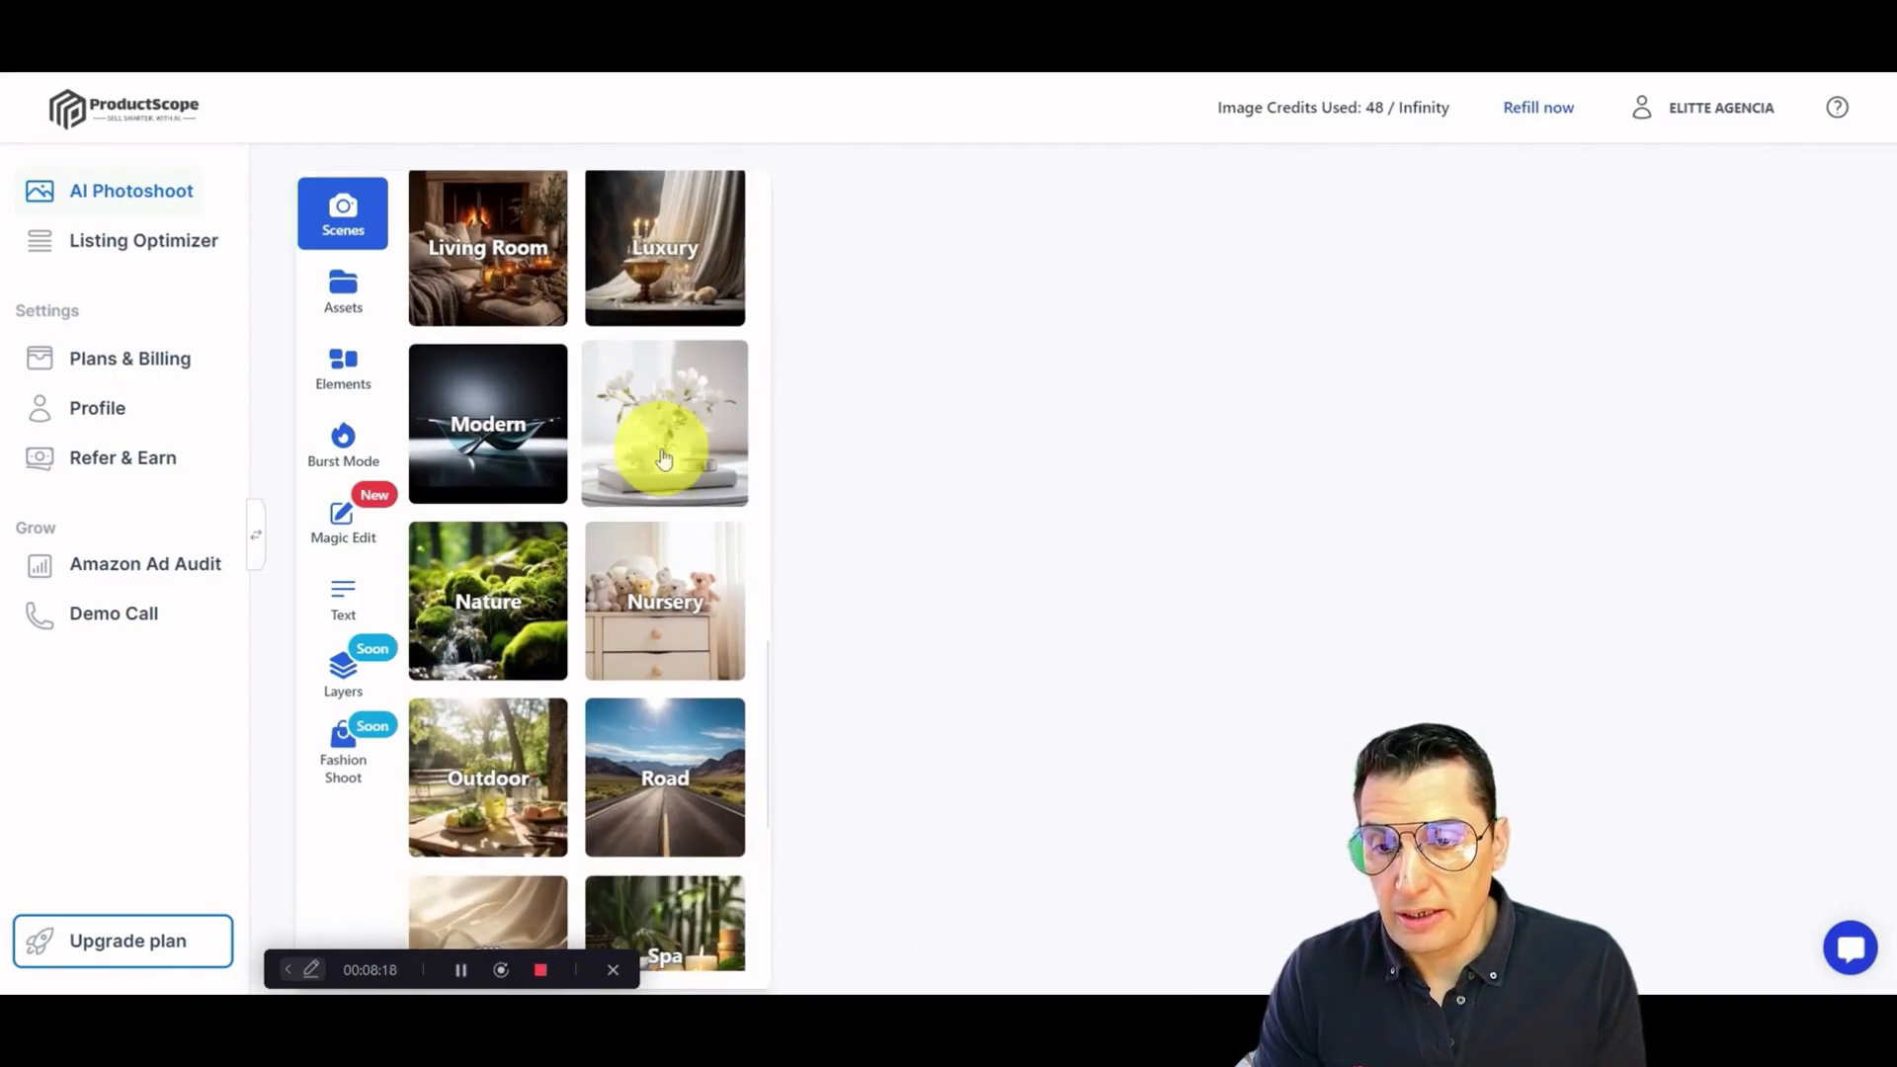
{"action": "scroll", "coordinate": [664, 457], "scroll_direction": "down", "scroll_amount": 2}
{"action": "scroll", "coordinate": [710, 513], "scroll_direction": "down", "scroll_amount": 4}
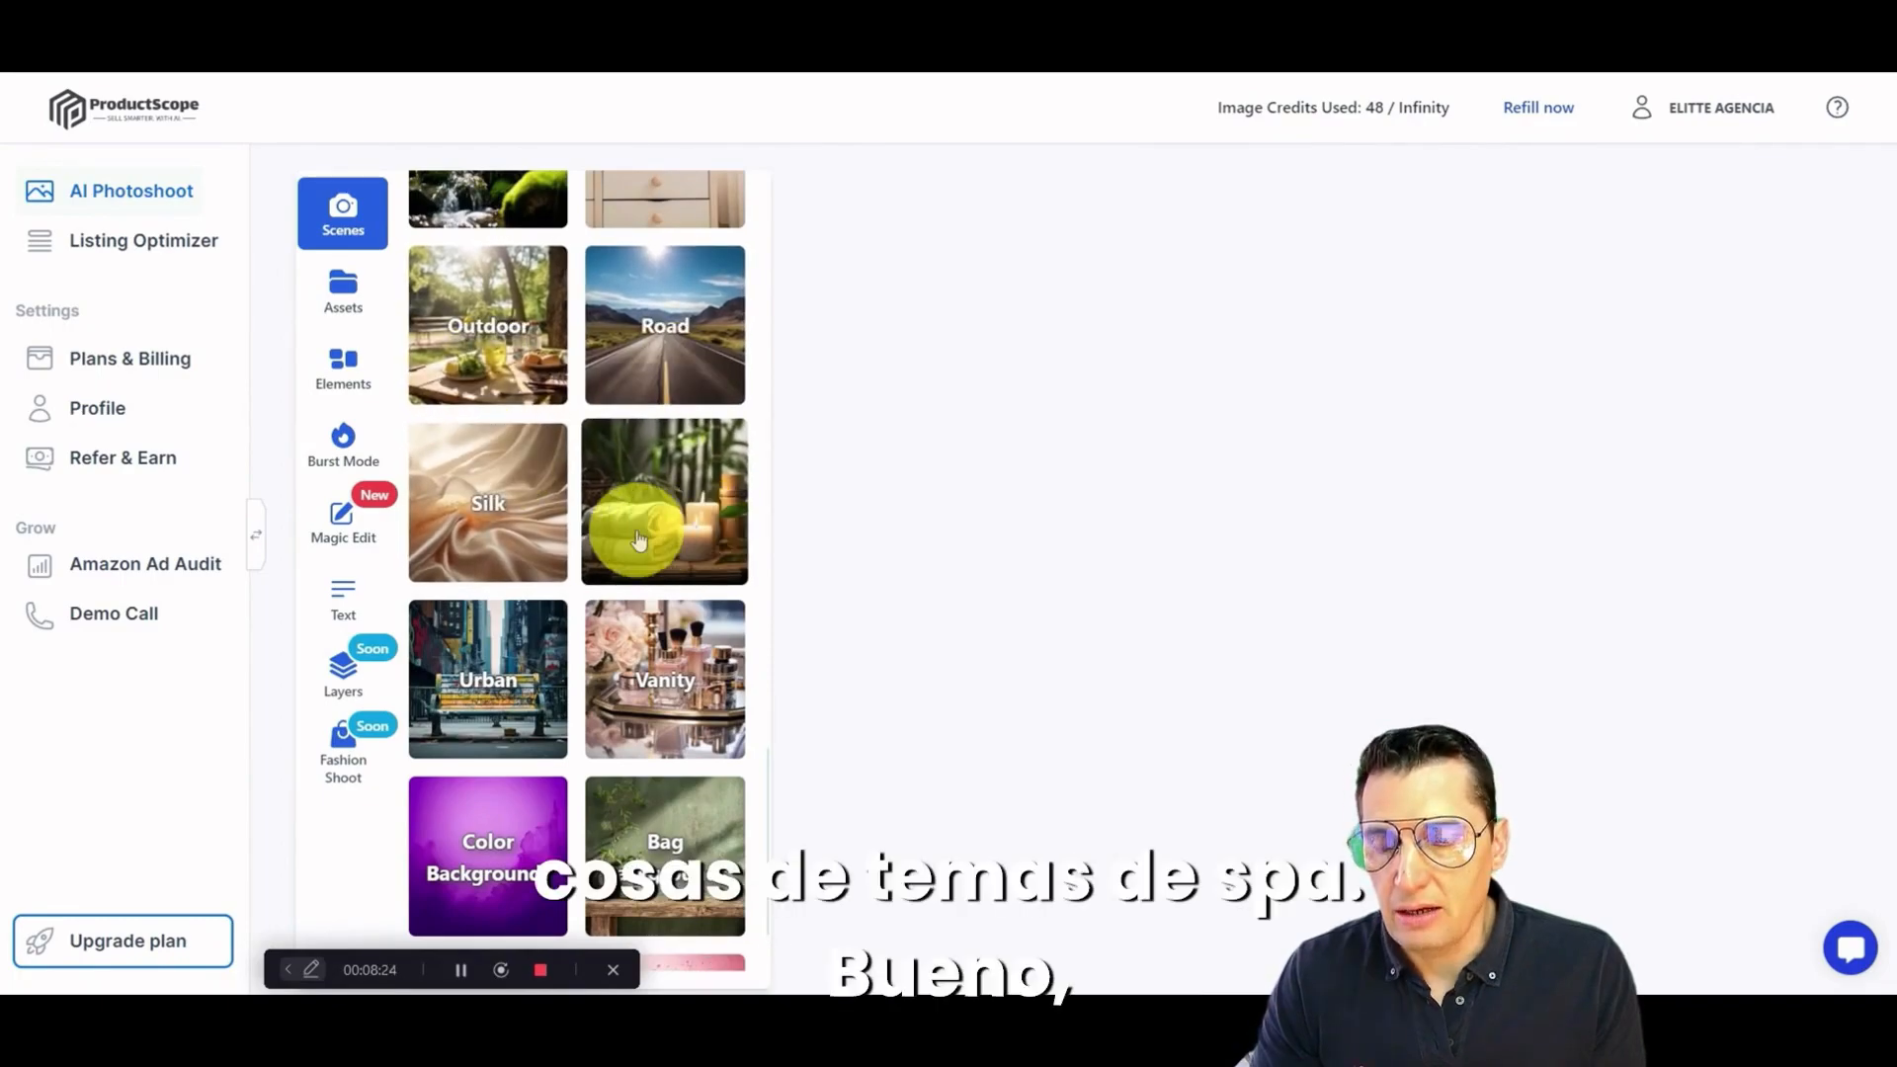
{"action": "scroll", "coordinate": [642, 522], "scroll_direction": "down", "scroll_amount": 2}
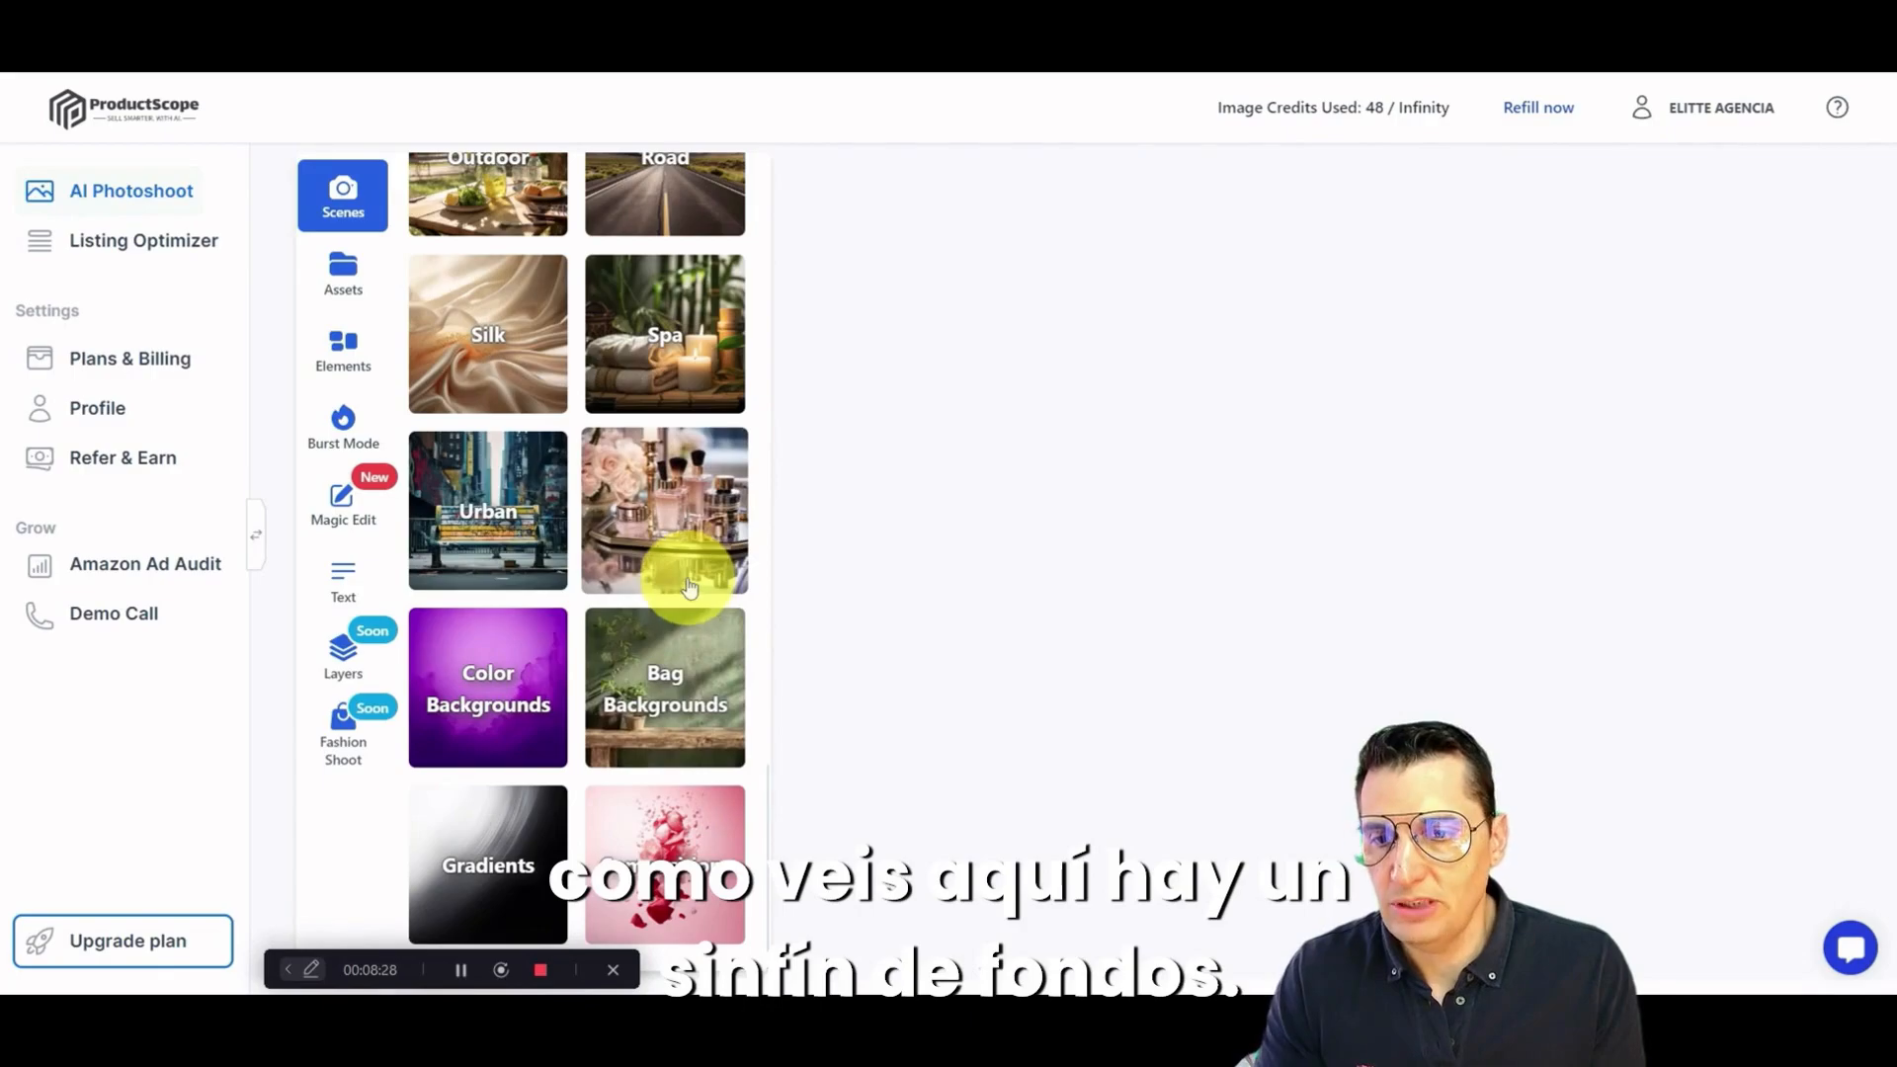
{"action": "scroll", "coordinate": [652, 514], "scroll_direction": "up", "scroll_amount": 15}
{"action": "scroll", "coordinate": [628, 460], "scroll_direction": "up", "scroll_amount": 10}
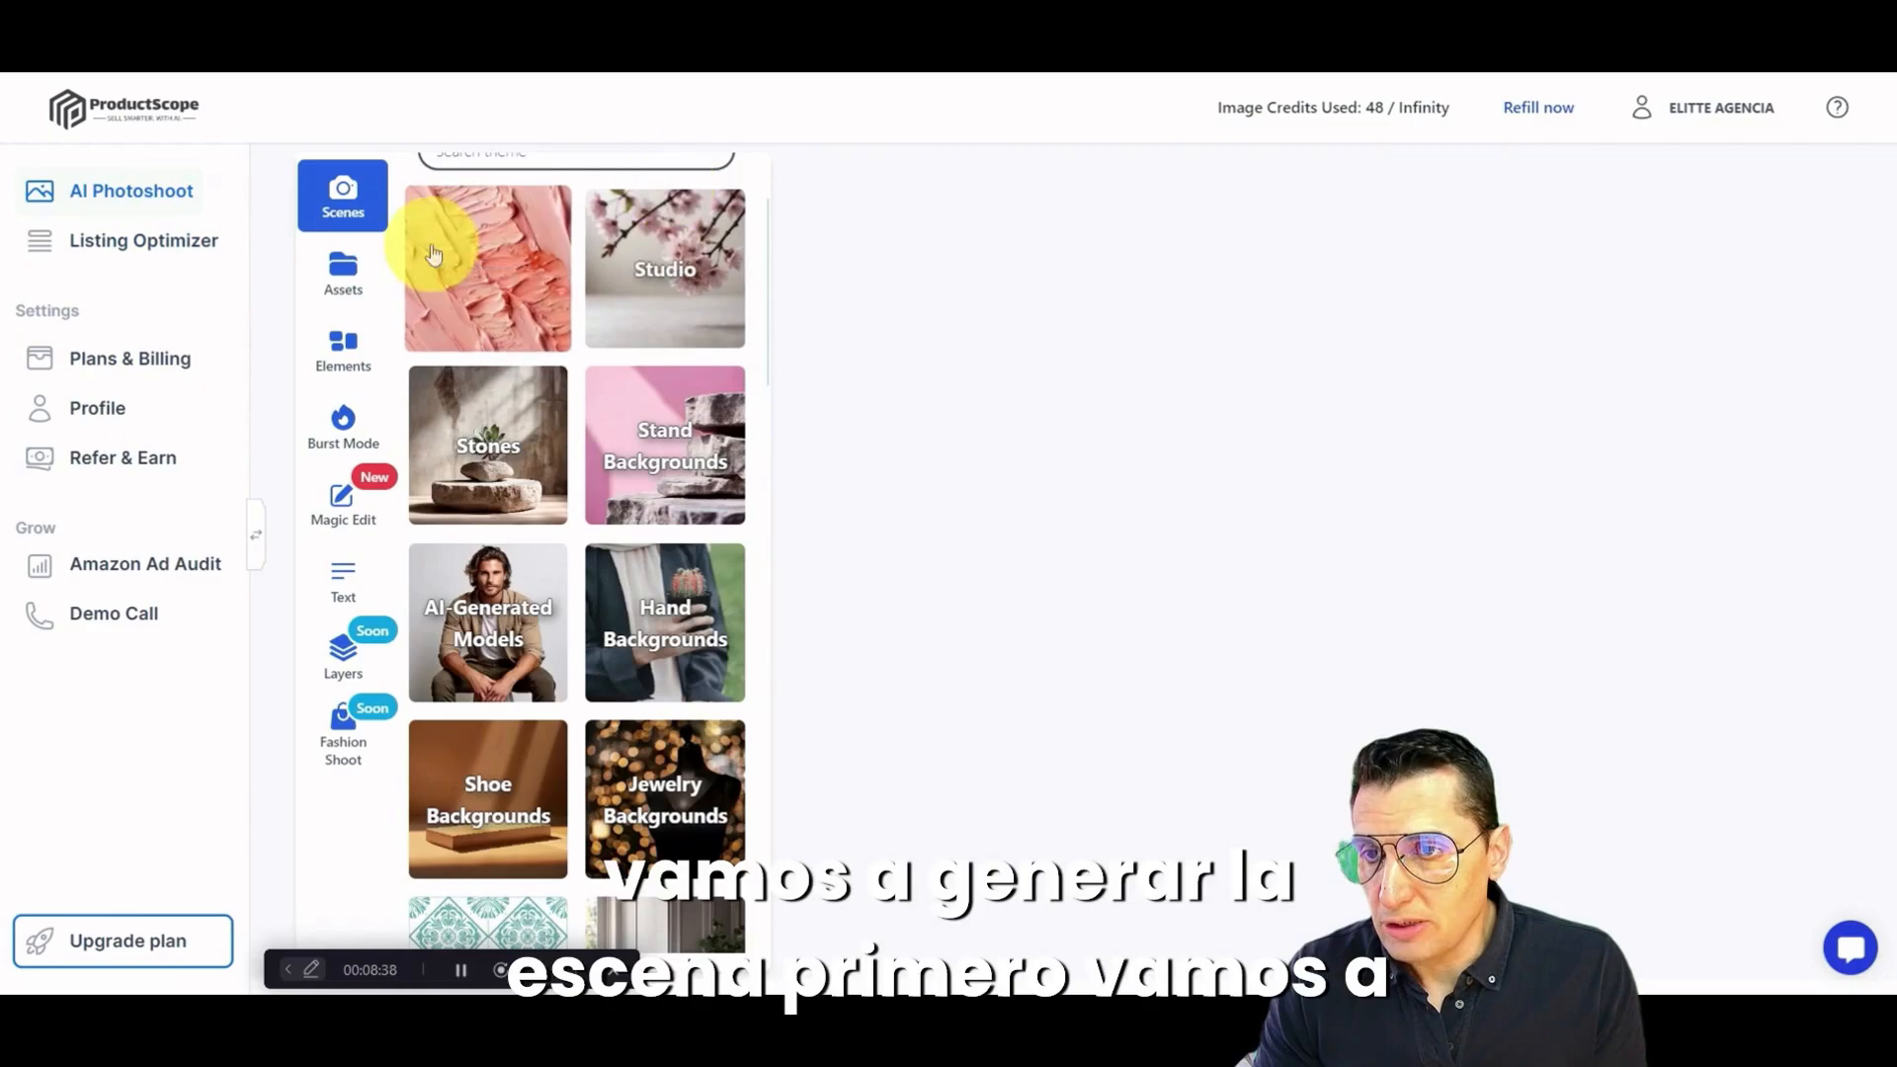
{"action": "scroll", "coordinate": [432, 255], "scroll_direction": "up", "scroll_amount": 2}
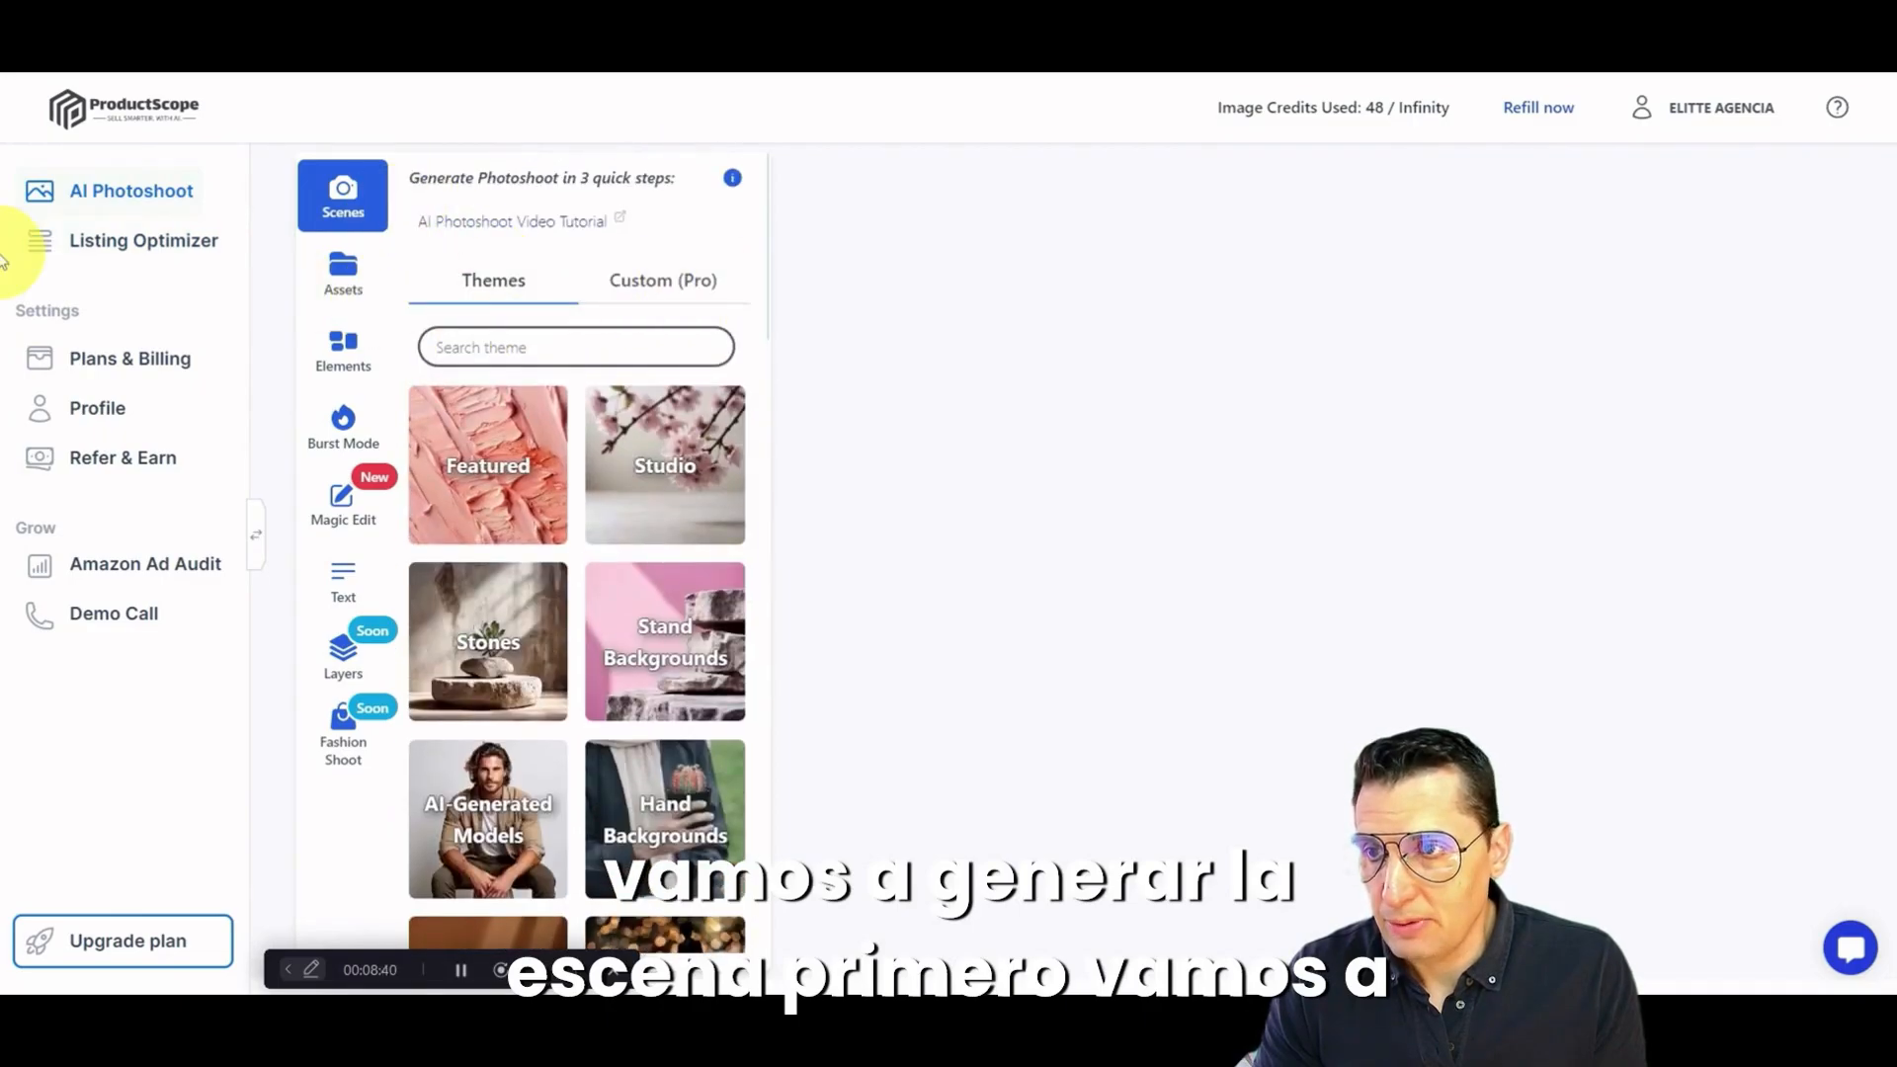
{"action": "scroll", "coordinate": [1457, 341], "scroll_direction": "up", "scroll_amount": 1}
{"action": "scroll", "coordinate": [1496, 405], "scroll_direction": "down", "scroll_amount": 1}
{"action": "scroll", "coordinate": [1497, 441], "scroll_direction": "up", "scroll_amount": 1}
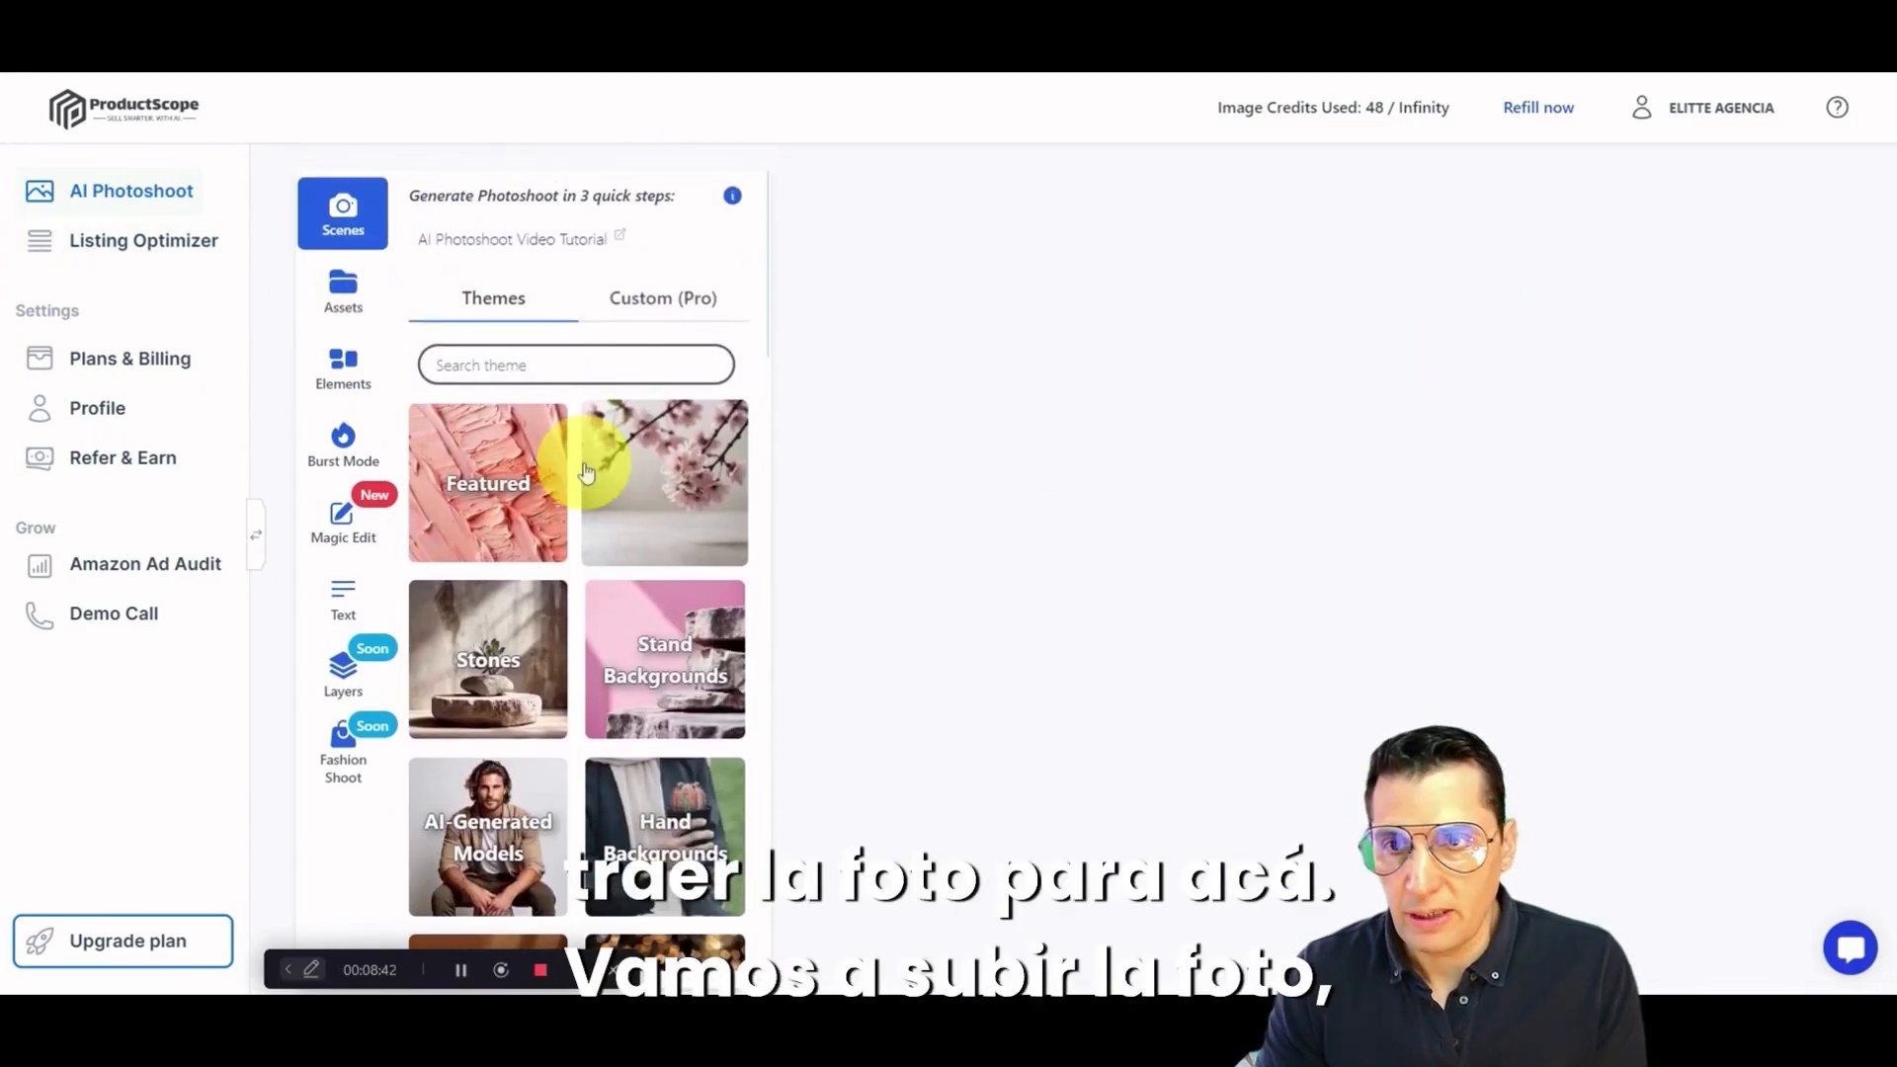
Step: Upload the van photo from the Descargas folder as a product asset with background removal enabled
{"action": "left_click", "coordinate": [343, 287]}
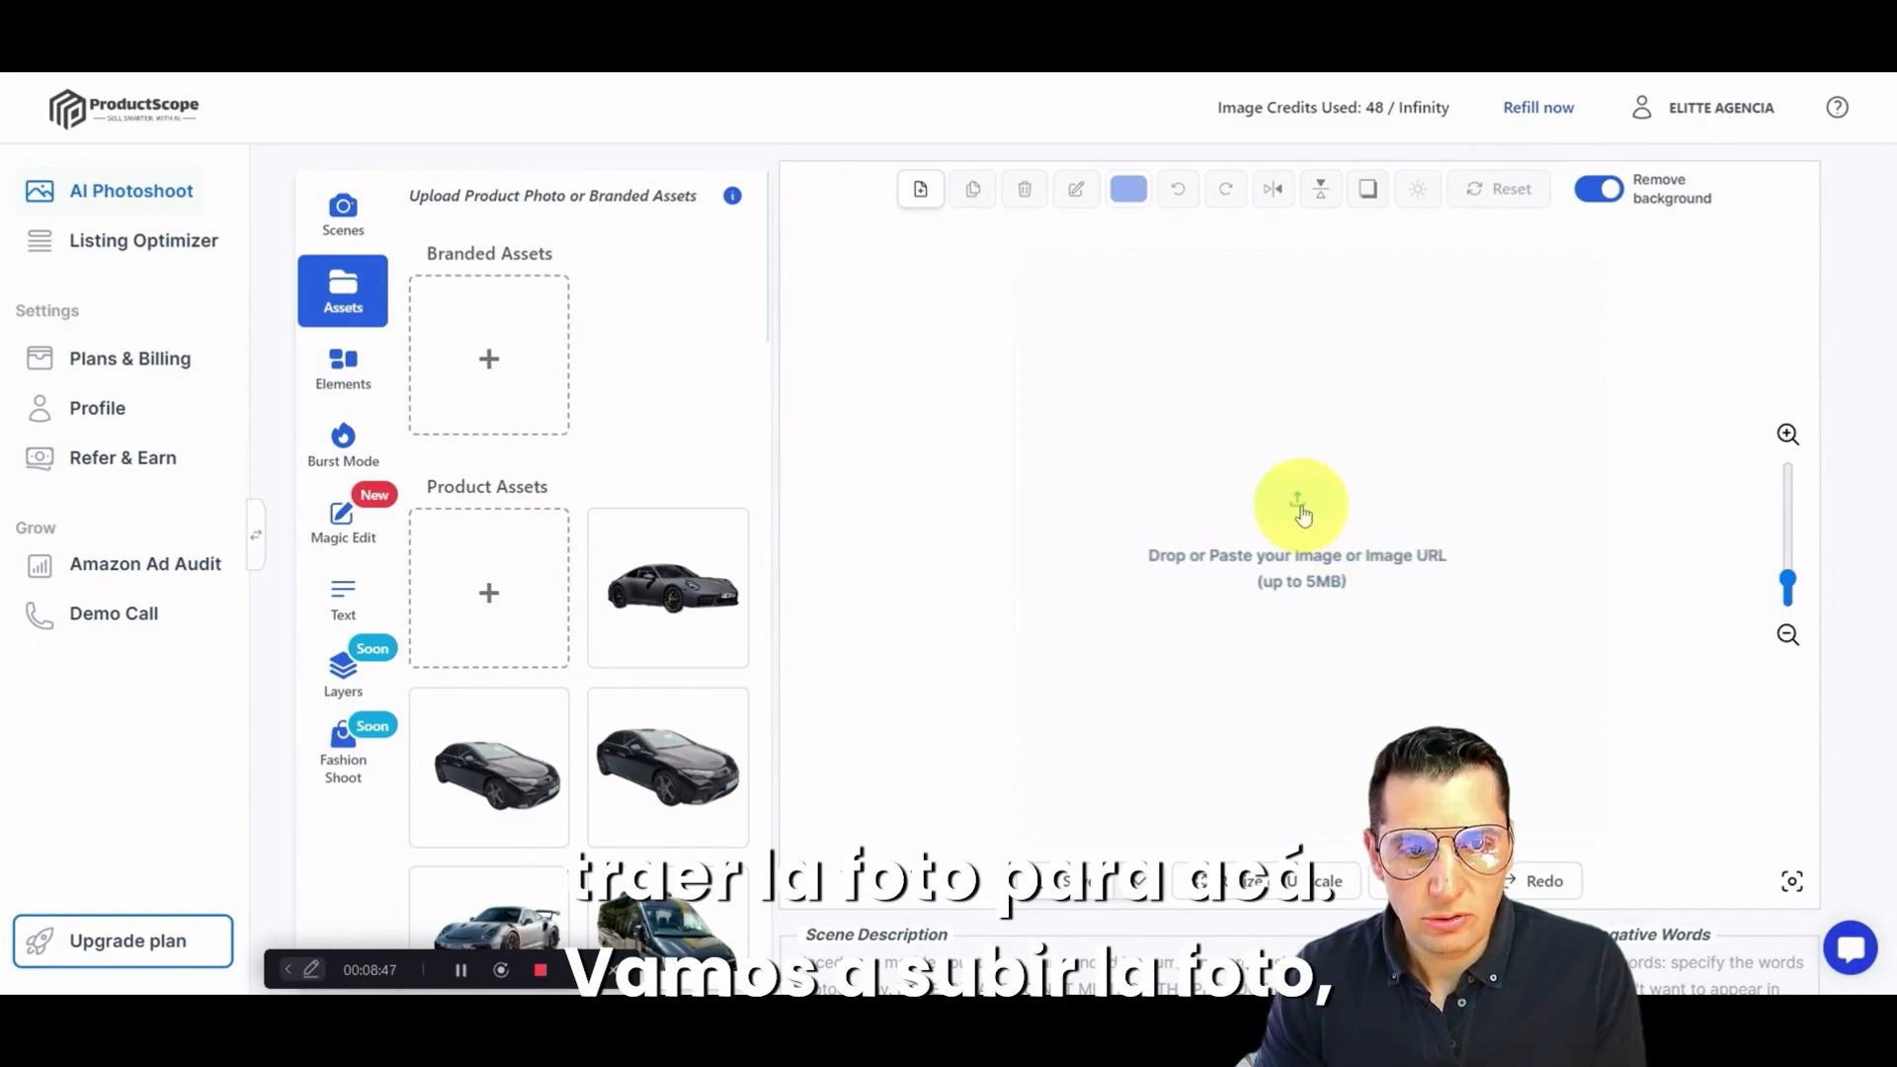
{"action": "left_click", "coordinate": [1391, 410]}
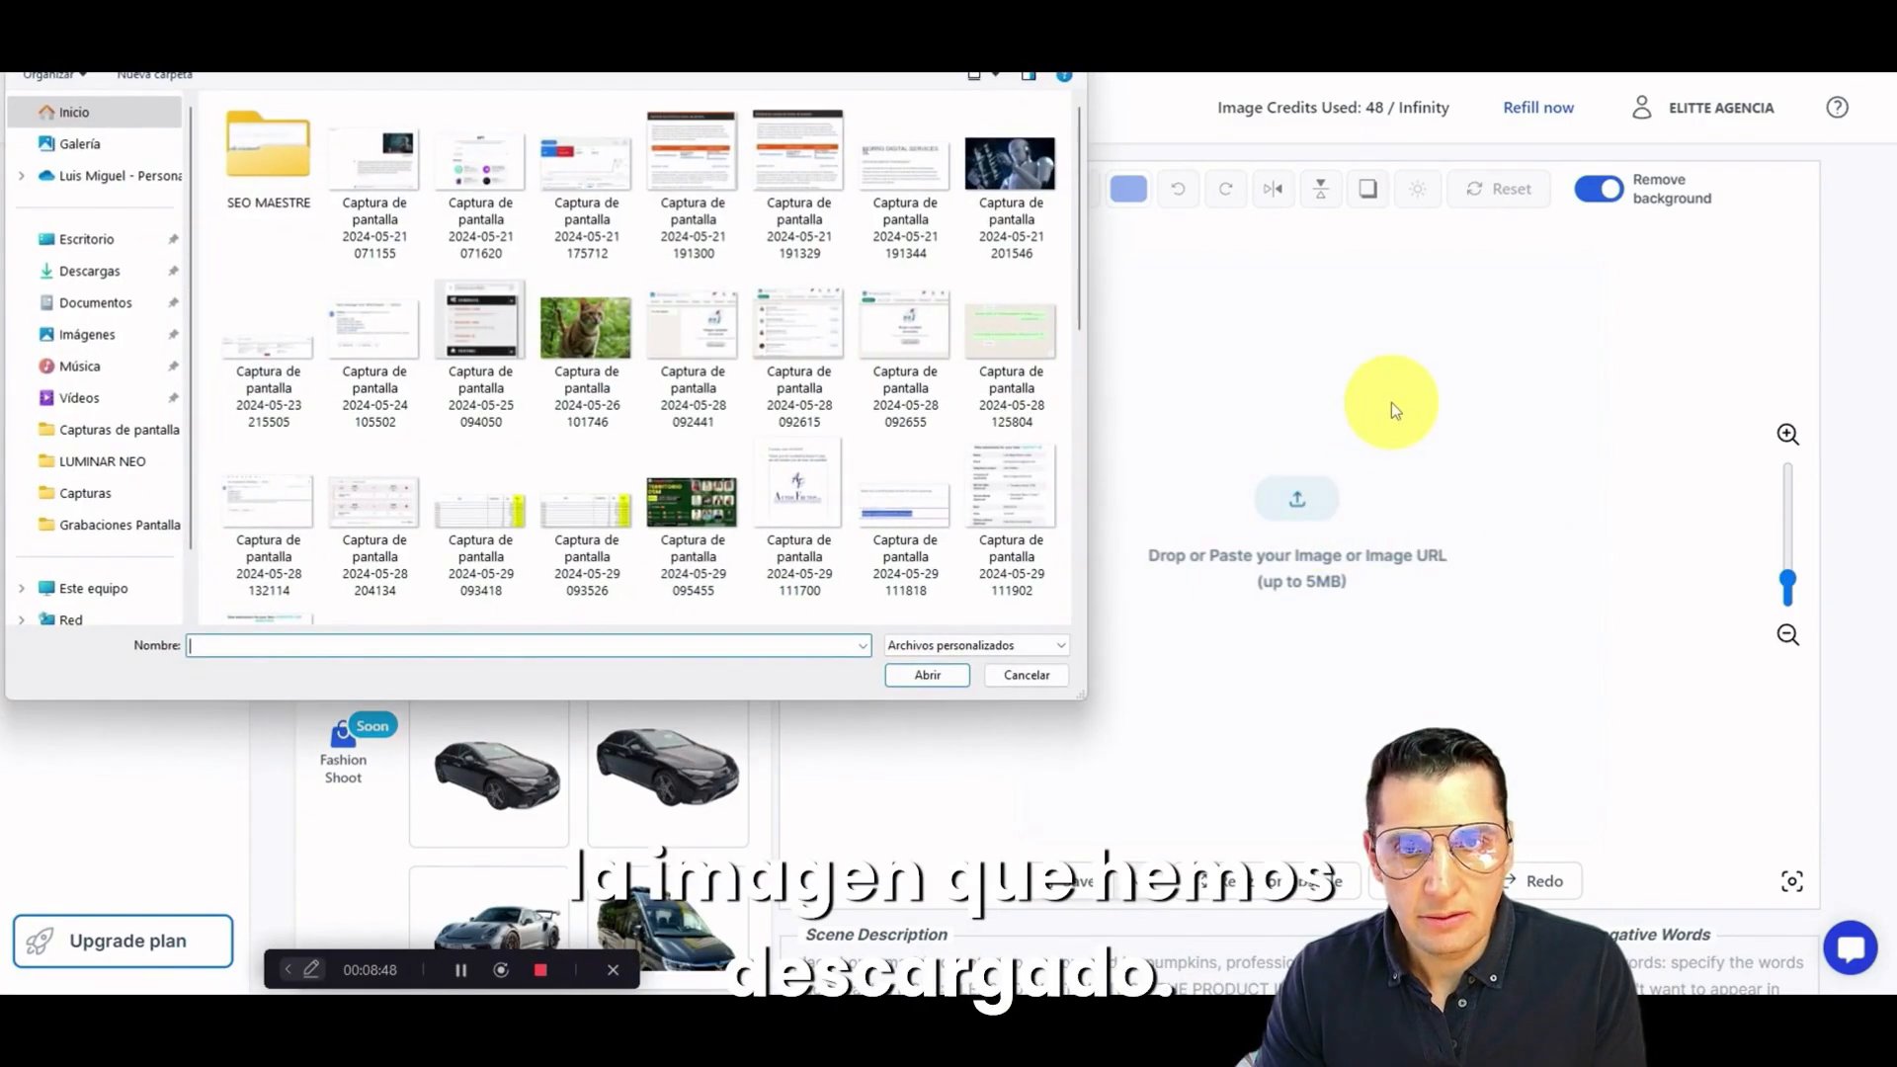
{"action": "left_click", "coordinate": [68, 272]}
{"action": "double_click", "coordinate": [246, 168]}
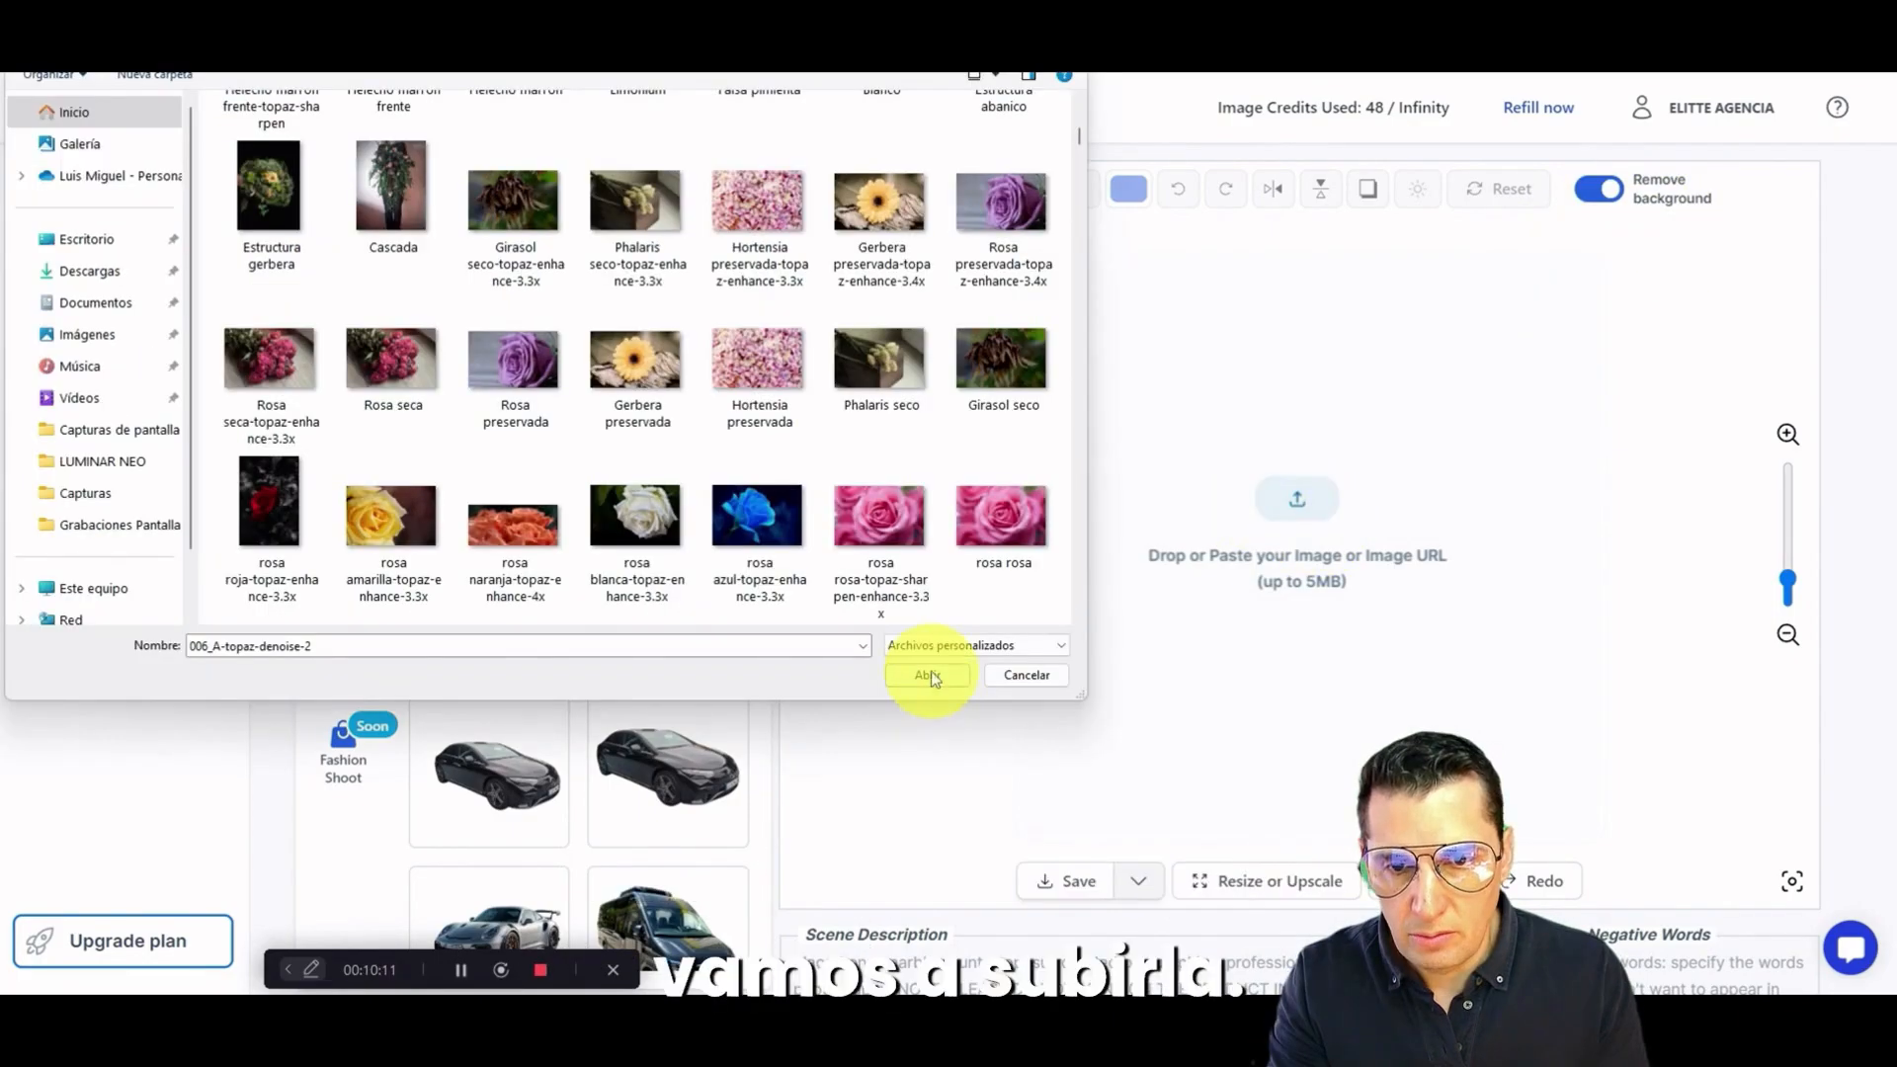
{"action": "left_click", "coordinate": [924, 670]}
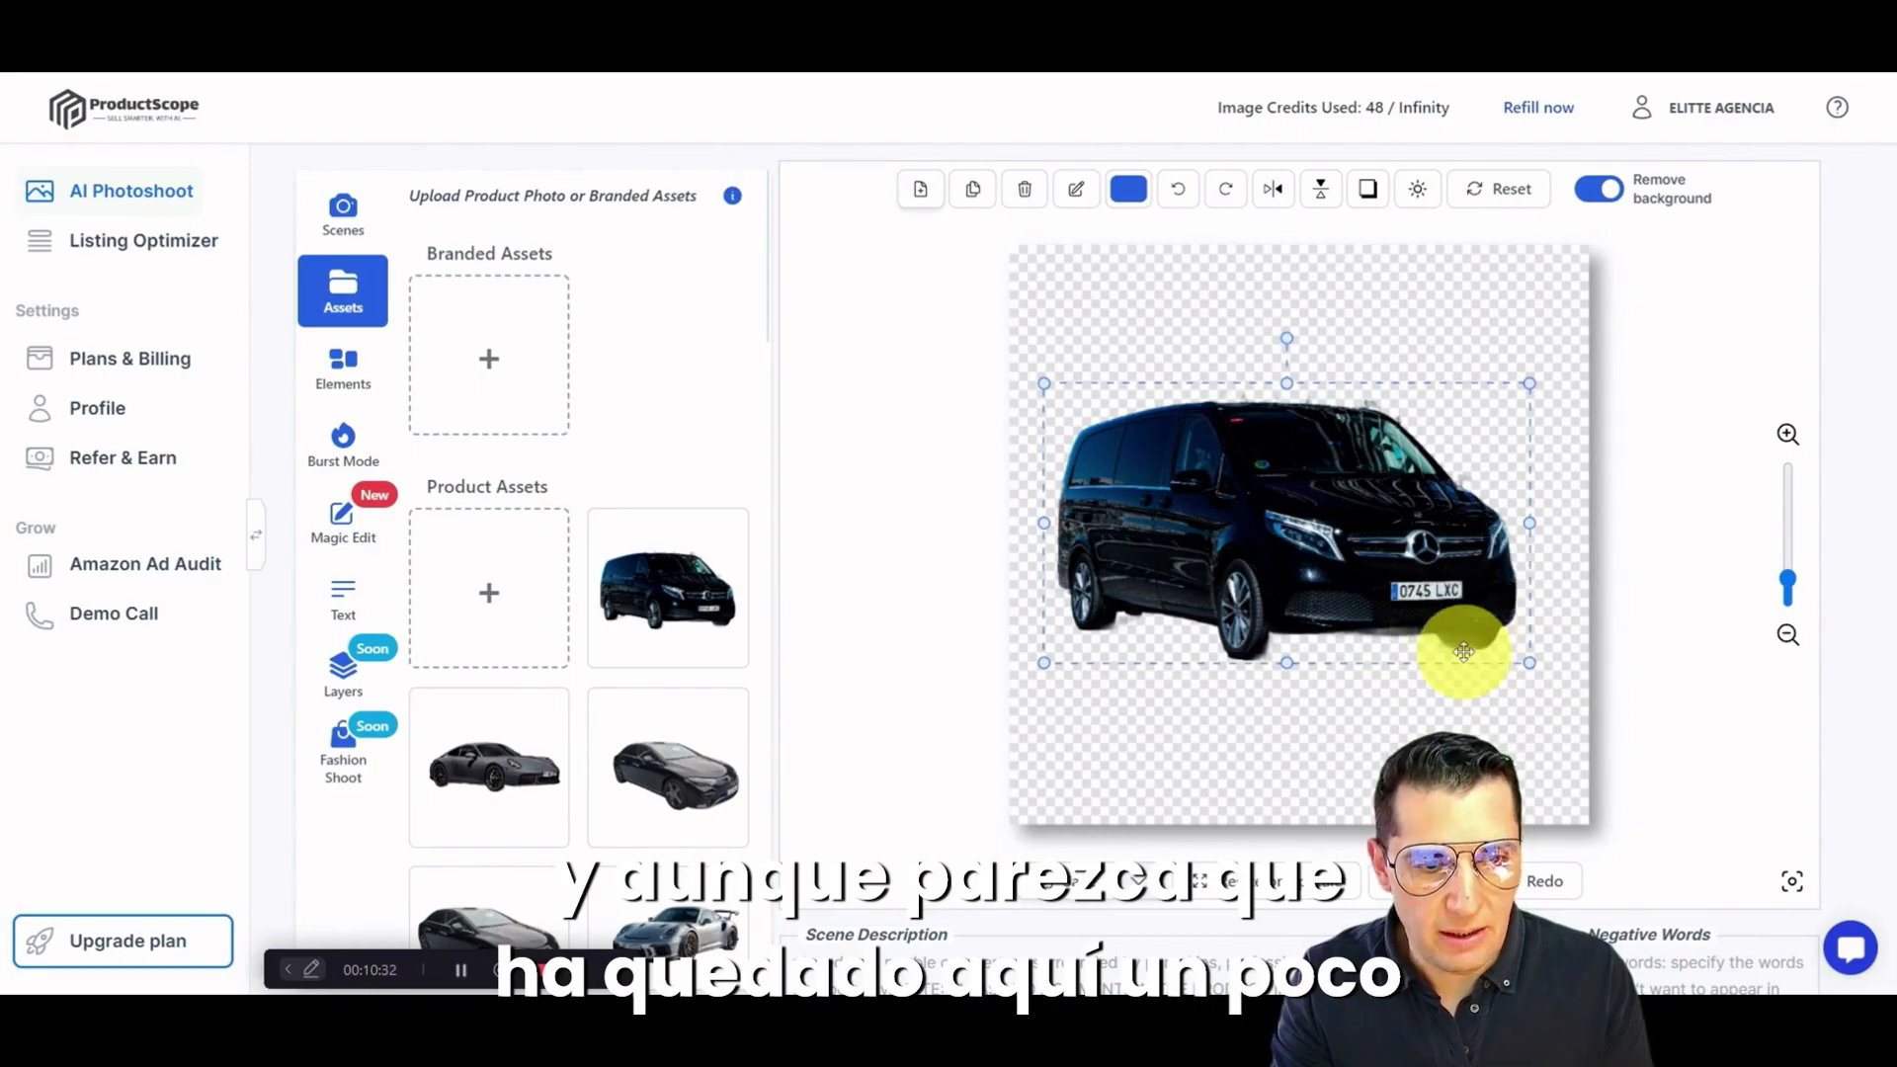
Step: Enlarge the van cutout slightly and centre it on the canvas
{"action": "left_click_drag", "start_coordinate": [1456, 561], "coordinate": [1455, 525]}
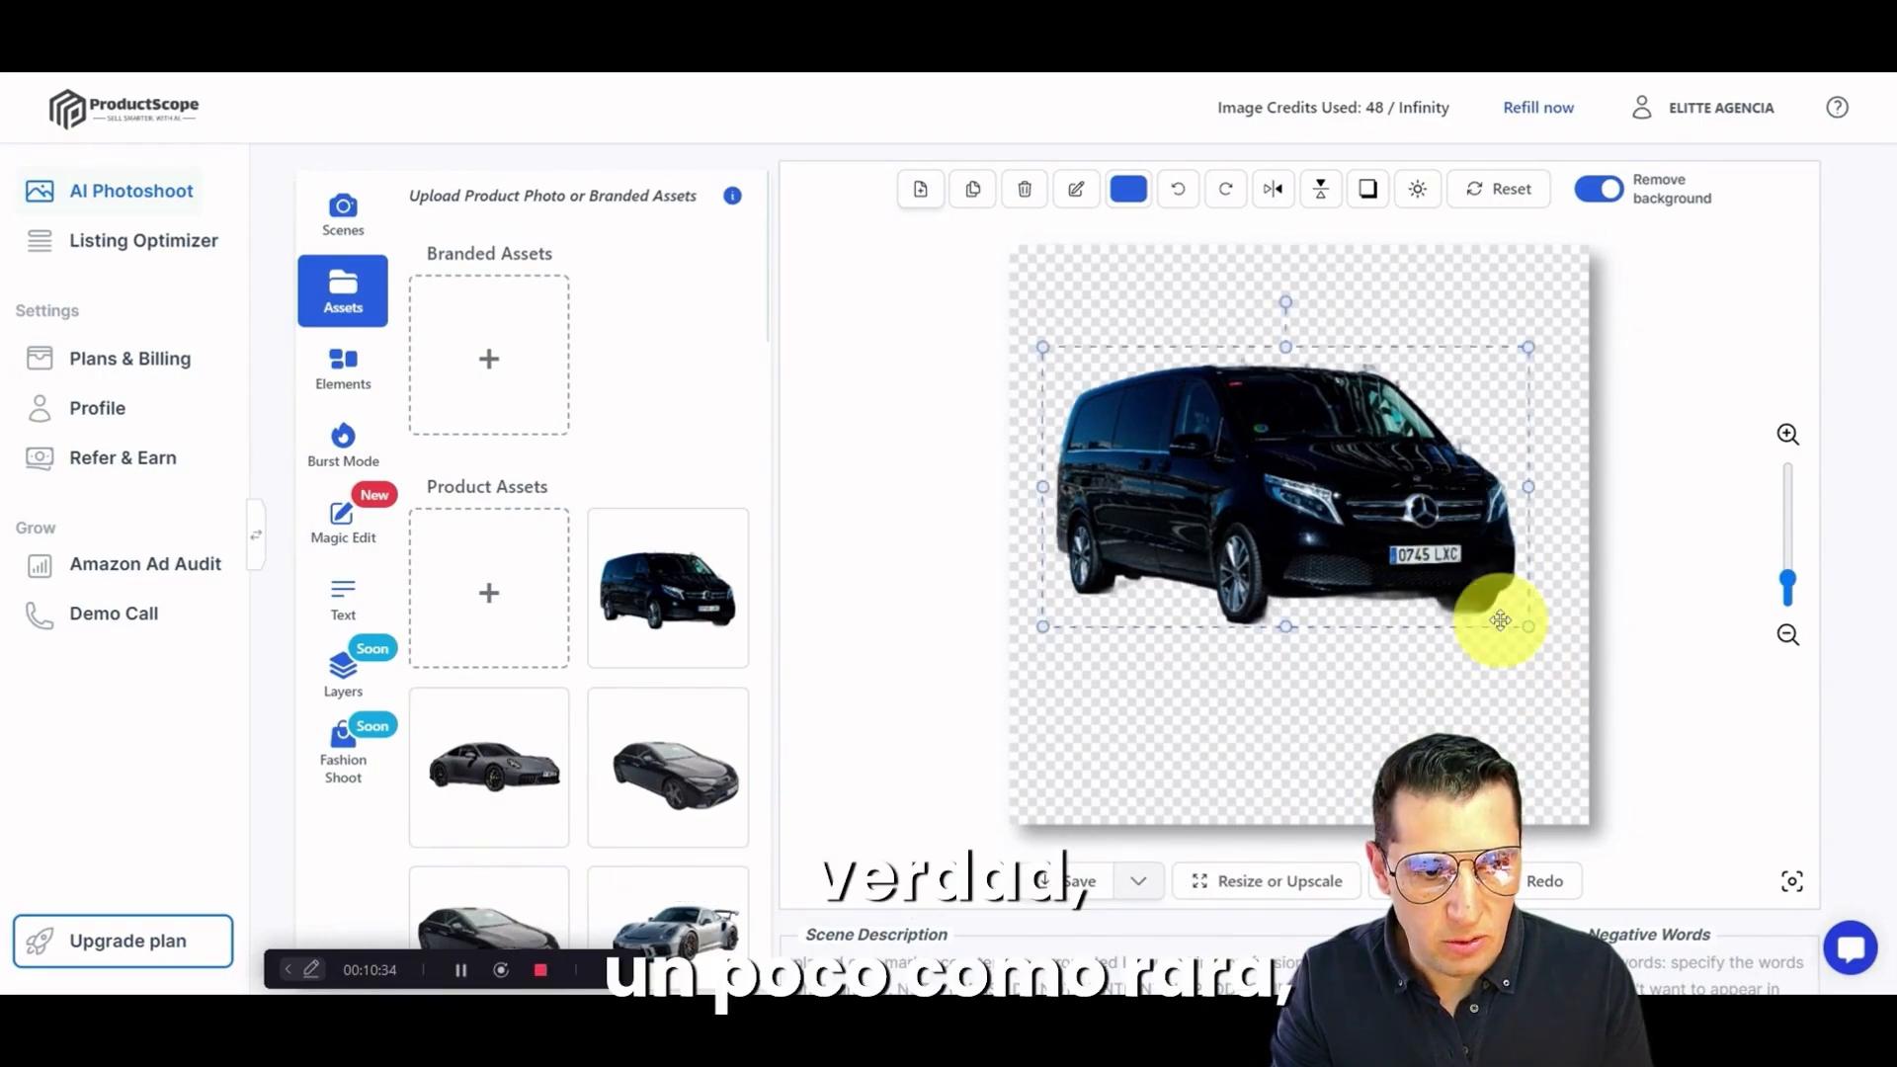
{"action": "mouse_move", "coordinate": [1528, 637]}
{"action": "left_mouse_down"}
{"action": "mouse_move", "coordinate": [1553, 660]}
{"action": "mouse_move", "coordinate": [1538, 668]}
{"action": "left_mouse_up"}
{"action": "left_click_drag", "start_coordinate": [1453, 577], "coordinate": [1434, 595]}
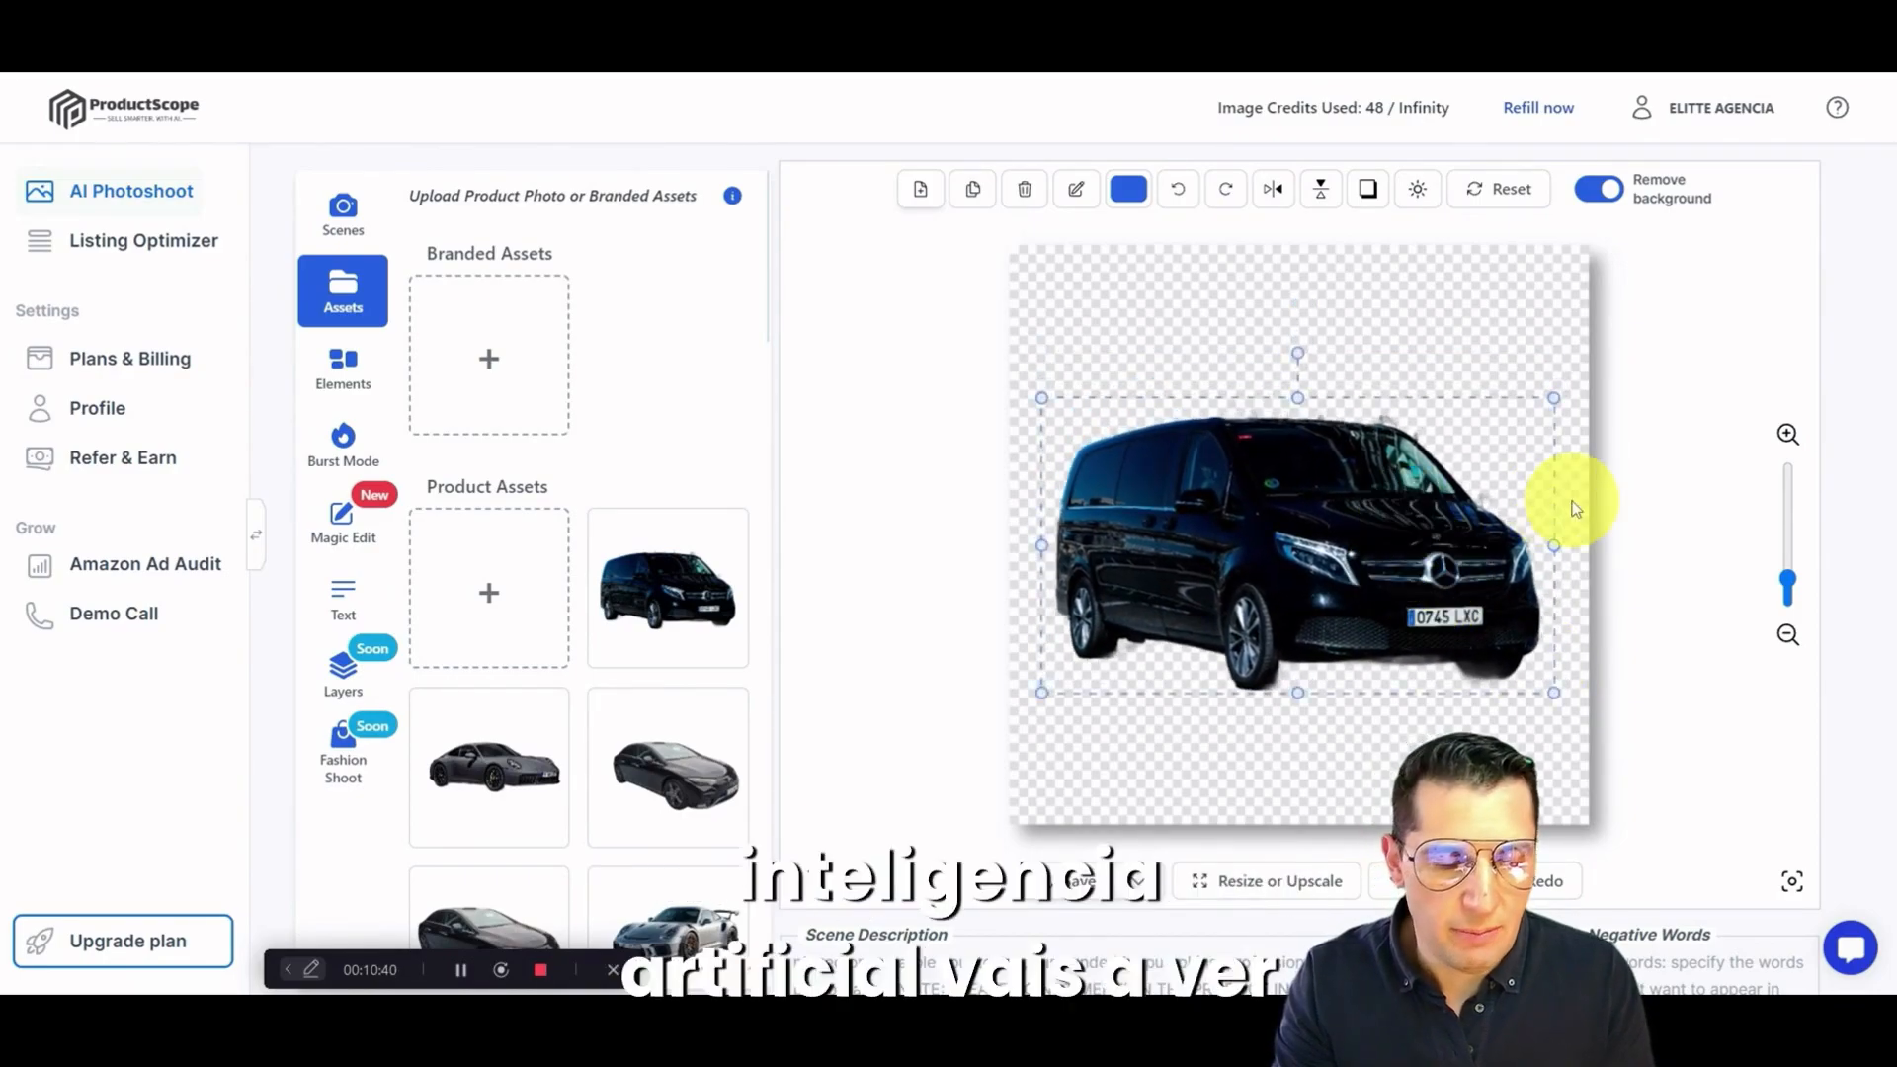
{"action": "left_click_drag", "start_coordinate": [1437, 569], "coordinate": [1442, 561]}
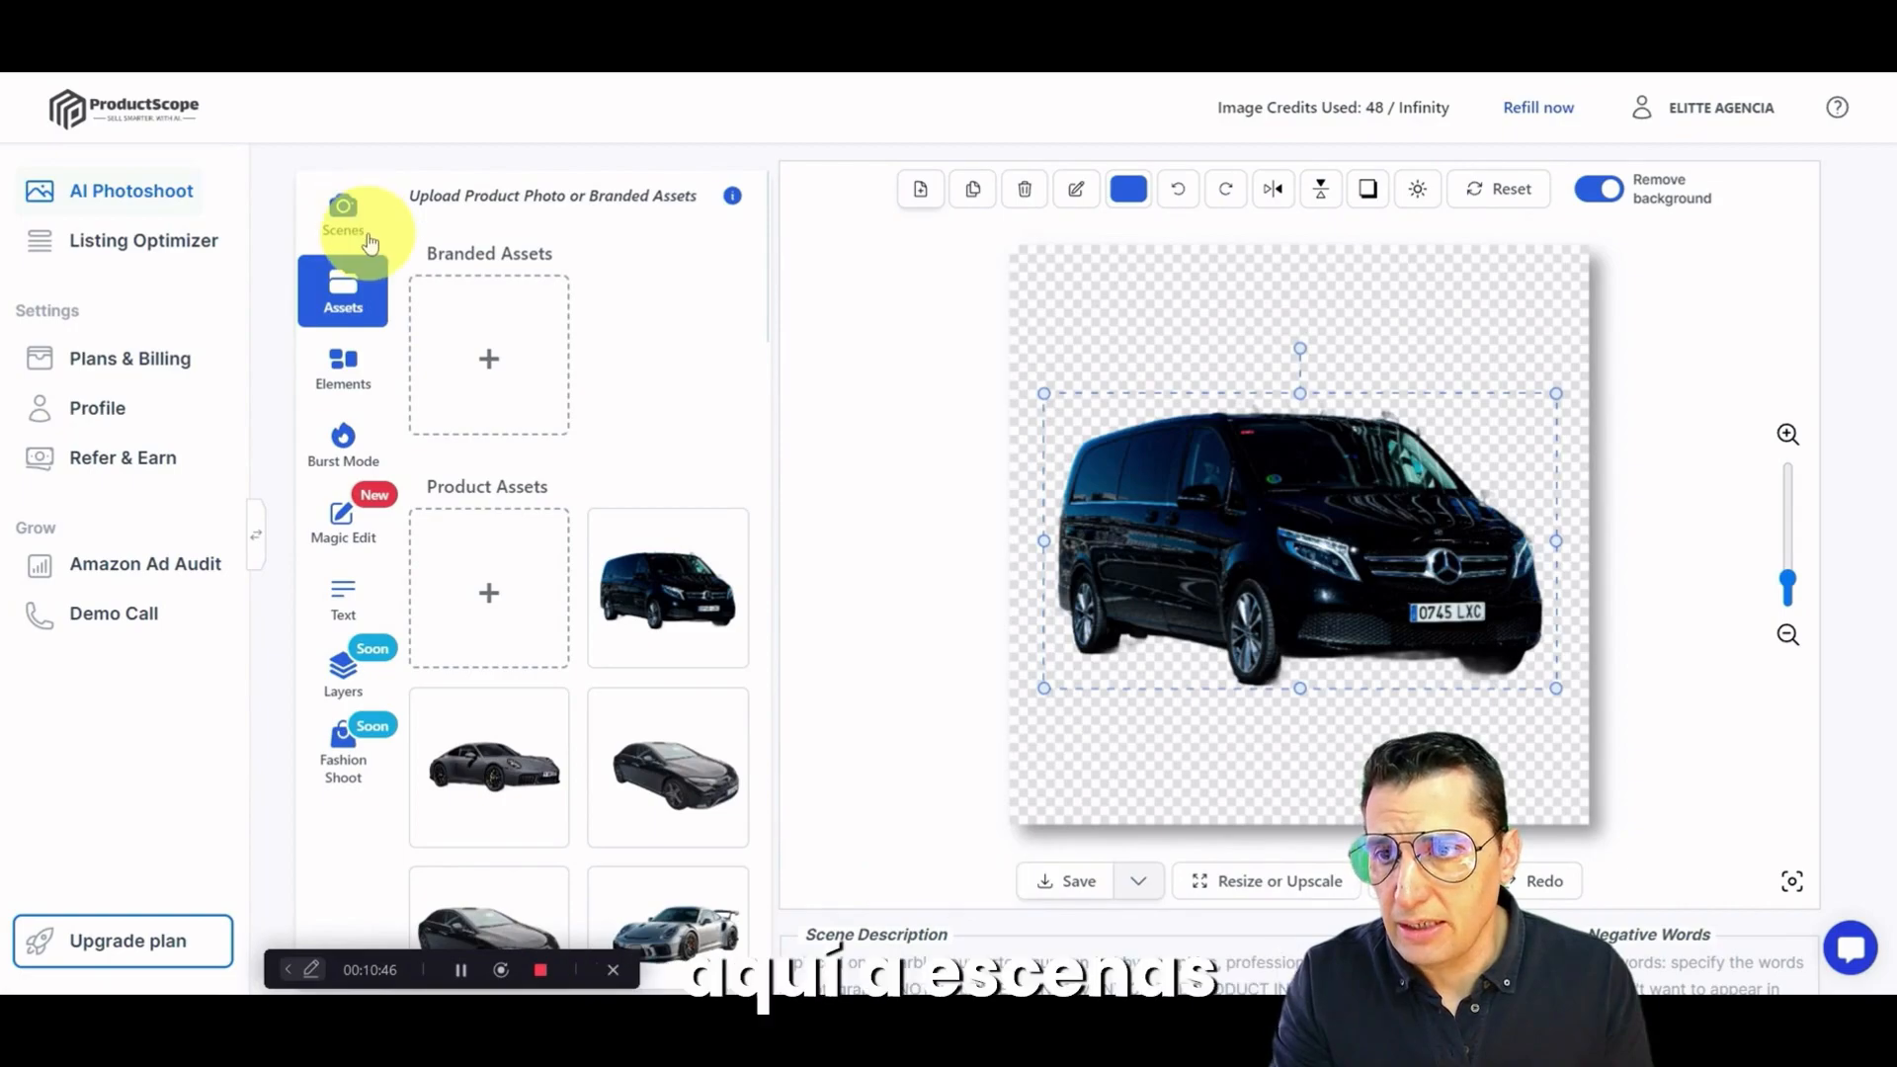
Step: Look over the ready-made scene themes and switch to a custom scene description instead
{"action": "left_click", "coordinate": [339, 228]}
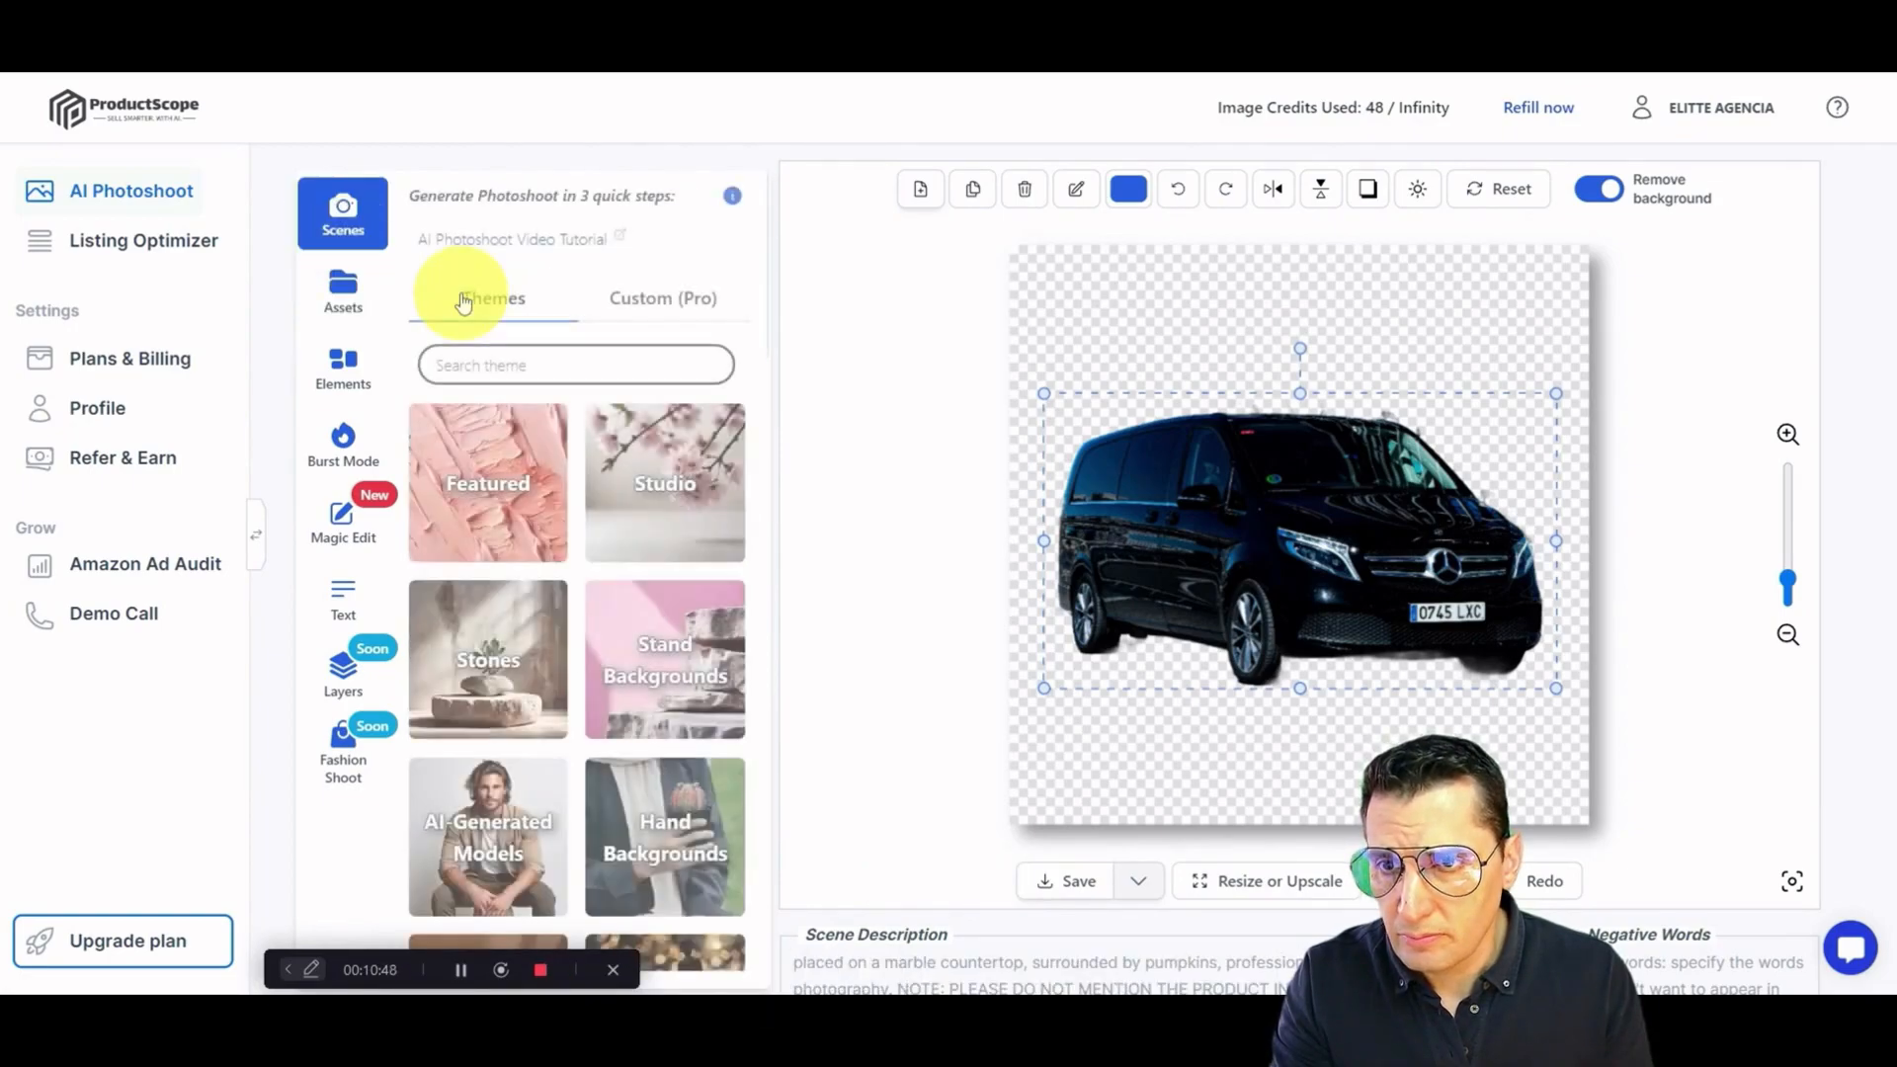
{"action": "scroll", "coordinate": [573, 541], "scroll_direction": "down", "scroll_amount": 8}
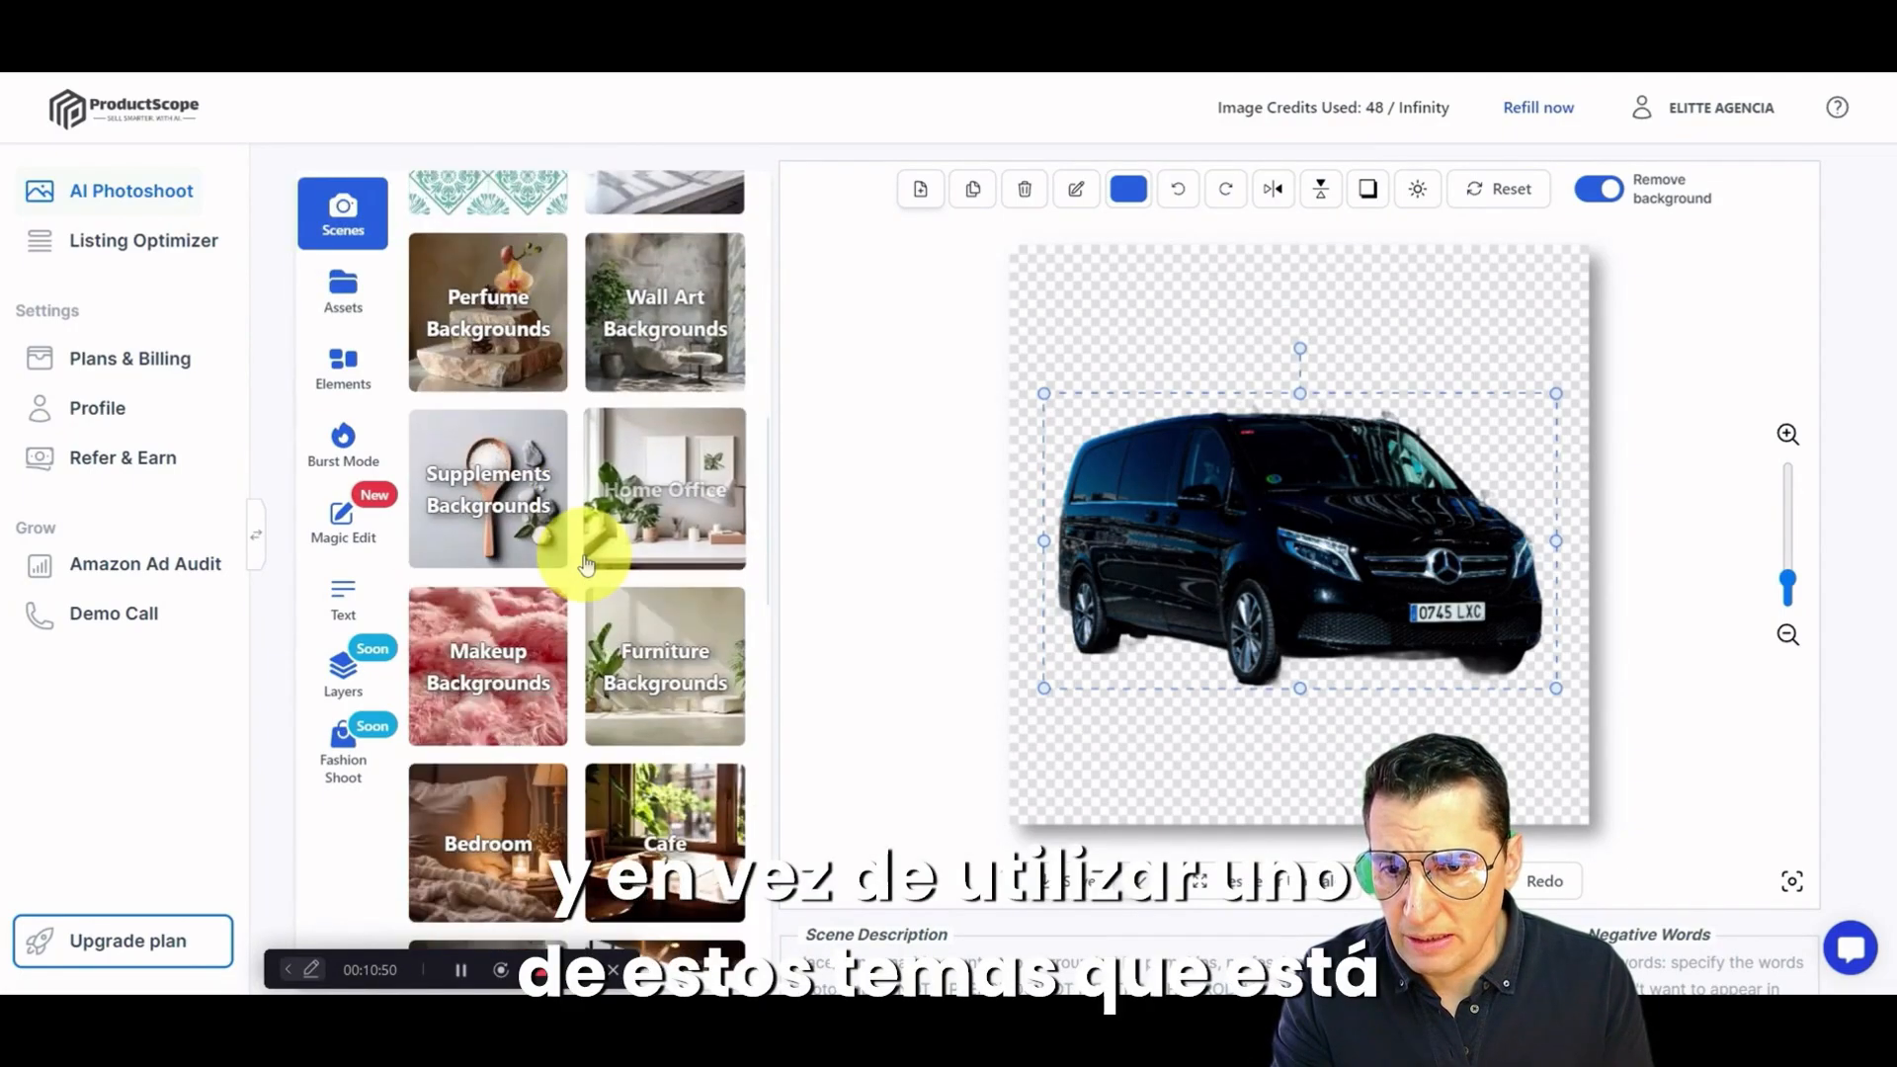
{"action": "scroll", "coordinate": [573, 542], "scroll_direction": "up", "scroll_amount": 8}
{"action": "scroll", "coordinate": [550, 614], "scroll_direction": "down", "scroll_amount": 1}
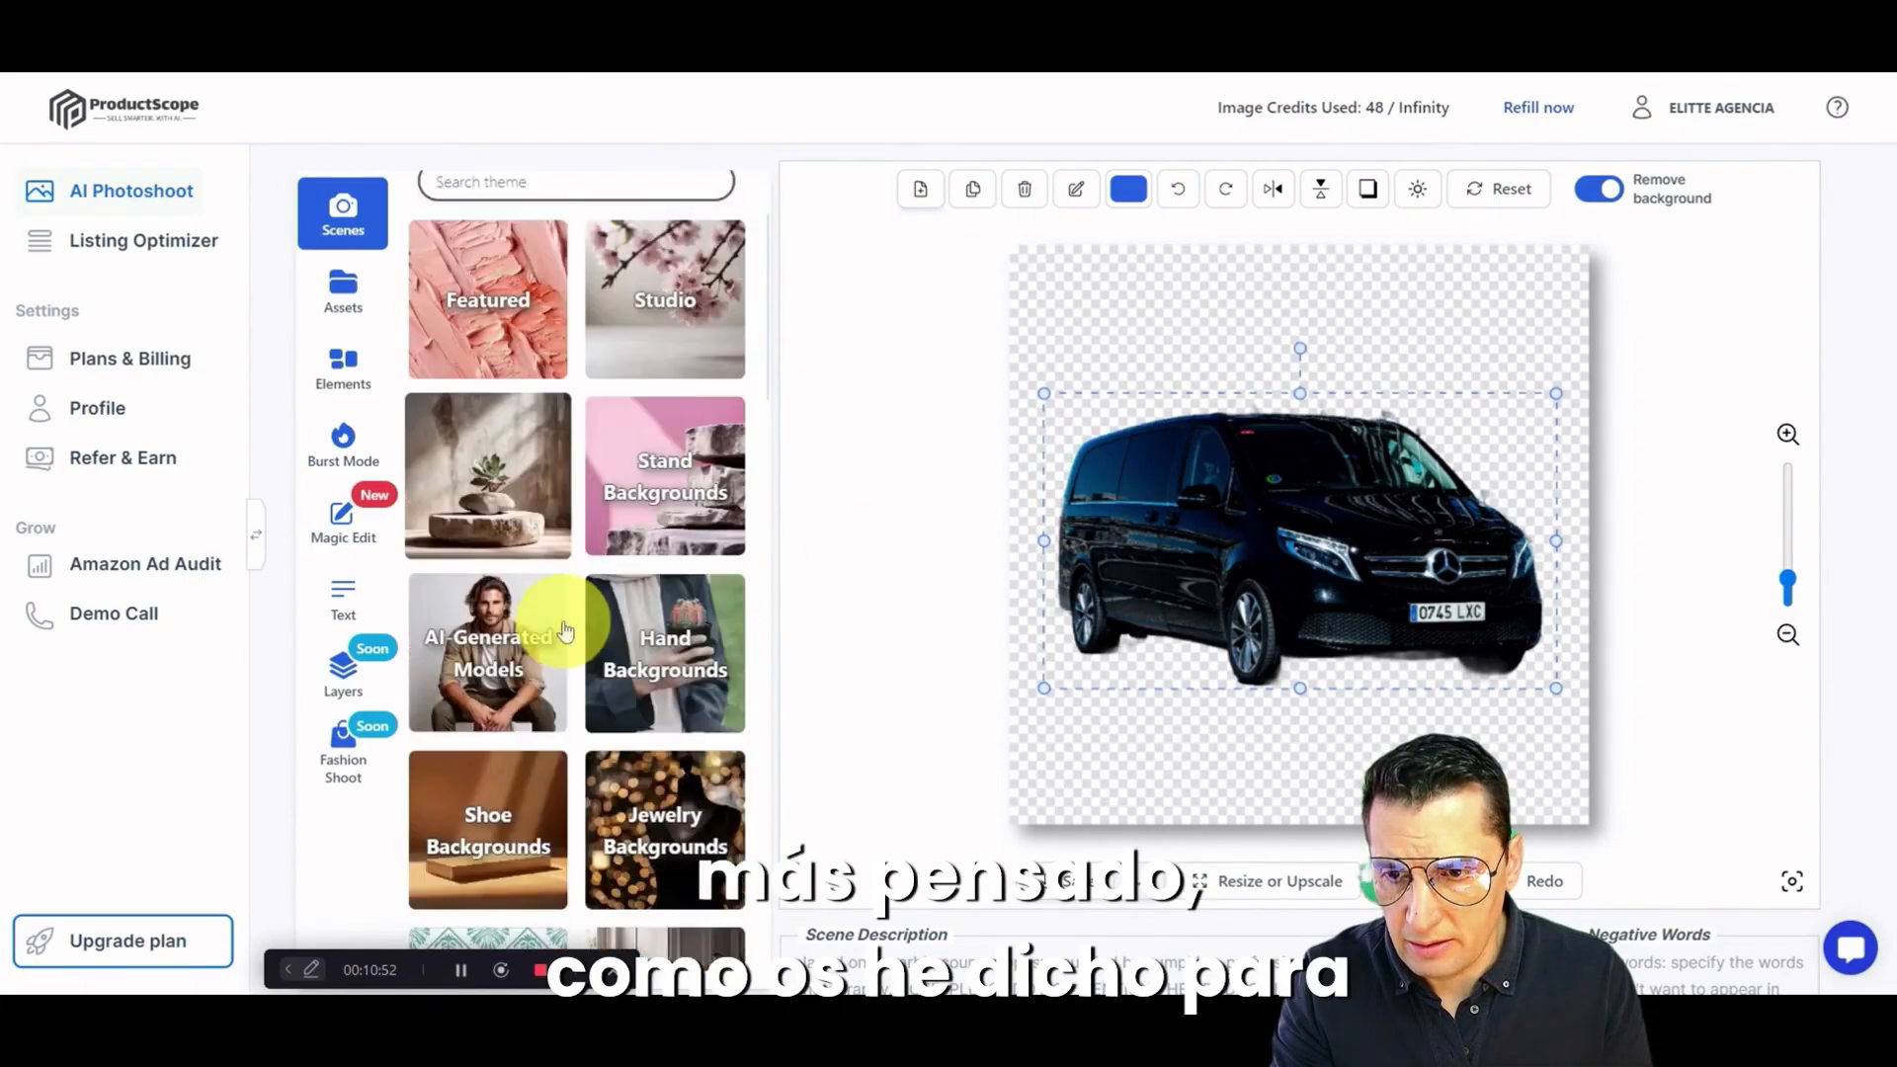
{"action": "scroll", "coordinate": [592, 465], "scroll_direction": "up", "scroll_amount": 1}
{"action": "left_click", "coordinate": [669, 319]}
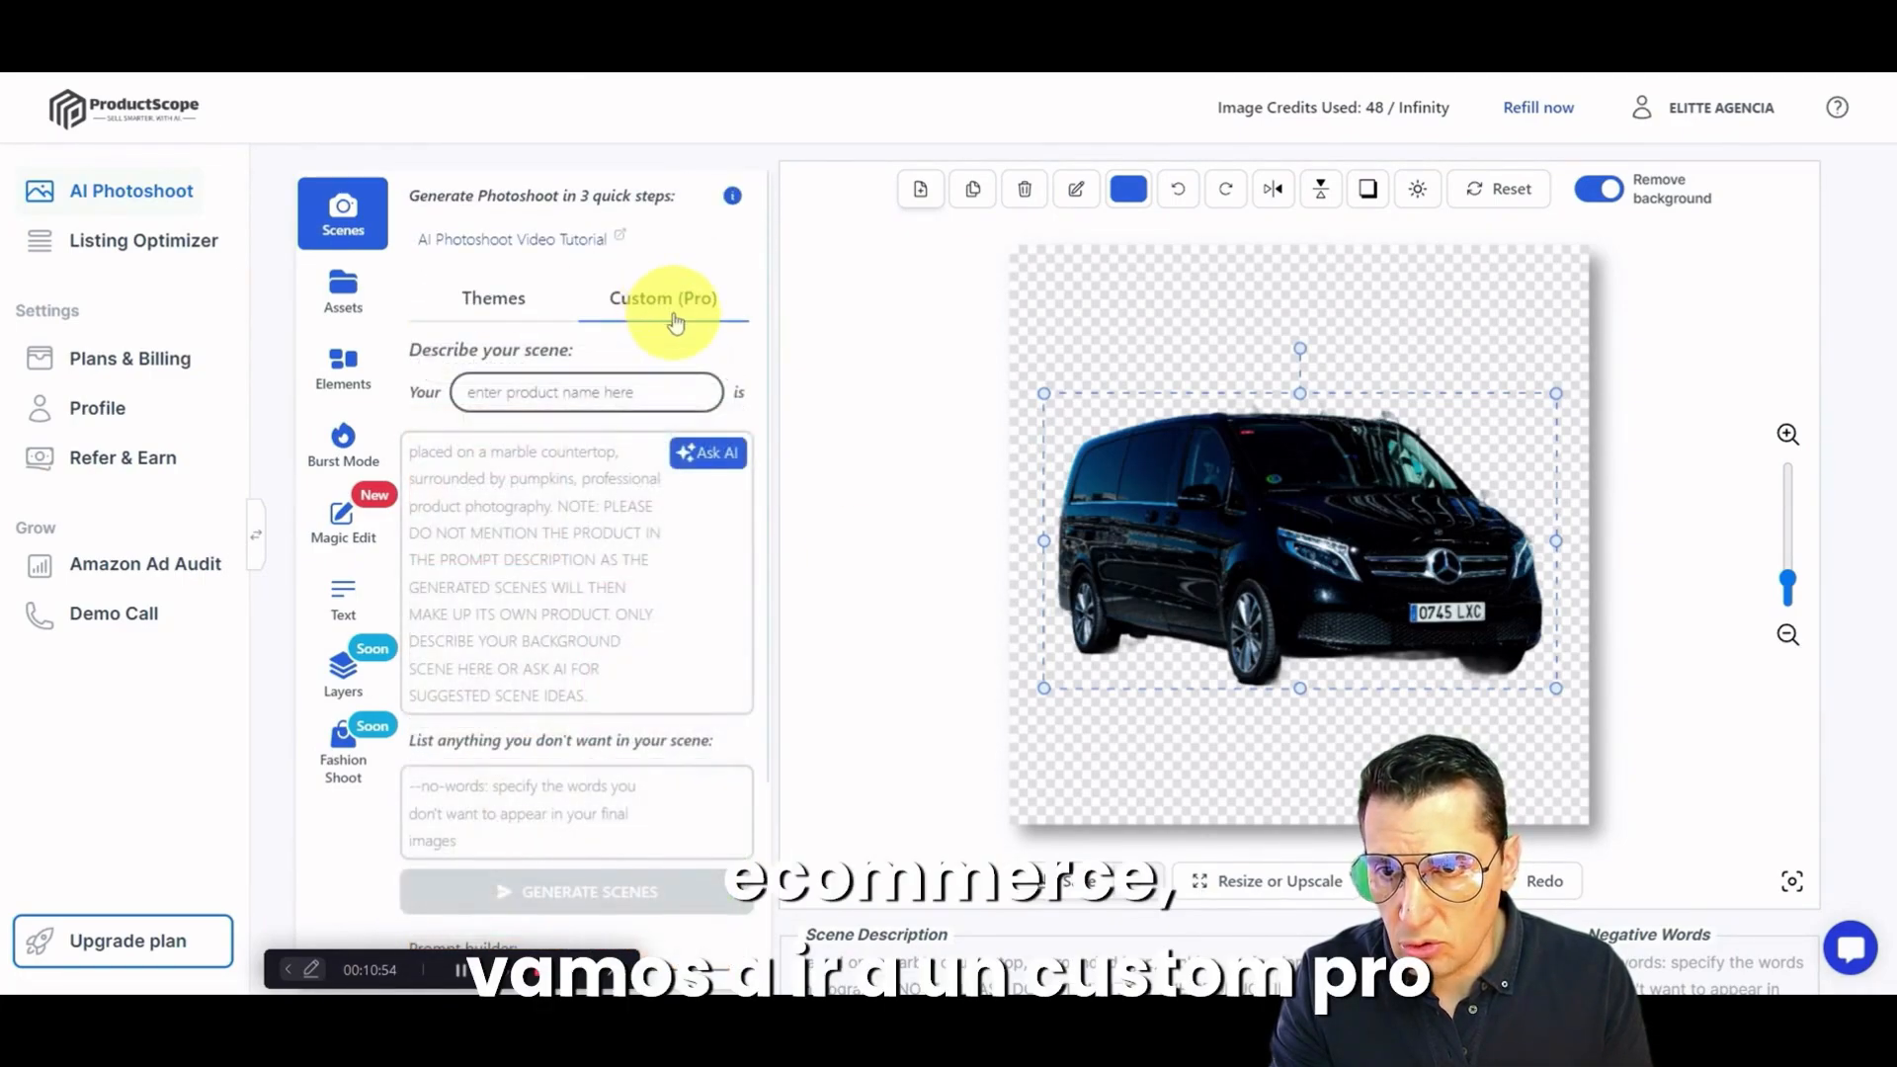
Step: Enter "A Mercedes Van in a Mónaco Street" as the product name, correcting the spelling to the accented Mónaco
{"action": "left_click", "coordinate": [566, 395]}
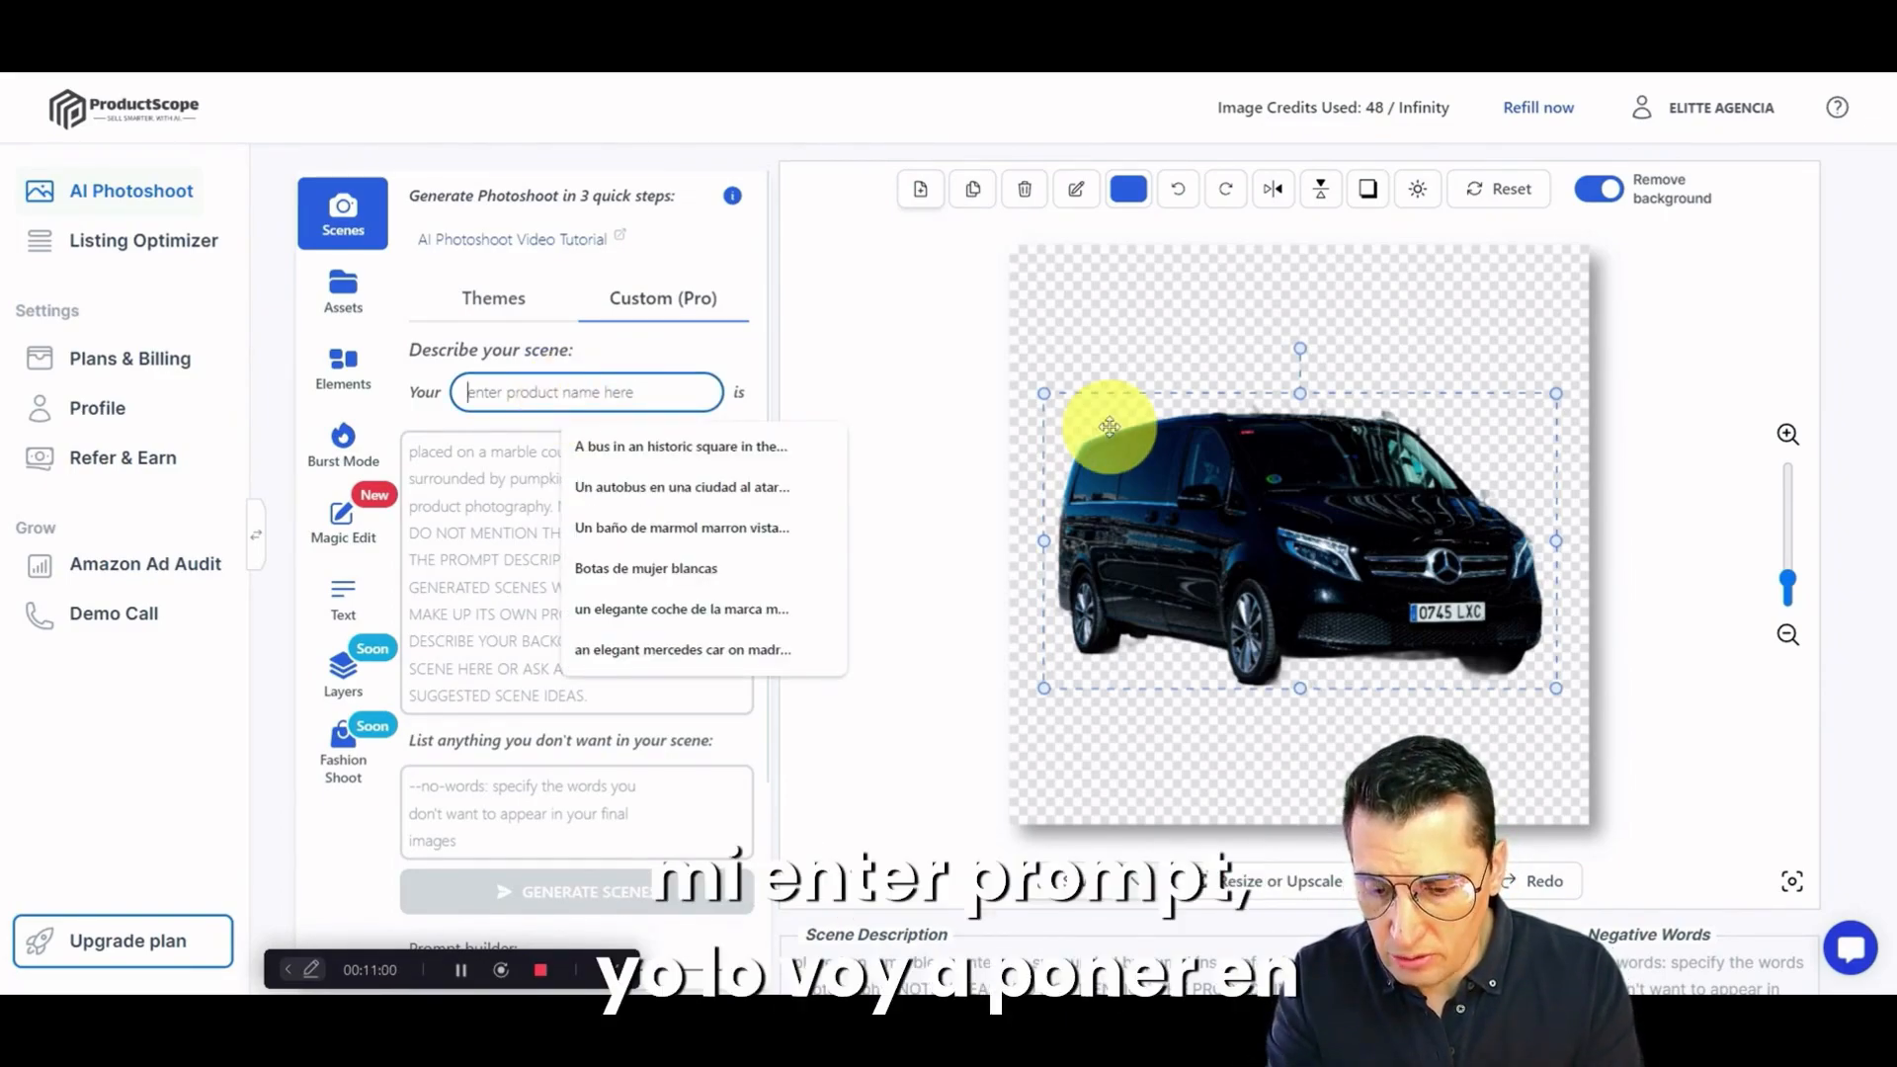
{"action": "type", "text": "A "}
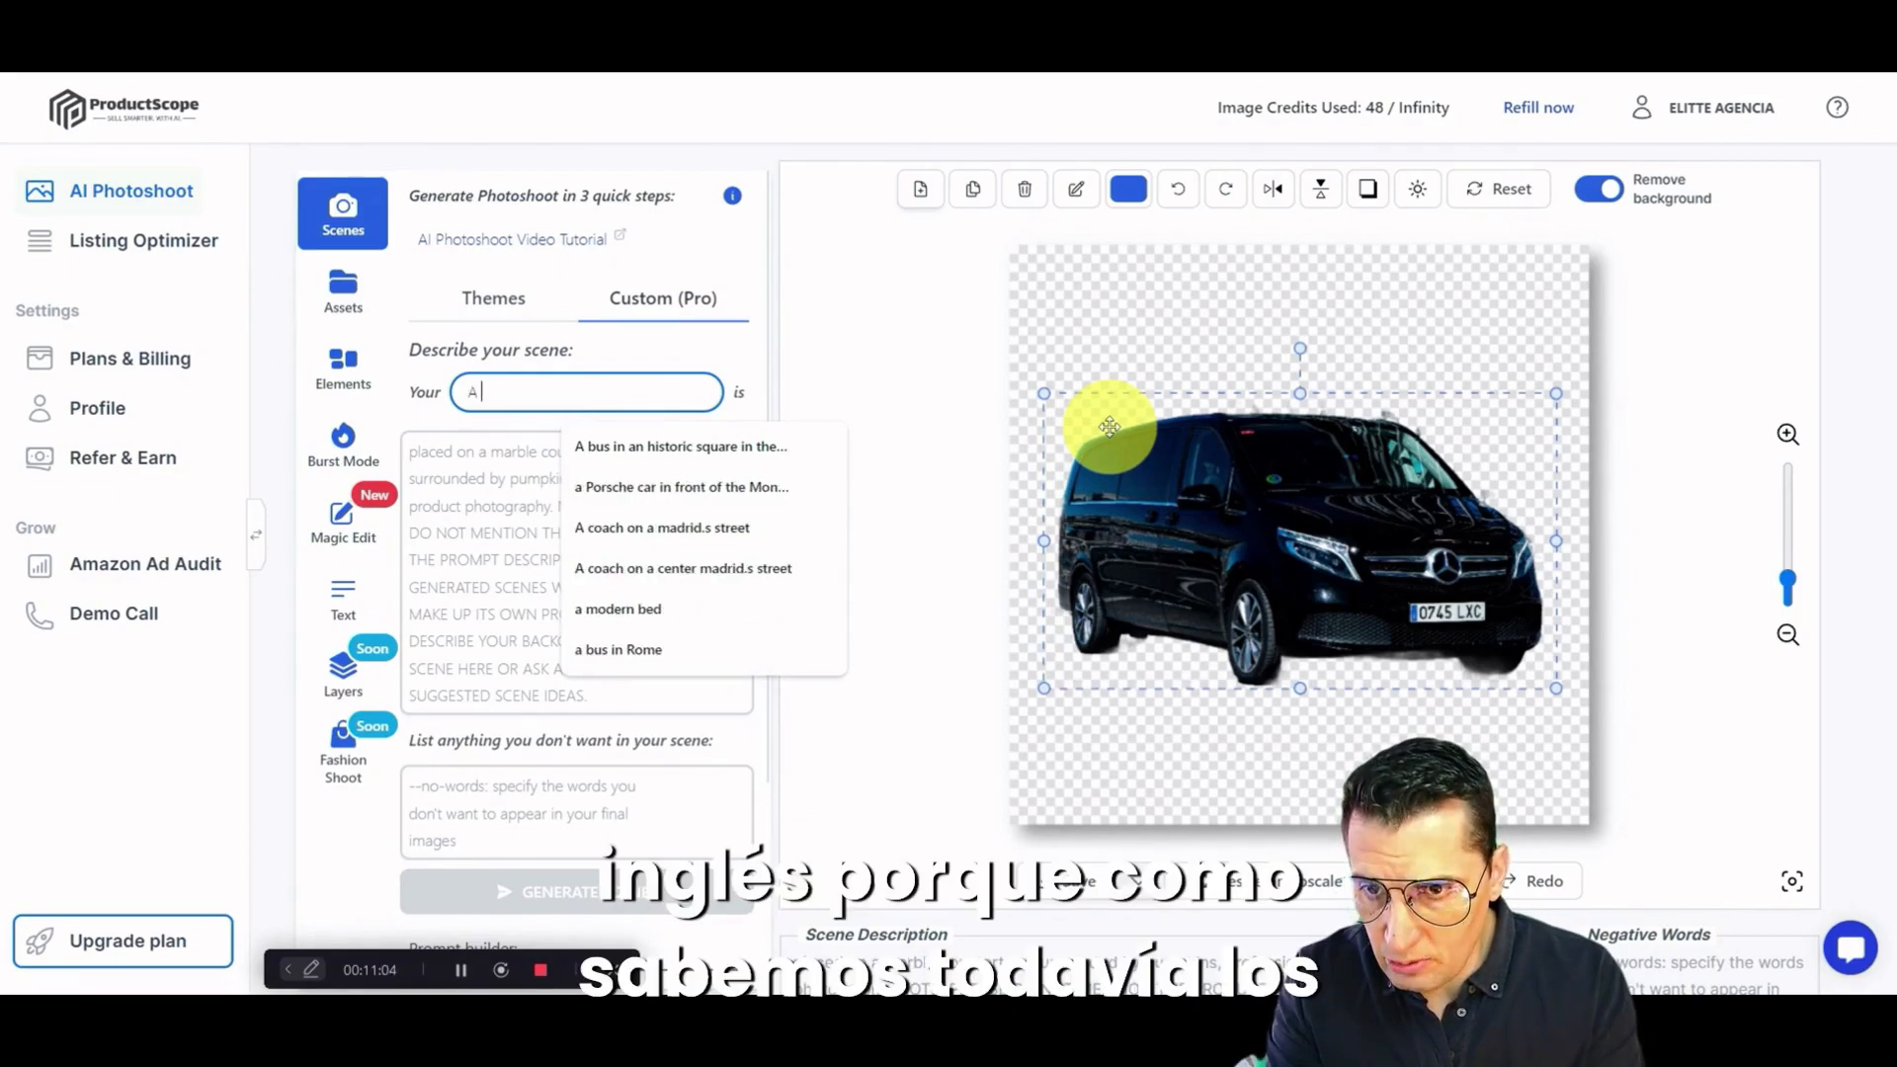
{"action": "type", "text": "Me"}
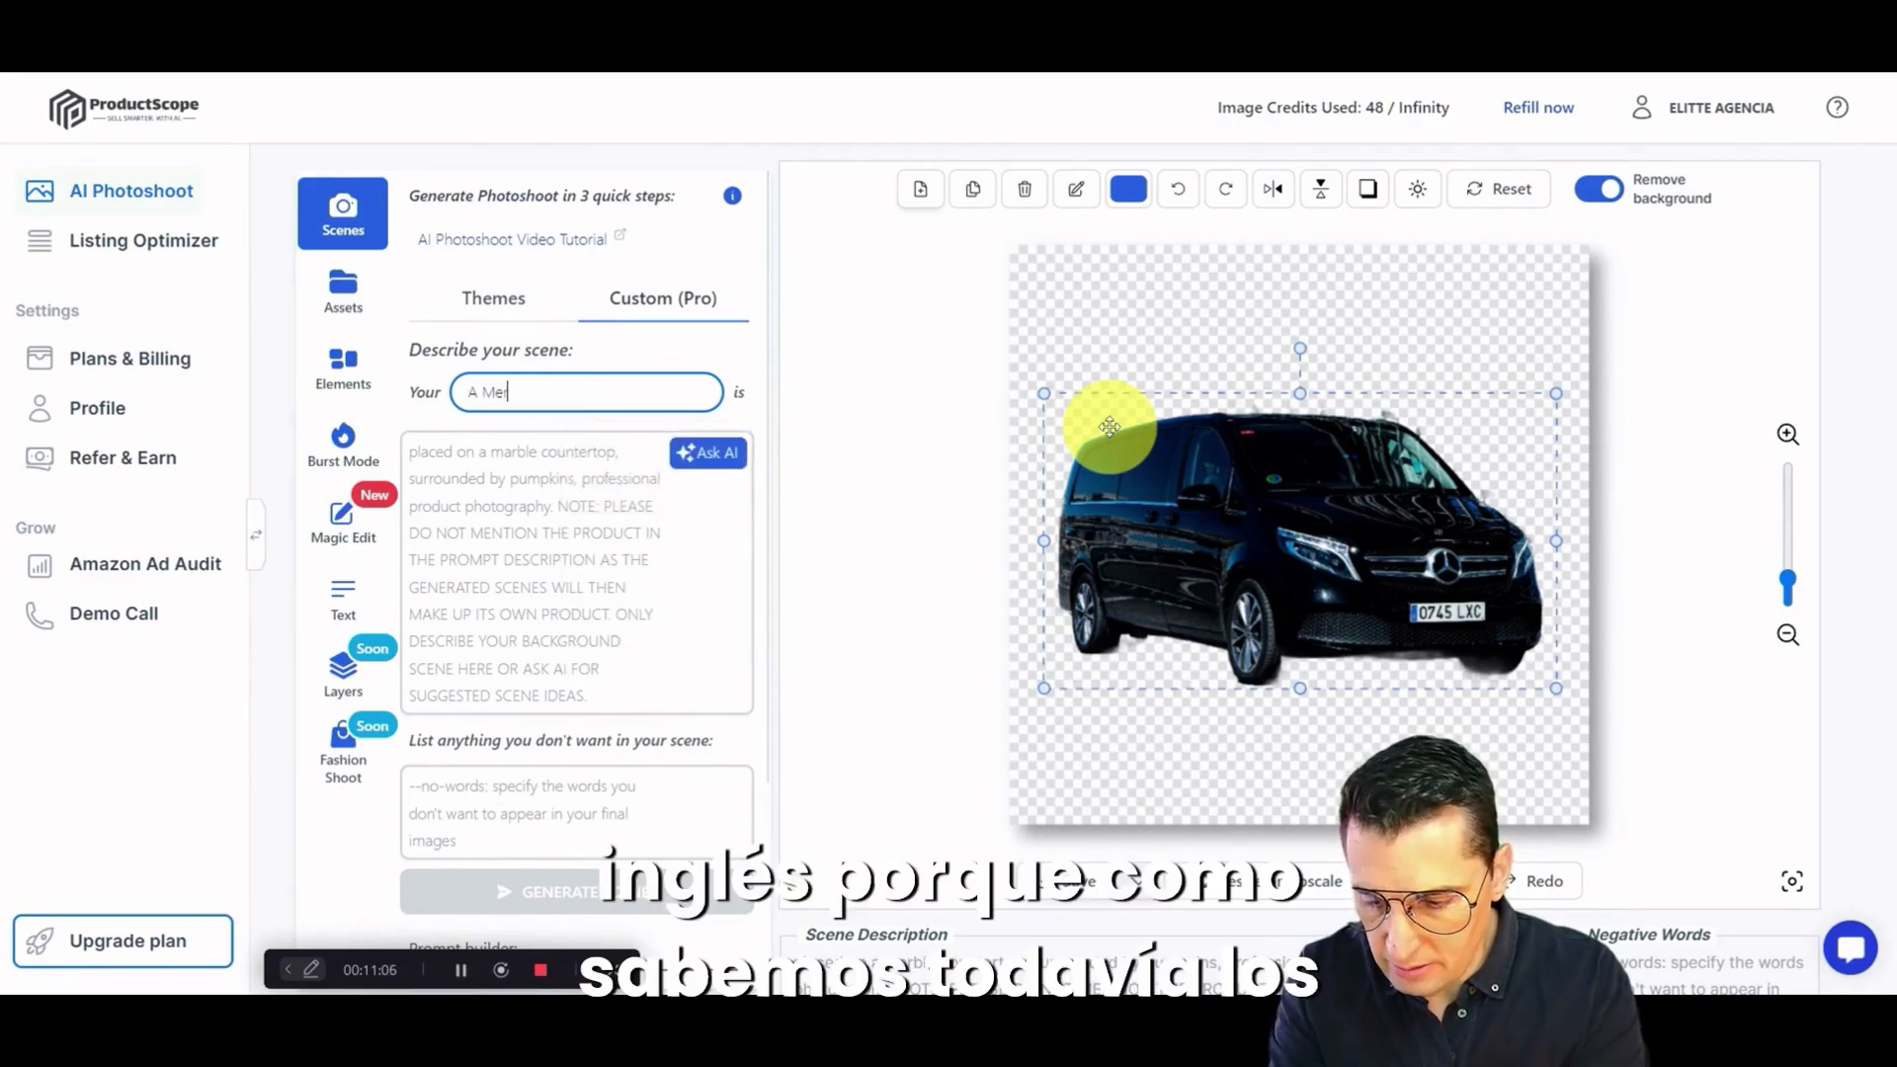
{"action": "type", "text": "rcedes Van"}
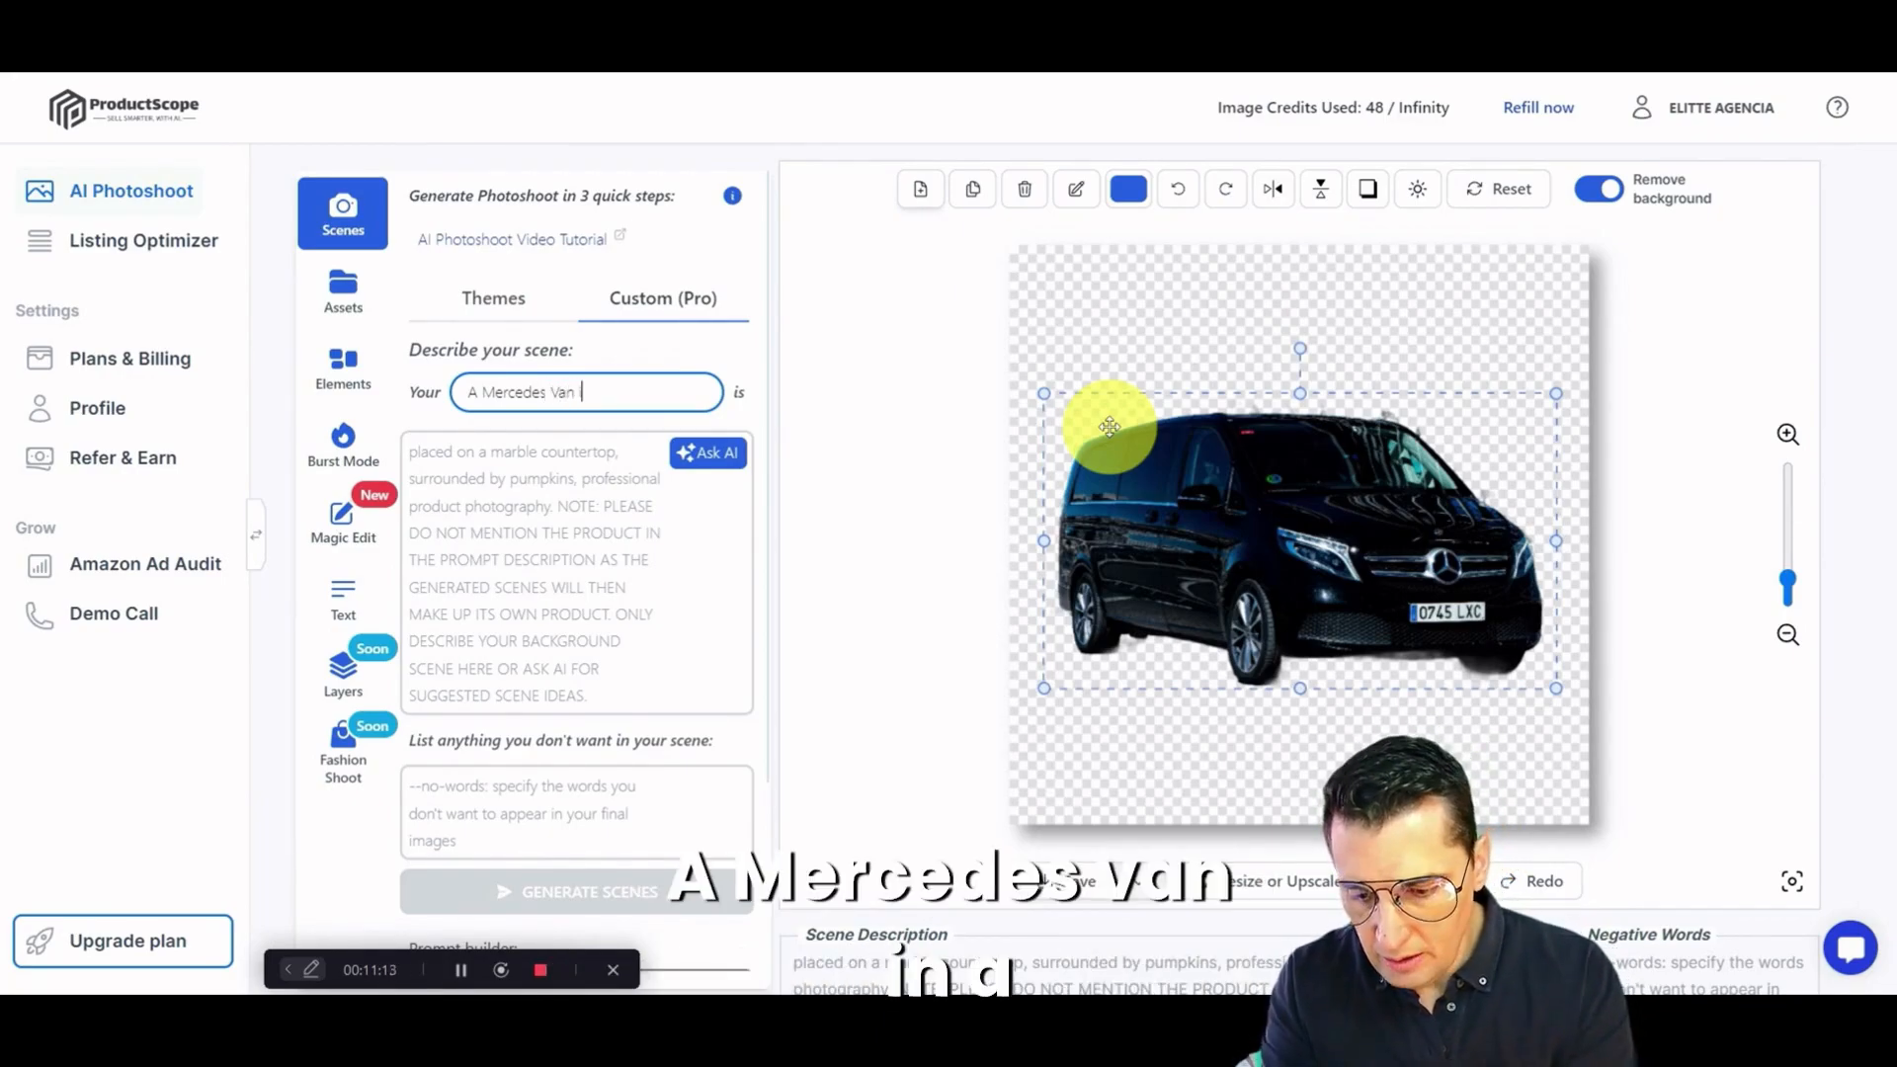
{"action": "type", "text": "in c"}
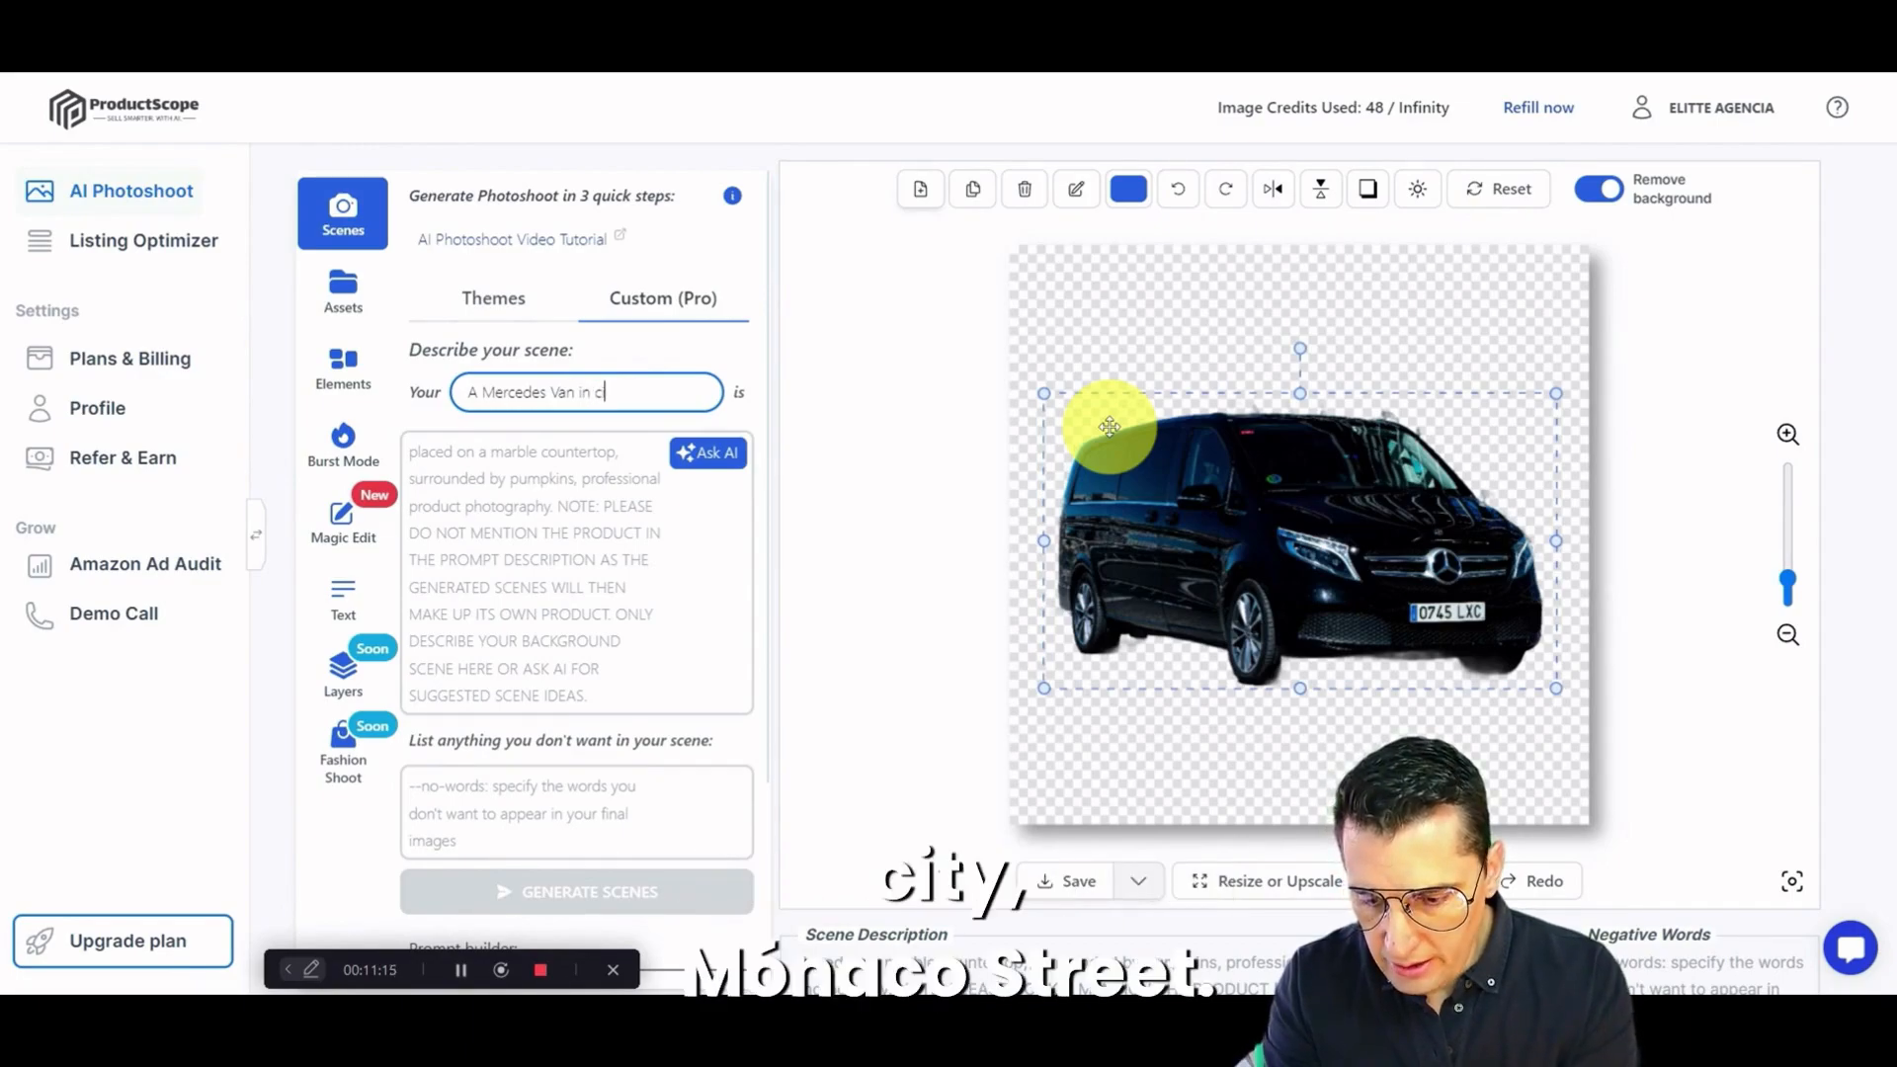
{"action": "key", "text": "BackSpace"}
{"action": "type", "text": "a Mon"}
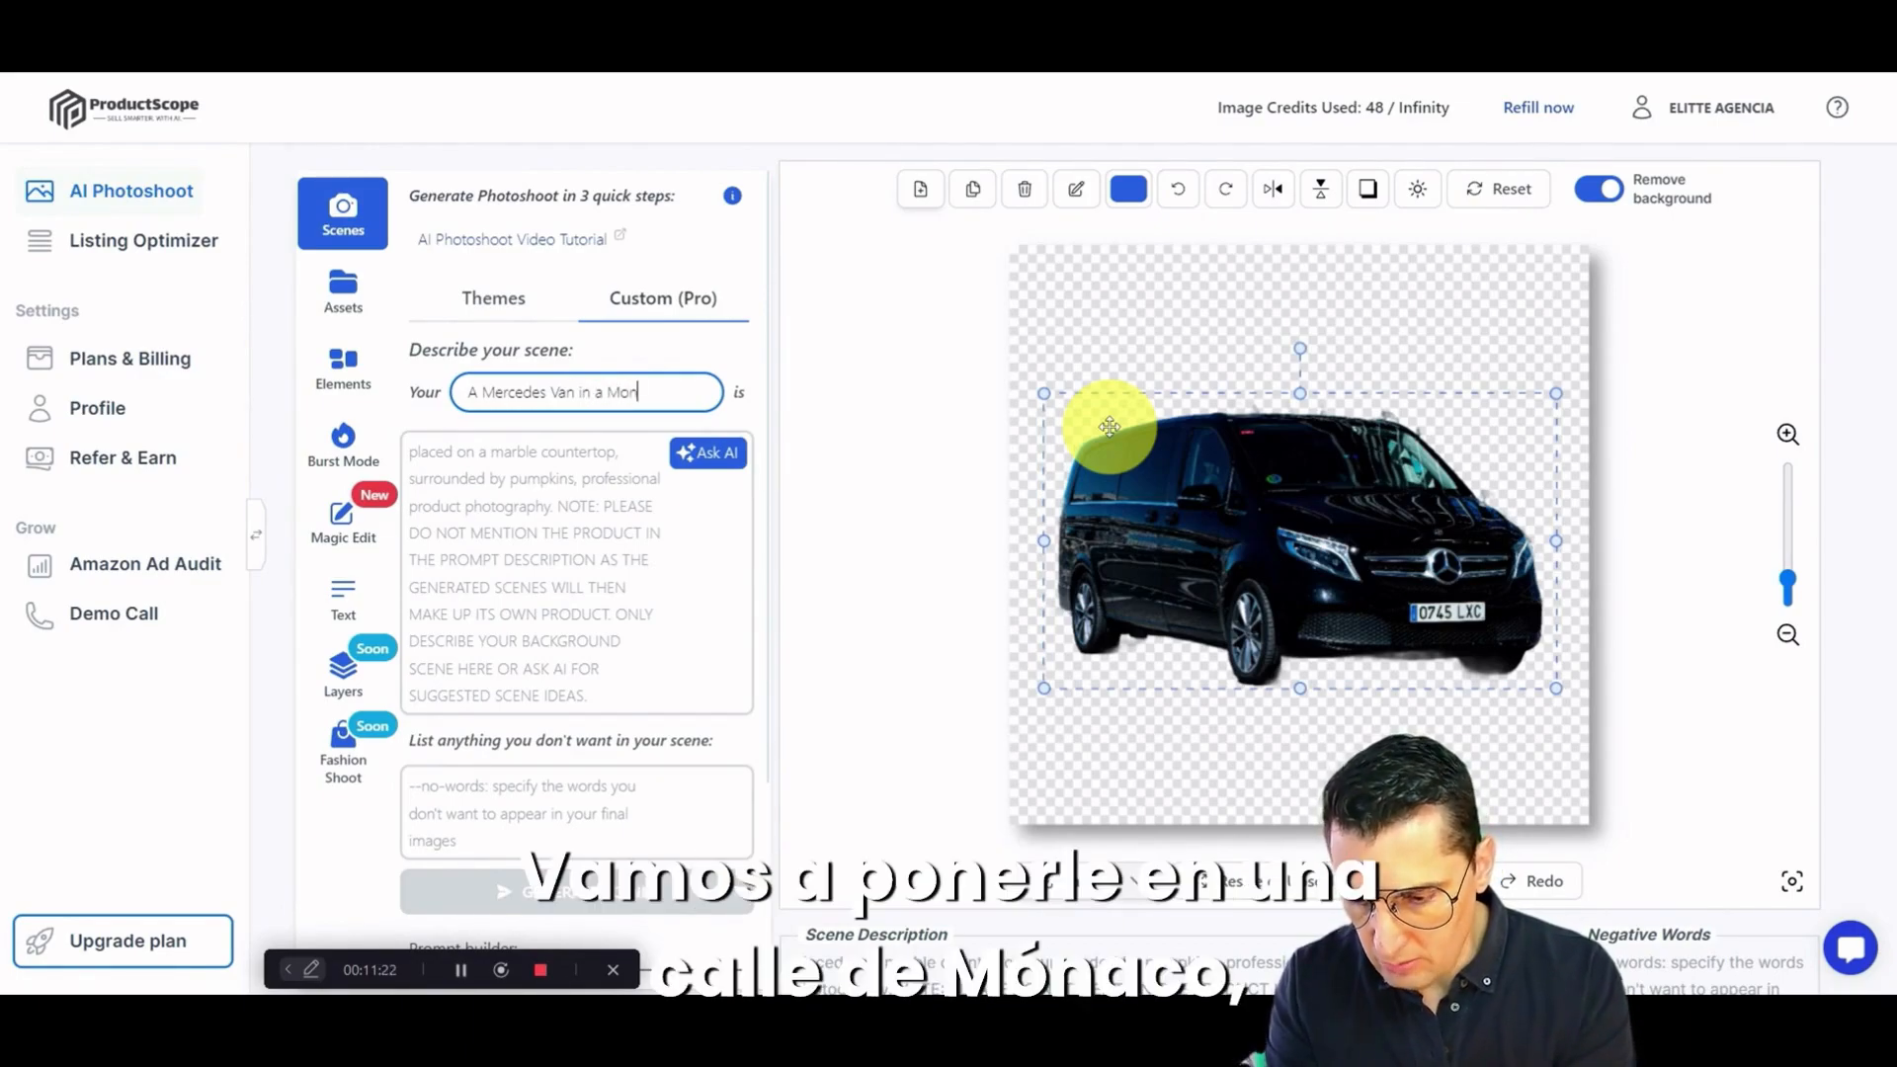
{"action": "type", "text": "aco"}
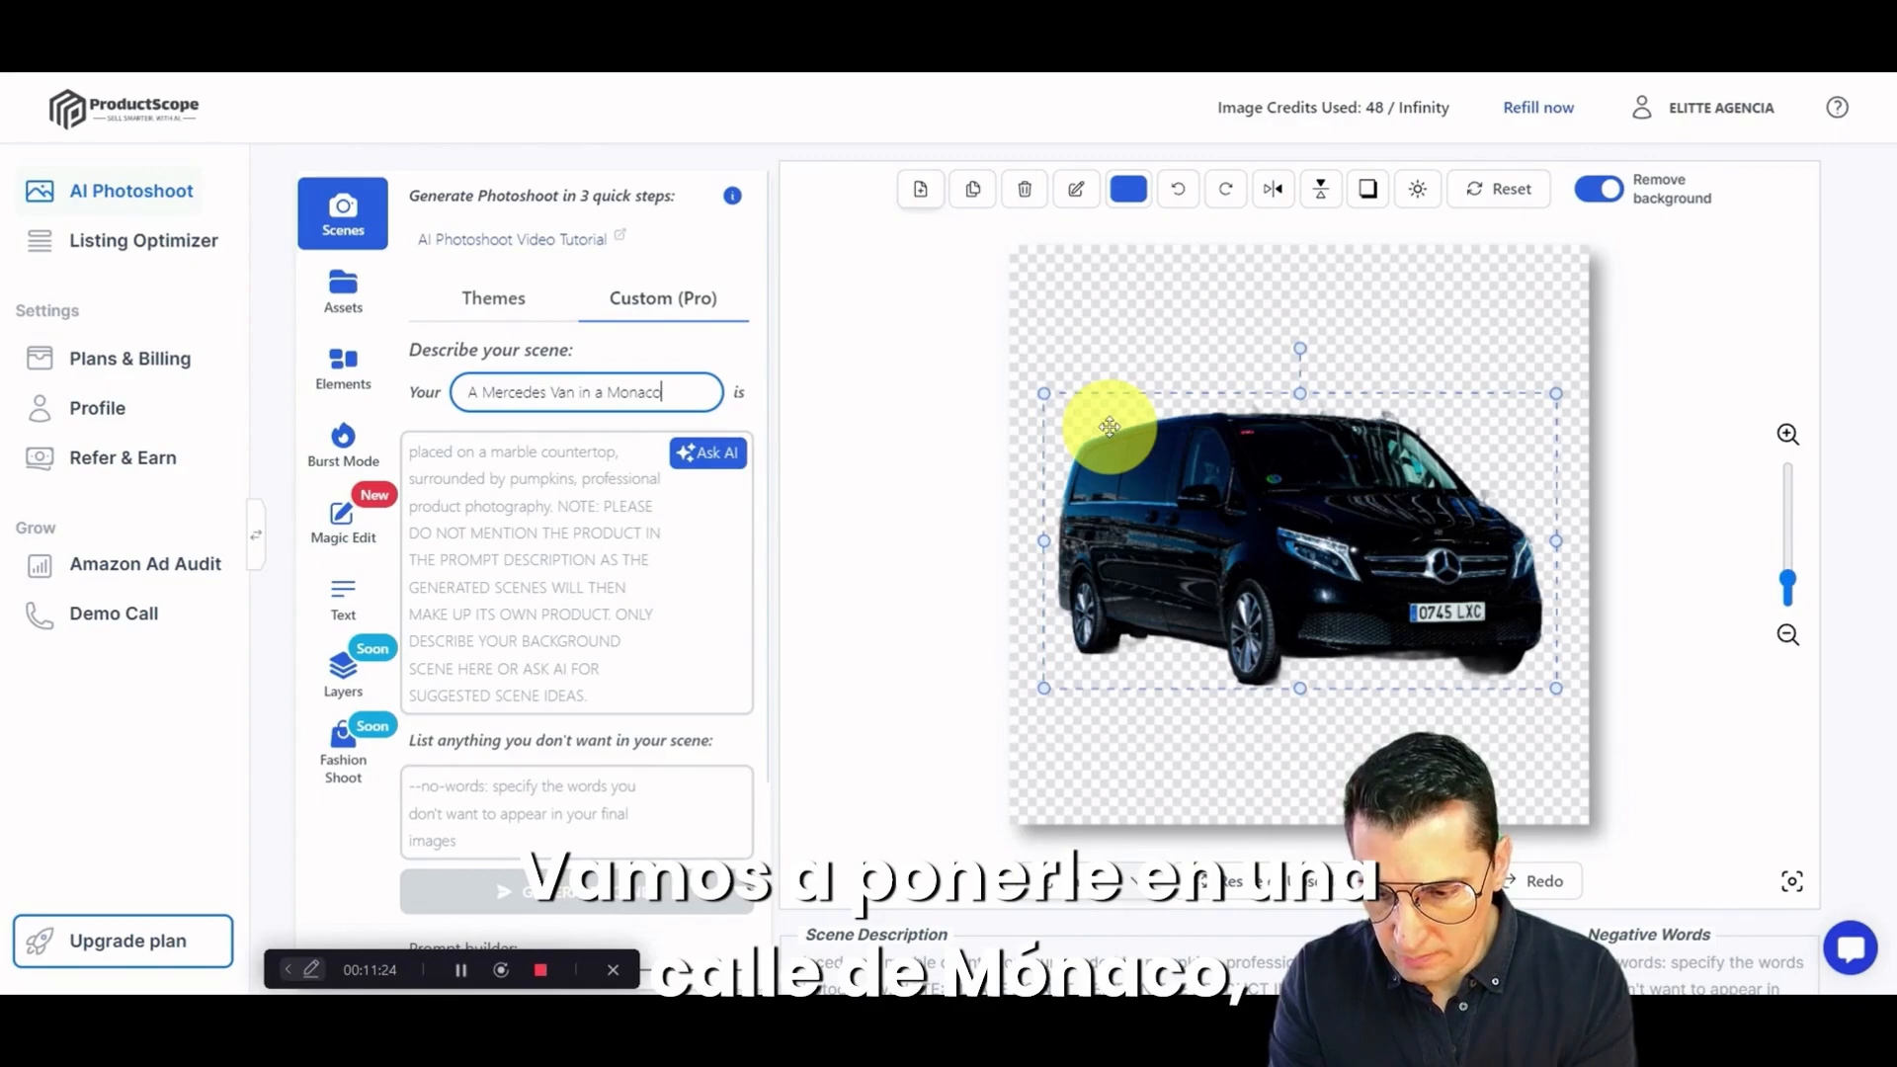
{"action": "type", "text": " Stree"}
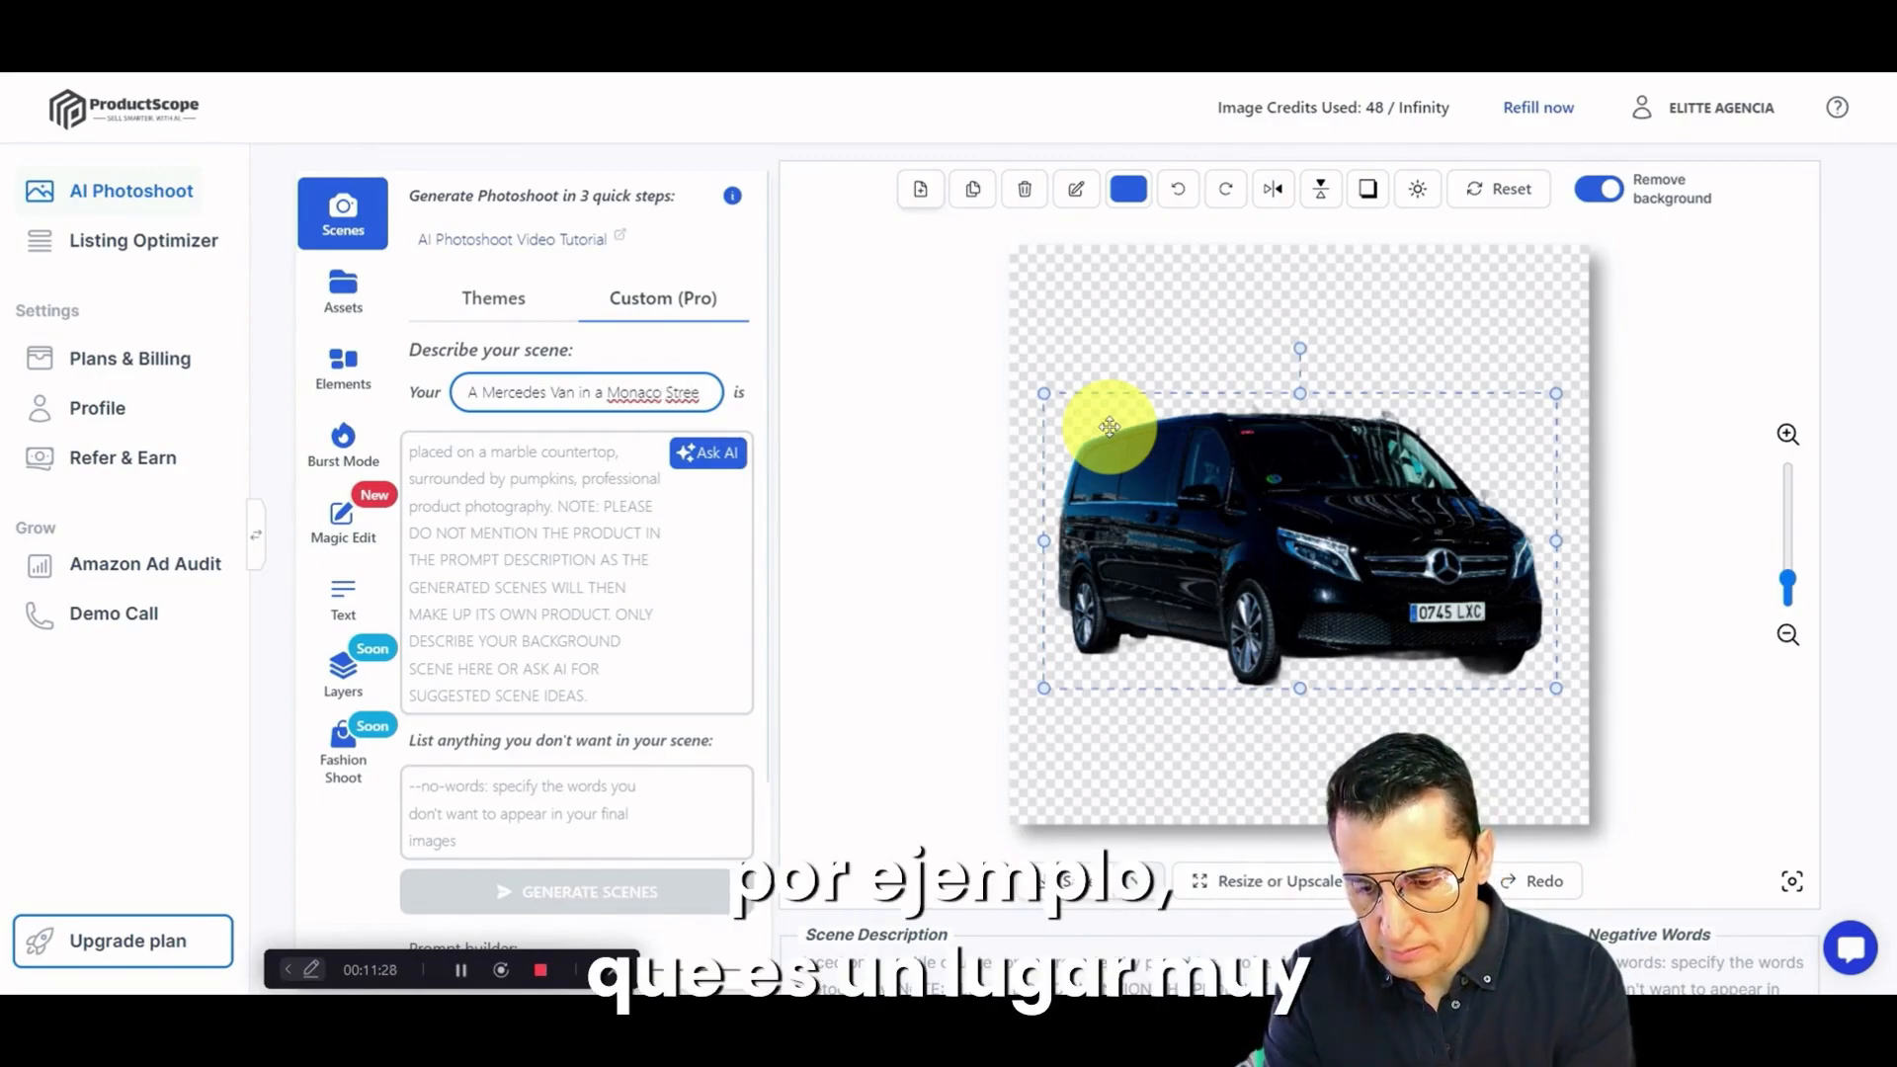
{"action": "type", "text": "t"}
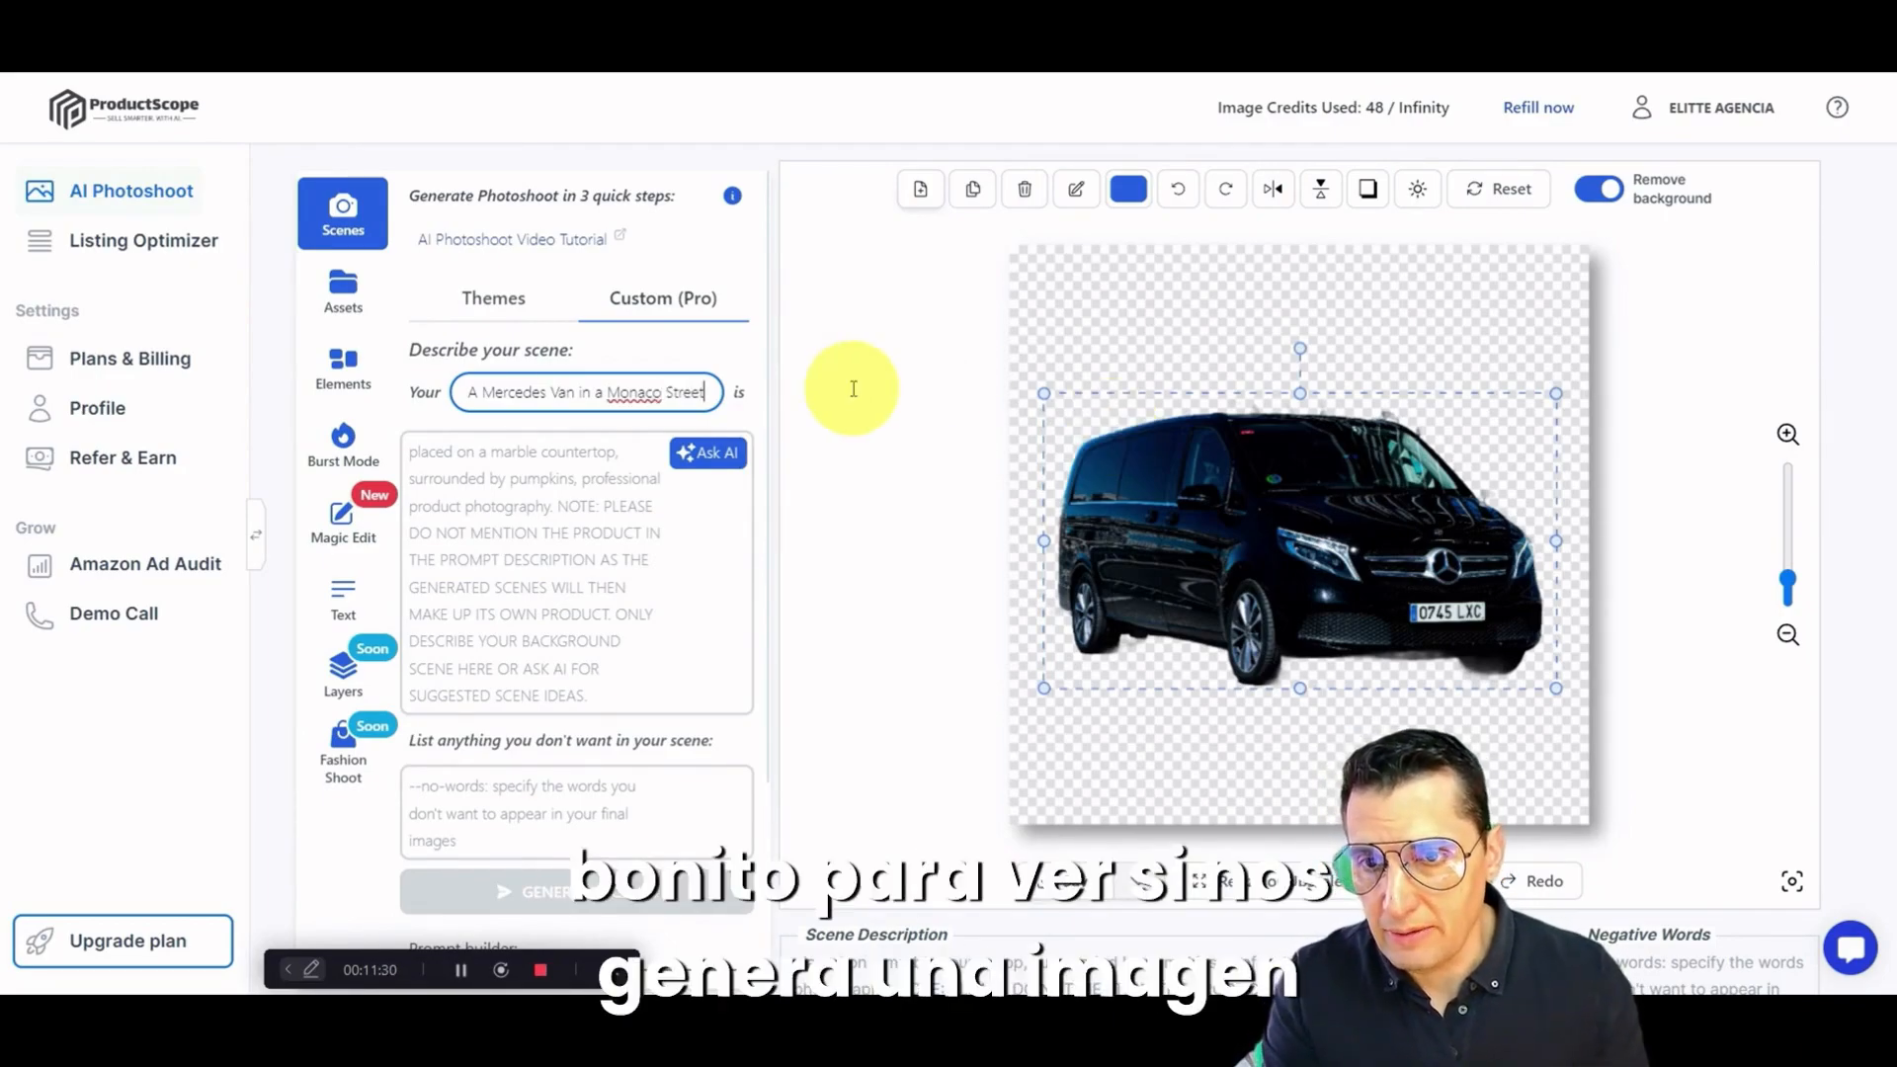
{"action": "right_click", "coordinate": [637, 397]}
{"action": "left_click", "coordinate": [693, 423]}
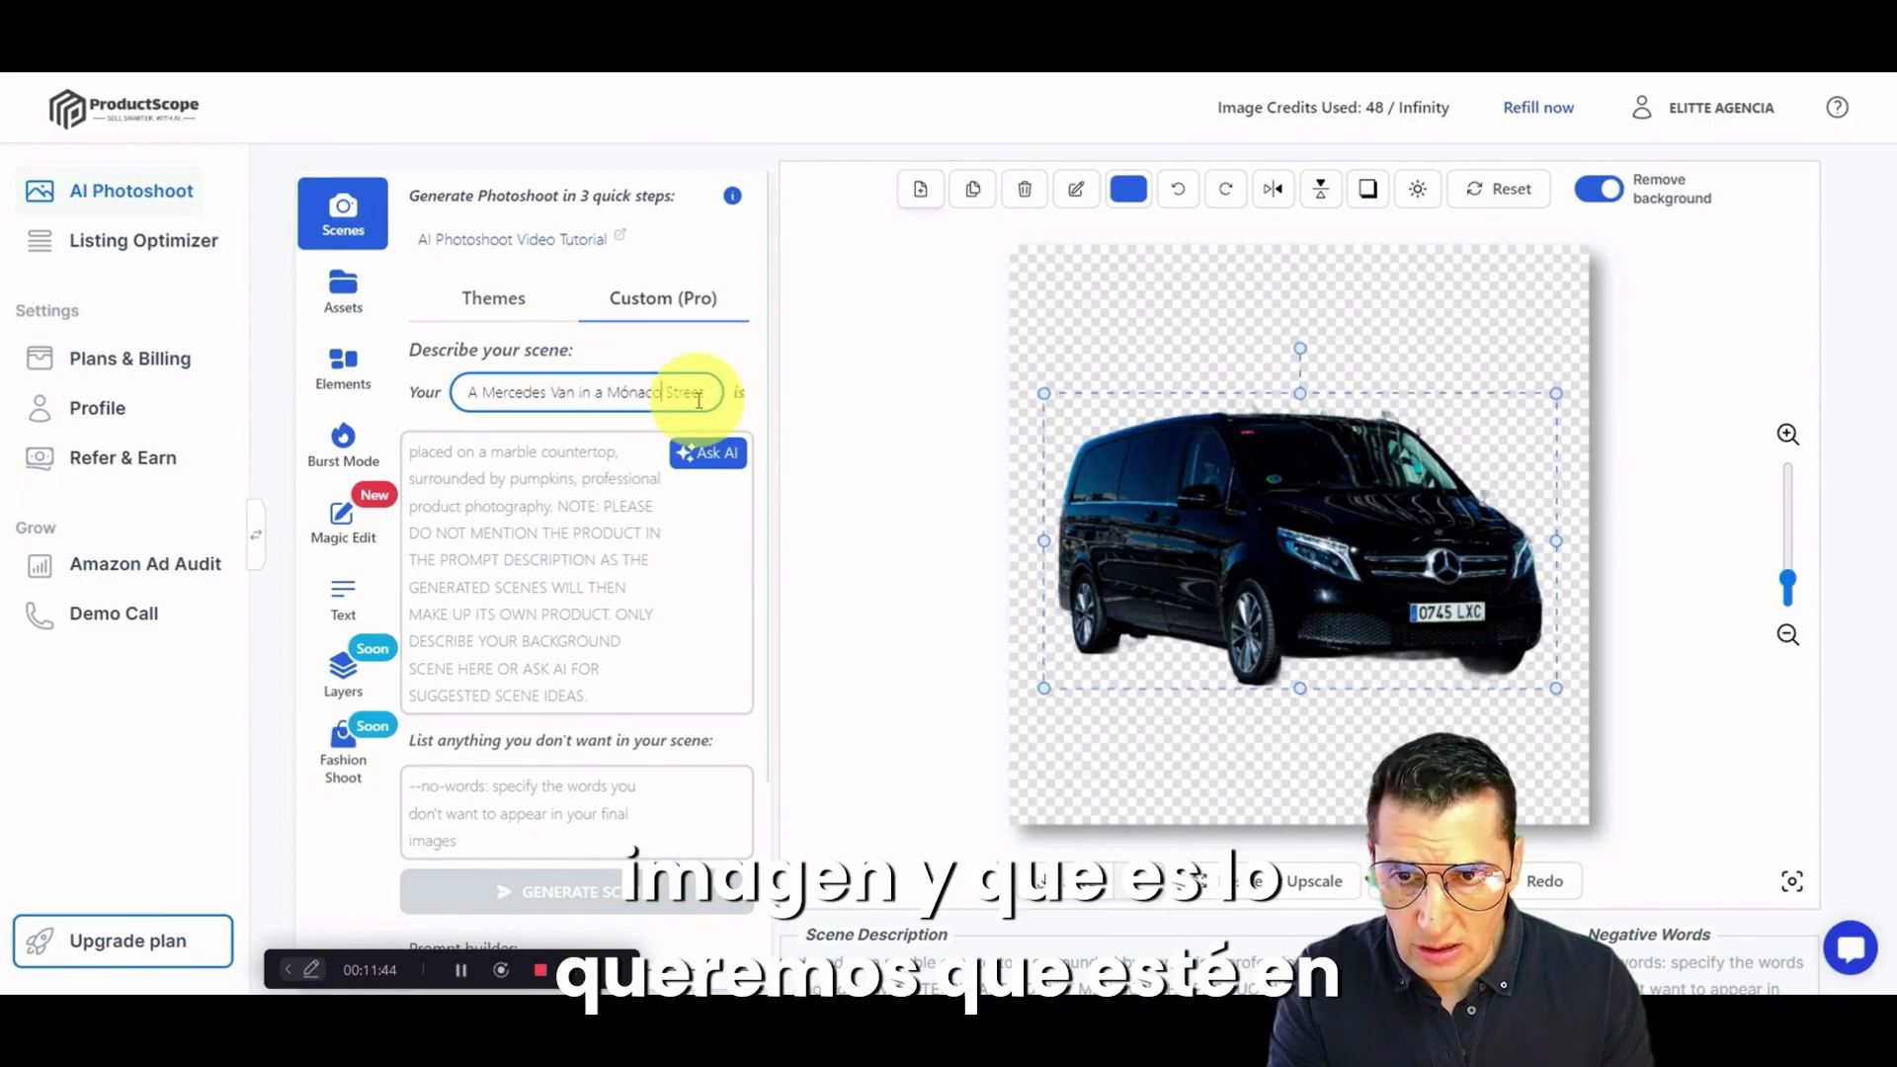
Step: Have the AI write a cobblestone Mónaco street scene description, and list "People, hands, finger" as unwanted elements
{"action": "left_click", "coordinate": [711, 457]}
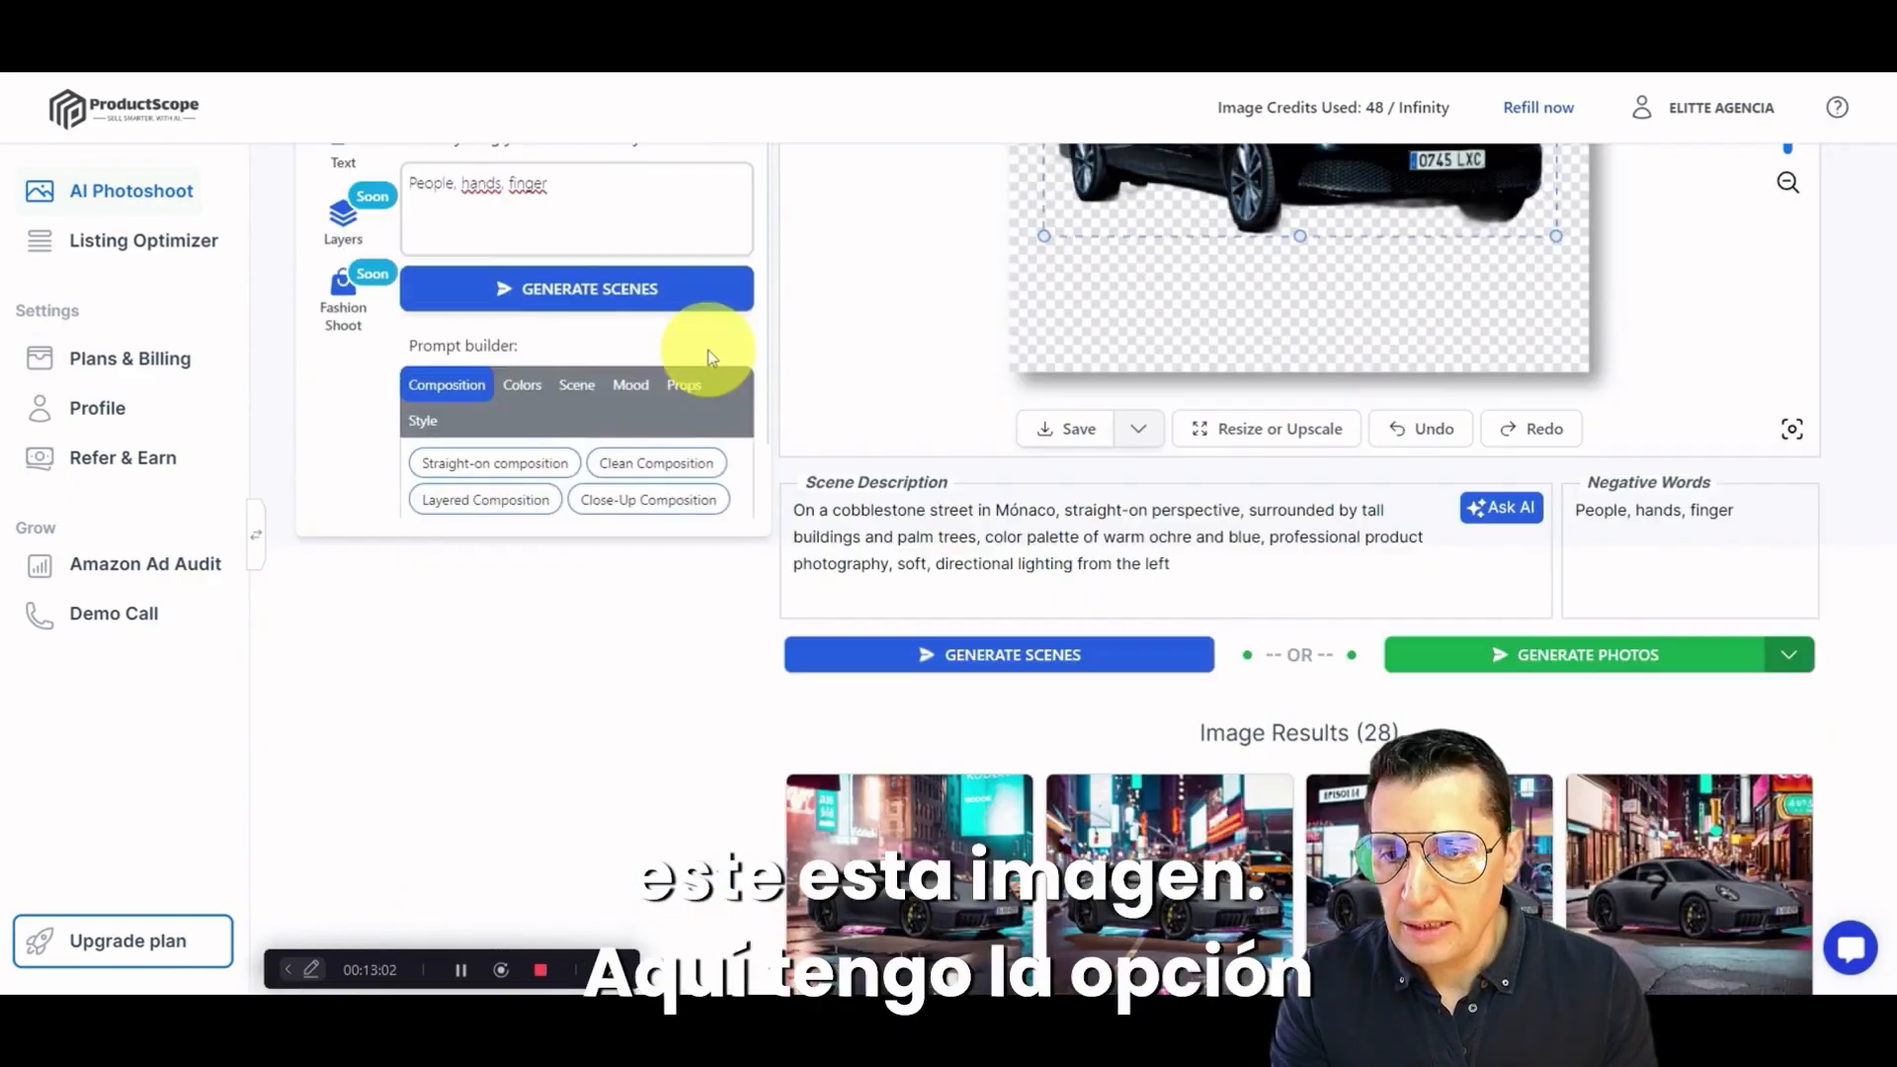
{"action": "scroll", "coordinate": [681, 362], "scroll_direction": "up", "scroll_amount": 2}
{"action": "scroll", "coordinate": [664, 365], "scroll_direction": "down", "scroll_amount": 3}
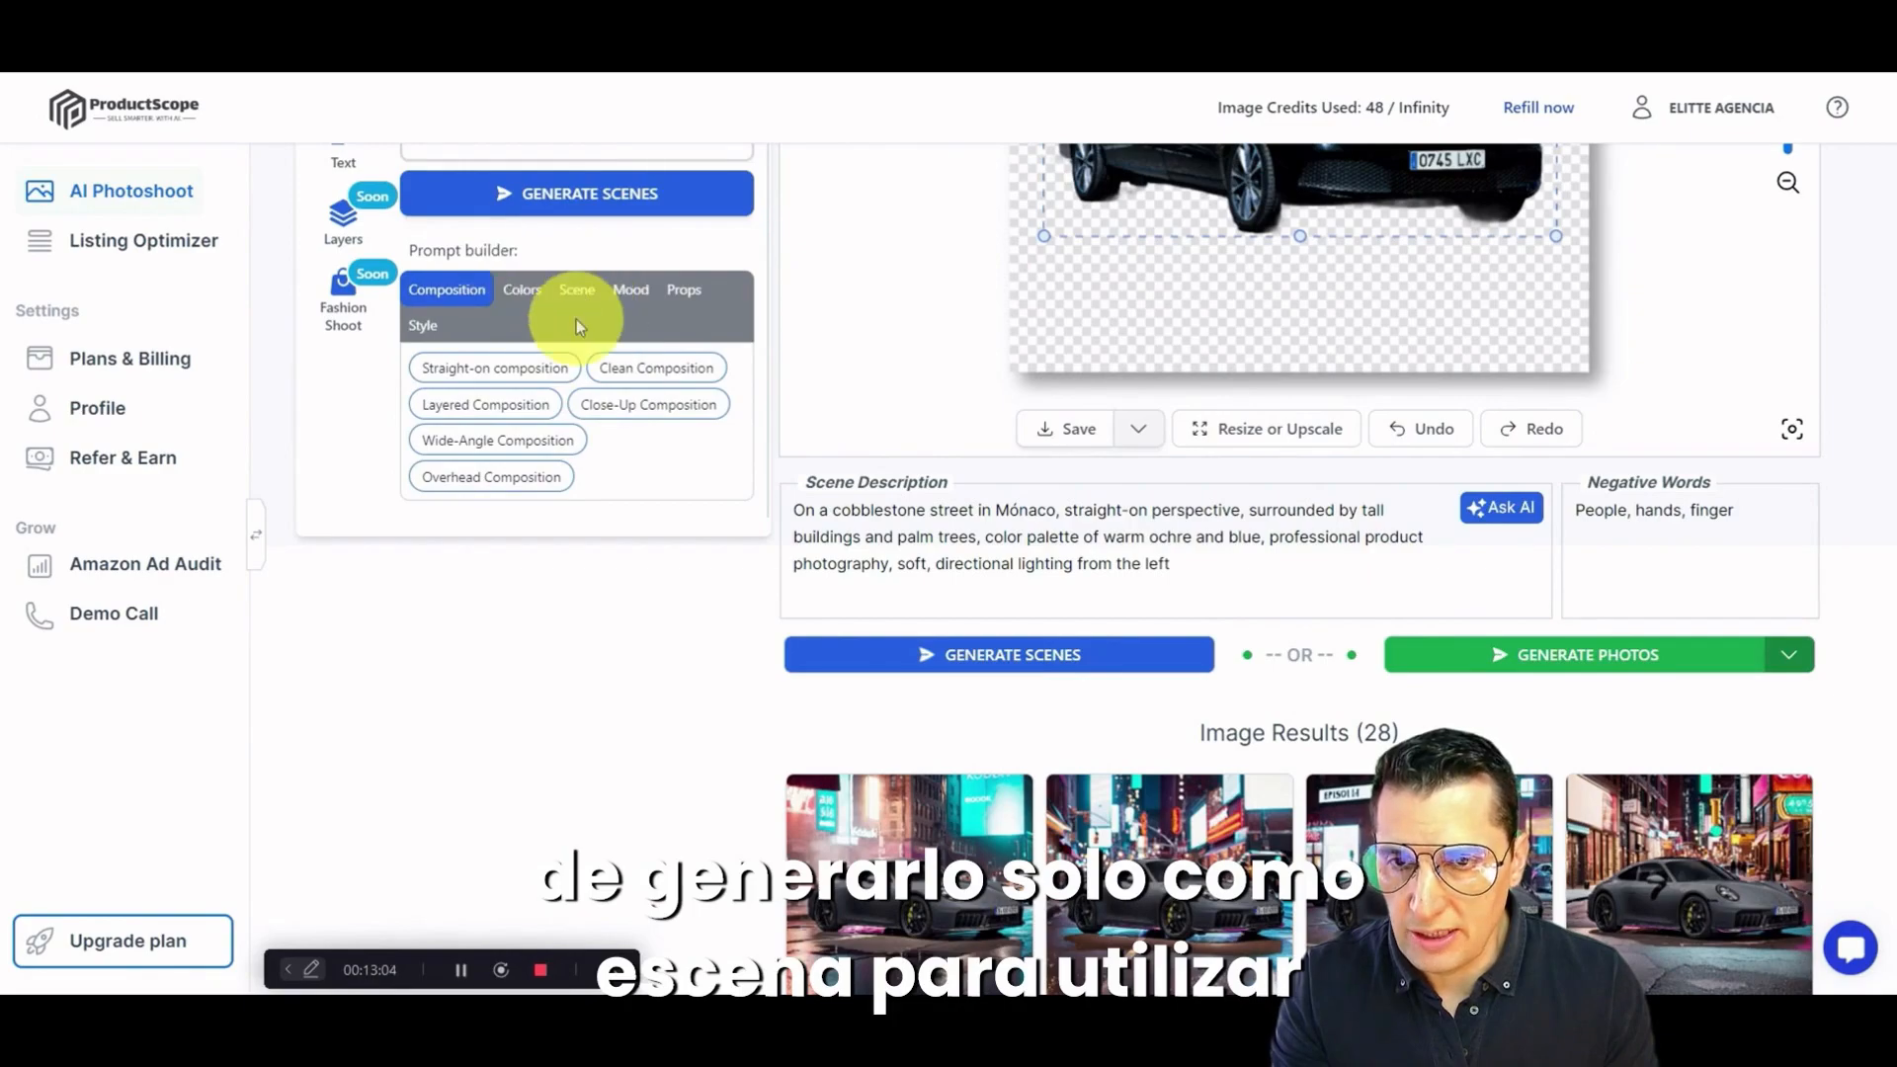
Step: Generate full photos that integrate the van into the described scene, rather than background scenes only
{"action": "scroll", "coordinate": [630, 442], "scroll_direction": "up", "scroll_amount": 2}
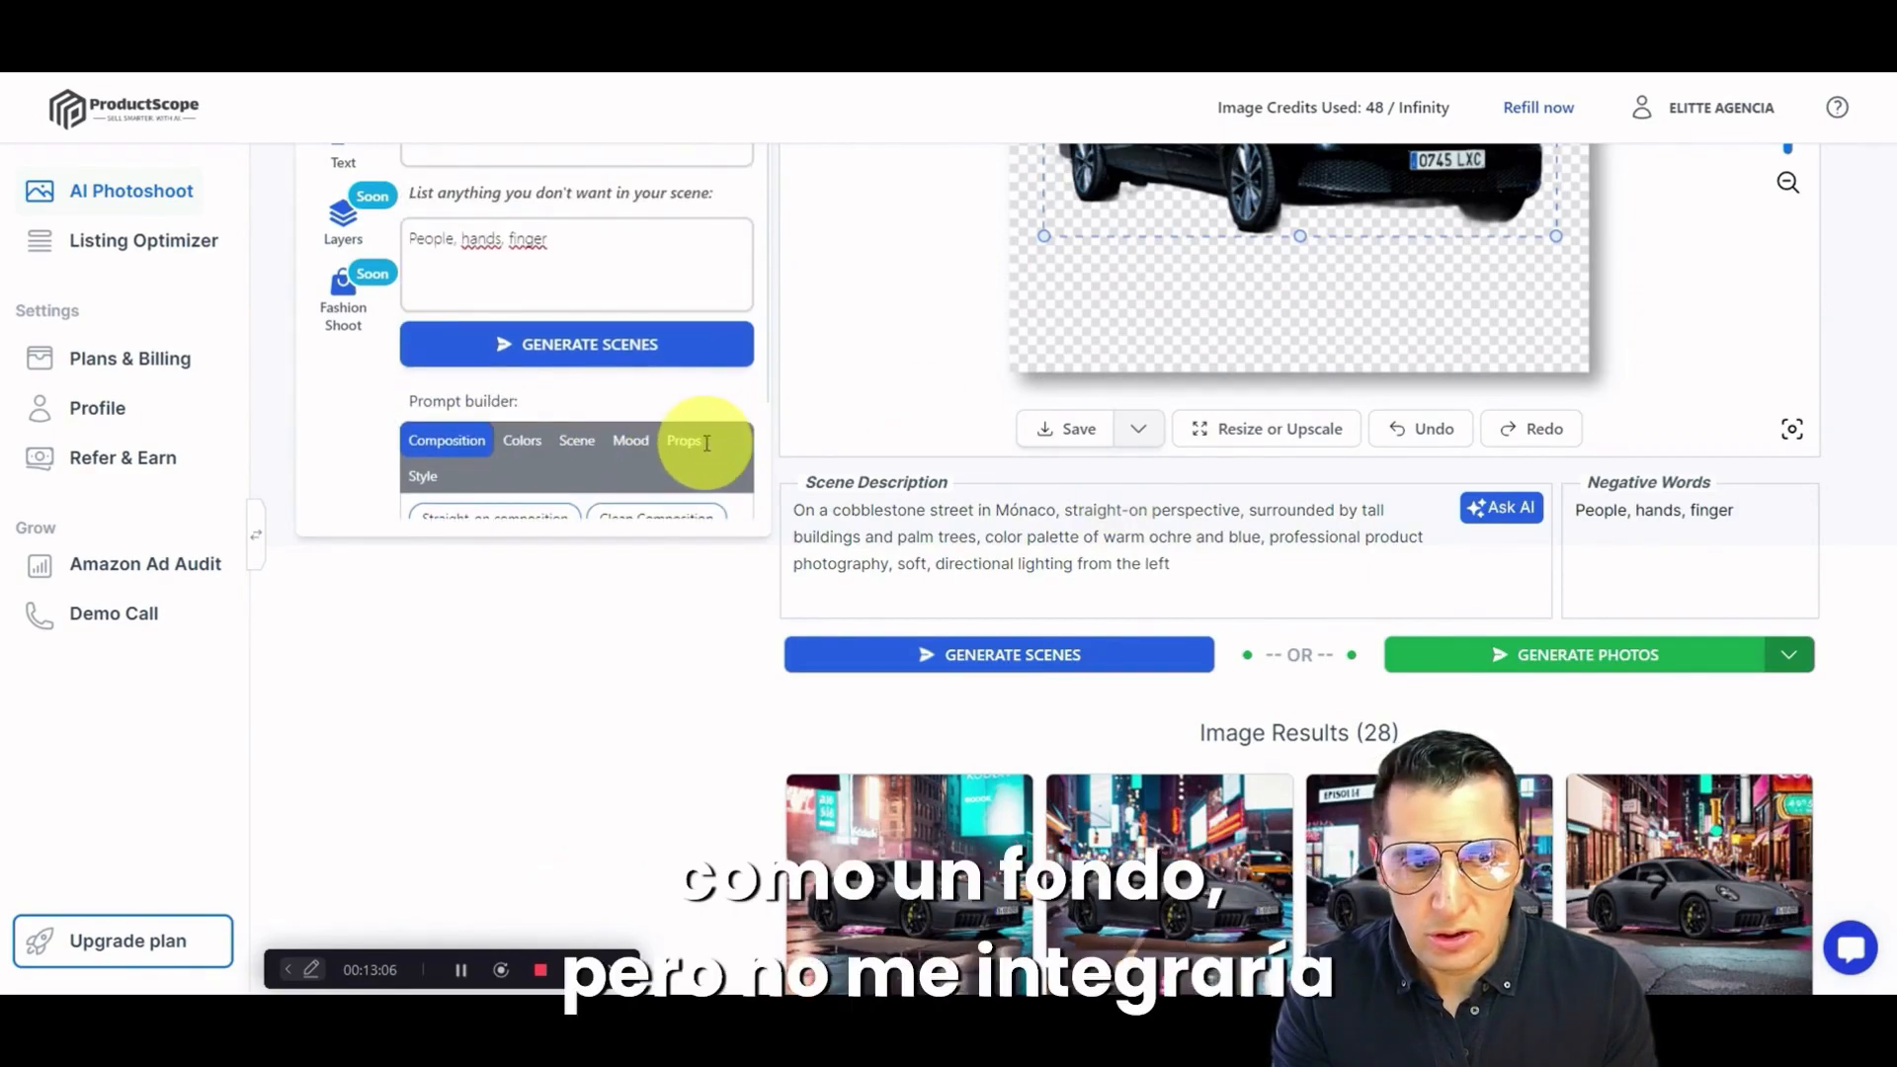
{"action": "scroll", "coordinate": [487, 330], "scroll_direction": "up", "scroll_amount": 1}
{"action": "scroll", "coordinate": [1176, 317], "scroll_direction": "up", "scroll_amount": 3}
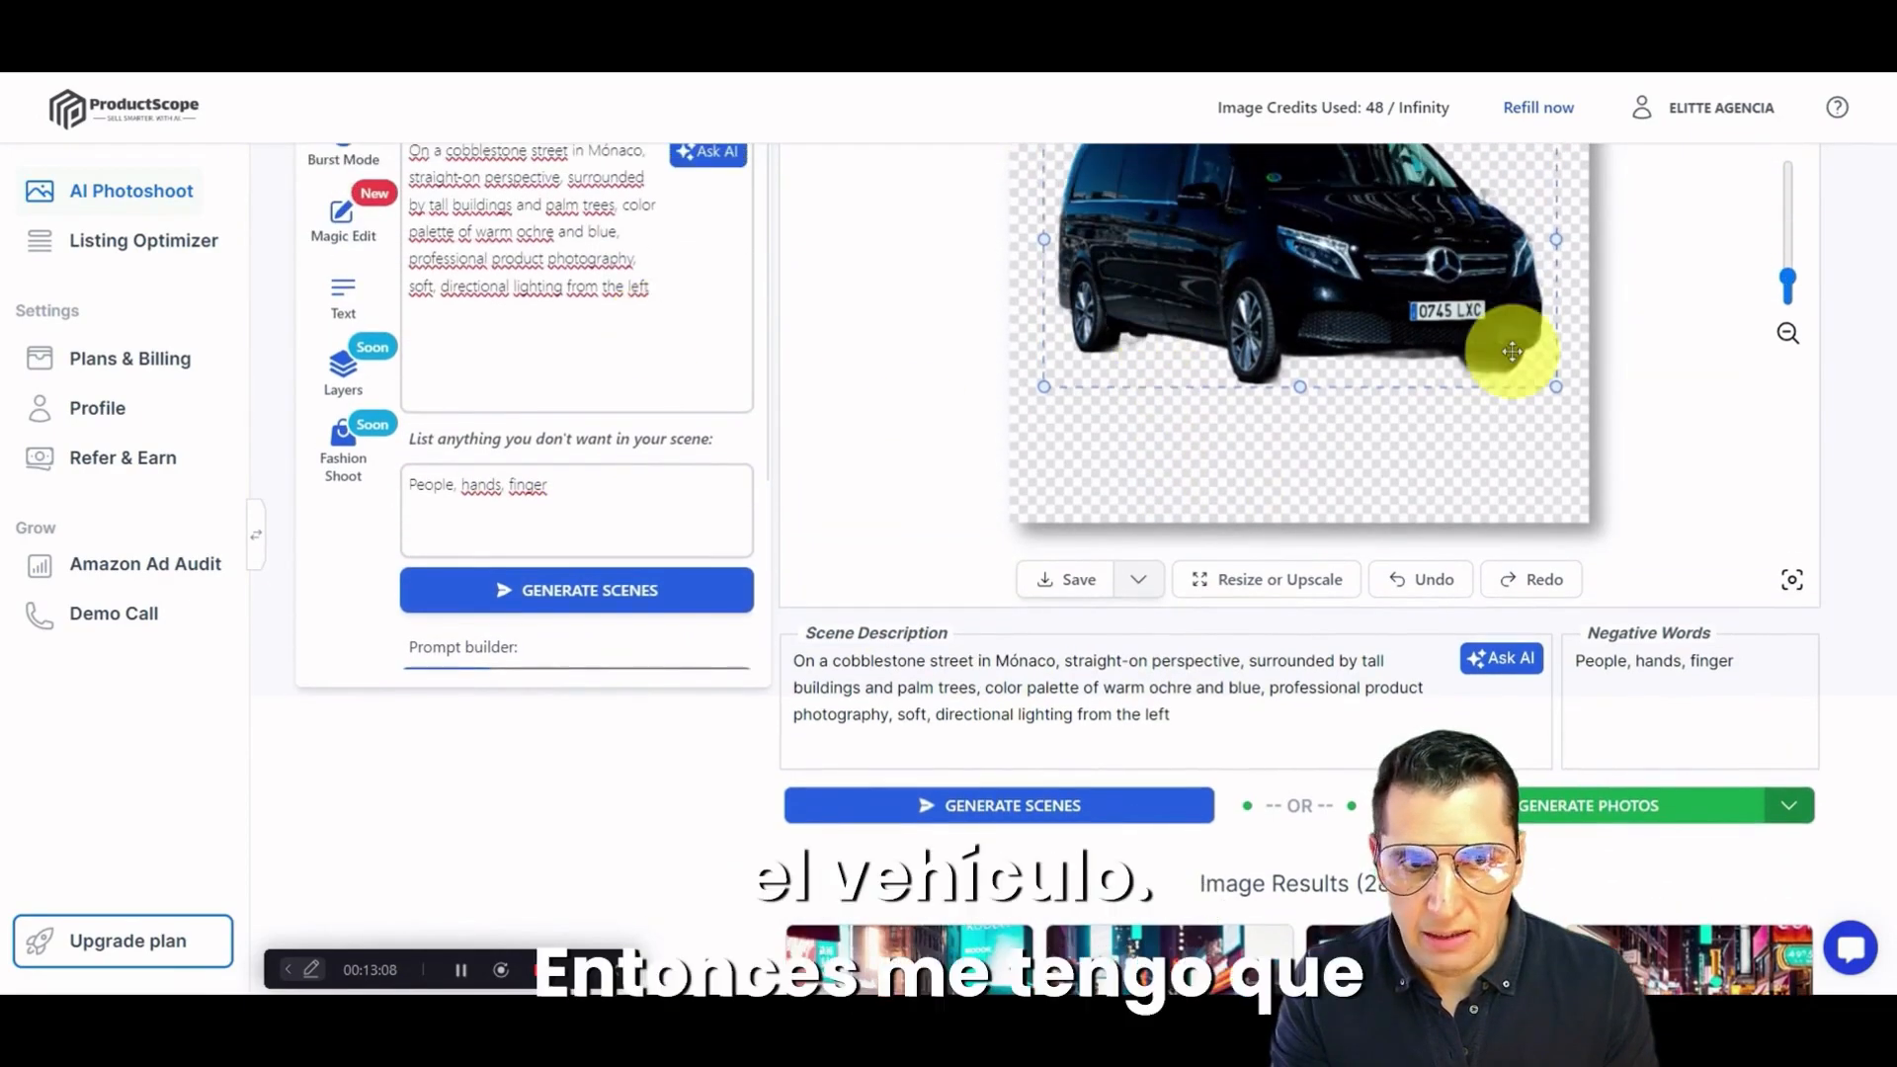
{"action": "scroll", "coordinate": [1336, 372], "scroll_direction": "down", "scroll_amount": 5}
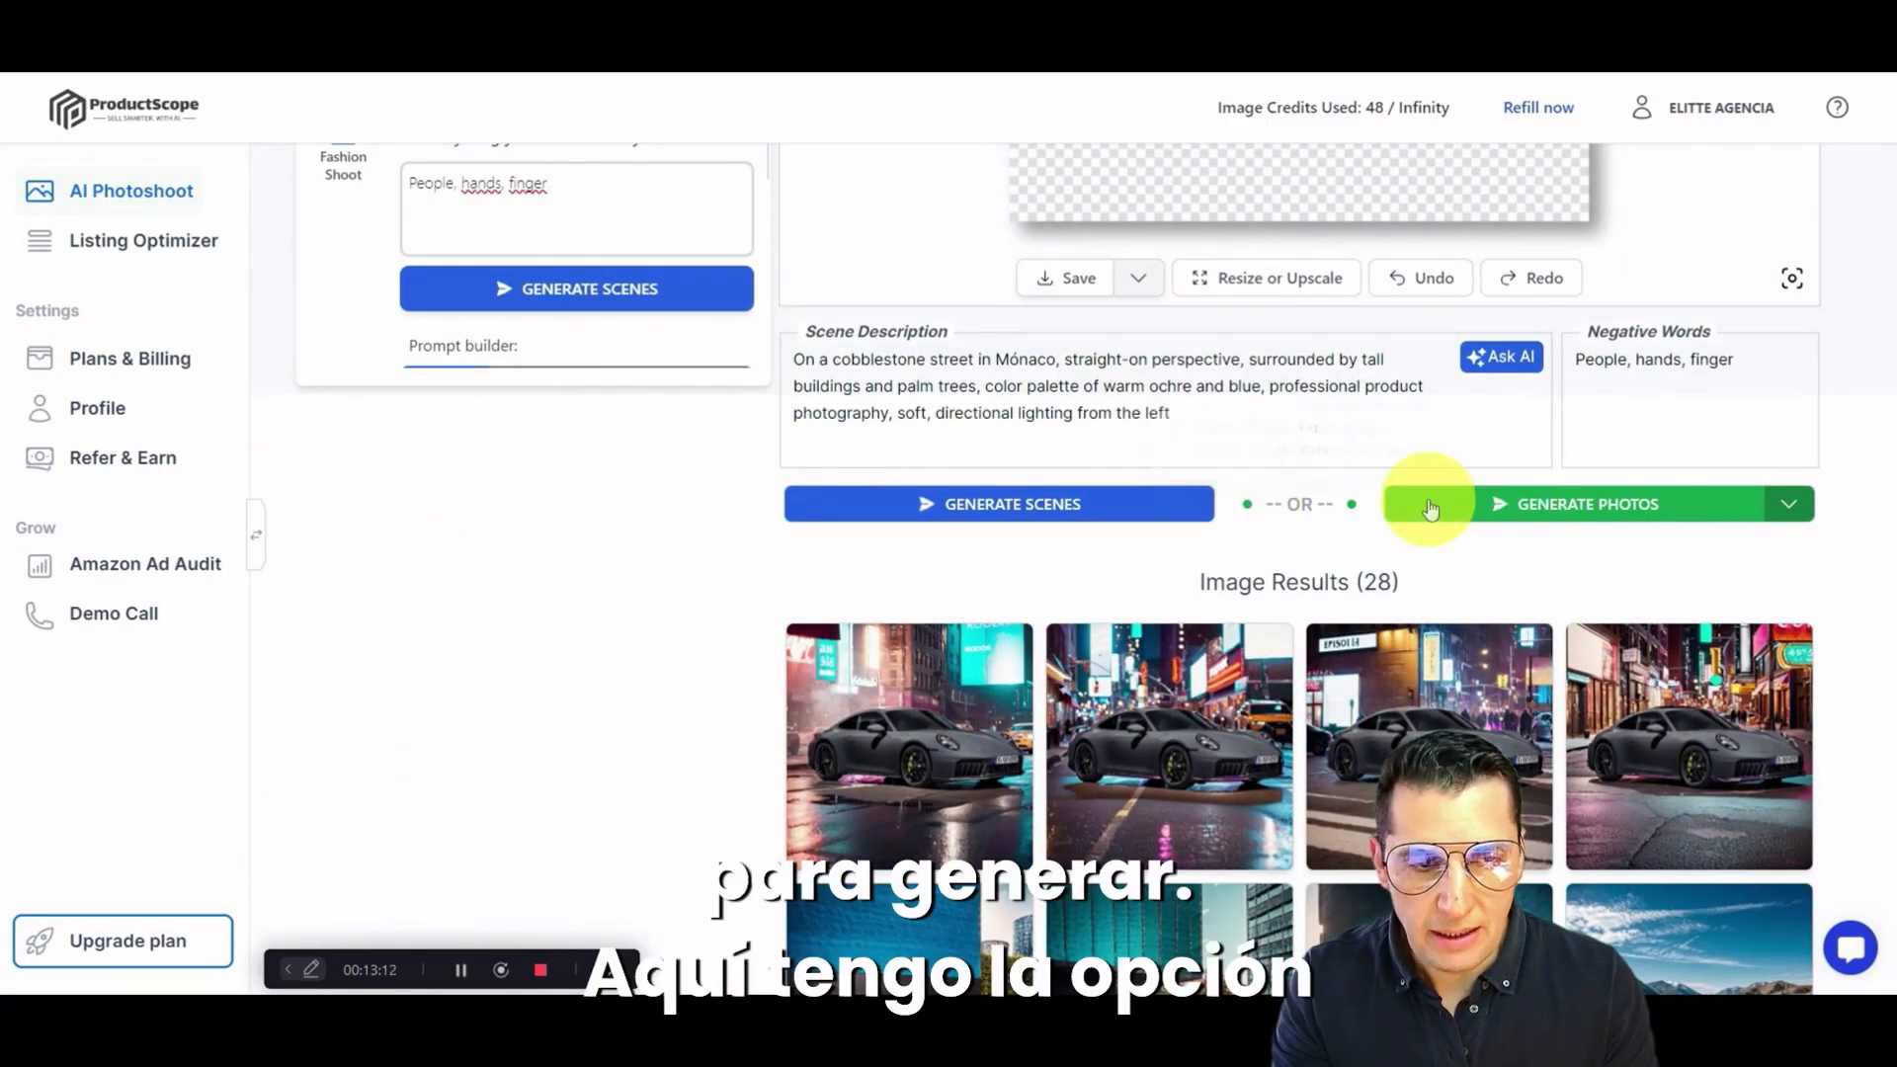
{"action": "left_click", "coordinate": [1601, 506]}
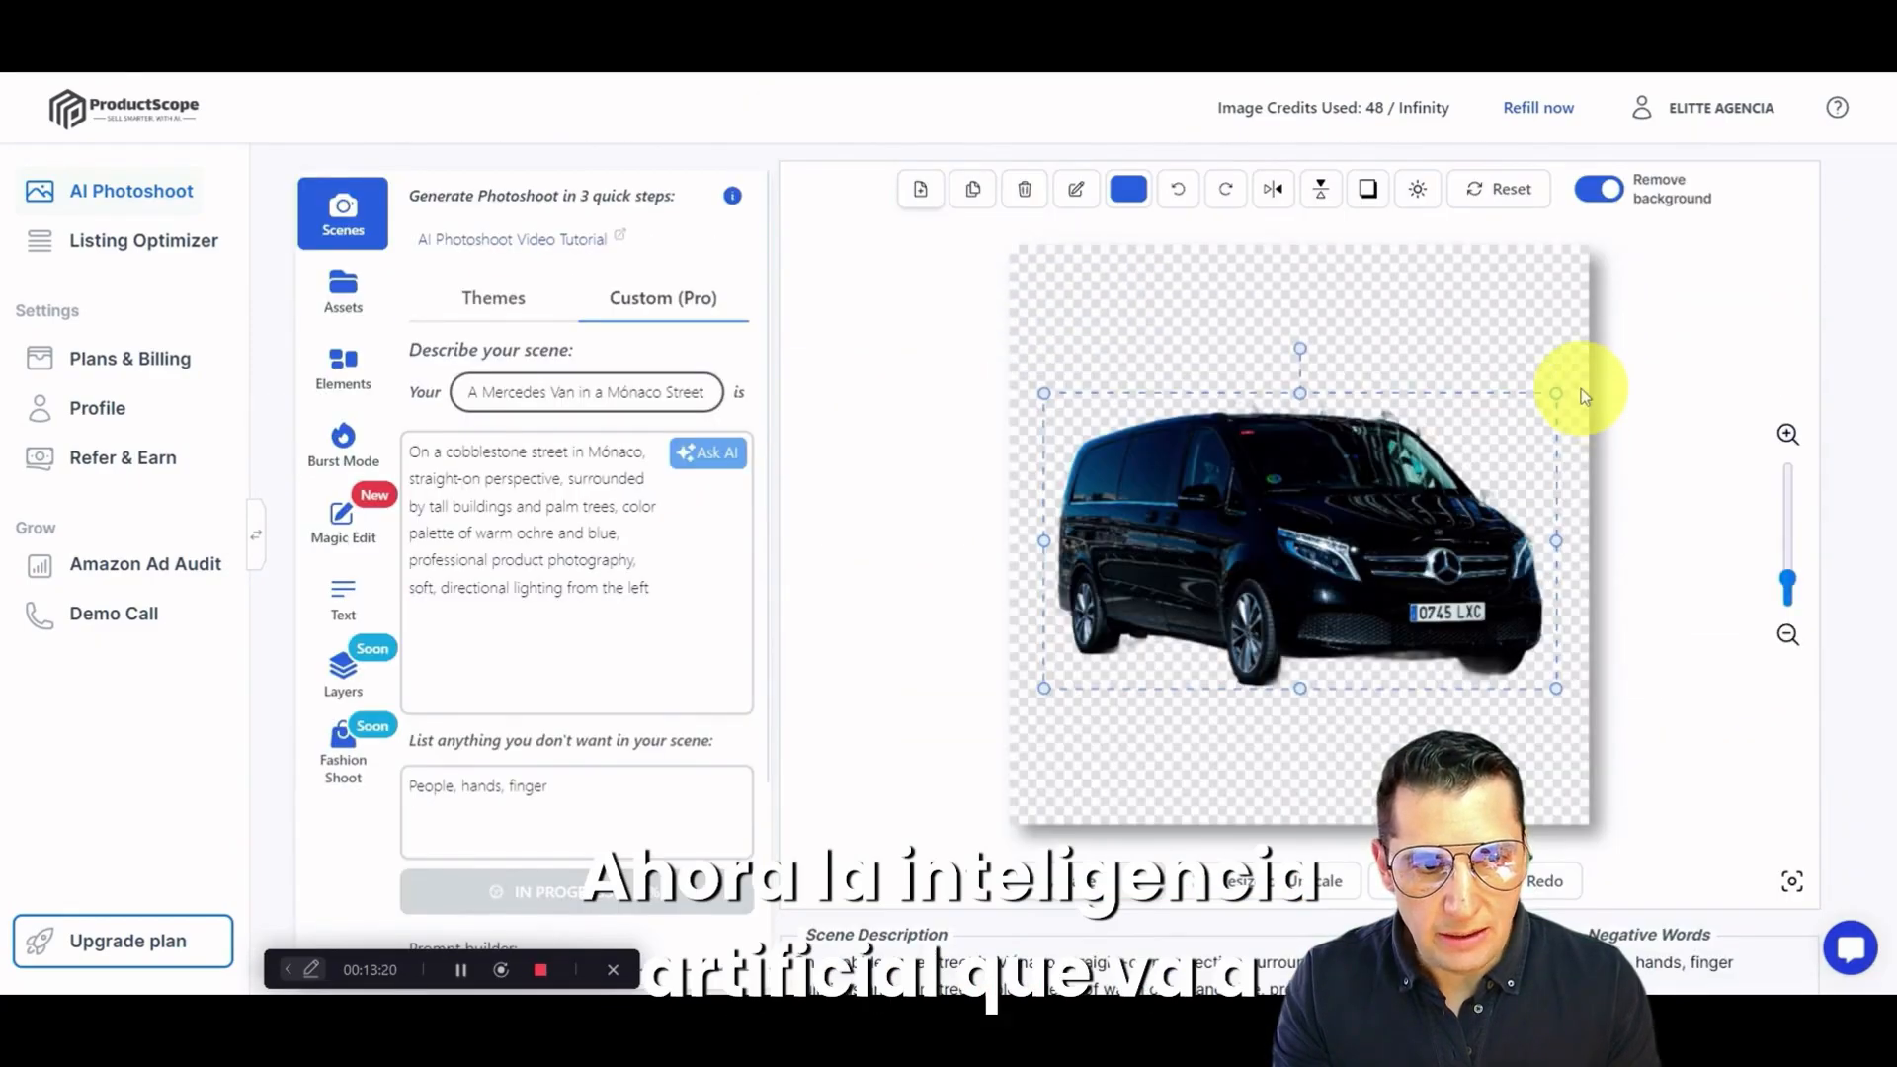
Step: Examine the newly generated van photos enlarged, one after another, comparing their lighting and background buildings
{"action": "scroll", "coordinate": [1581, 389], "scroll_direction": "down", "scroll_amount": 2}
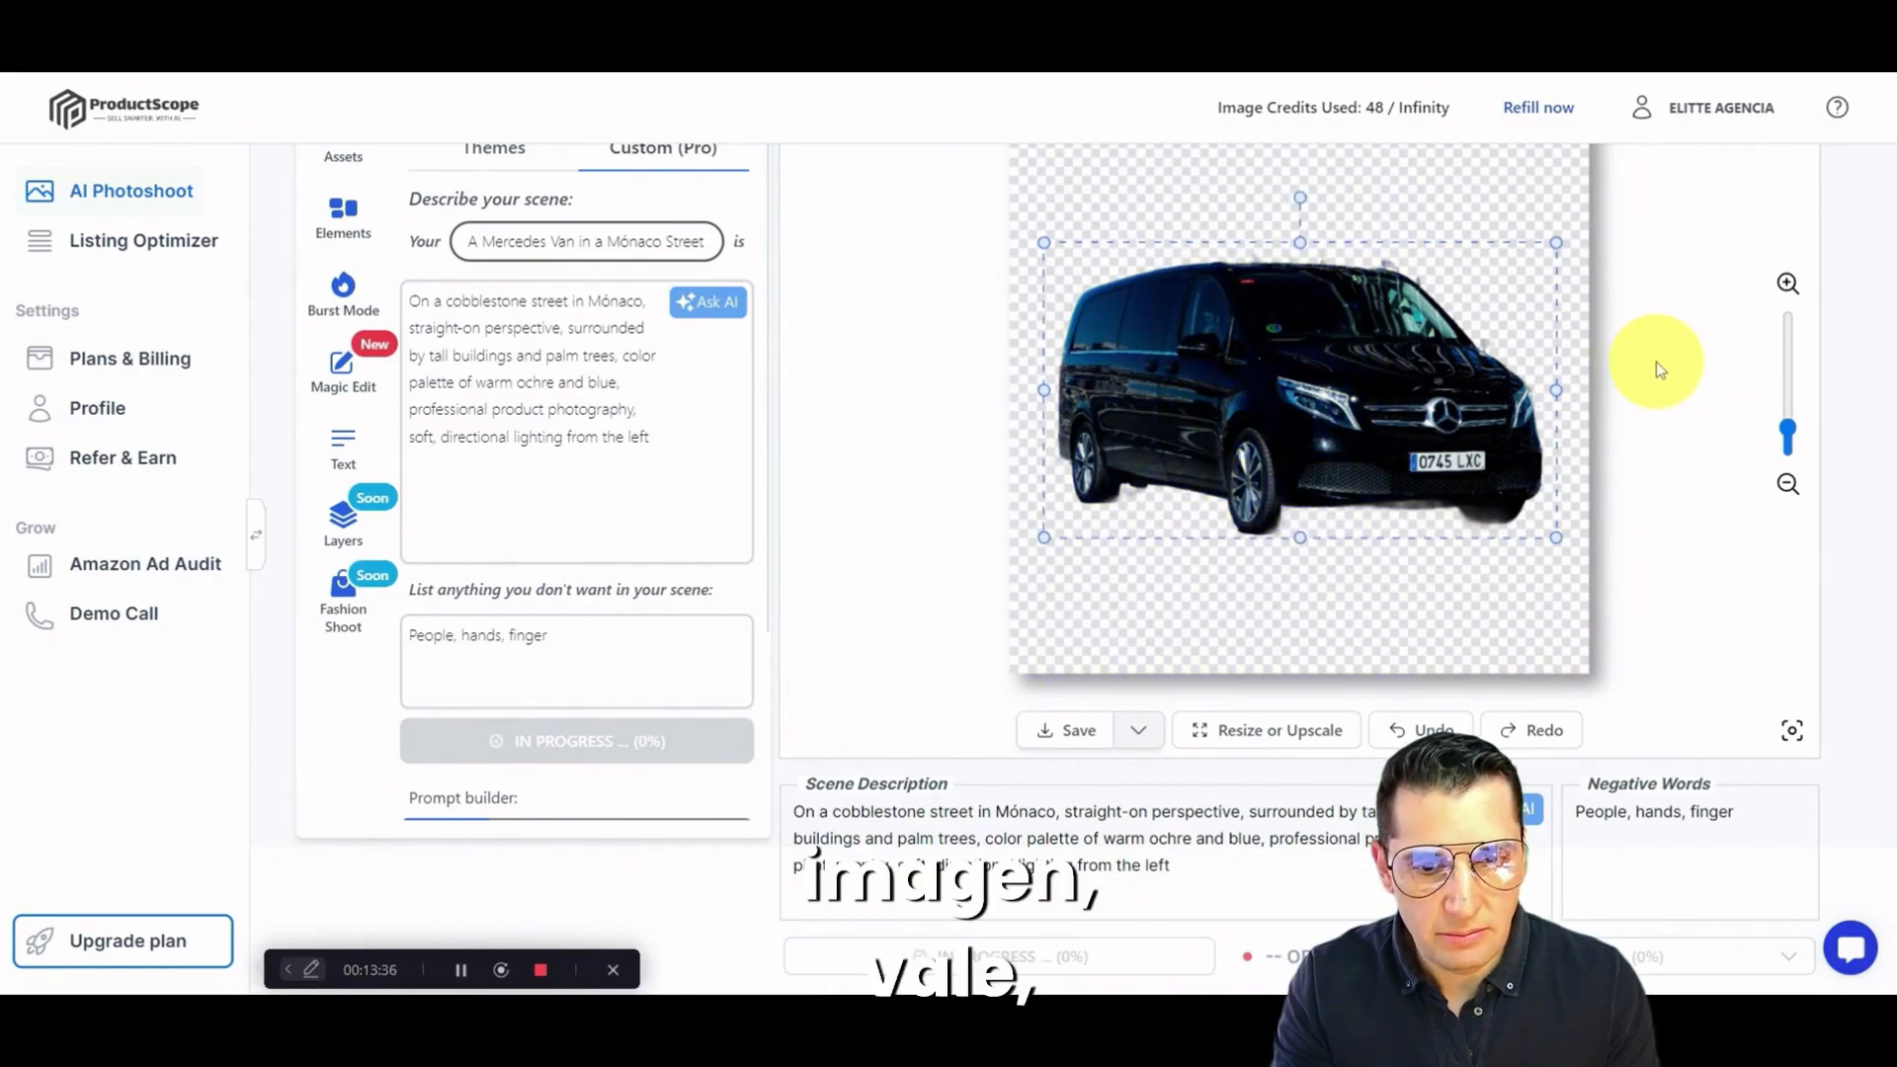
{"action": "scroll", "coordinate": [1662, 352], "scroll_direction": "down", "scroll_amount": 3}
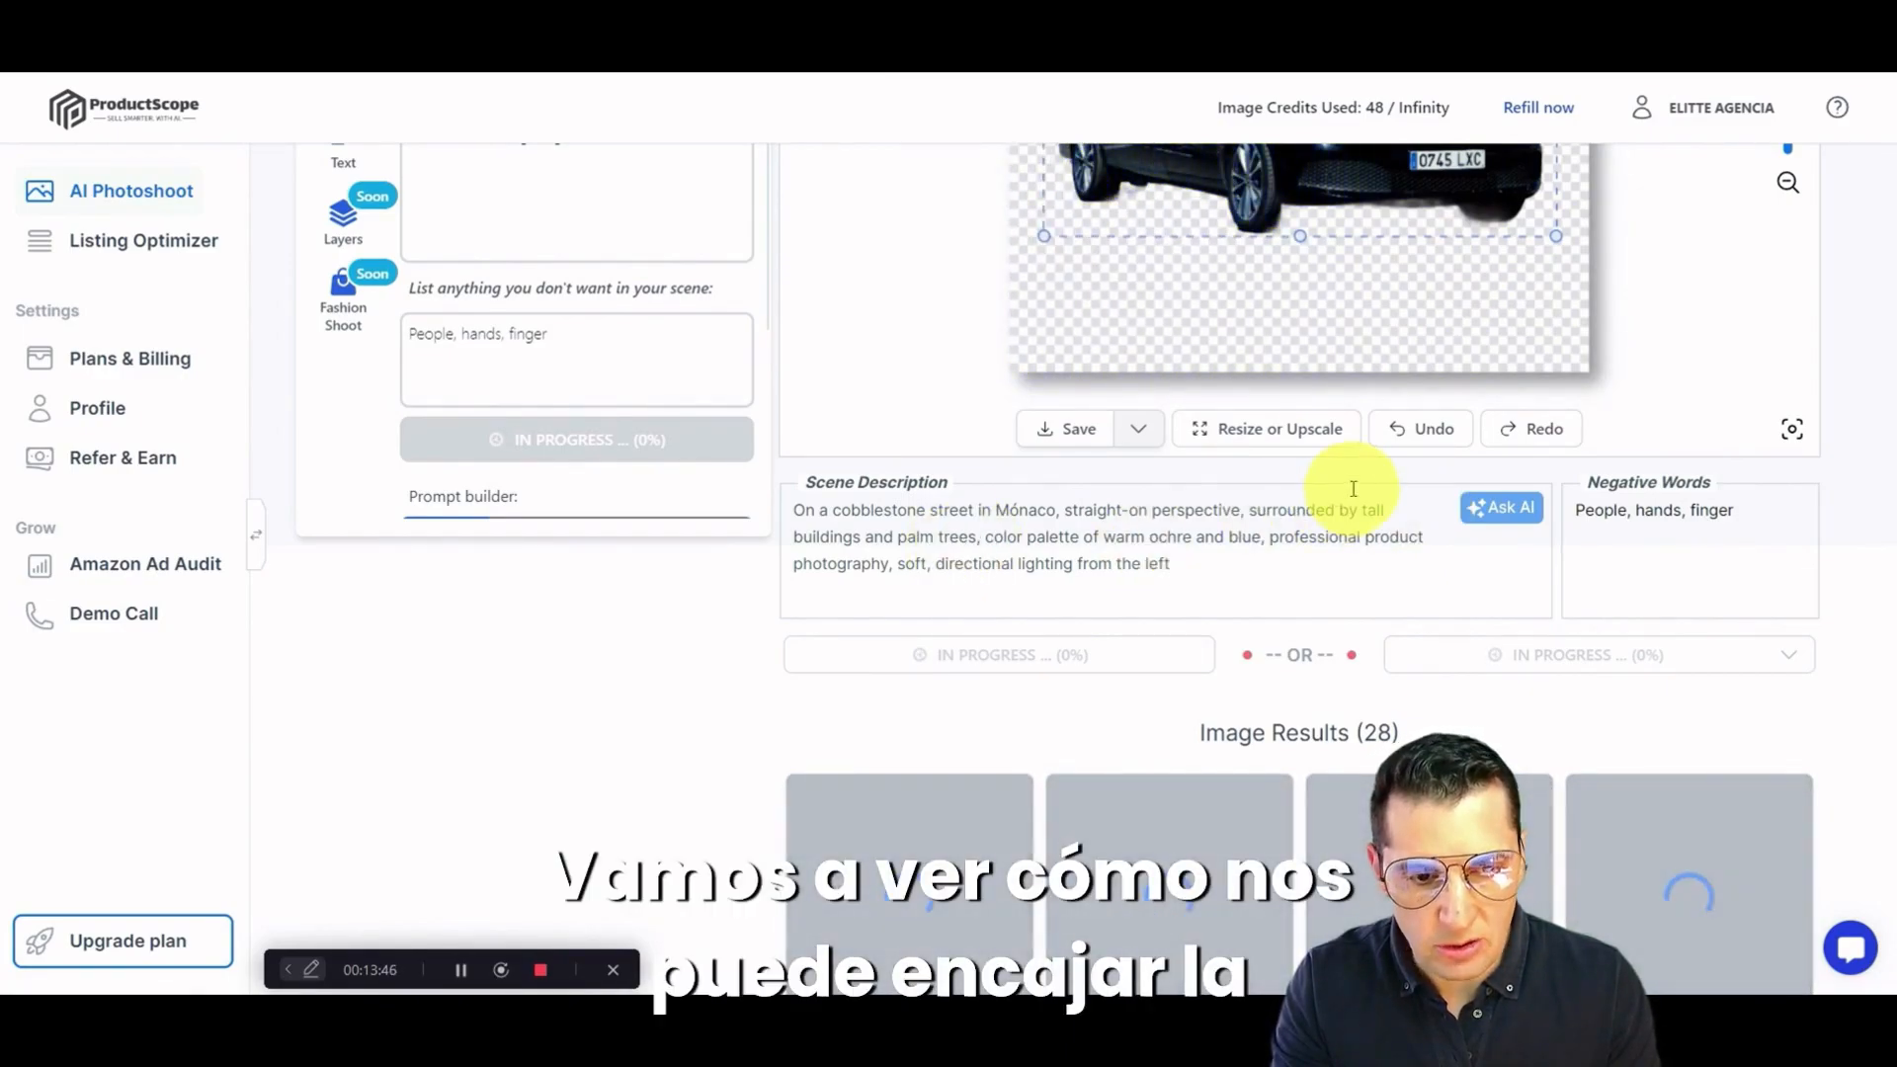
{"action": "scroll", "coordinate": [1401, 477], "scroll_direction": "down", "scroll_amount": 2}
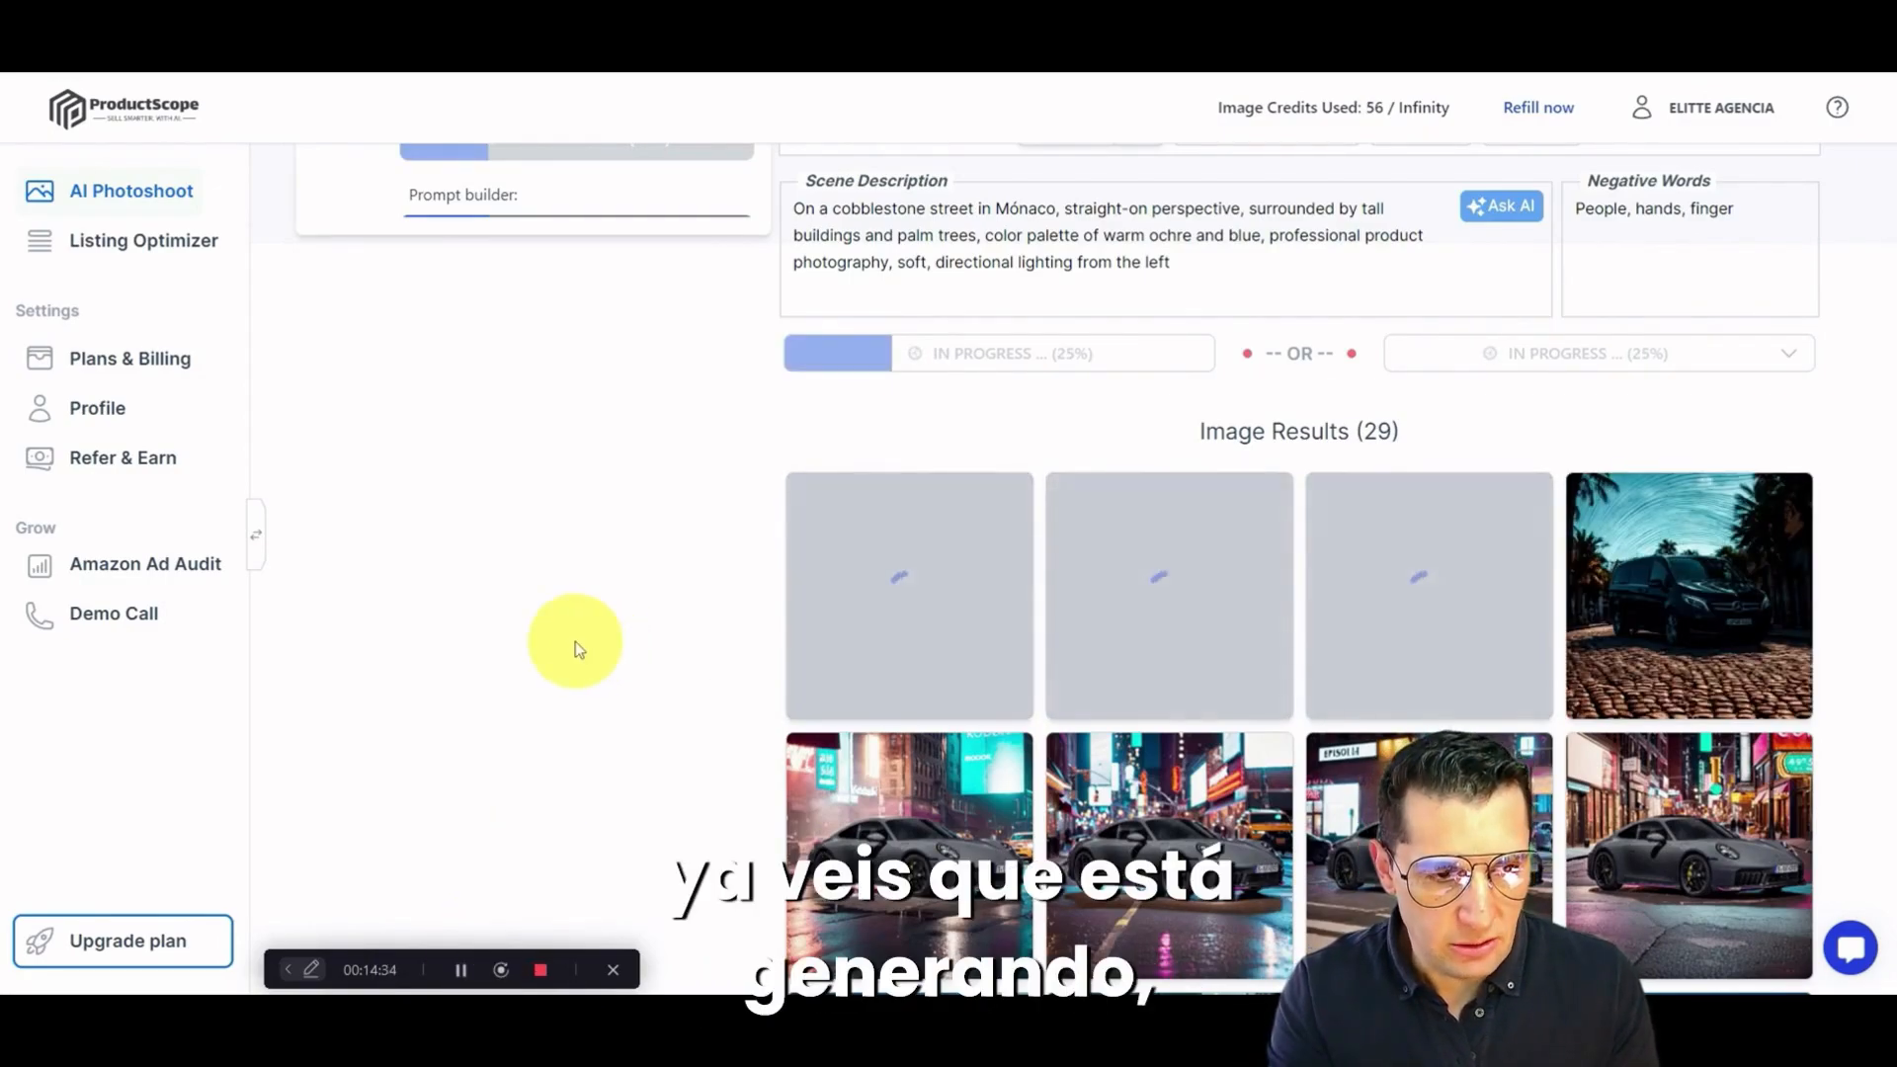
{"action": "mouse_move", "coordinate": [1743, 617]}
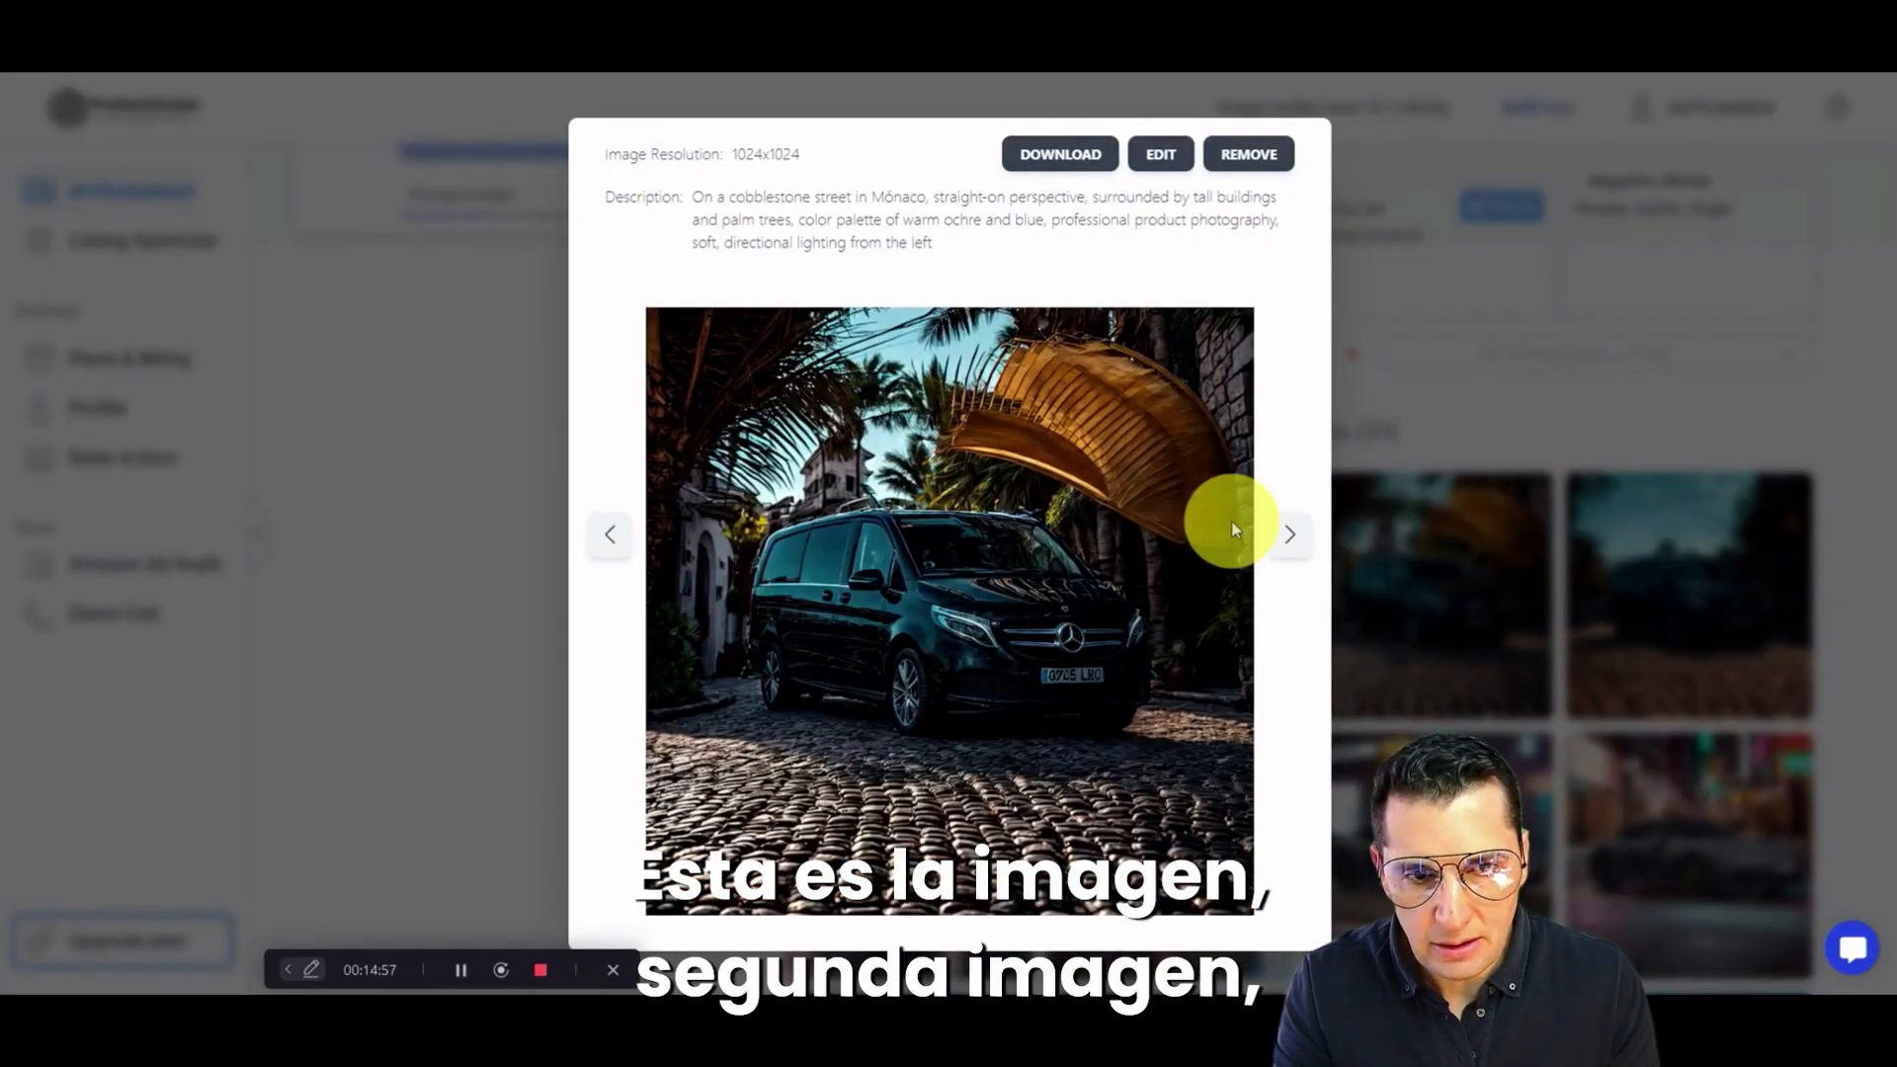
{"action": "left_click", "coordinate": [1292, 541]}
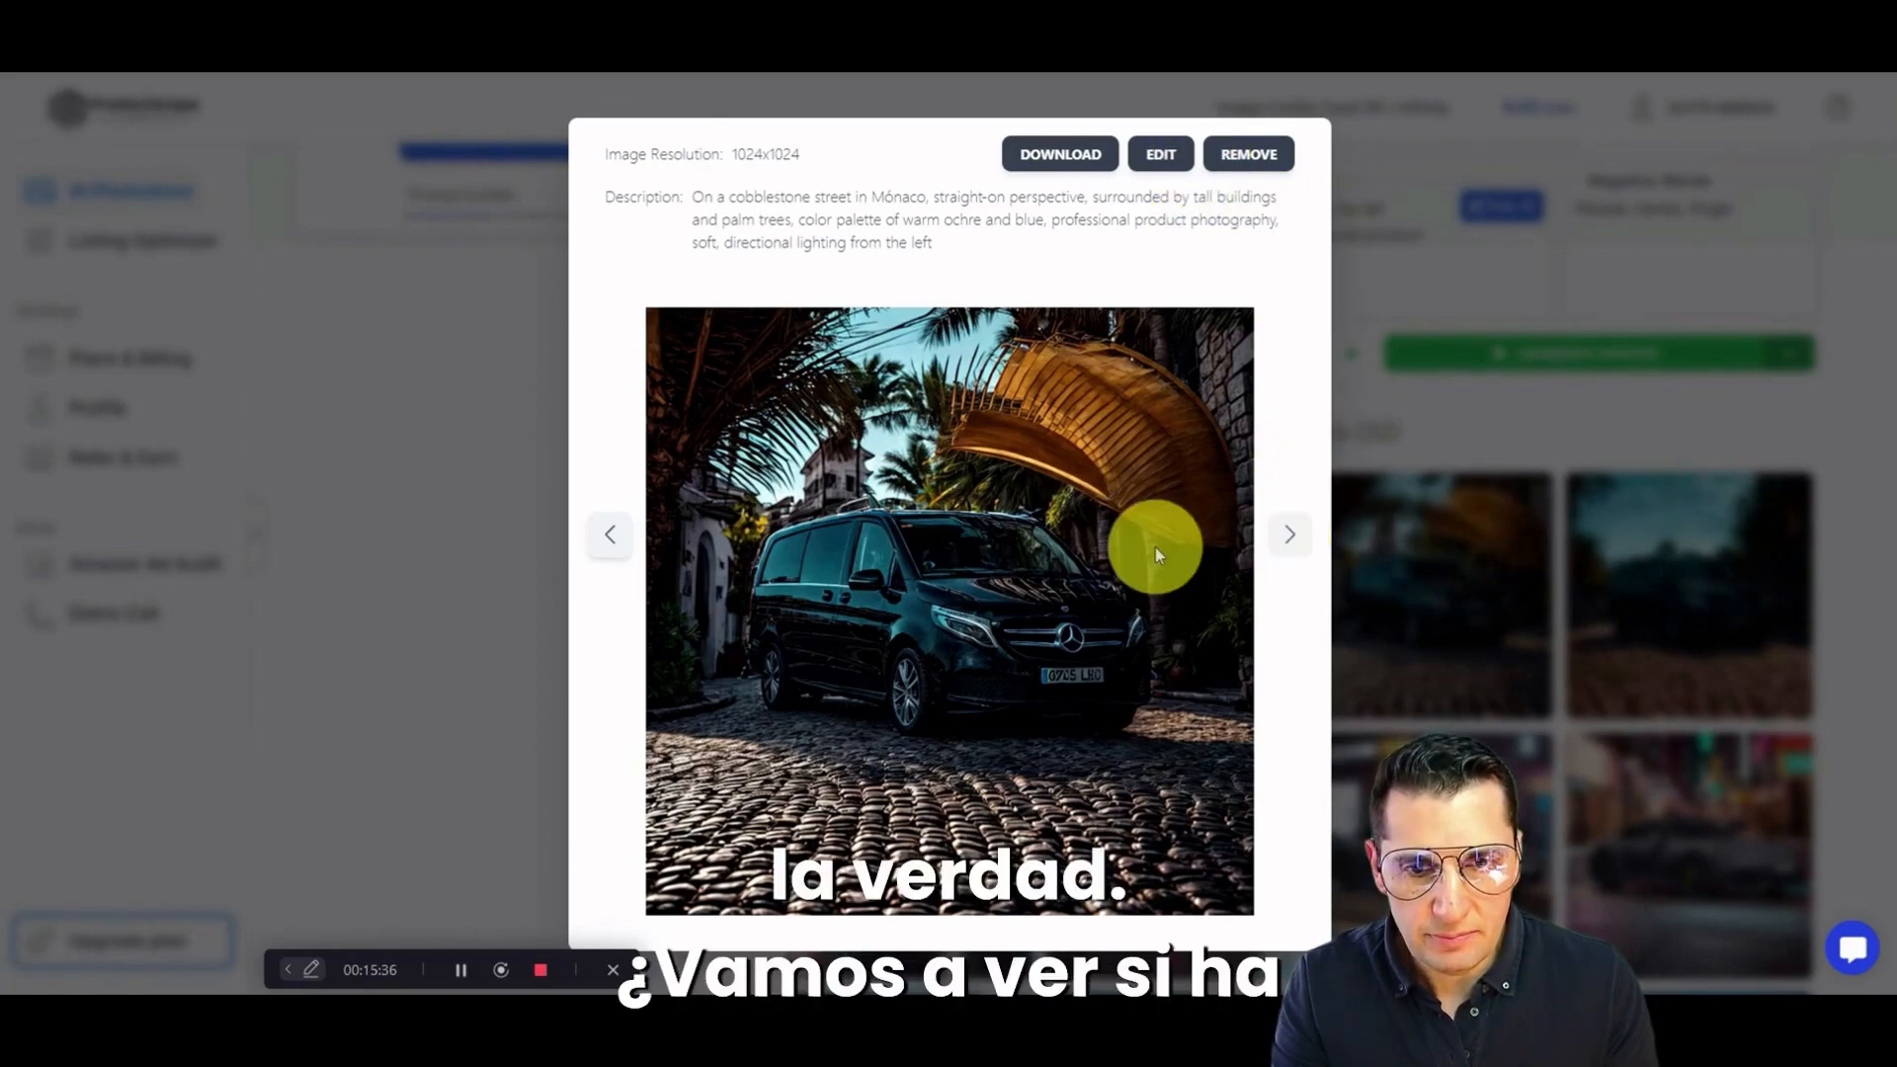
{"action": "left_click", "coordinate": [607, 535]}
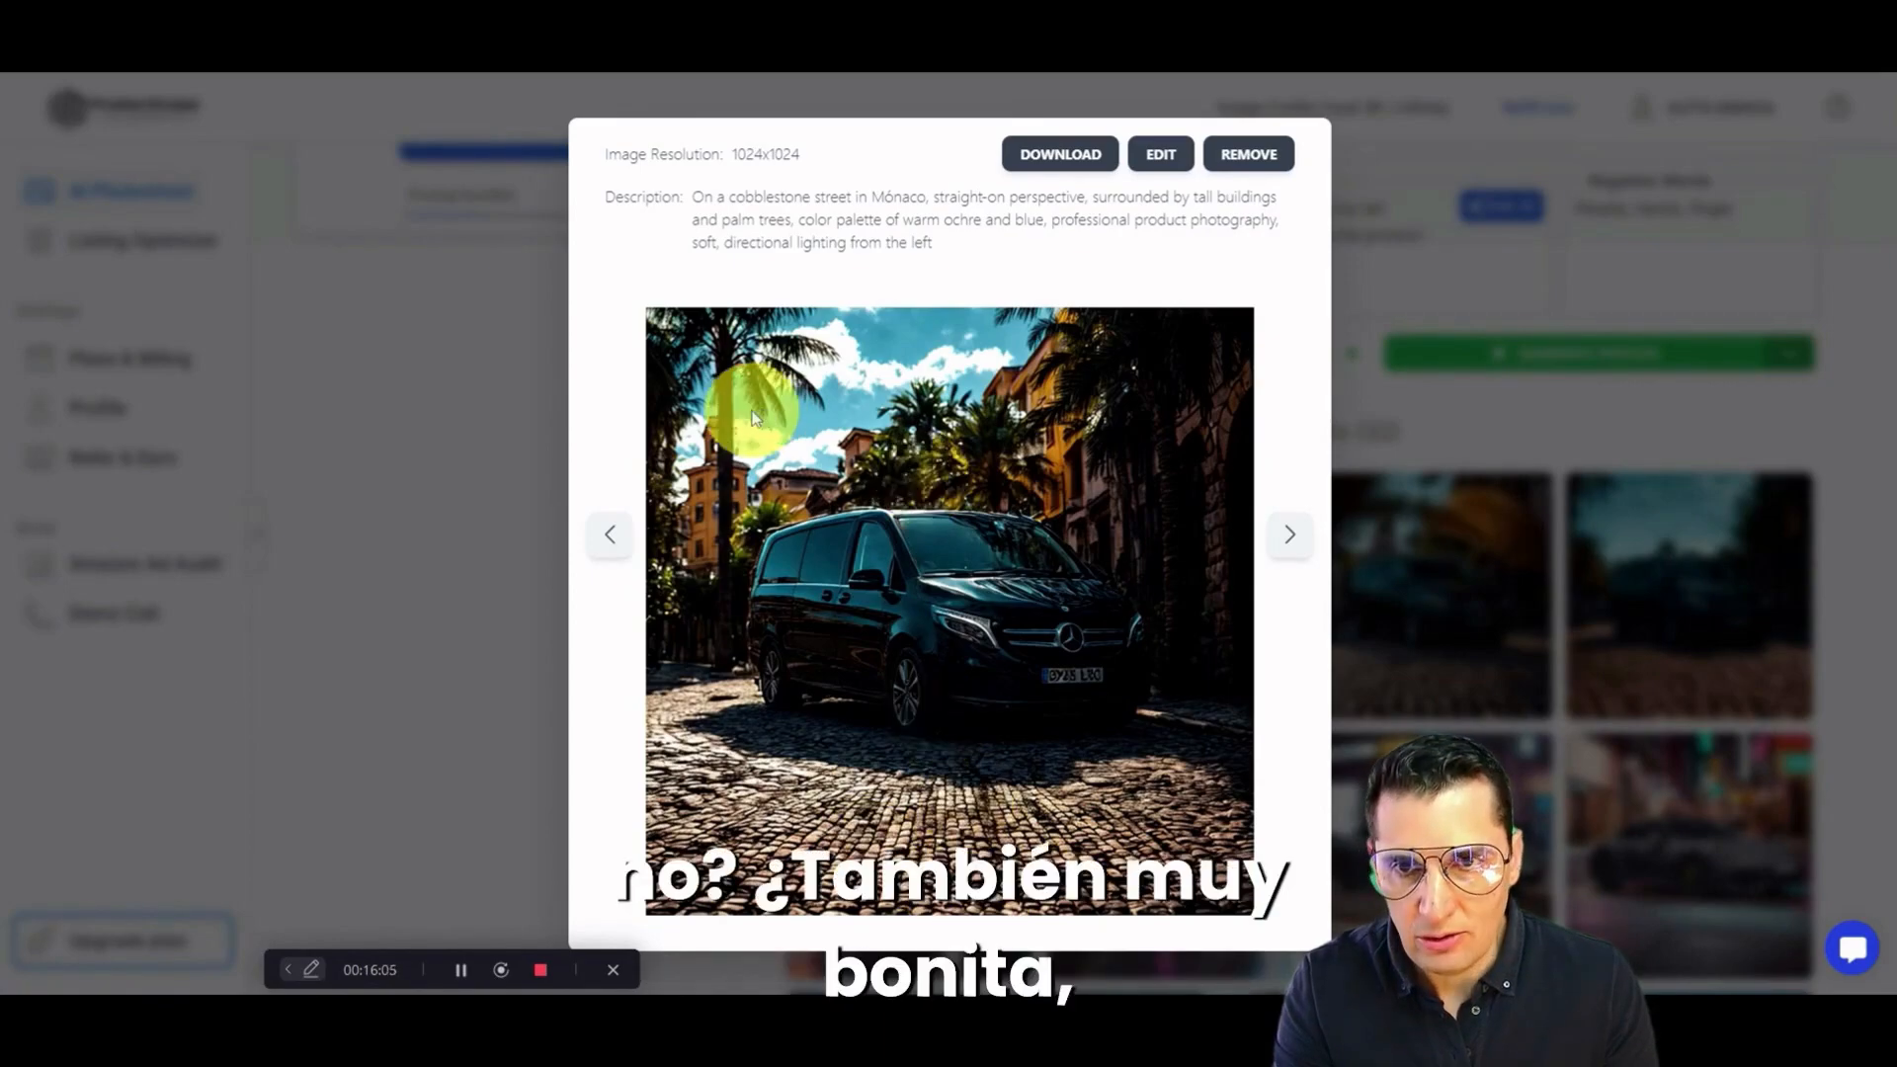
{"action": "left_click", "coordinate": [610, 538]}
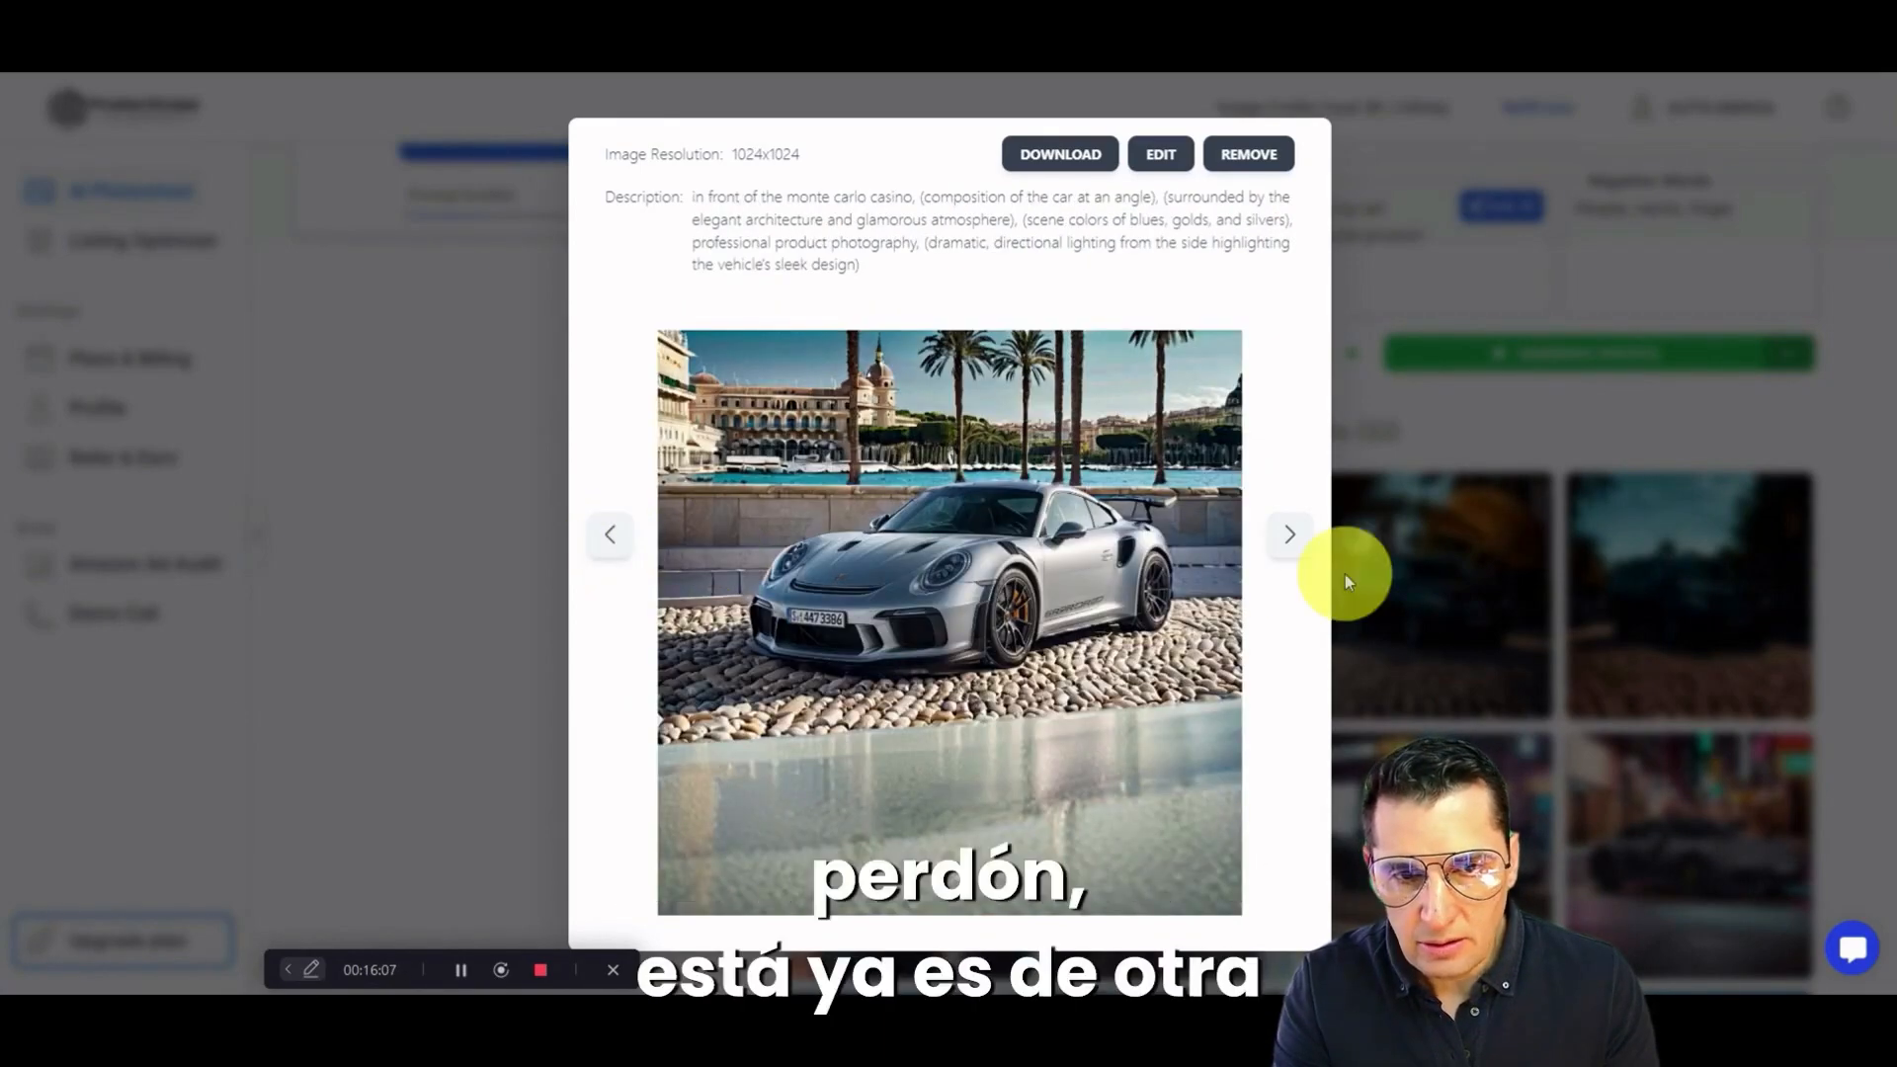
{"action": "left_click", "coordinate": [1290, 538]}
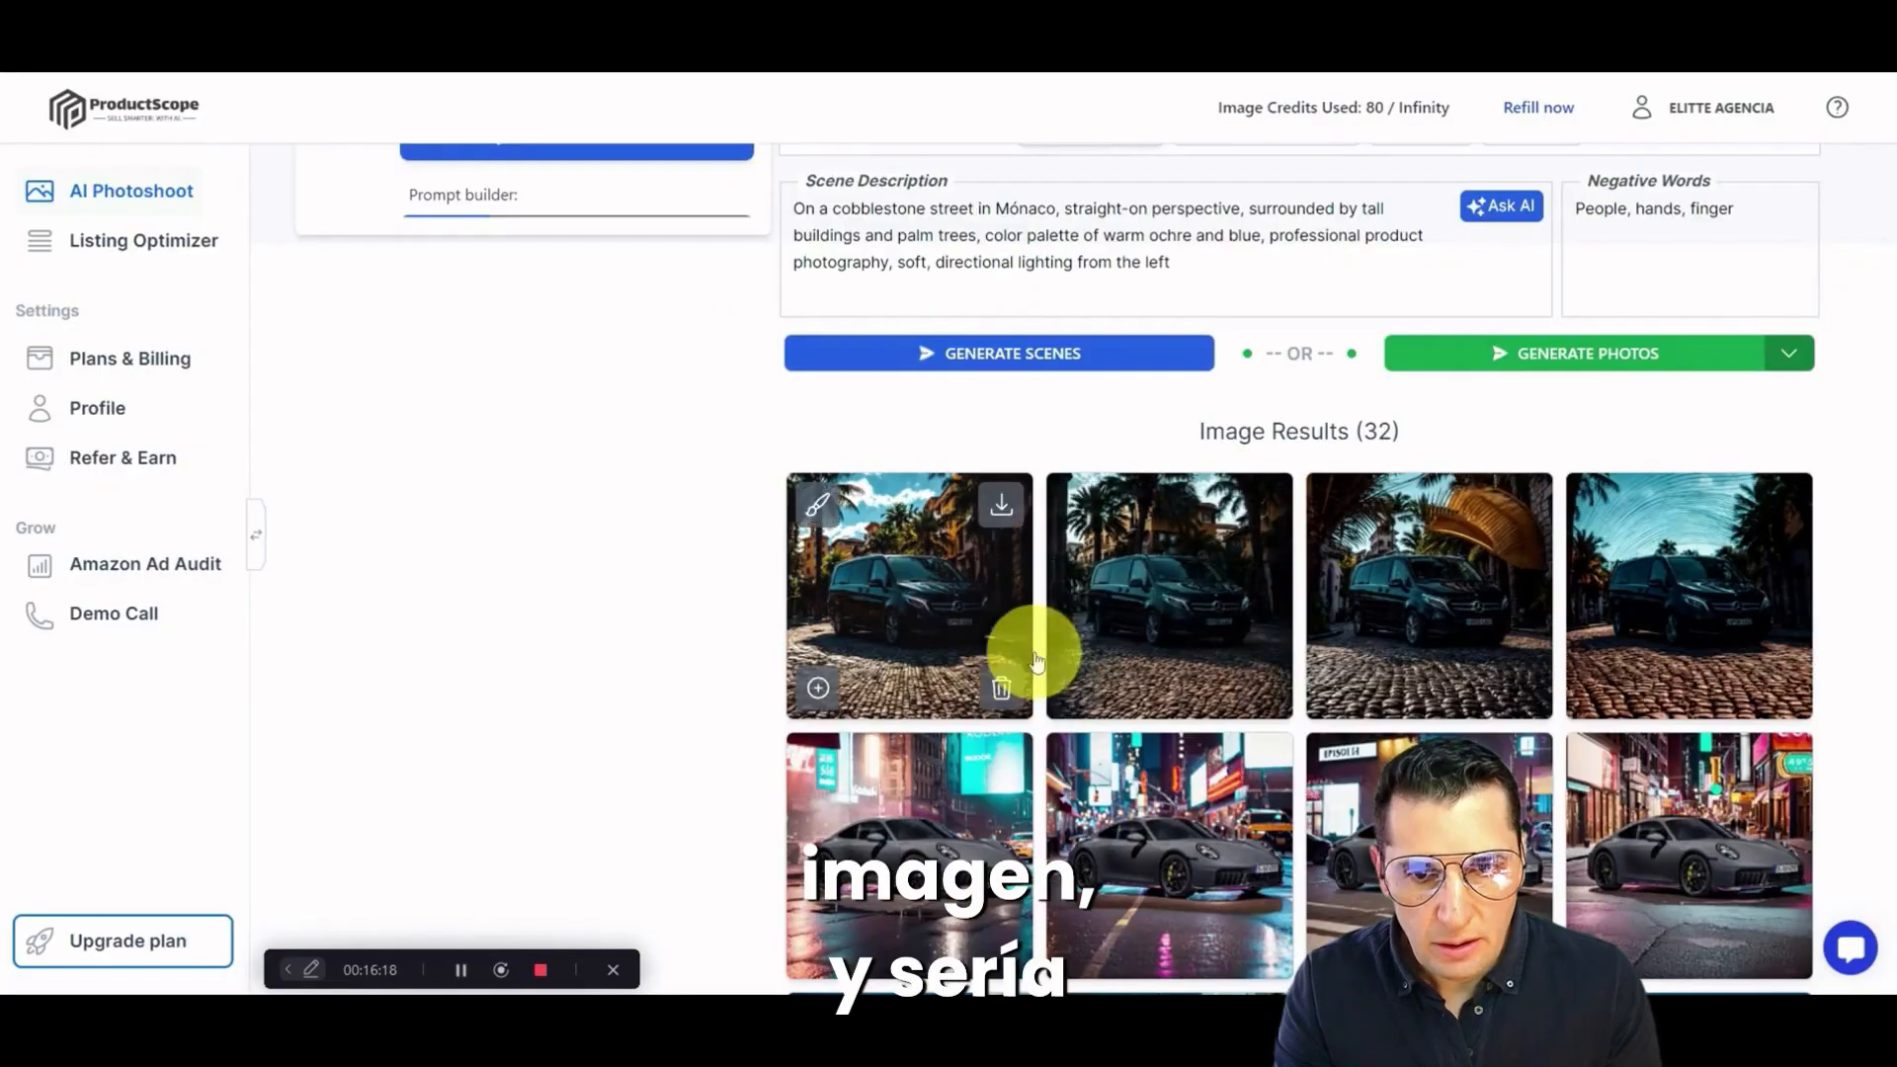
{"action": "left_click", "coordinate": [1190, 583]}
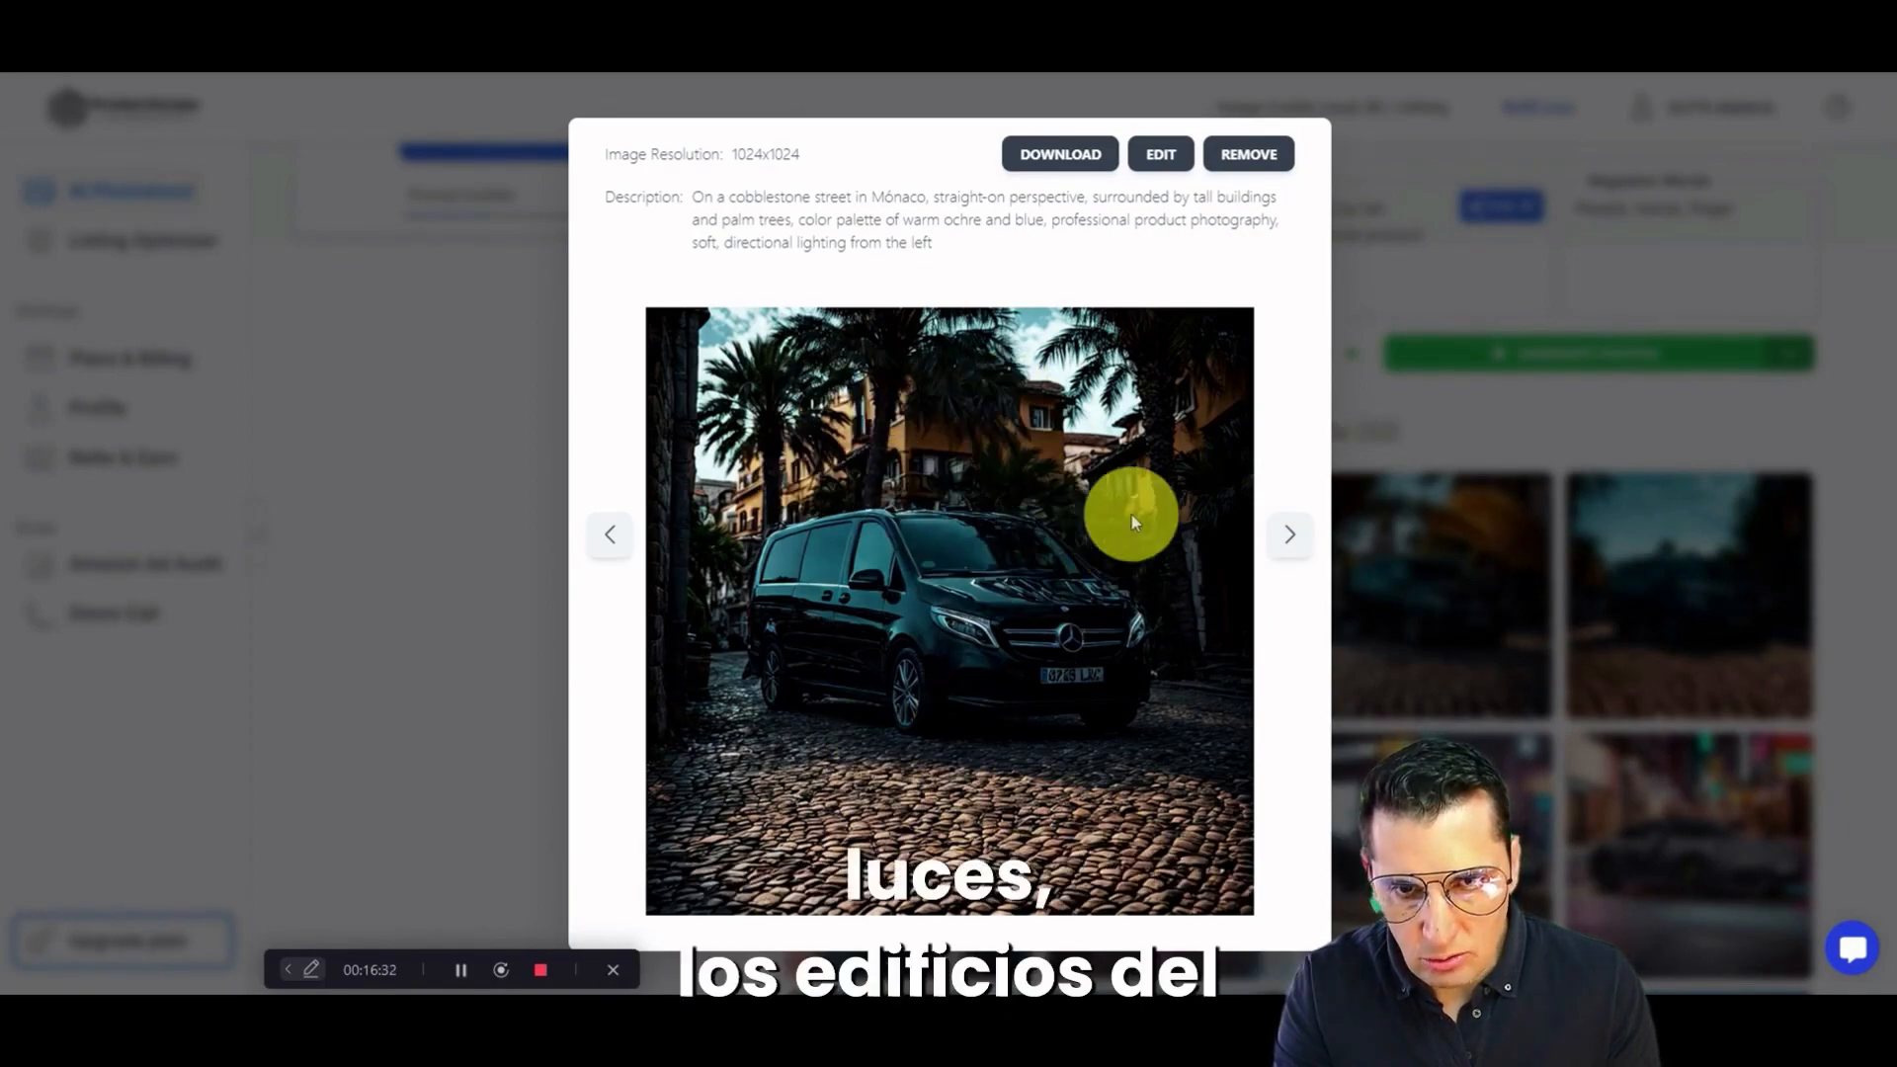
{"action": "left_click", "coordinate": [1417, 447]}
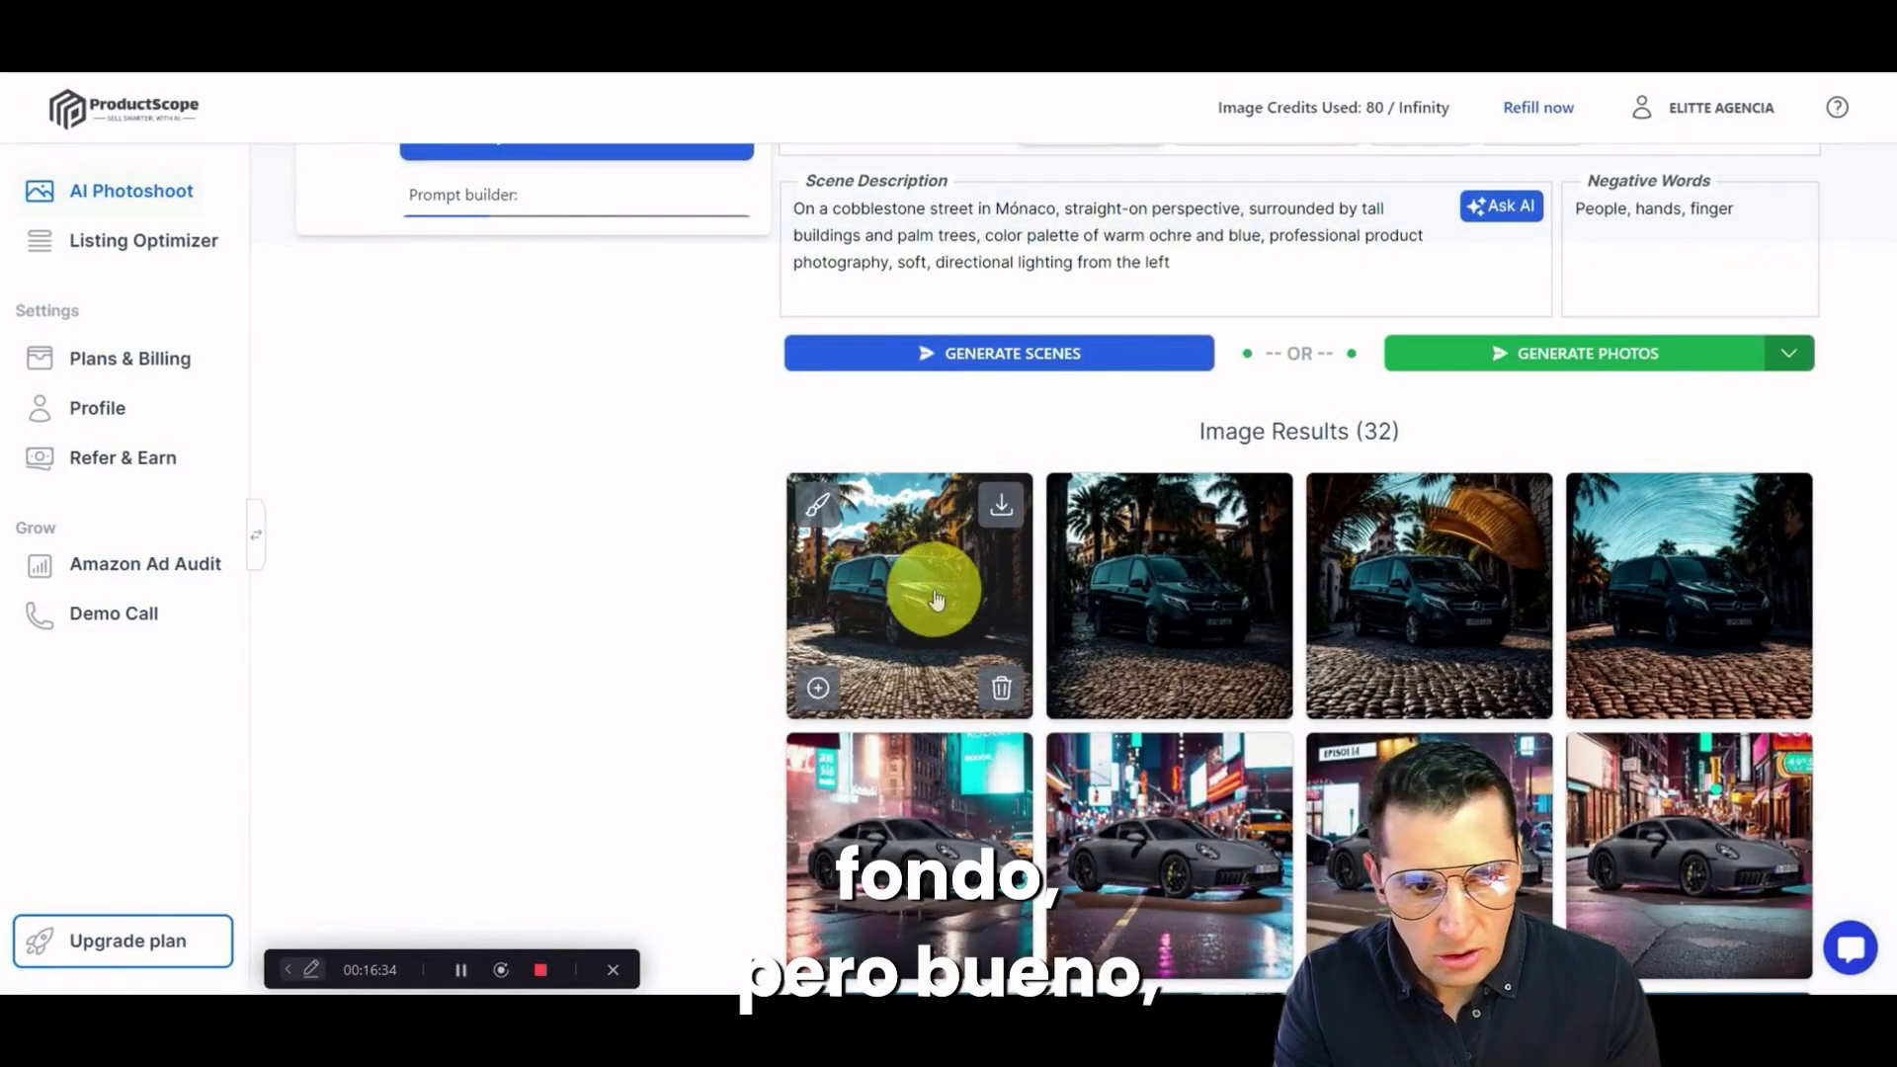
Step: Choose the first generated van photo, with palms and a cloudy blue sky, and bring the downloaded image up in Luminar Neo
{"action": "left_click", "coordinate": [874, 567]}
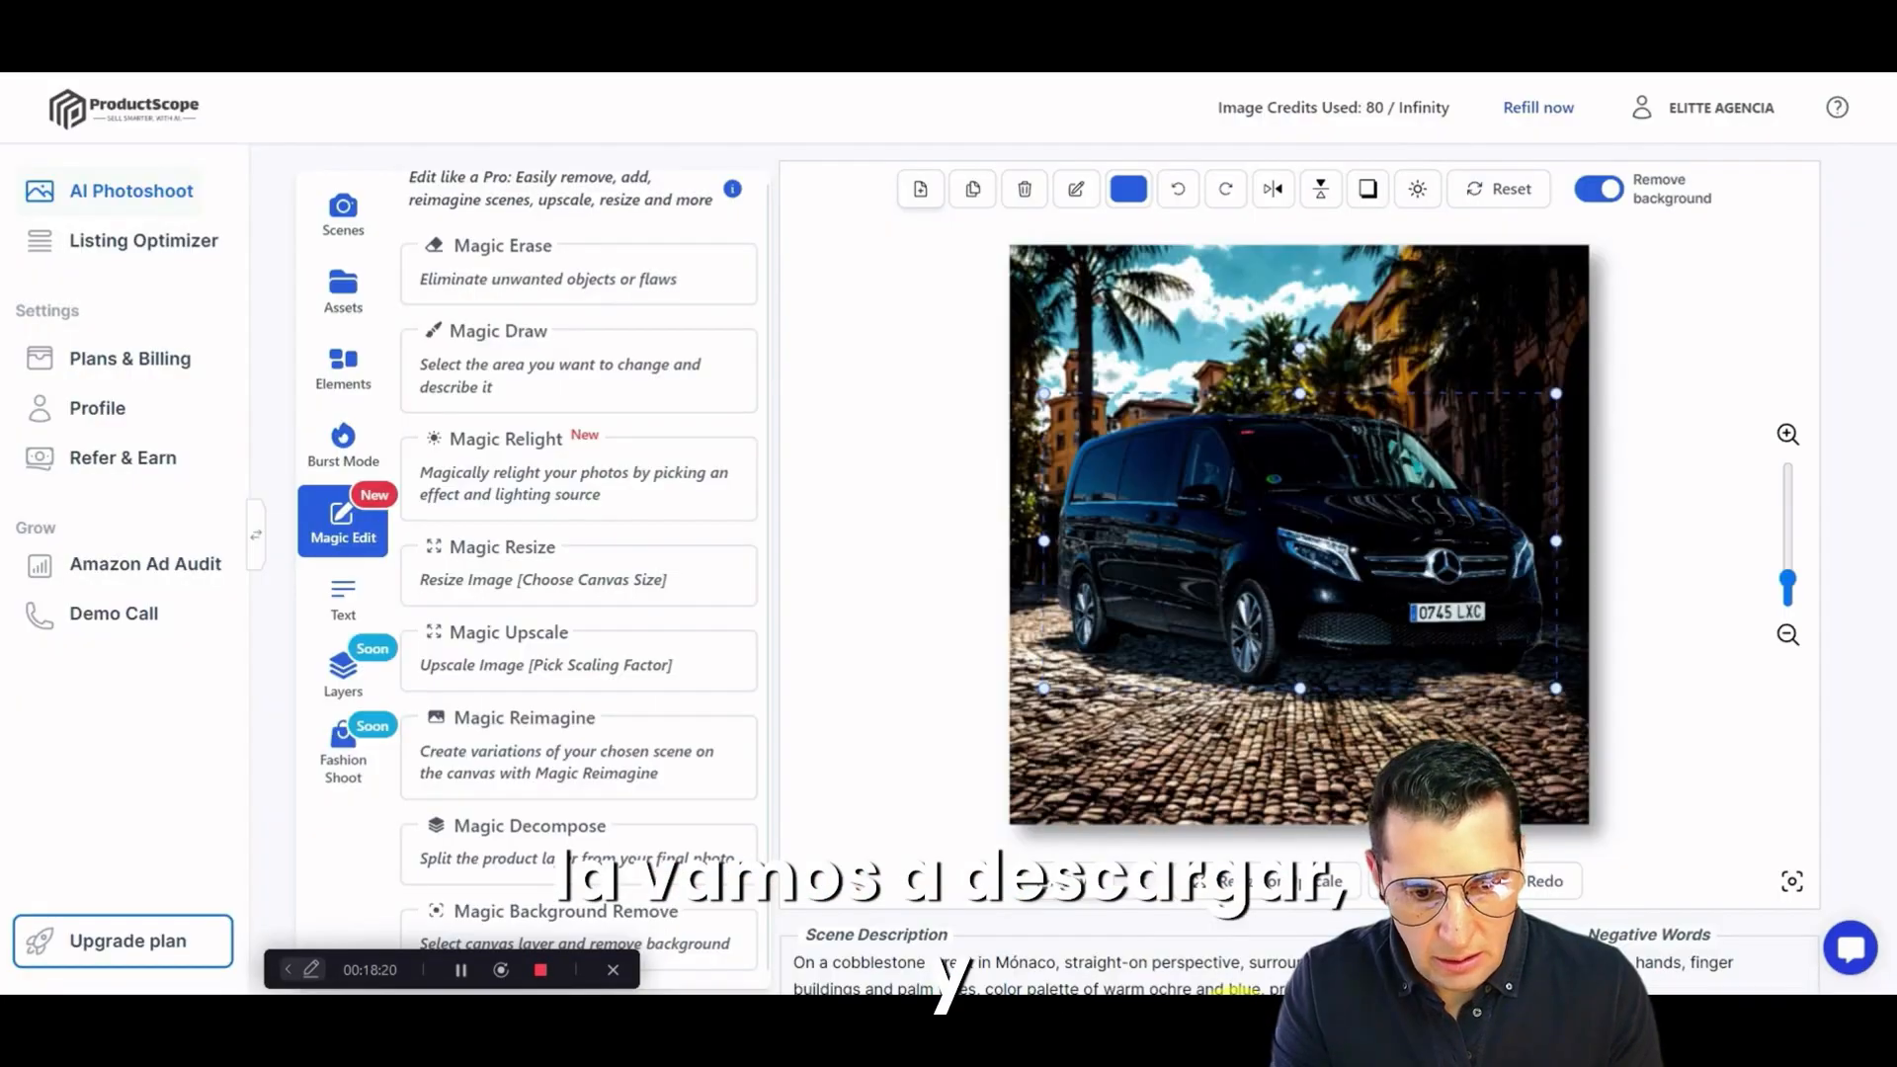
{"action": "mouse_move", "coordinate": [1240, 1022]}
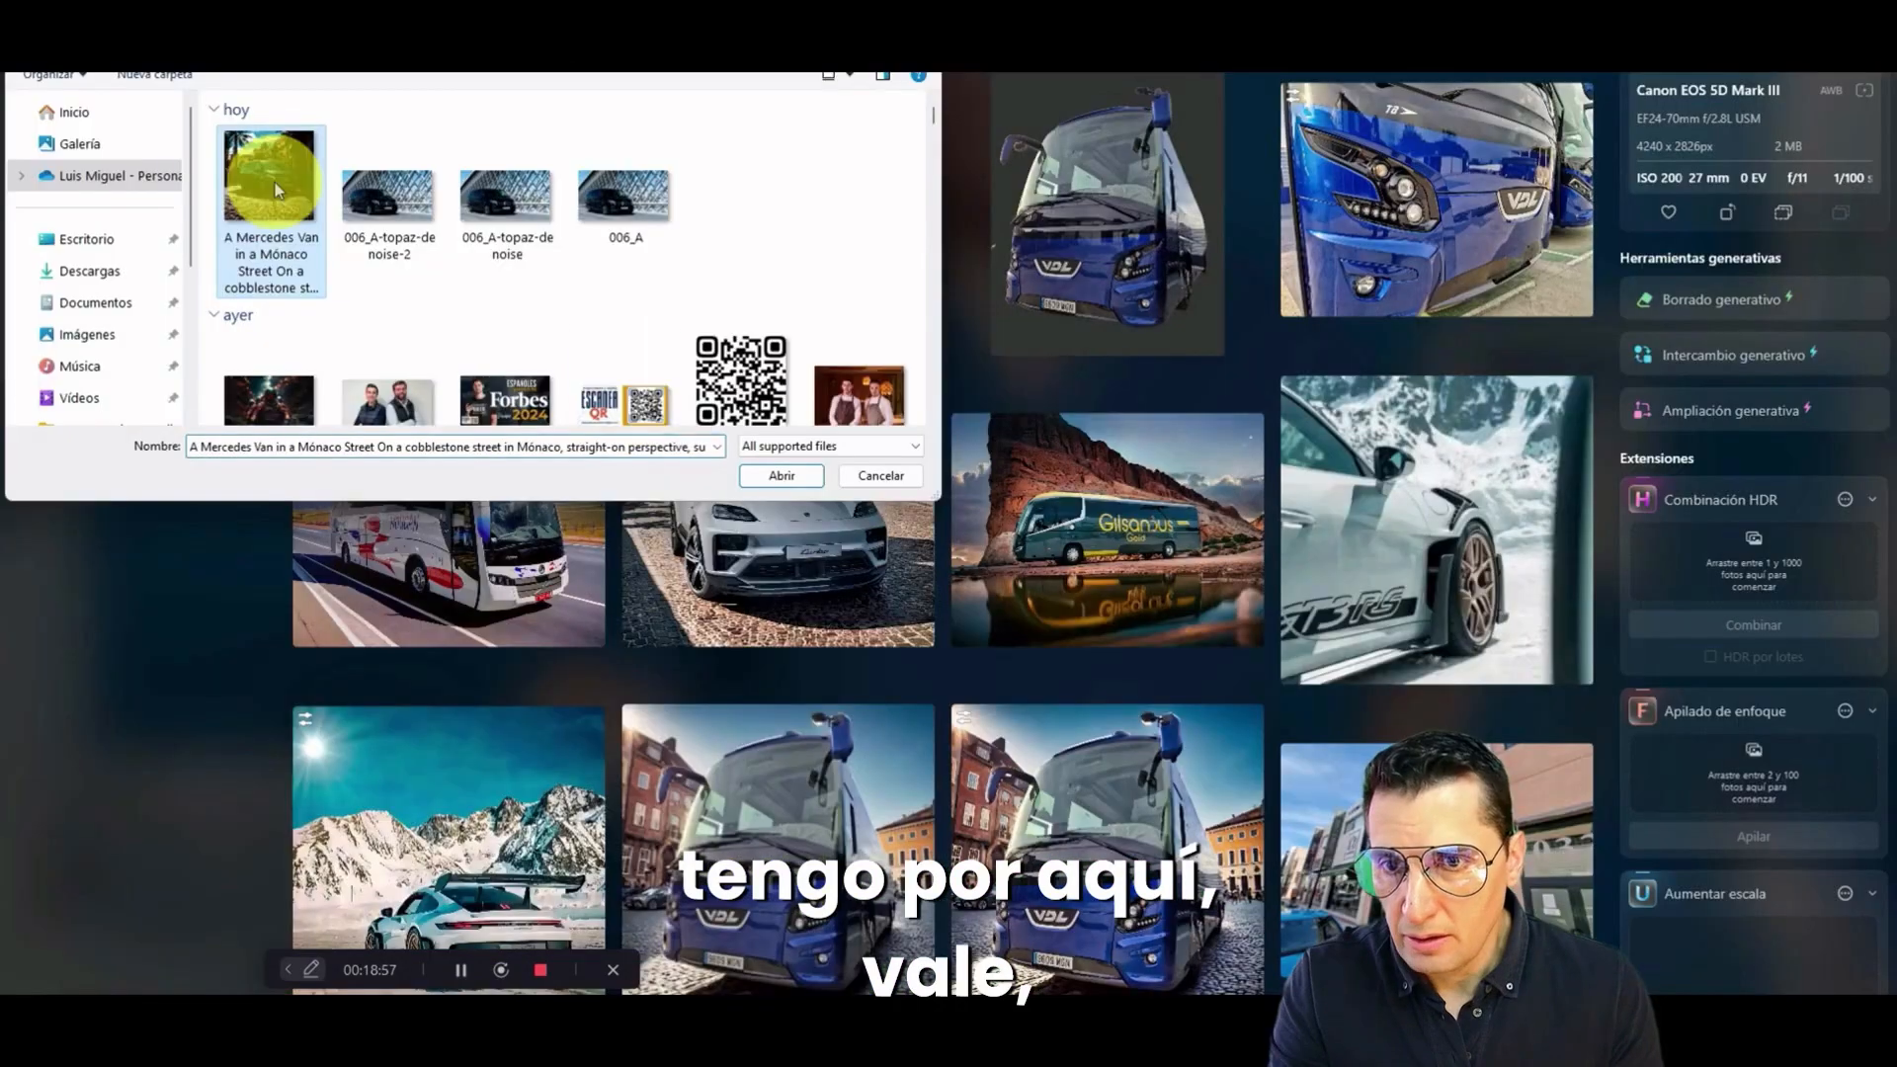
{"action": "left_click", "coordinate": [781, 475]}
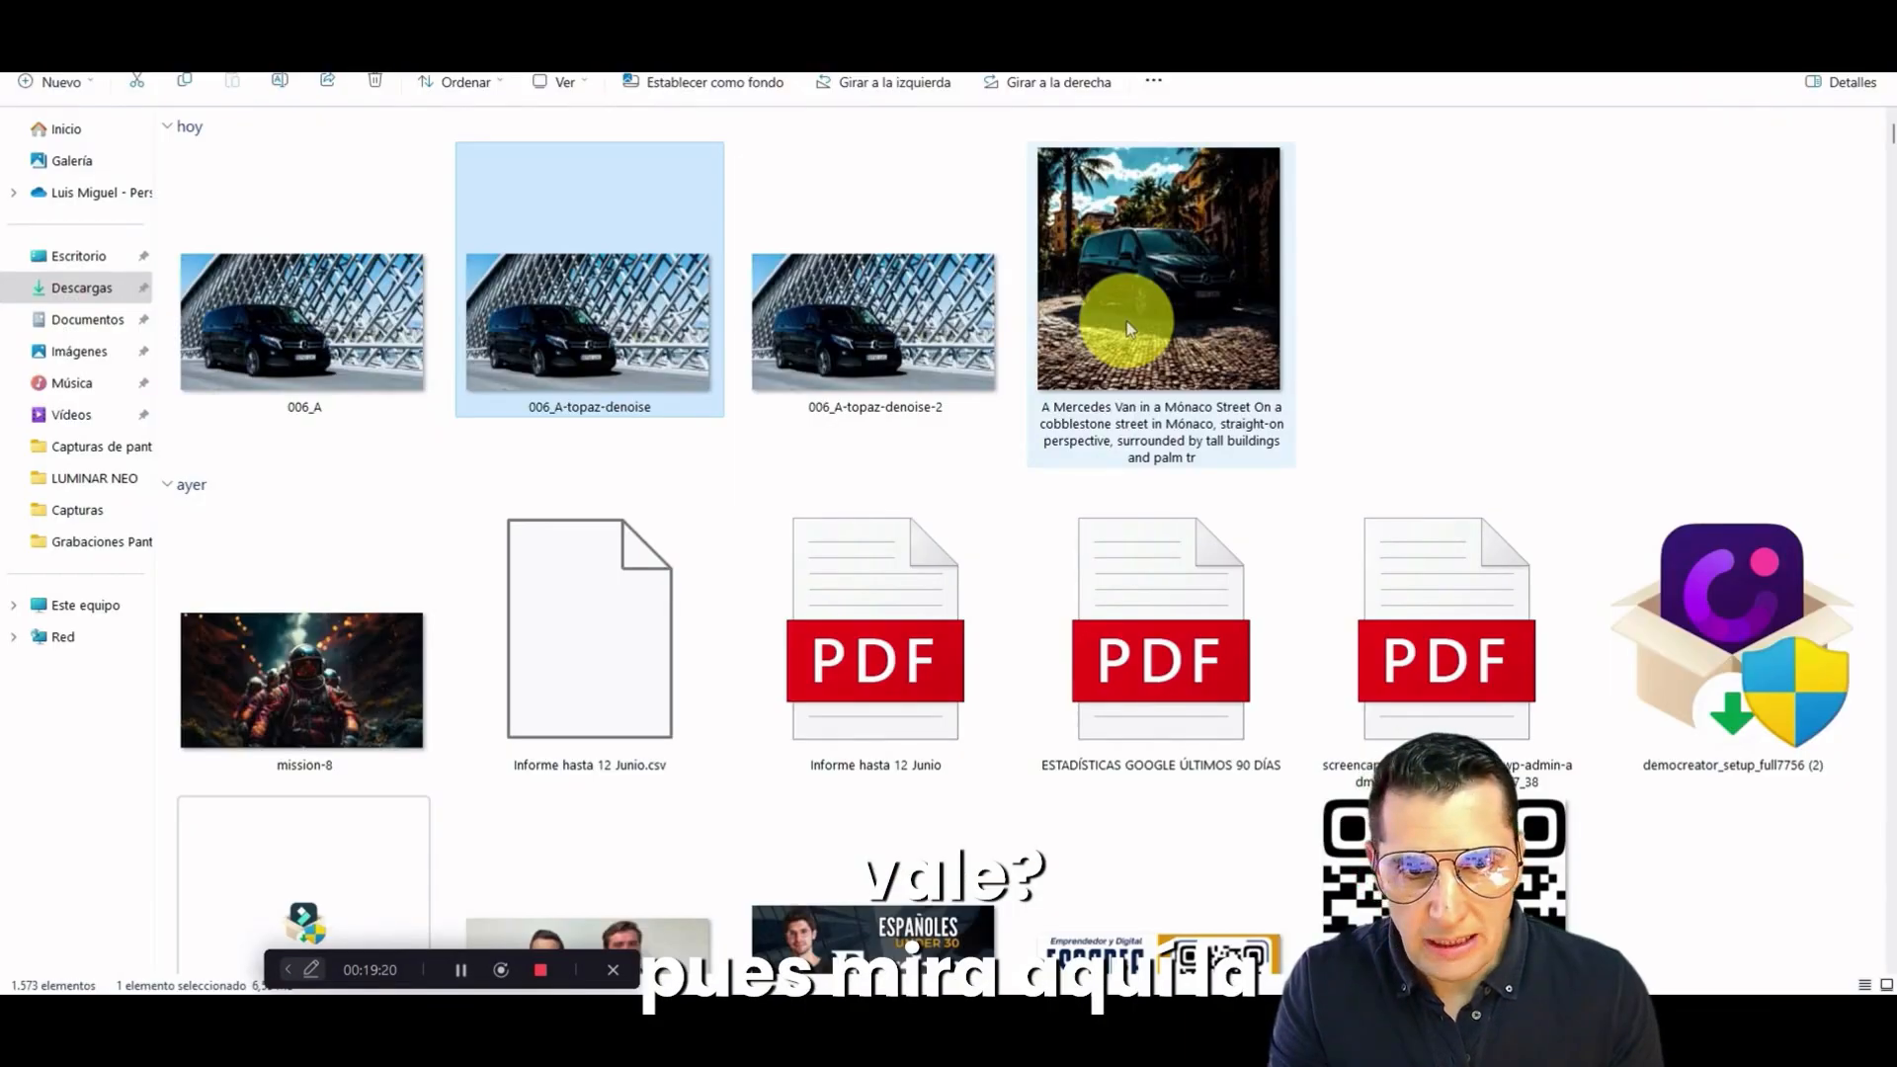
{"action": "mouse_move", "coordinate": [1128, 328]}
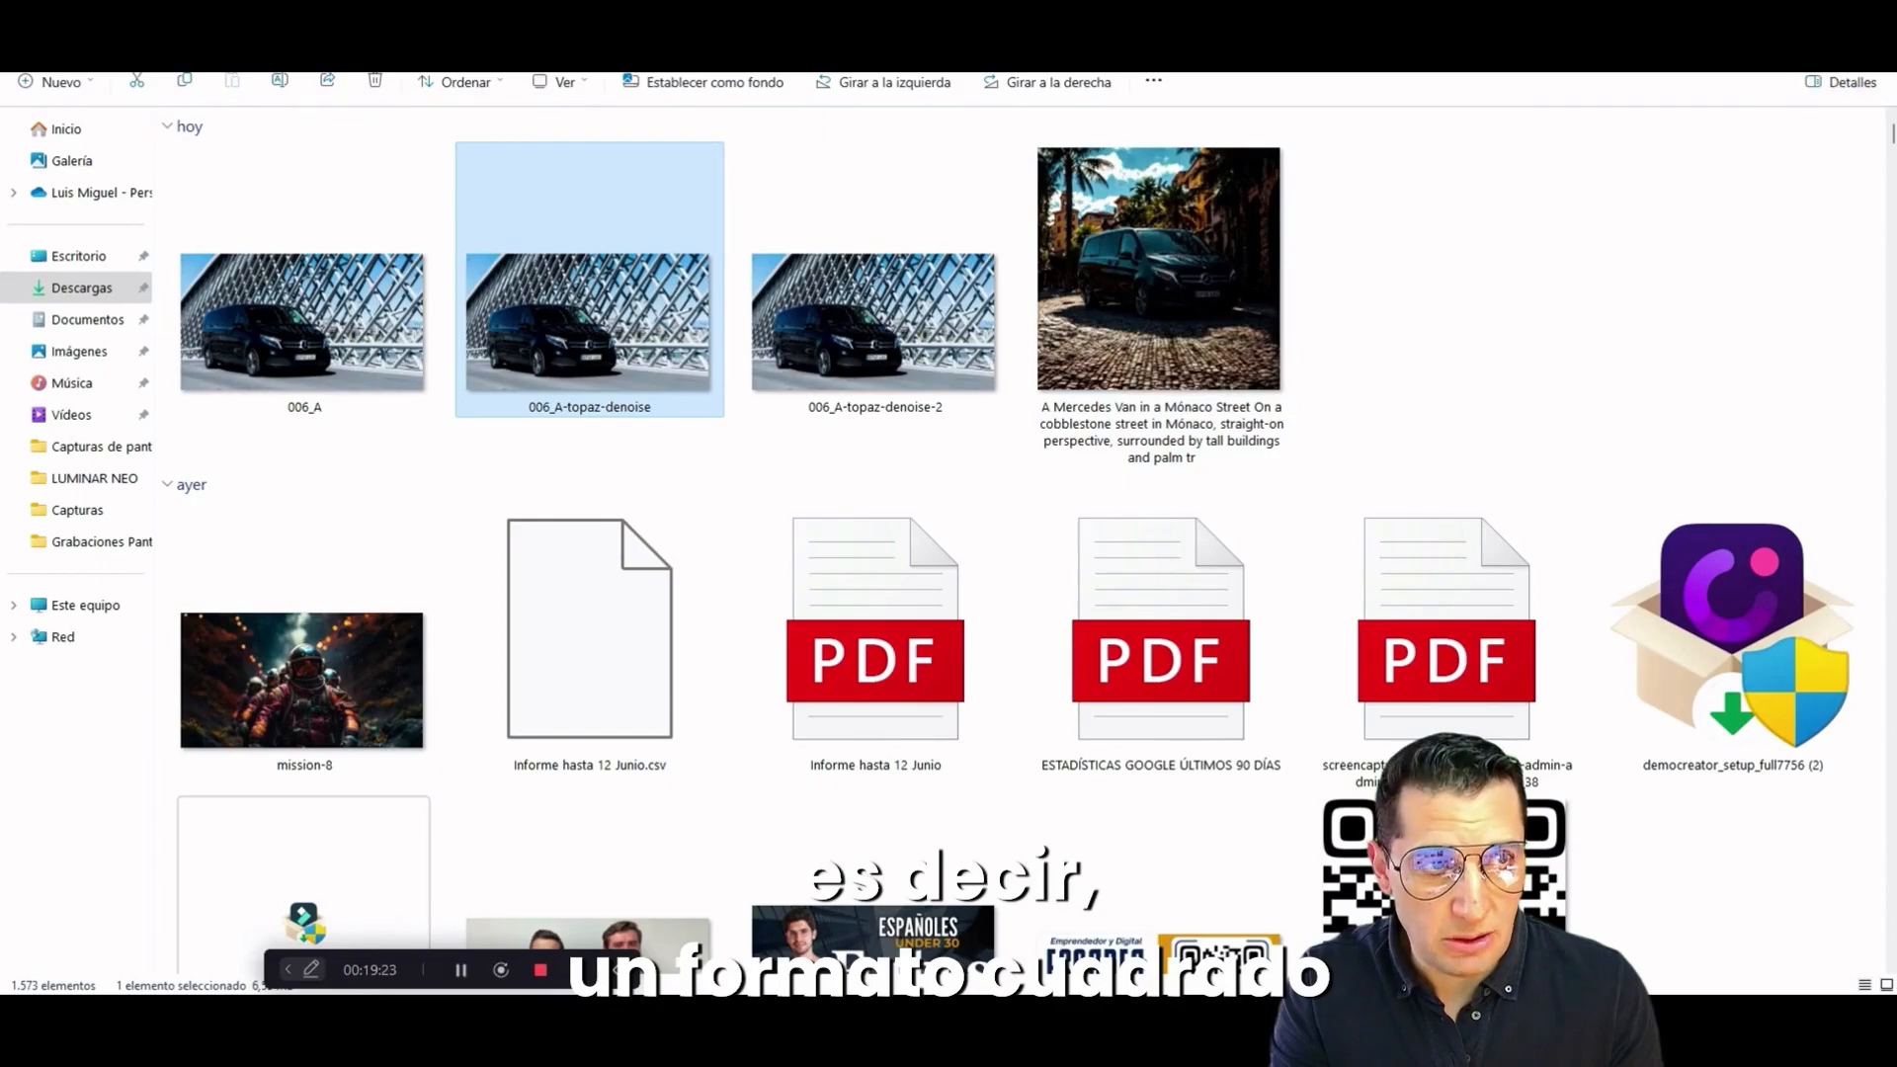
{"action": "key", "text": "alt+Tab"}
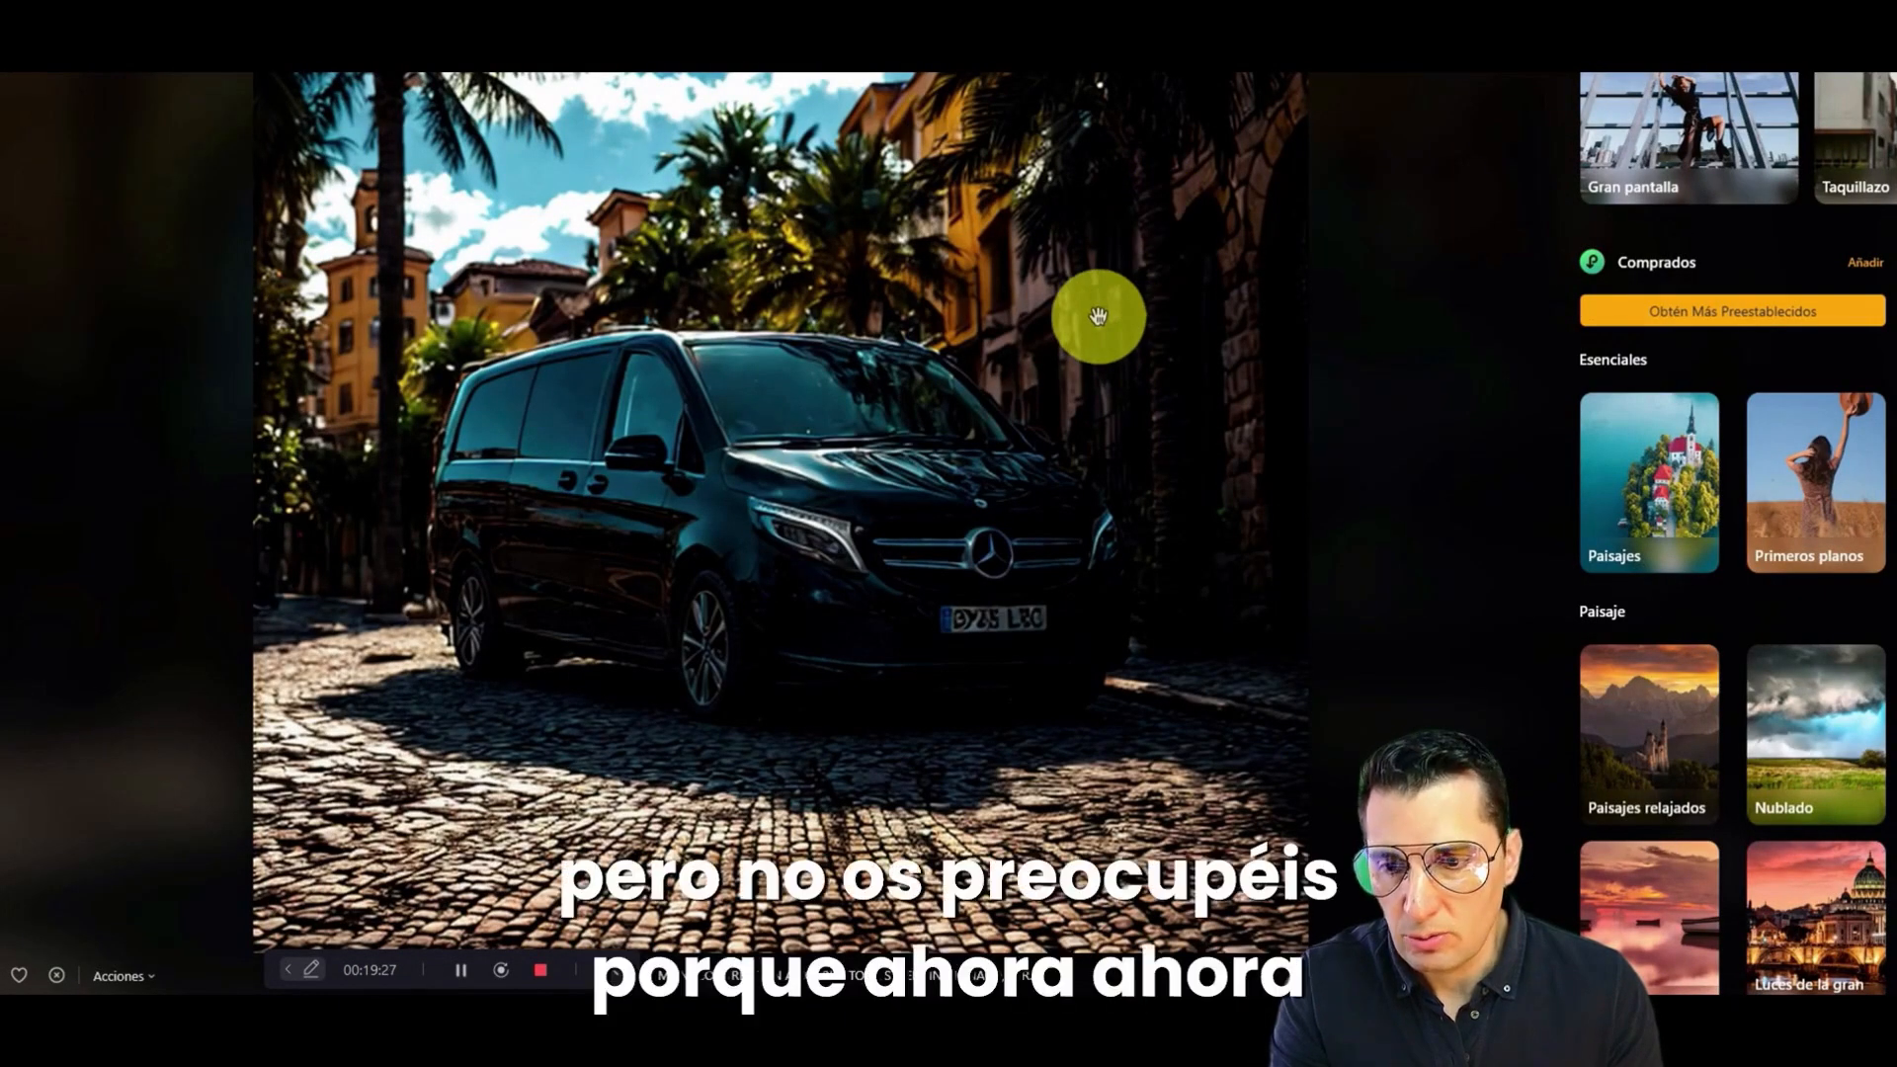
{"action": "scroll", "coordinate": [1088, 322], "scroll_direction": "down", "scroll_amount": 6}
{"action": "scroll", "coordinate": [1087, 322], "scroll_direction": "up", "scroll_amount": 4}
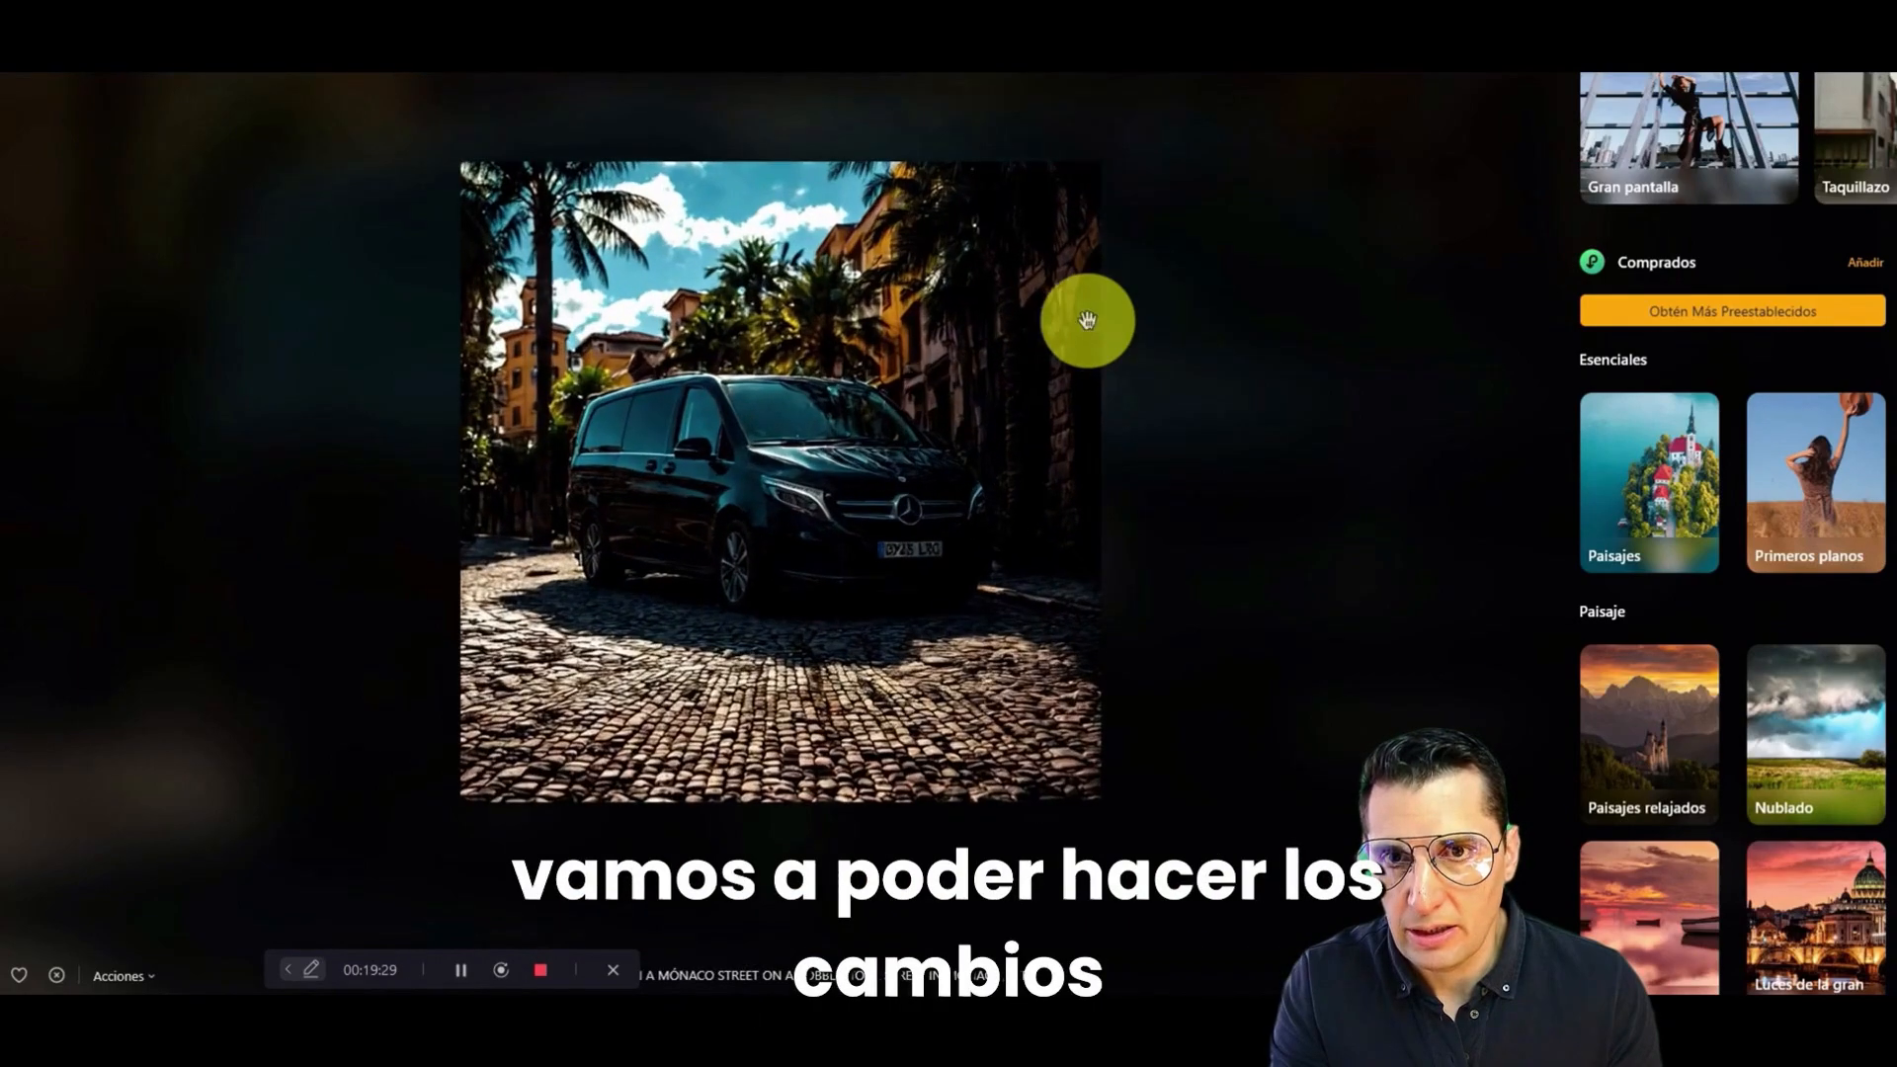
{"action": "scroll", "coordinate": [1087, 322], "scroll_direction": "up", "scroll_amount": 1}
{"action": "scroll", "coordinate": [1087, 322], "scroll_direction": "up", "scroll_amount": 1}
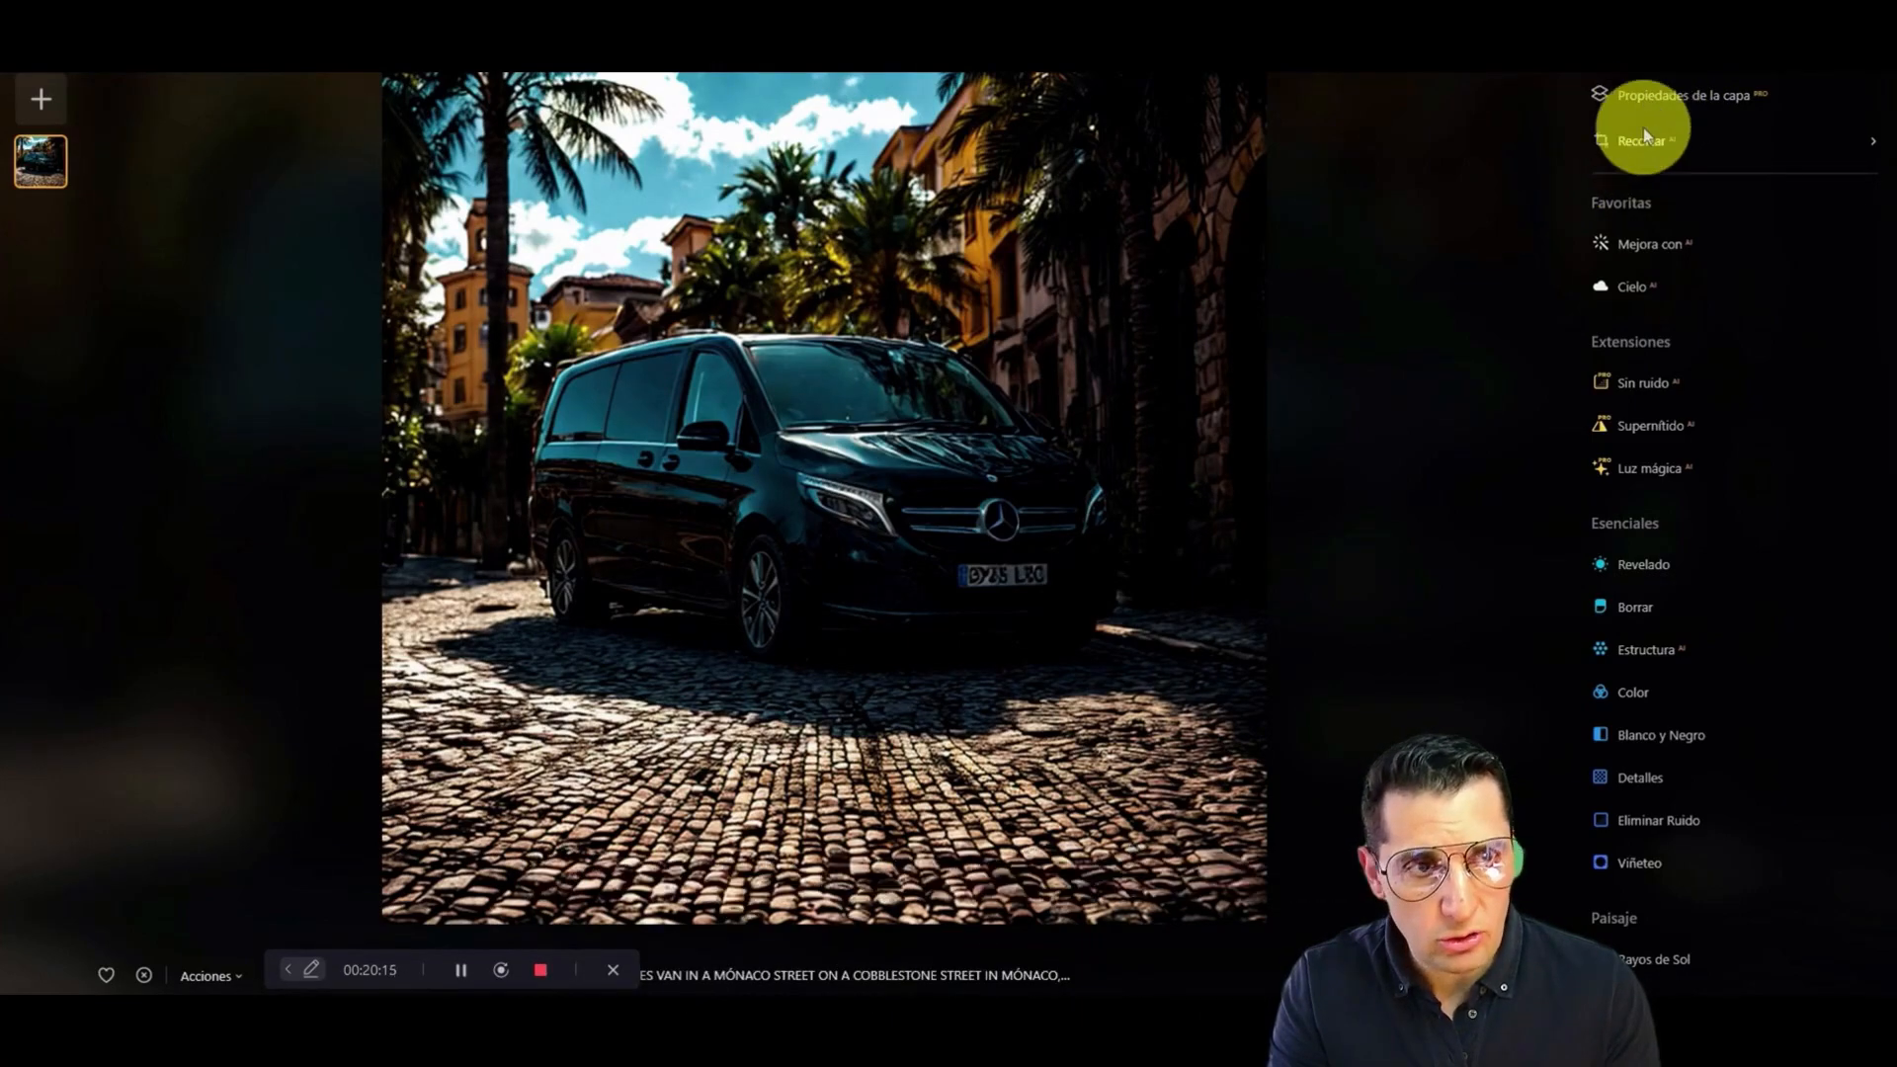
Step: Enhance the photo with Mejora con AI, setting Acento to 90 and Mejorador de Cielos to 58
{"action": "left_click", "coordinate": [1636, 243]}
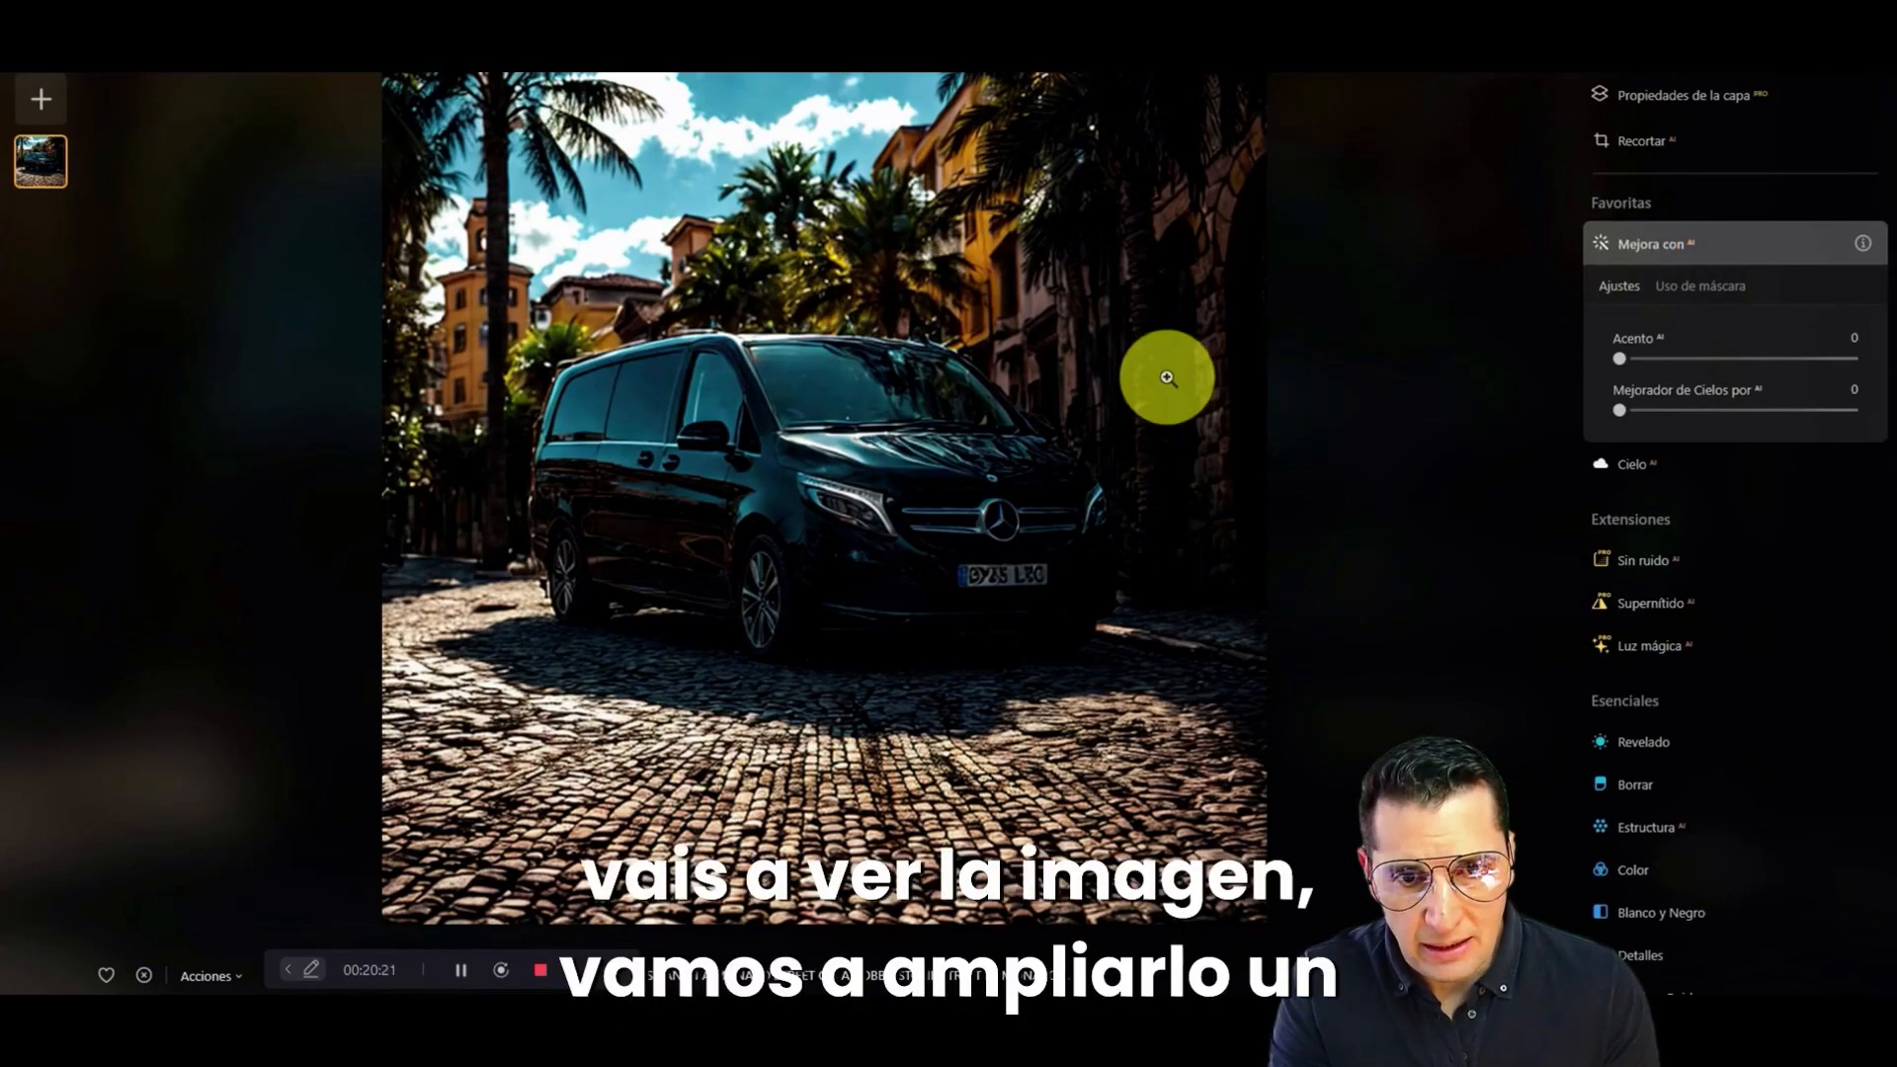
{"action": "scroll", "coordinate": [1167, 377], "scroll_direction": "up", "scroll_amount": 2}
{"action": "scroll", "coordinate": [1167, 377], "scroll_direction": "up", "scroll_amount": 1}
{"action": "scroll", "coordinate": [1167, 376], "scroll_direction": "down", "scroll_amount": 1}
{"action": "scroll", "coordinate": [1167, 377], "scroll_direction": "up", "scroll_amount": 1}
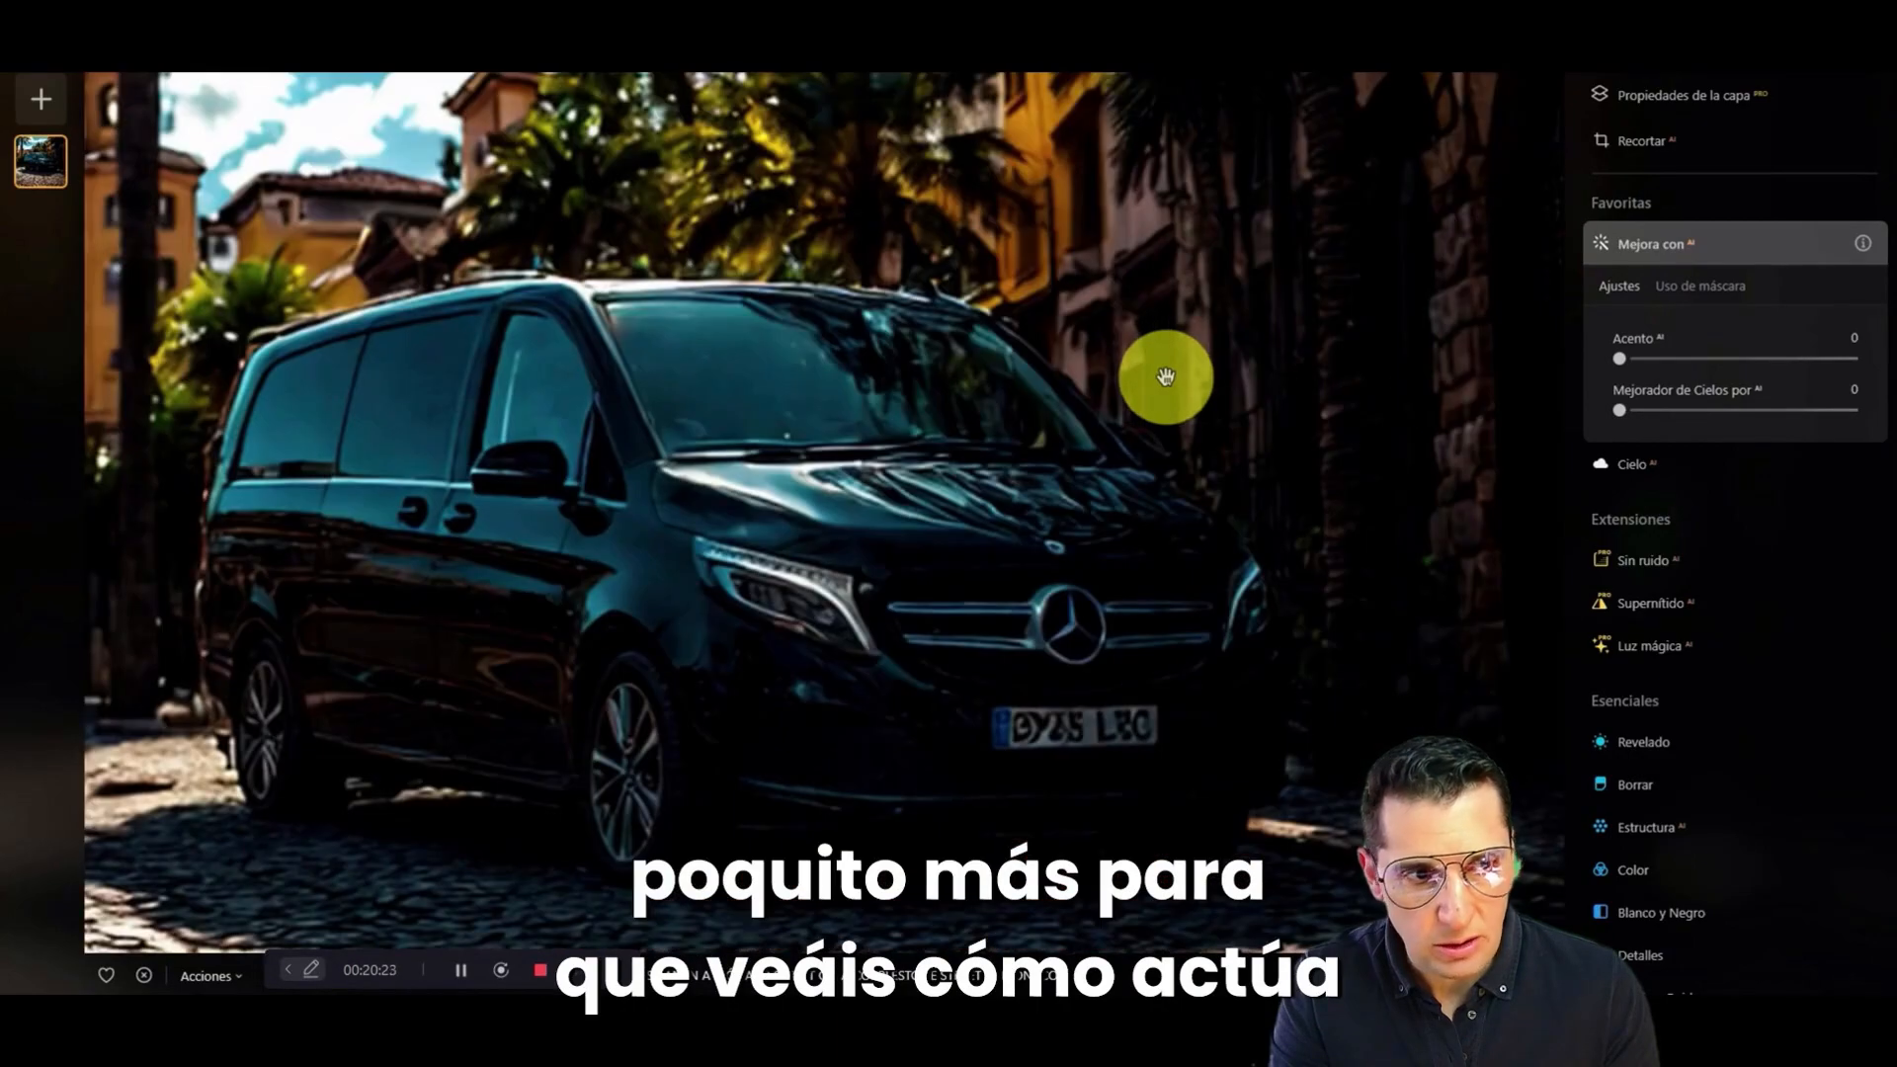
{"action": "left_click_drag", "start_coordinate": [1621, 358], "coordinate": [1796, 362]}
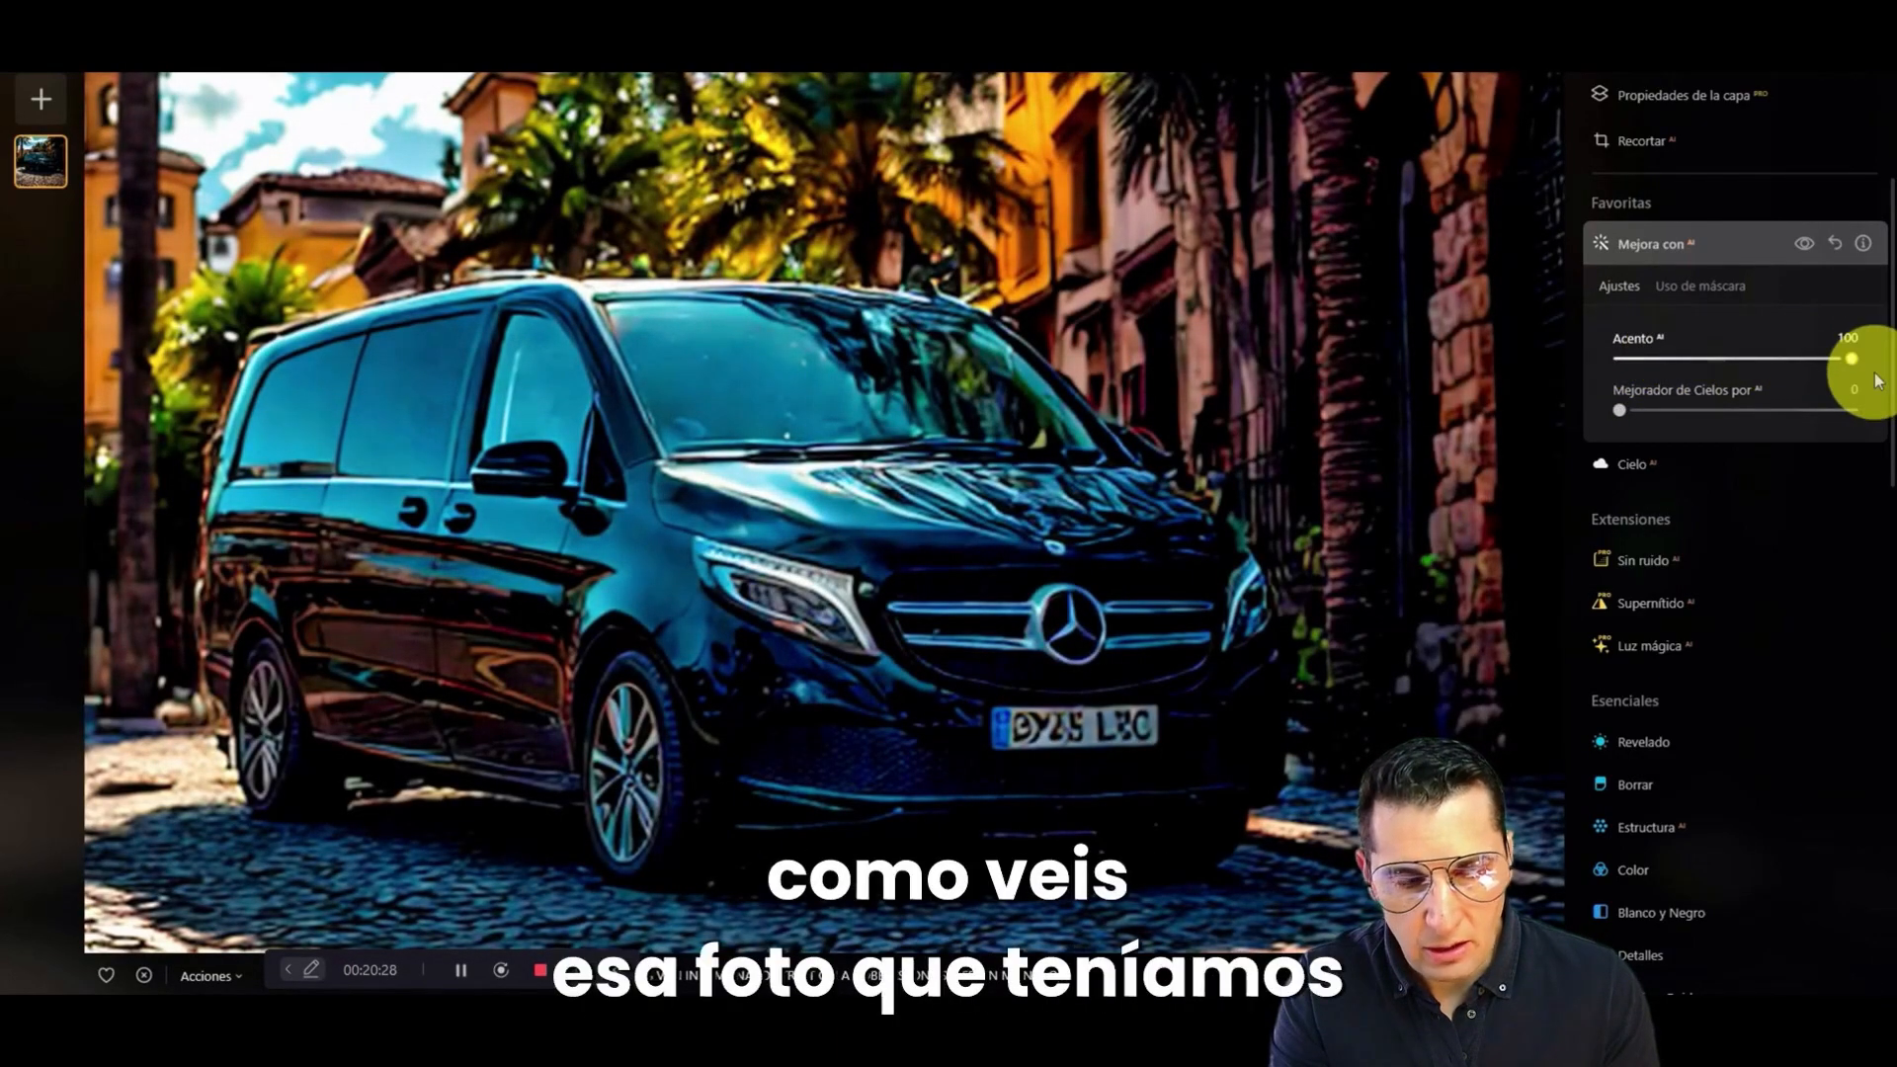
{"action": "left_click_drag", "start_coordinate": [1818, 371], "coordinate": [1692, 382]}
{"action": "left_click", "coordinate": [1024, 361]}
{"action": "left_click", "coordinate": [1021, 366]}
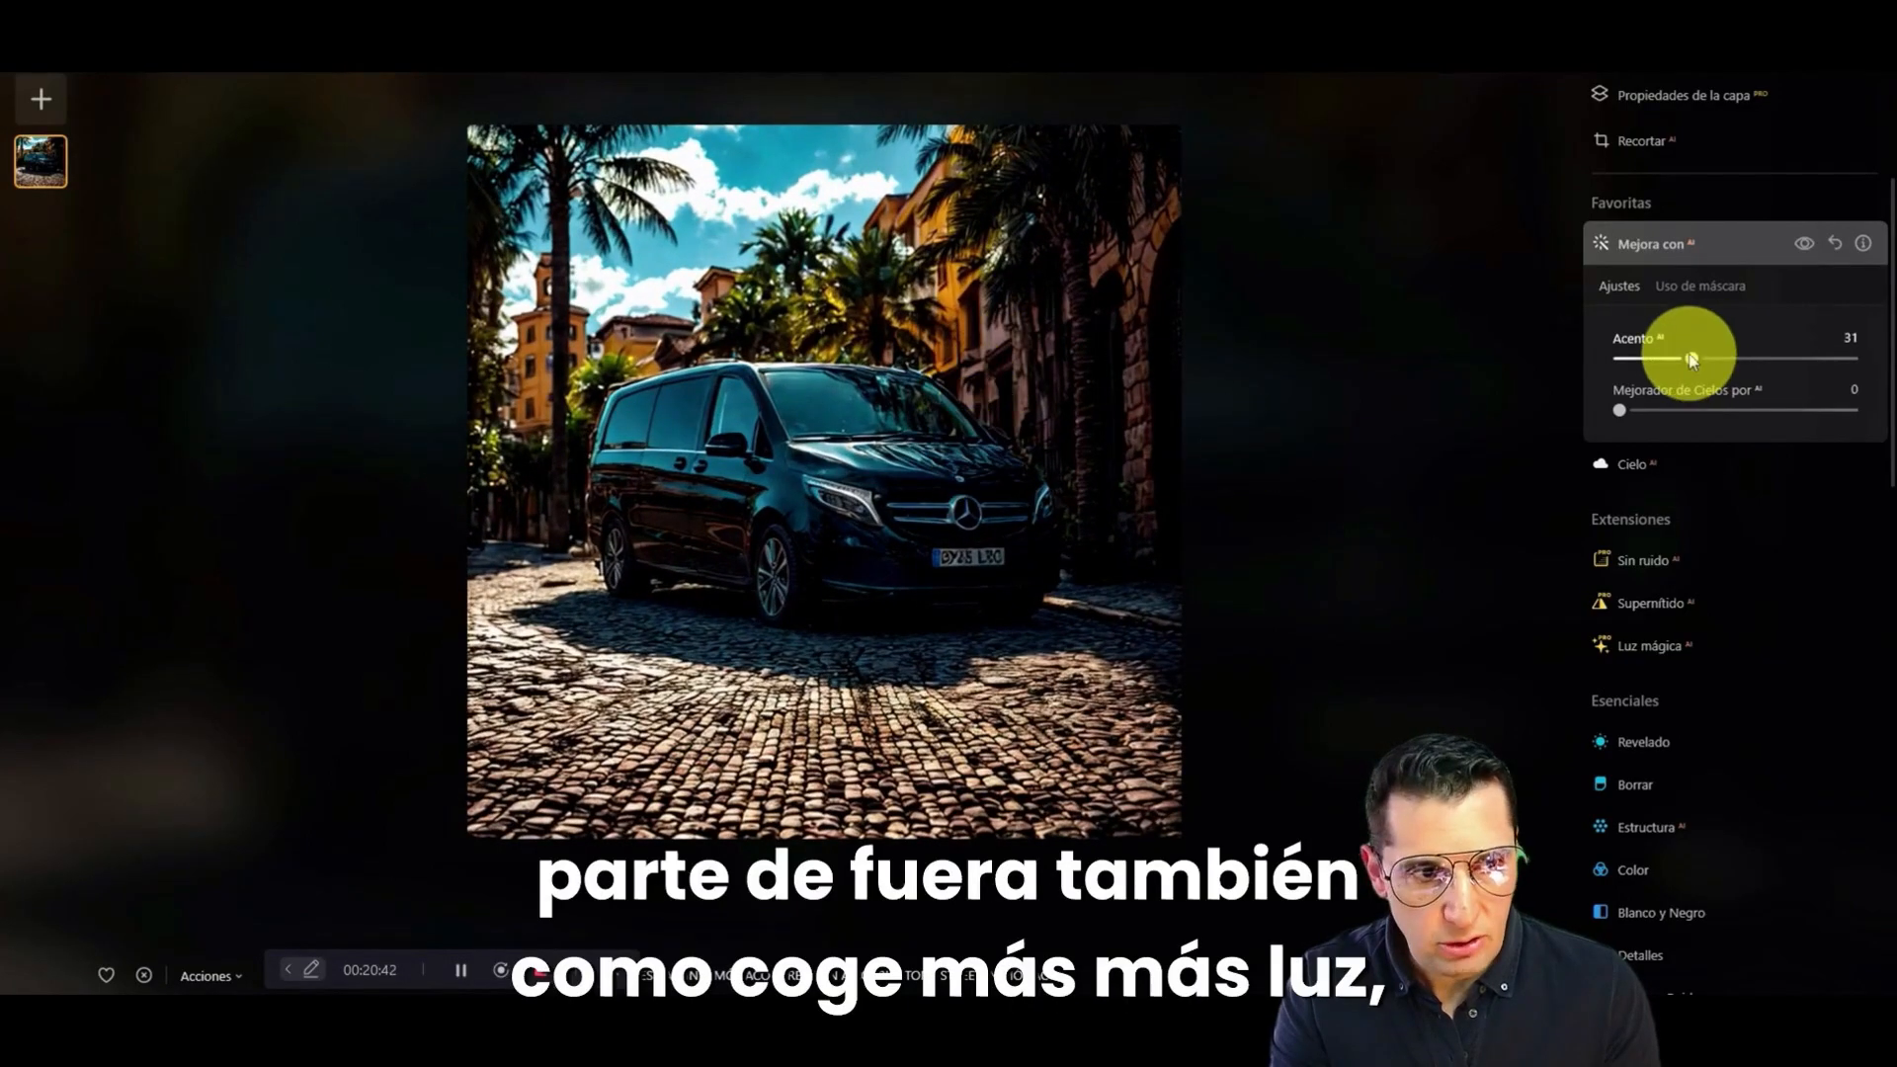
{"action": "left_click_drag", "start_coordinate": [1695, 358], "coordinate": [1857, 360]}
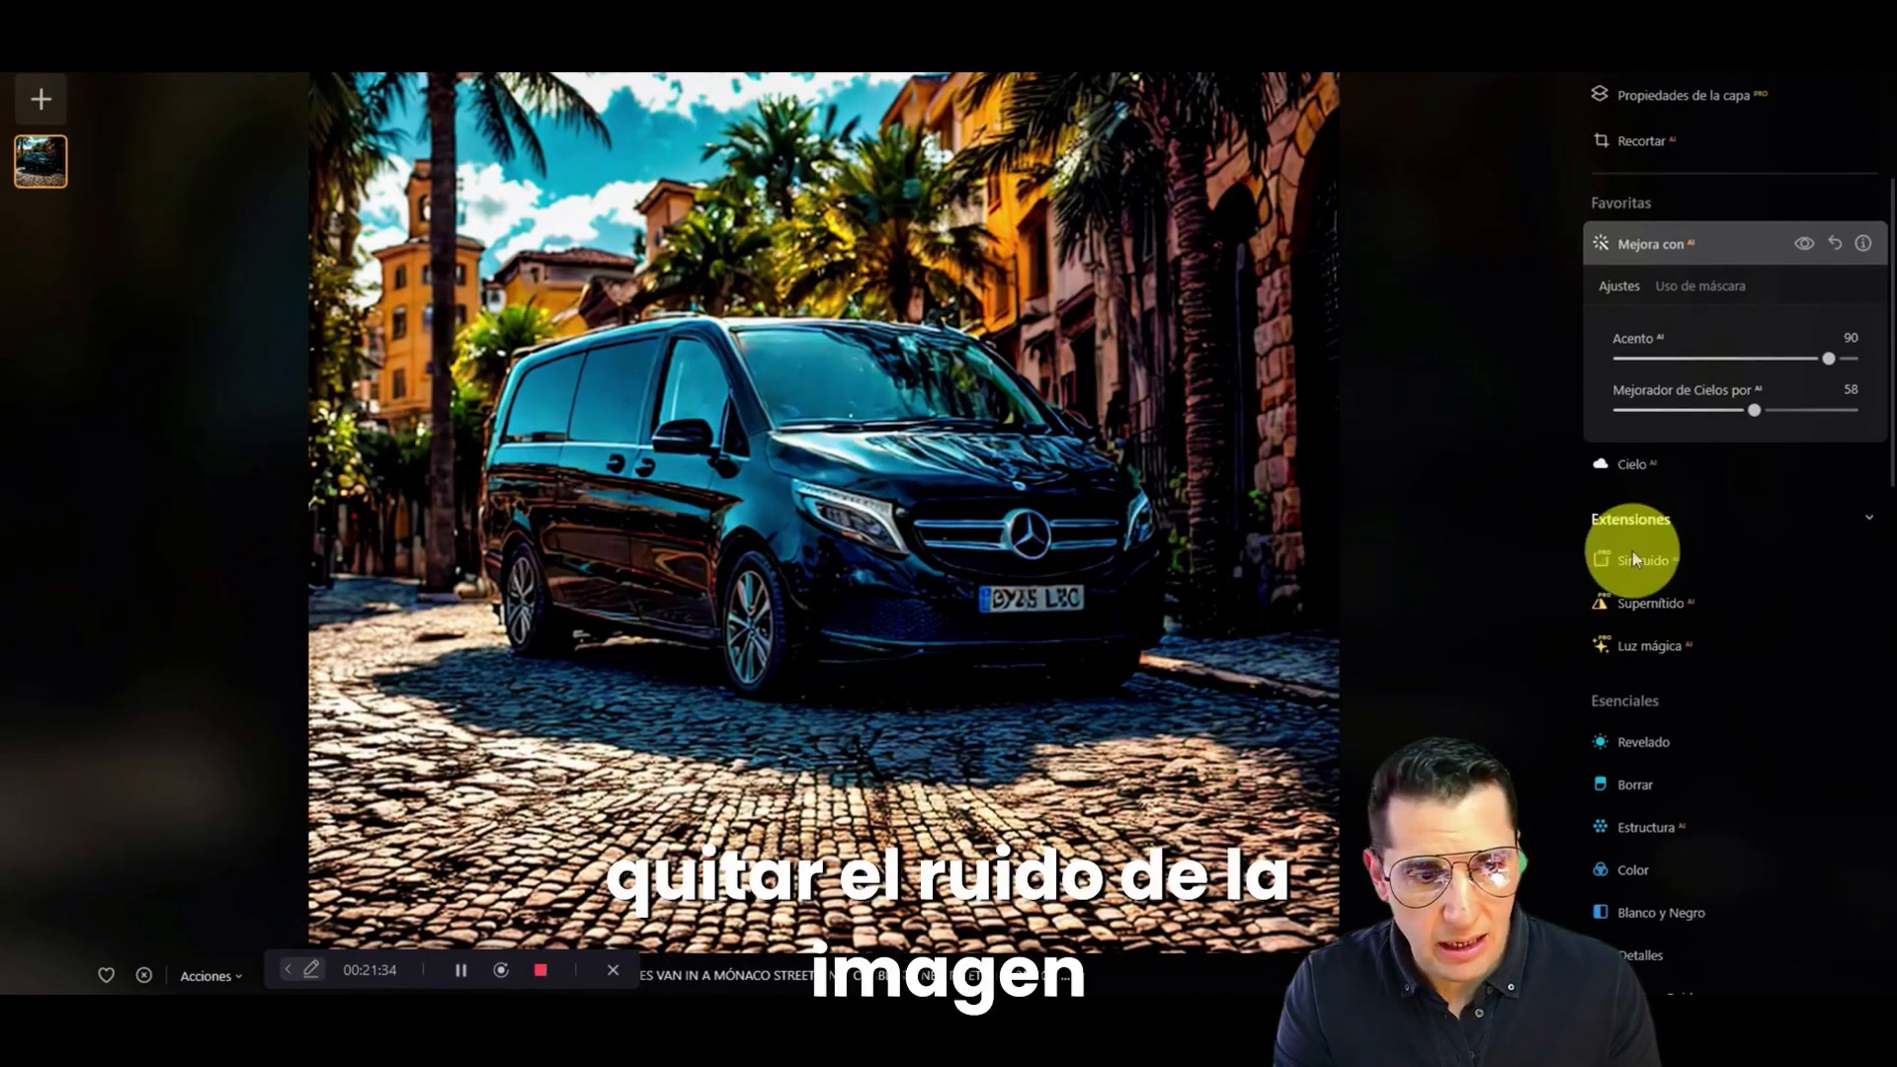
Step: Sharpen the photo with Supernítido AI, using the Universal mode at the Baja level
{"action": "left_click", "coordinate": [1644, 607]}
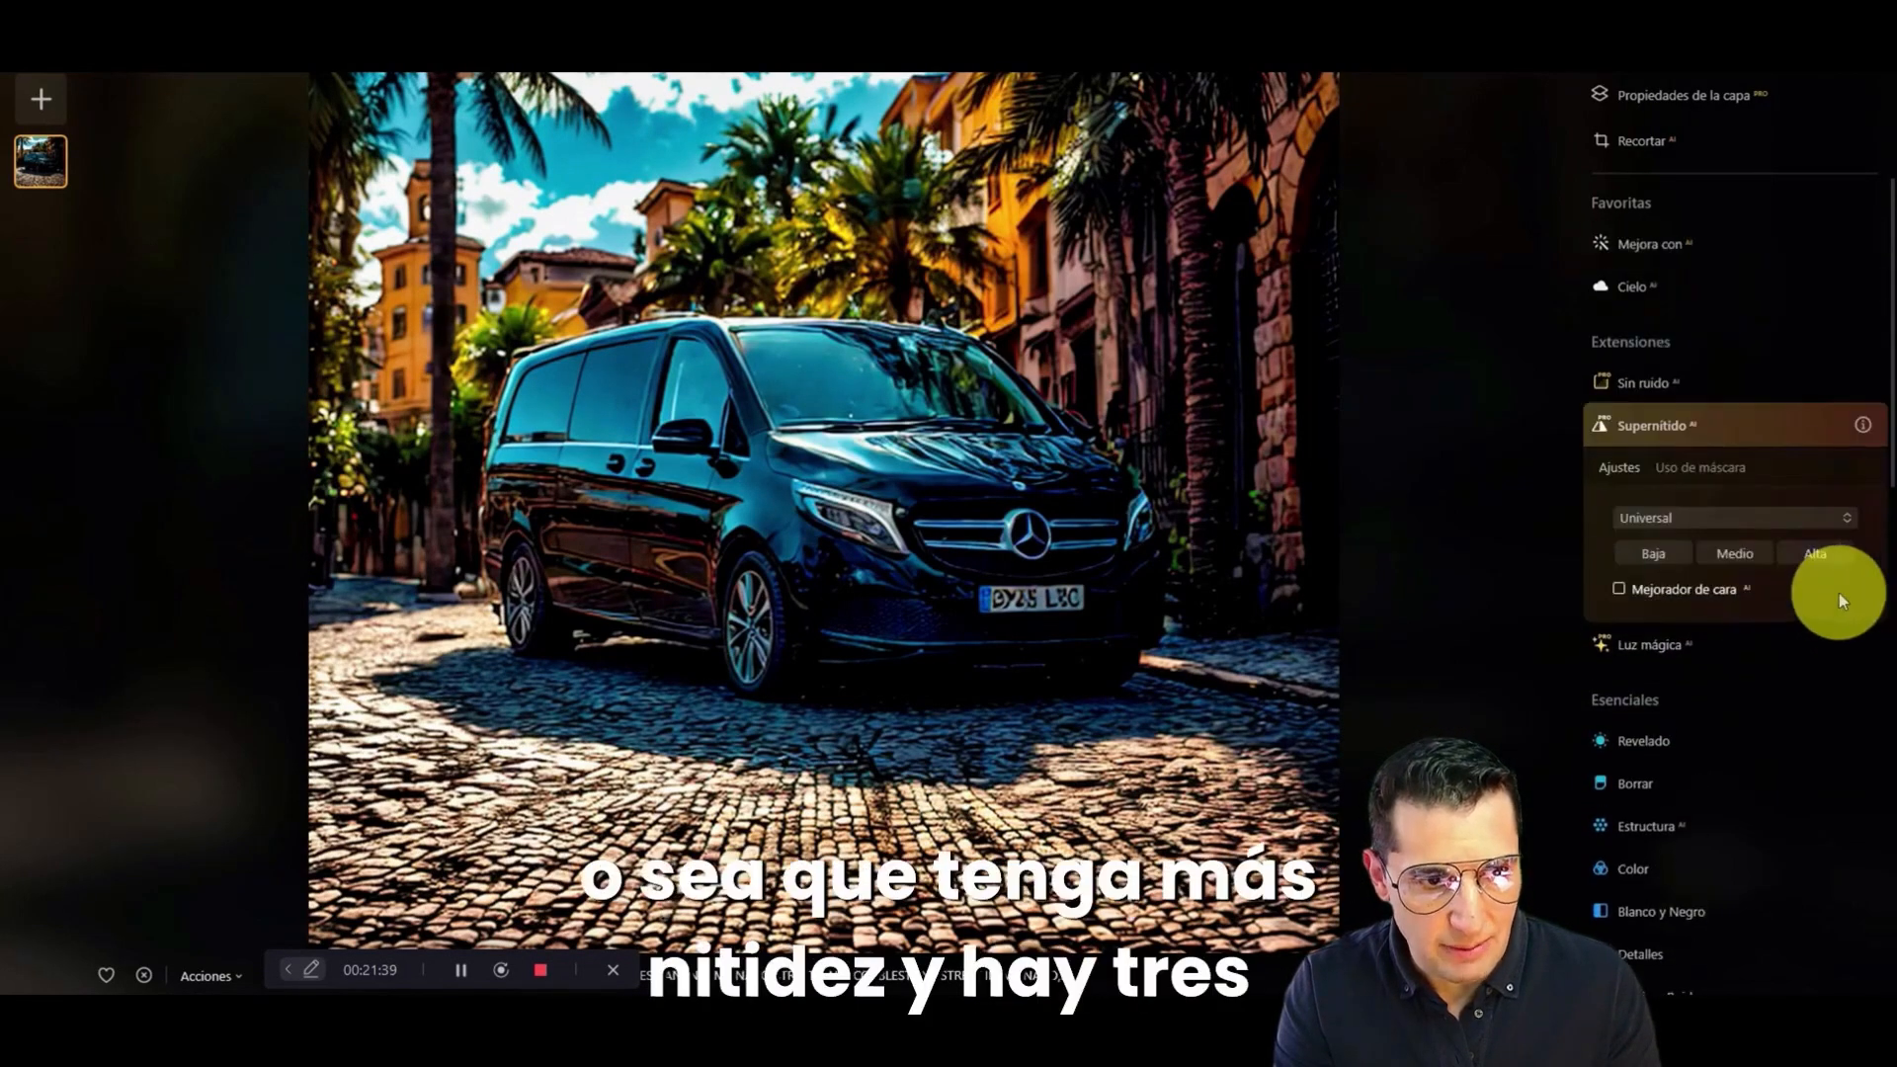
{"action": "left_click", "coordinate": [1770, 521]}
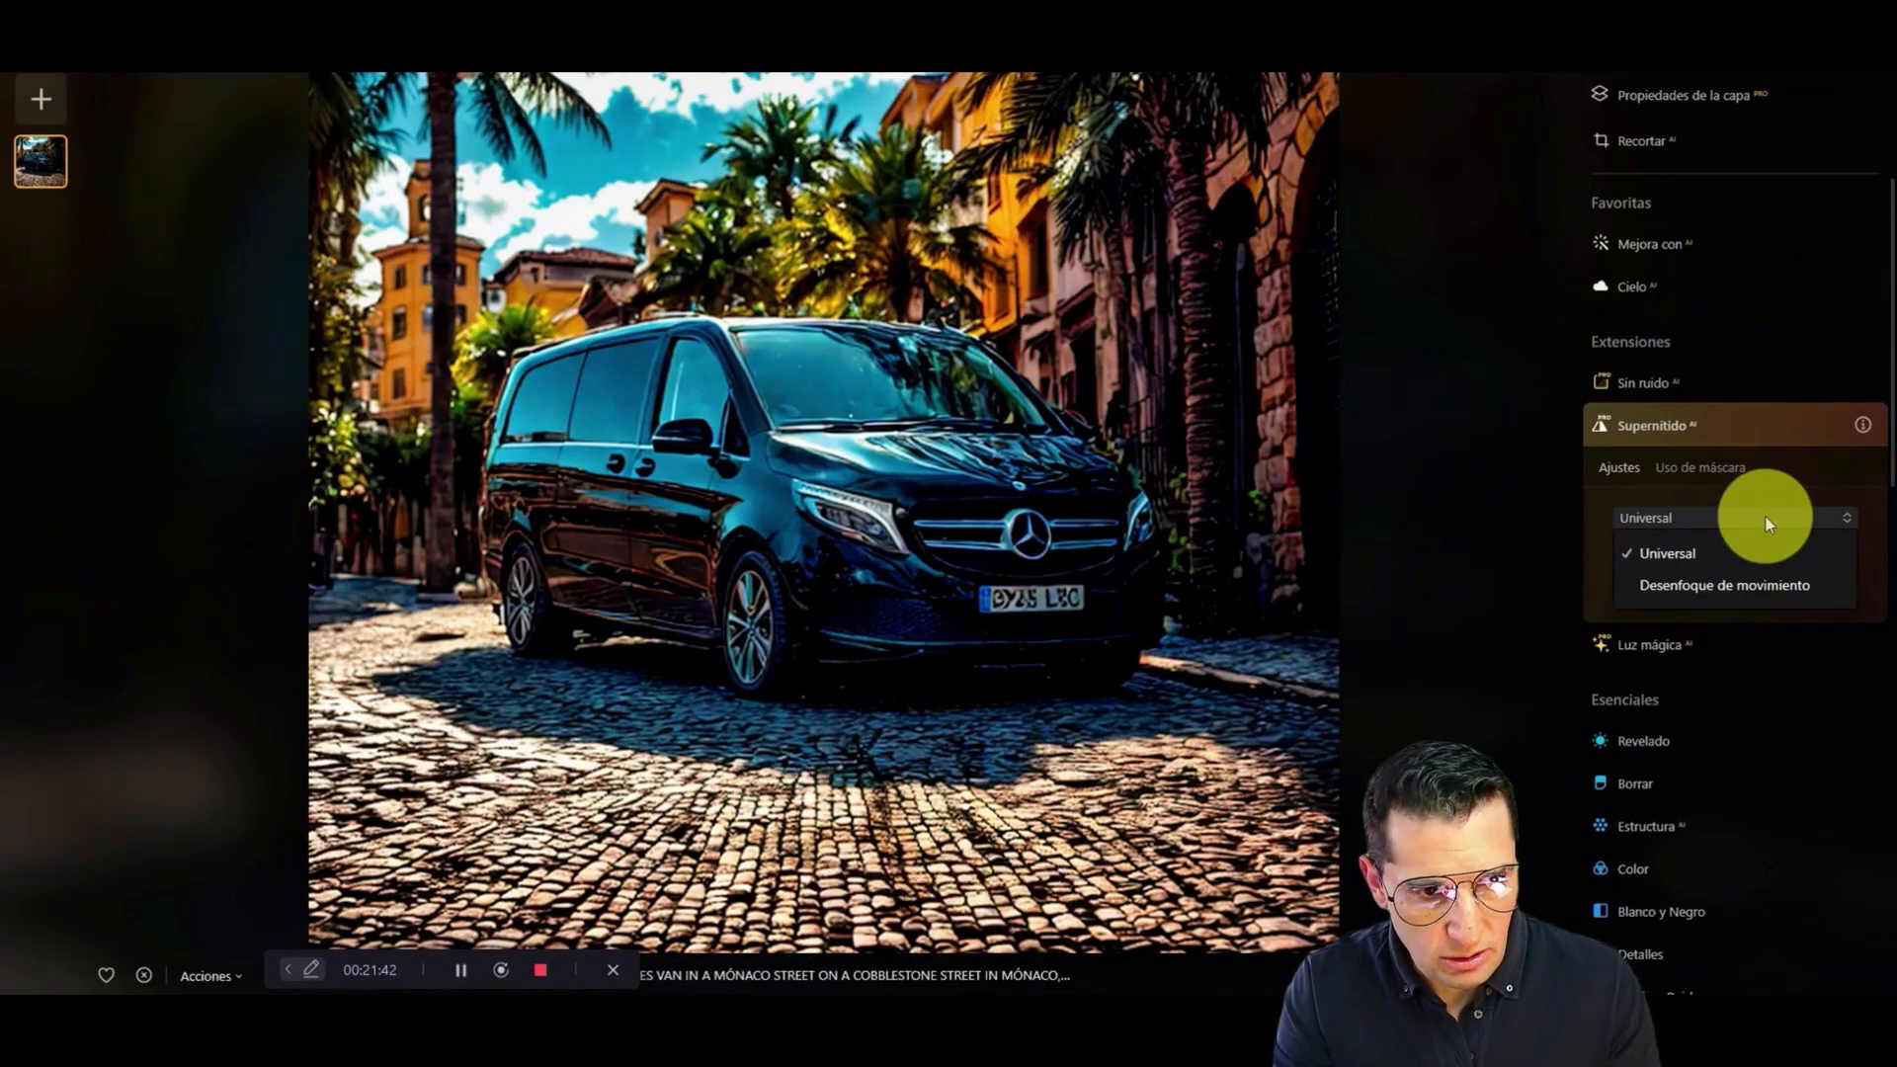
{"action": "left_click", "coordinate": [1764, 518]}
{"action": "left_click", "coordinate": [1647, 556]}
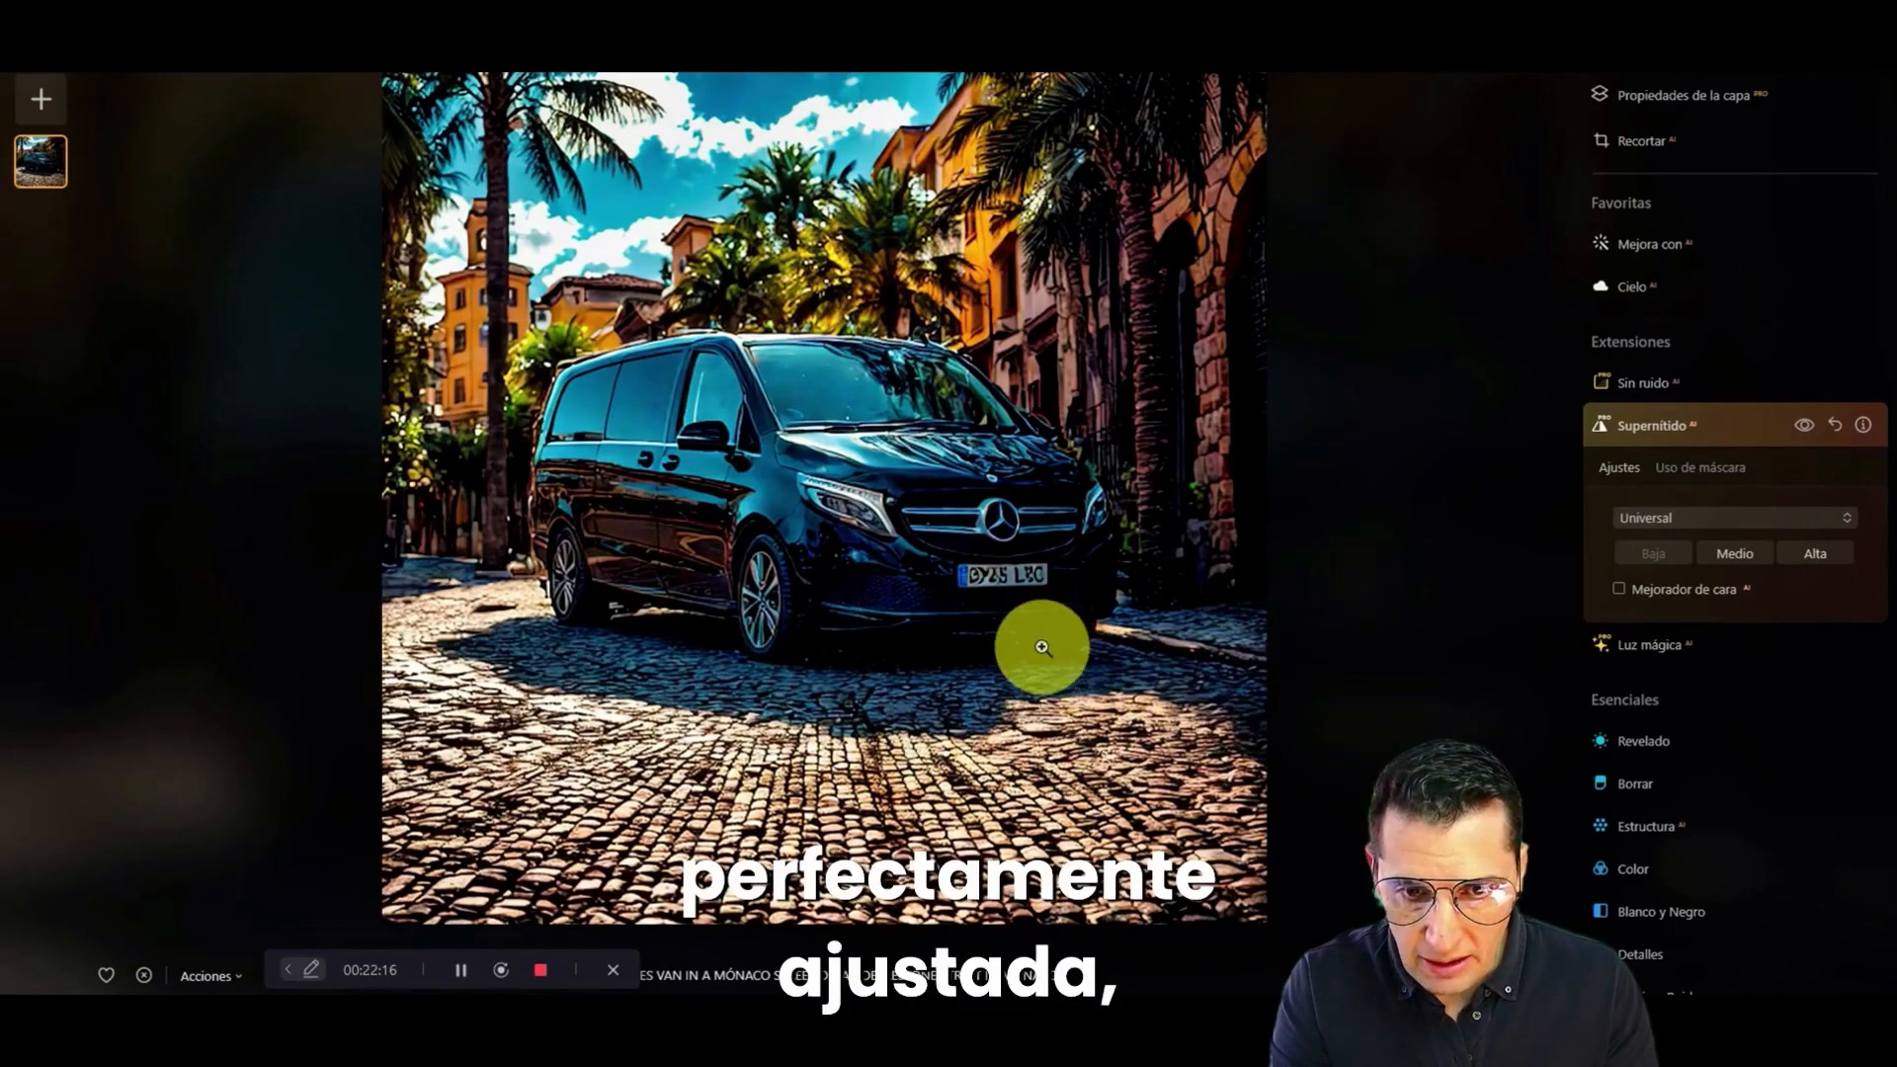
Step: Examine the sharpened photo at different magnifications, checking how the van fits into the street and its scale against the building door
{"action": "scroll", "coordinate": [1088, 366], "scroll_direction": "up", "scroll_amount": 1}
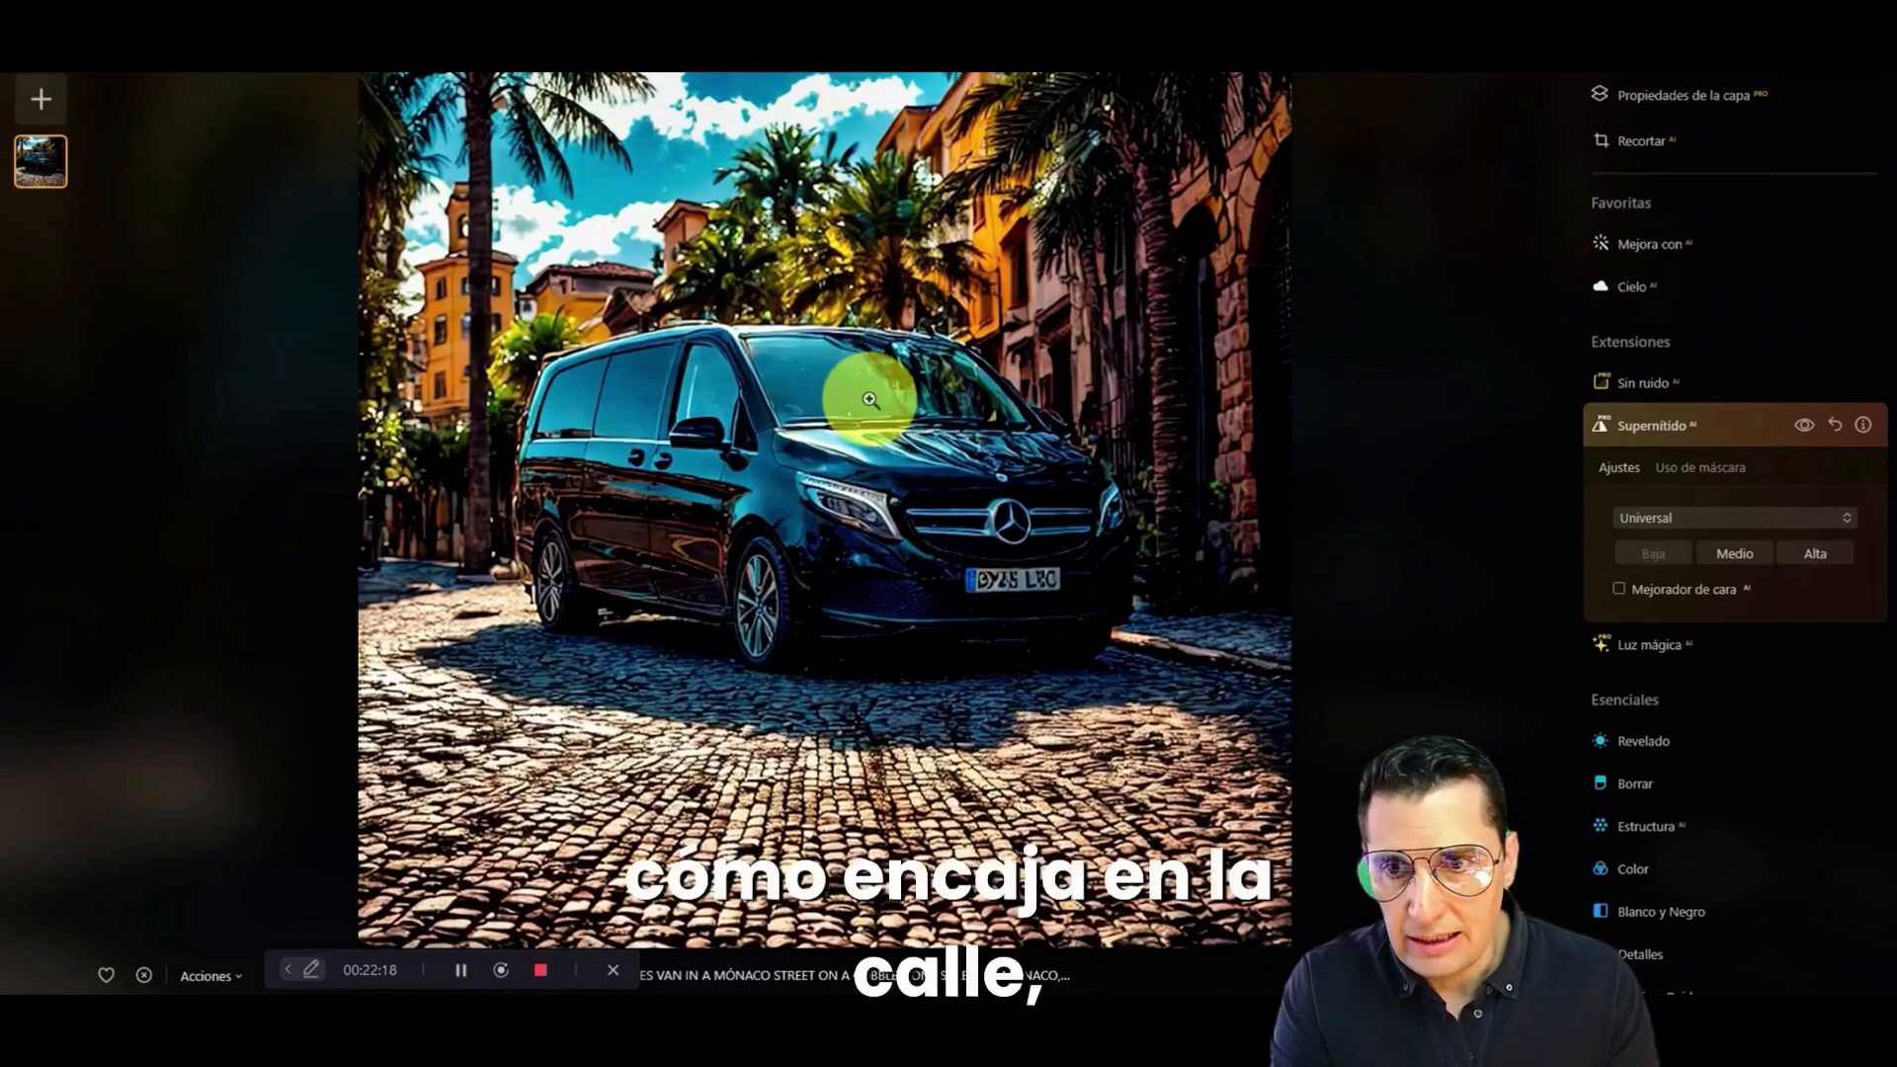
{"action": "scroll", "coordinate": [855, 399], "scroll_direction": "down", "scroll_amount": 3}
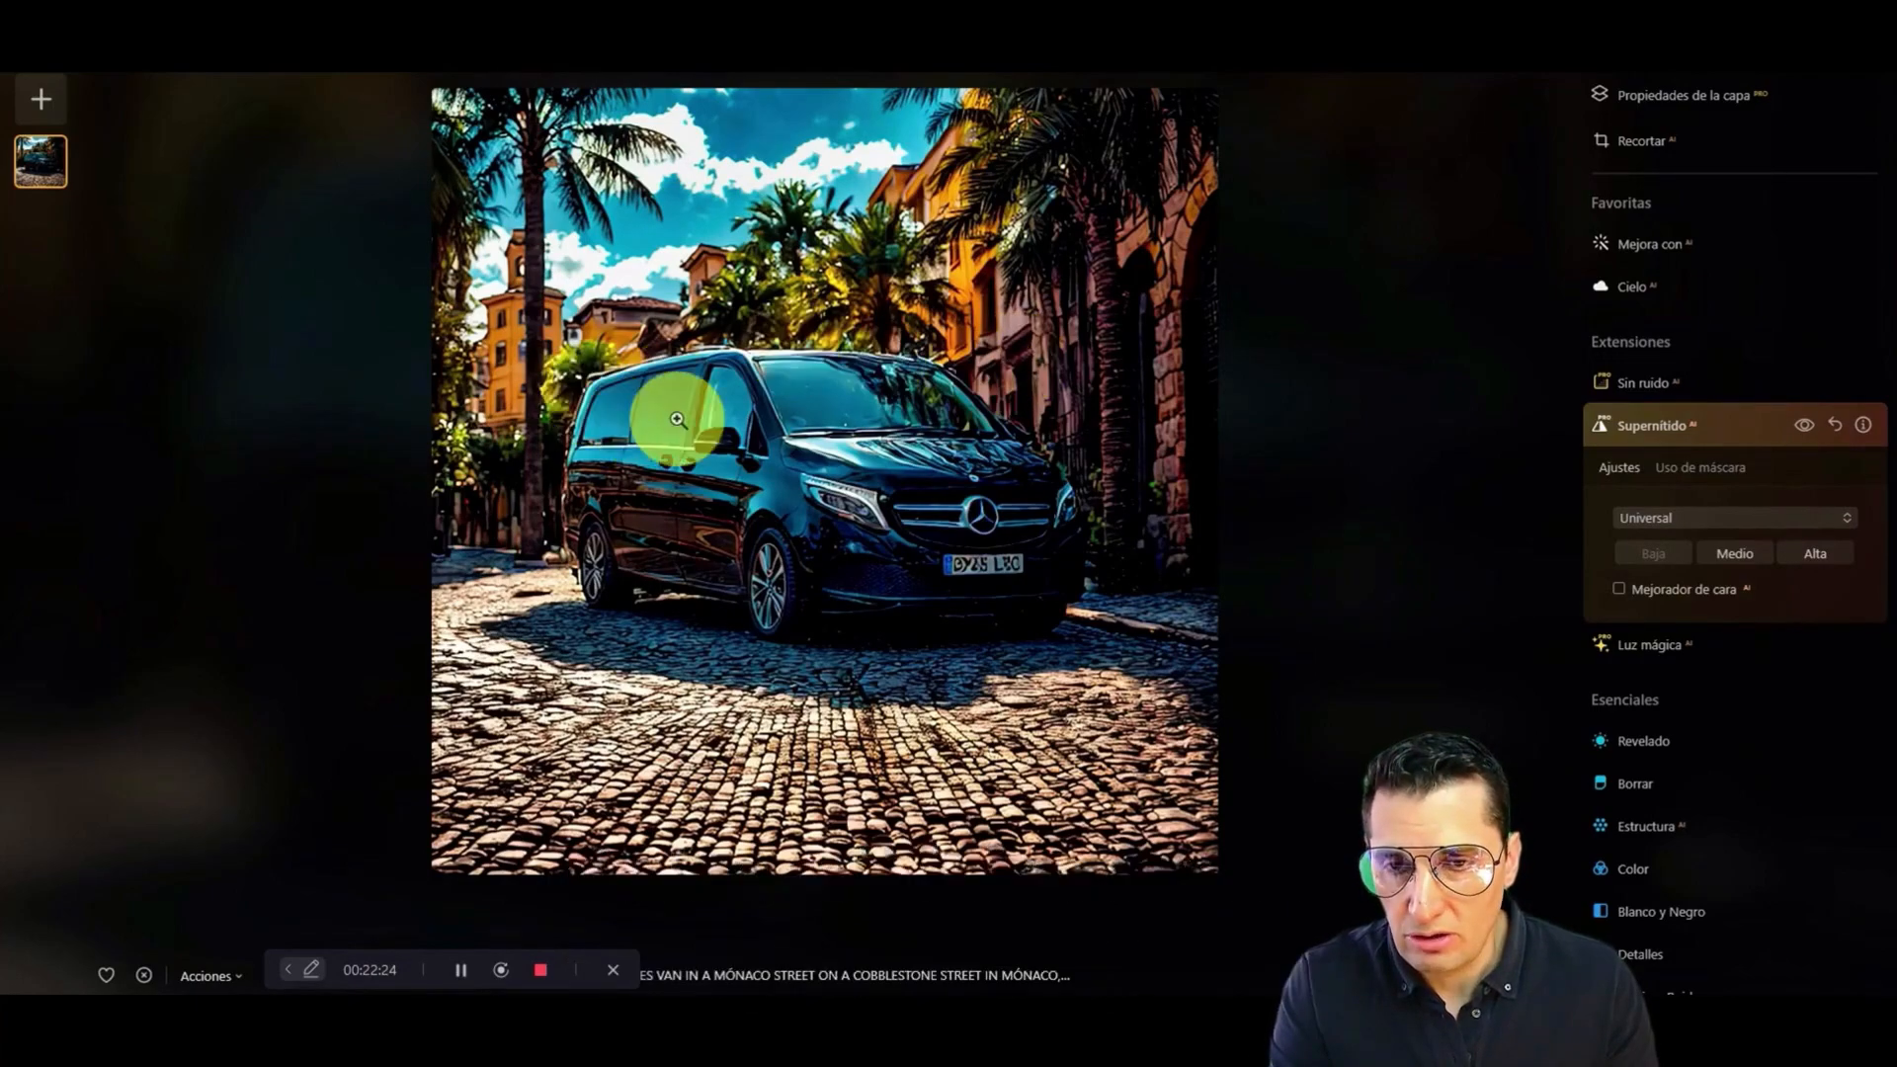
{"action": "scroll", "coordinate": [1018, 467], "scroll_direction": "down", "scroll_amount": 1}
{"action": "scroll", "coordinate": [1095, 479], "scroll_direction": "down", "scroll_amount": 1}
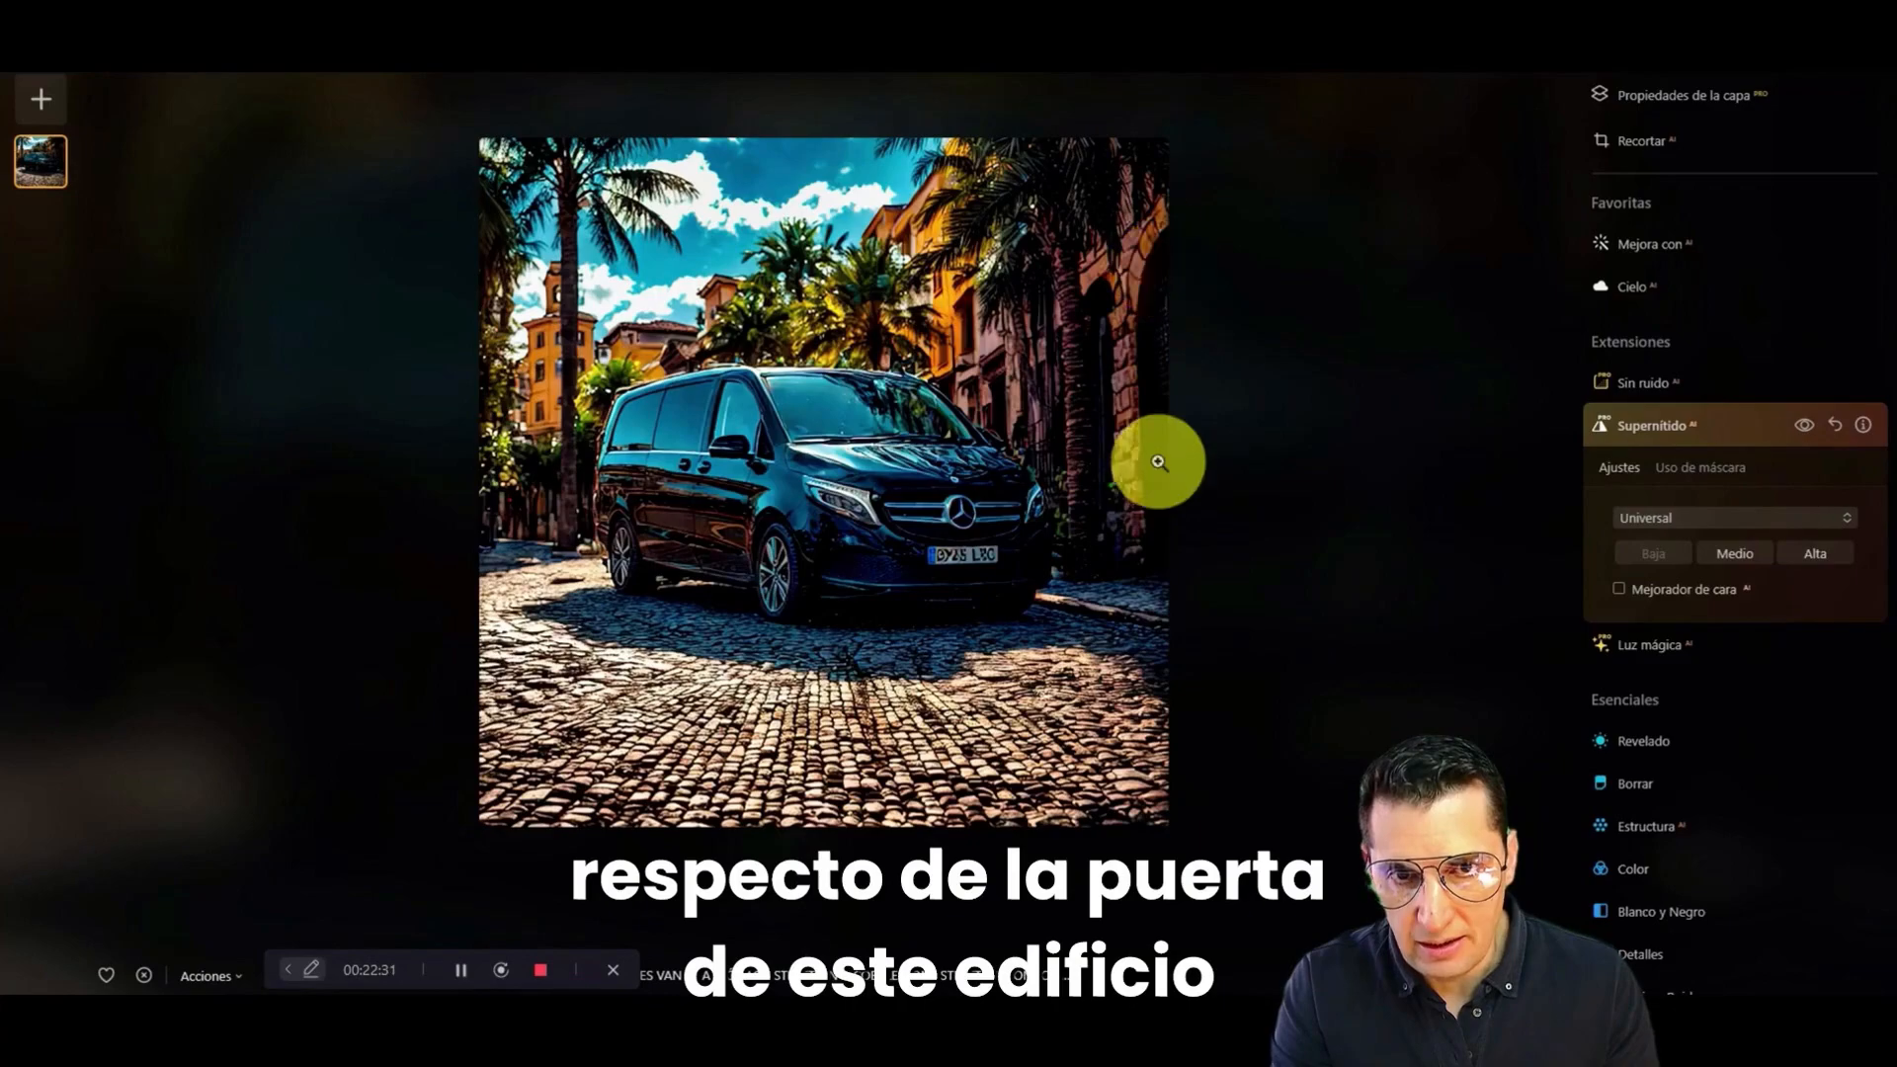
{"action": "scroll", "coordinate": [1045, 512], "scroll_direction": "up", "scroll_amount": 2}
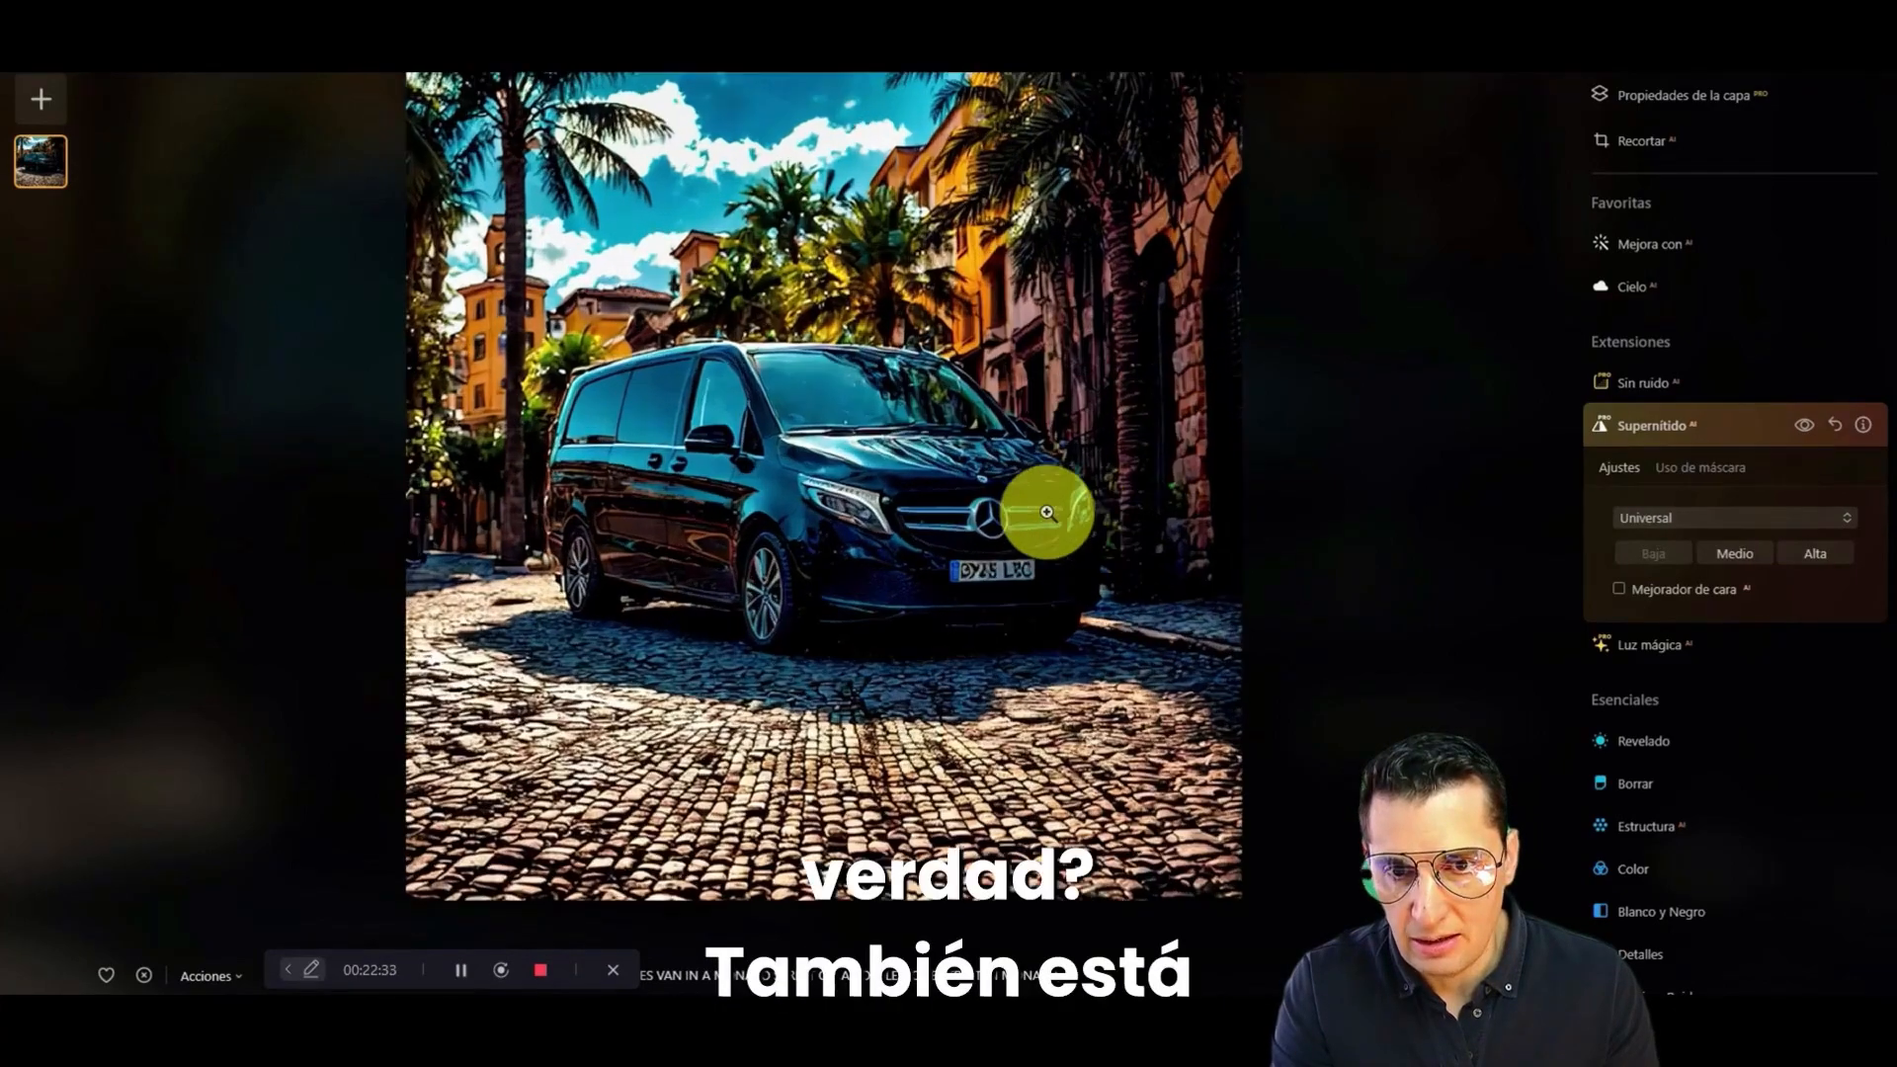
{"action": "scroll", "coordinate": [1048, 509], "scroll_direction": "down", "scroll_amount": 1}
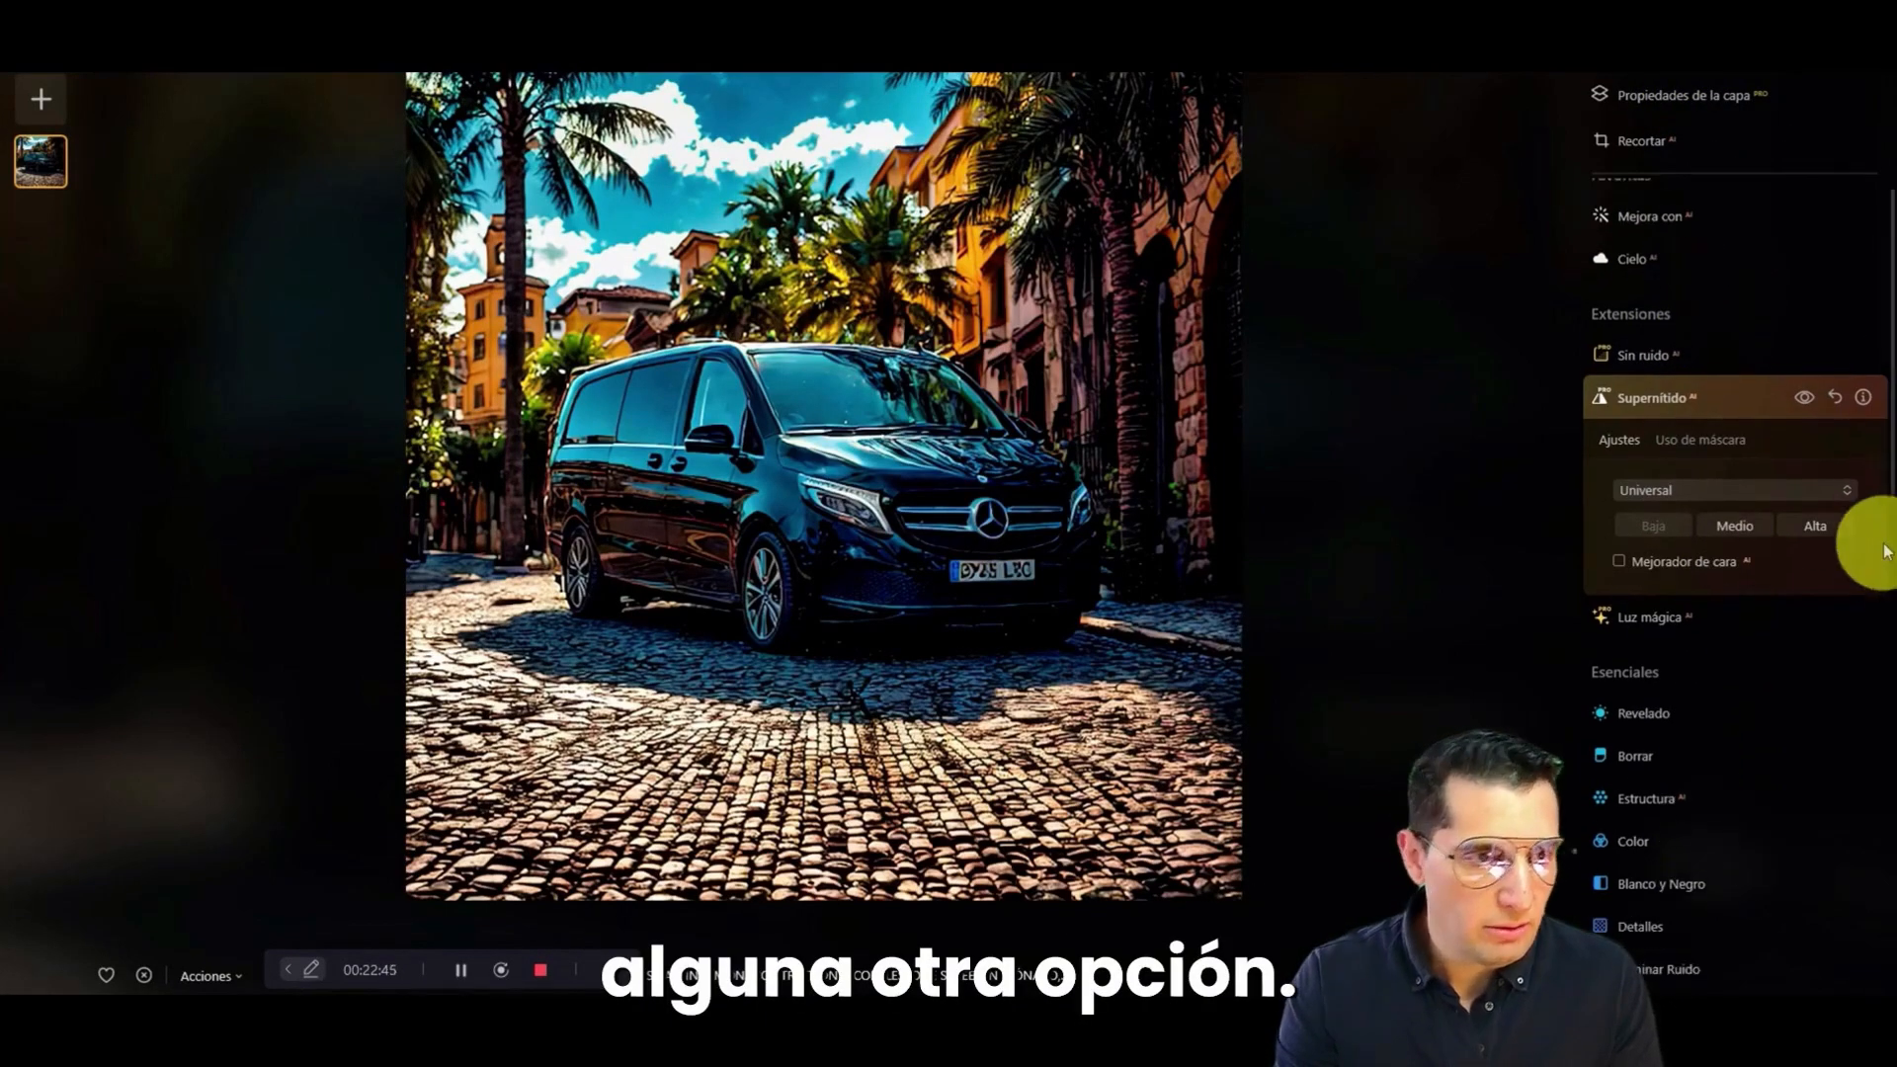
Step: Relight the photo with Reiluminar AI, setting Brillo cerca to 12, Brillo lejos to 11 and Profundidad to 40
{"action": "scroll", "coordinate": [1863, 466], "scroll_direction": "down", "scroll_amount": 5}
{"action": "scroll", "coordinate": [1877, 481], "scroll_direction": "up", "scroll_amount": 3}
{"action": "scroll", "coordinate": [1872, 479], "scroll_direction": "down", "scroll_amount": 1}
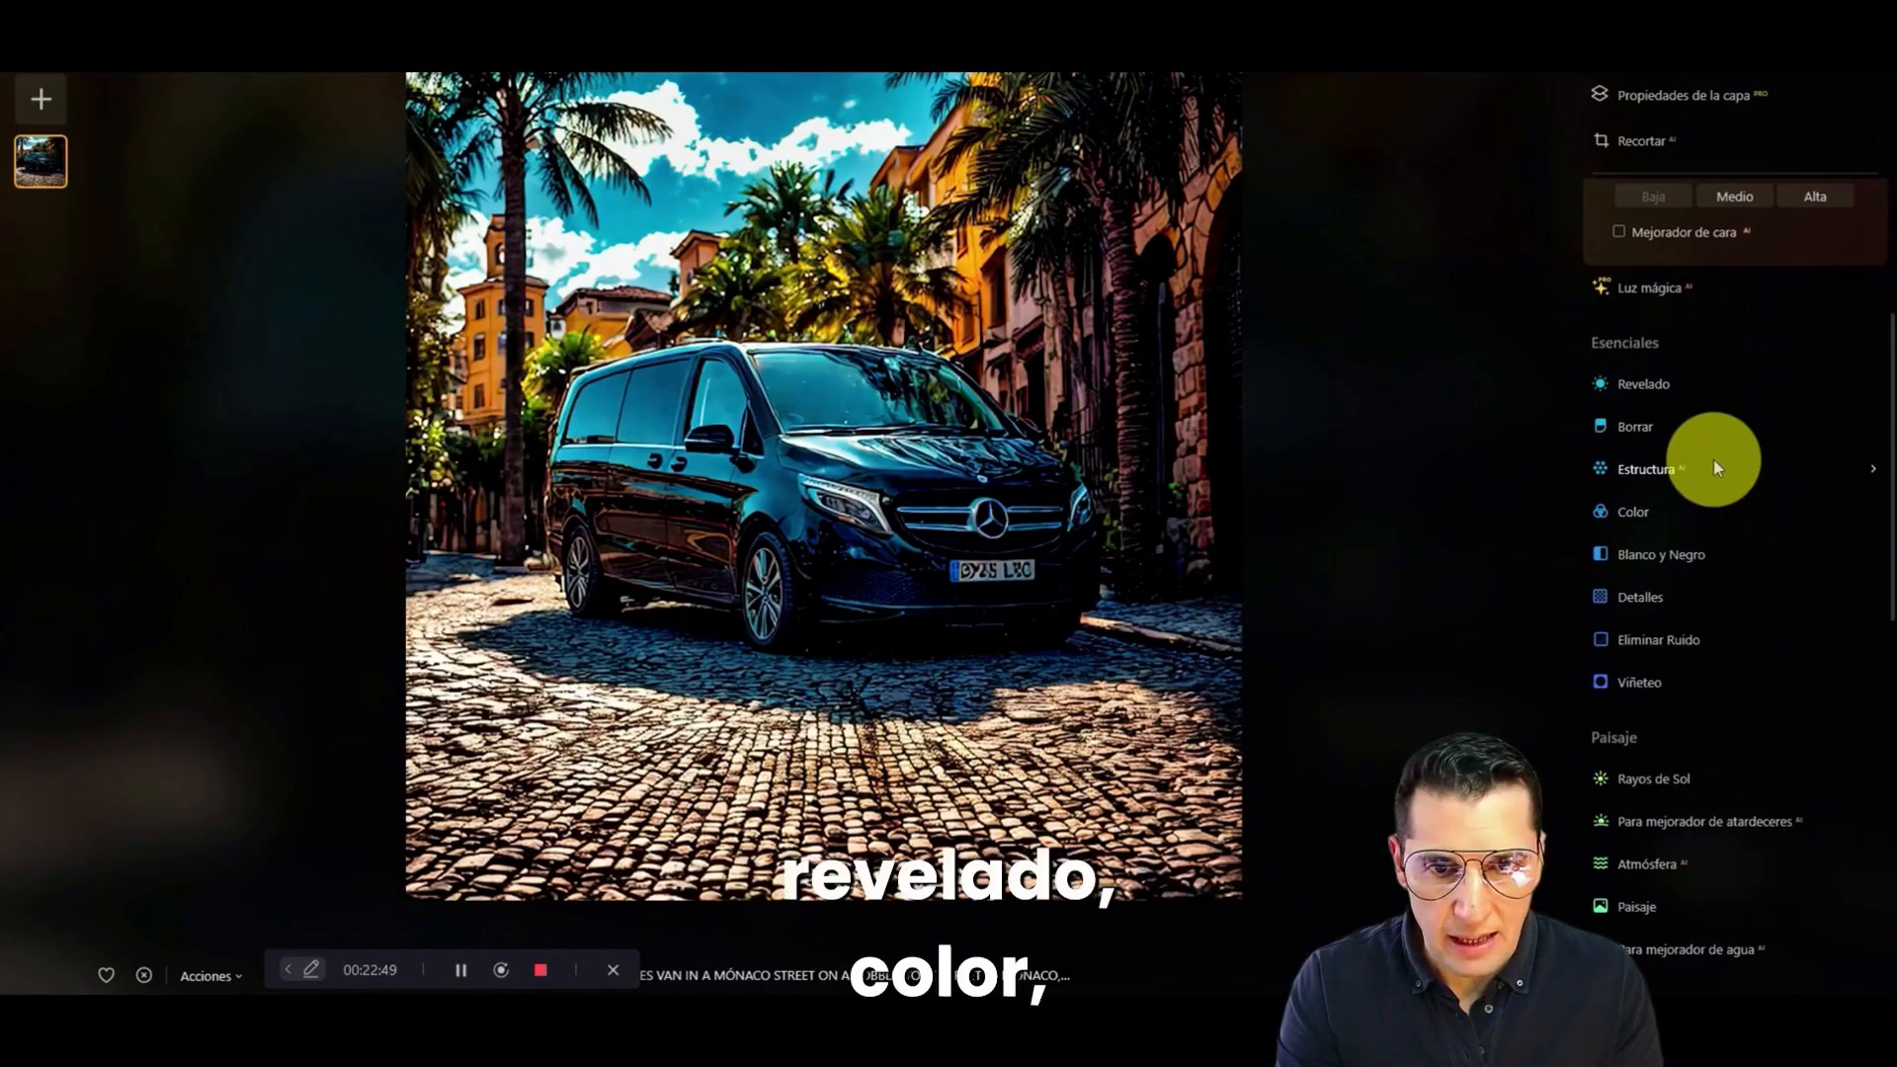
{"action": "scroll", "coordinate": [1713, 461], "scroll_direction": "down", "scroll_amount": 3}
{"action": "scroll", "coordinate": [1712, 462], "scroll_direction": "down", "scroll_amount": 2}
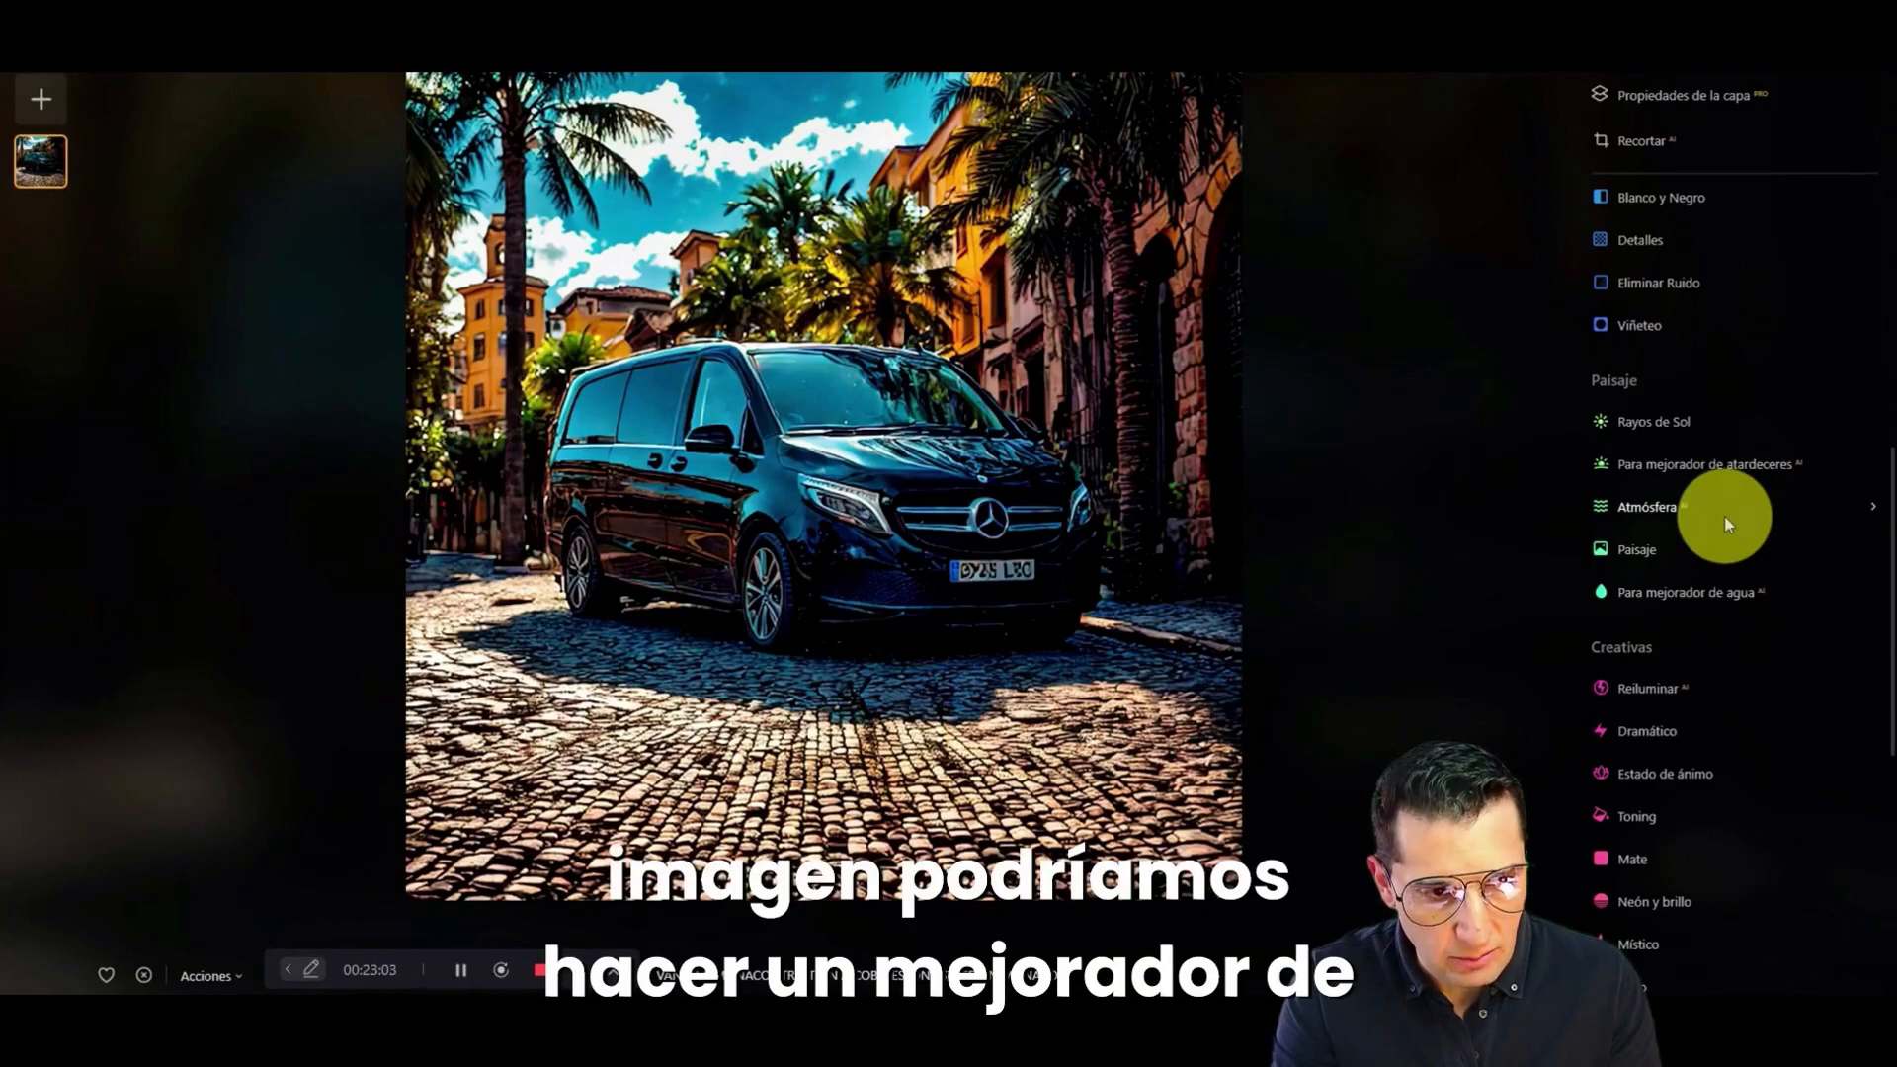
{"action": "scroll", "coordinate": [1723, 516], "scroll_direction": "down", "scroll_amount": 3}
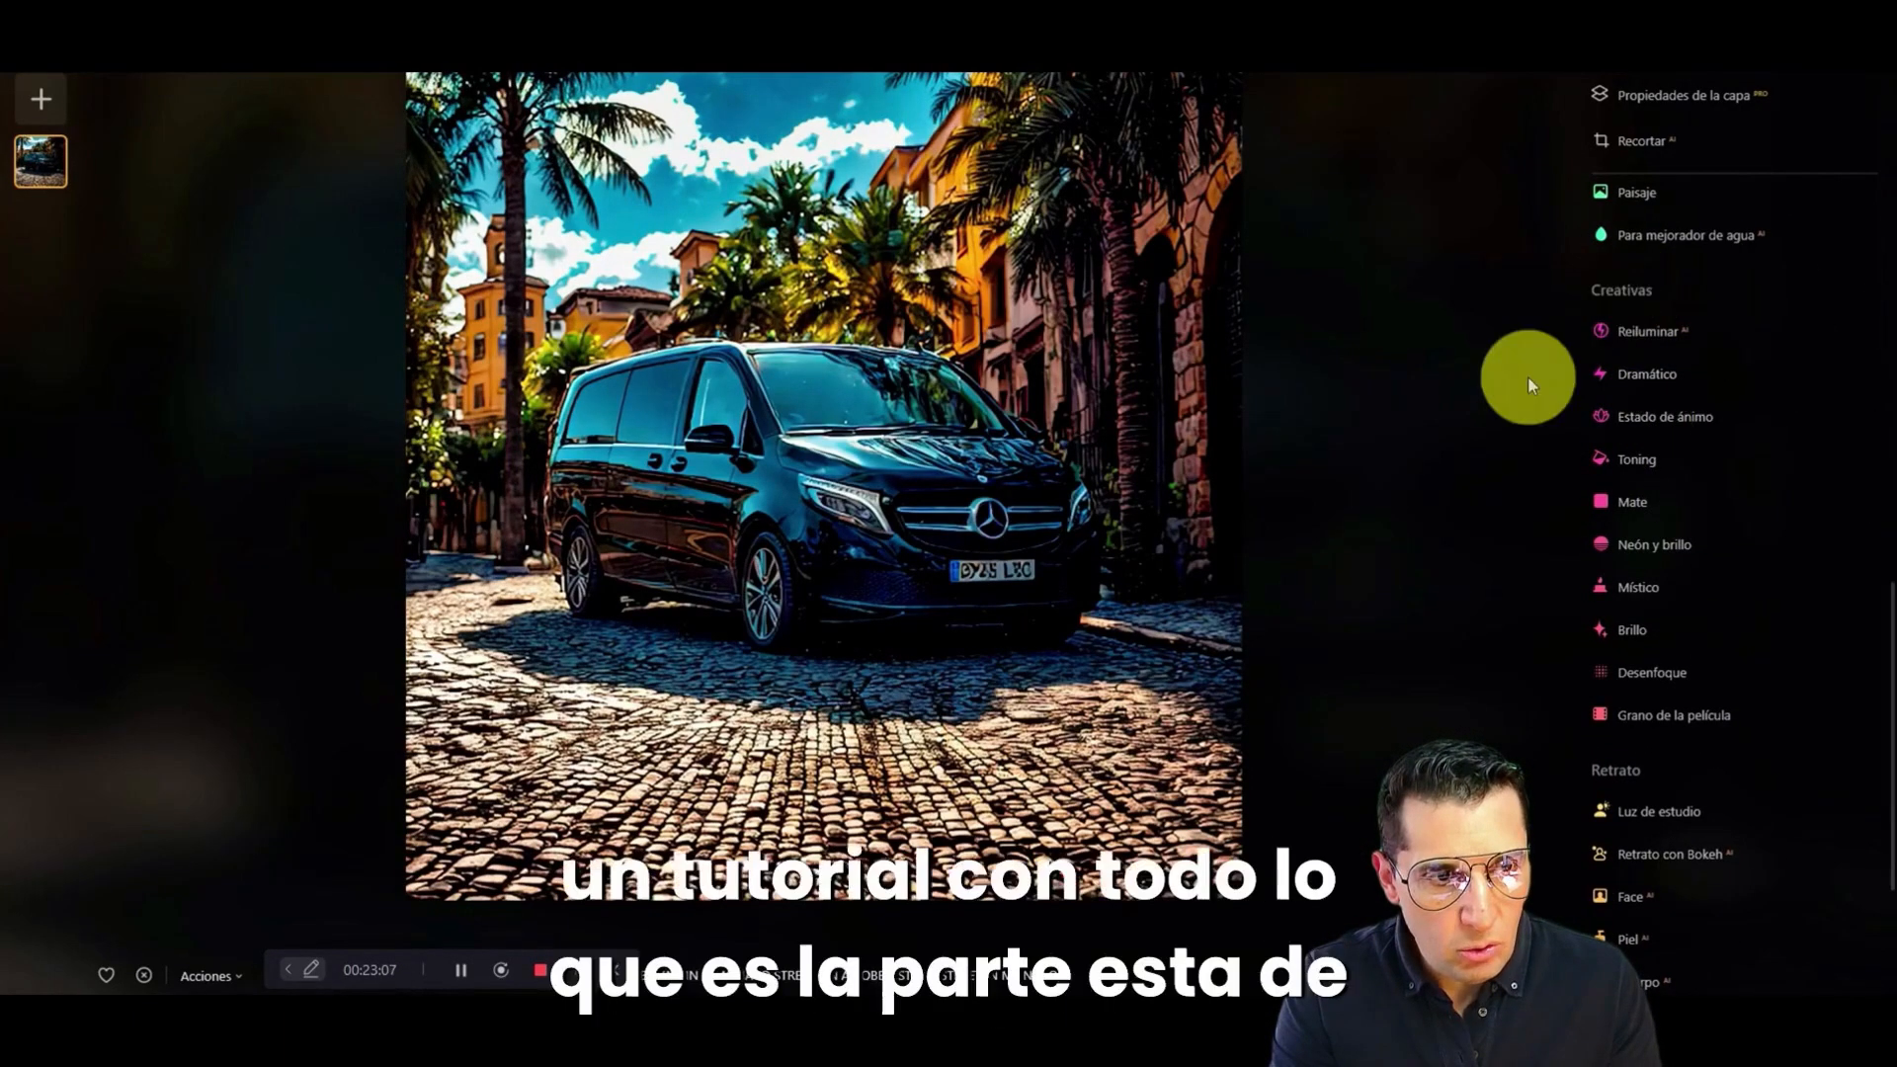
{"action": "left_click", "coordinate": [1646, 334]}
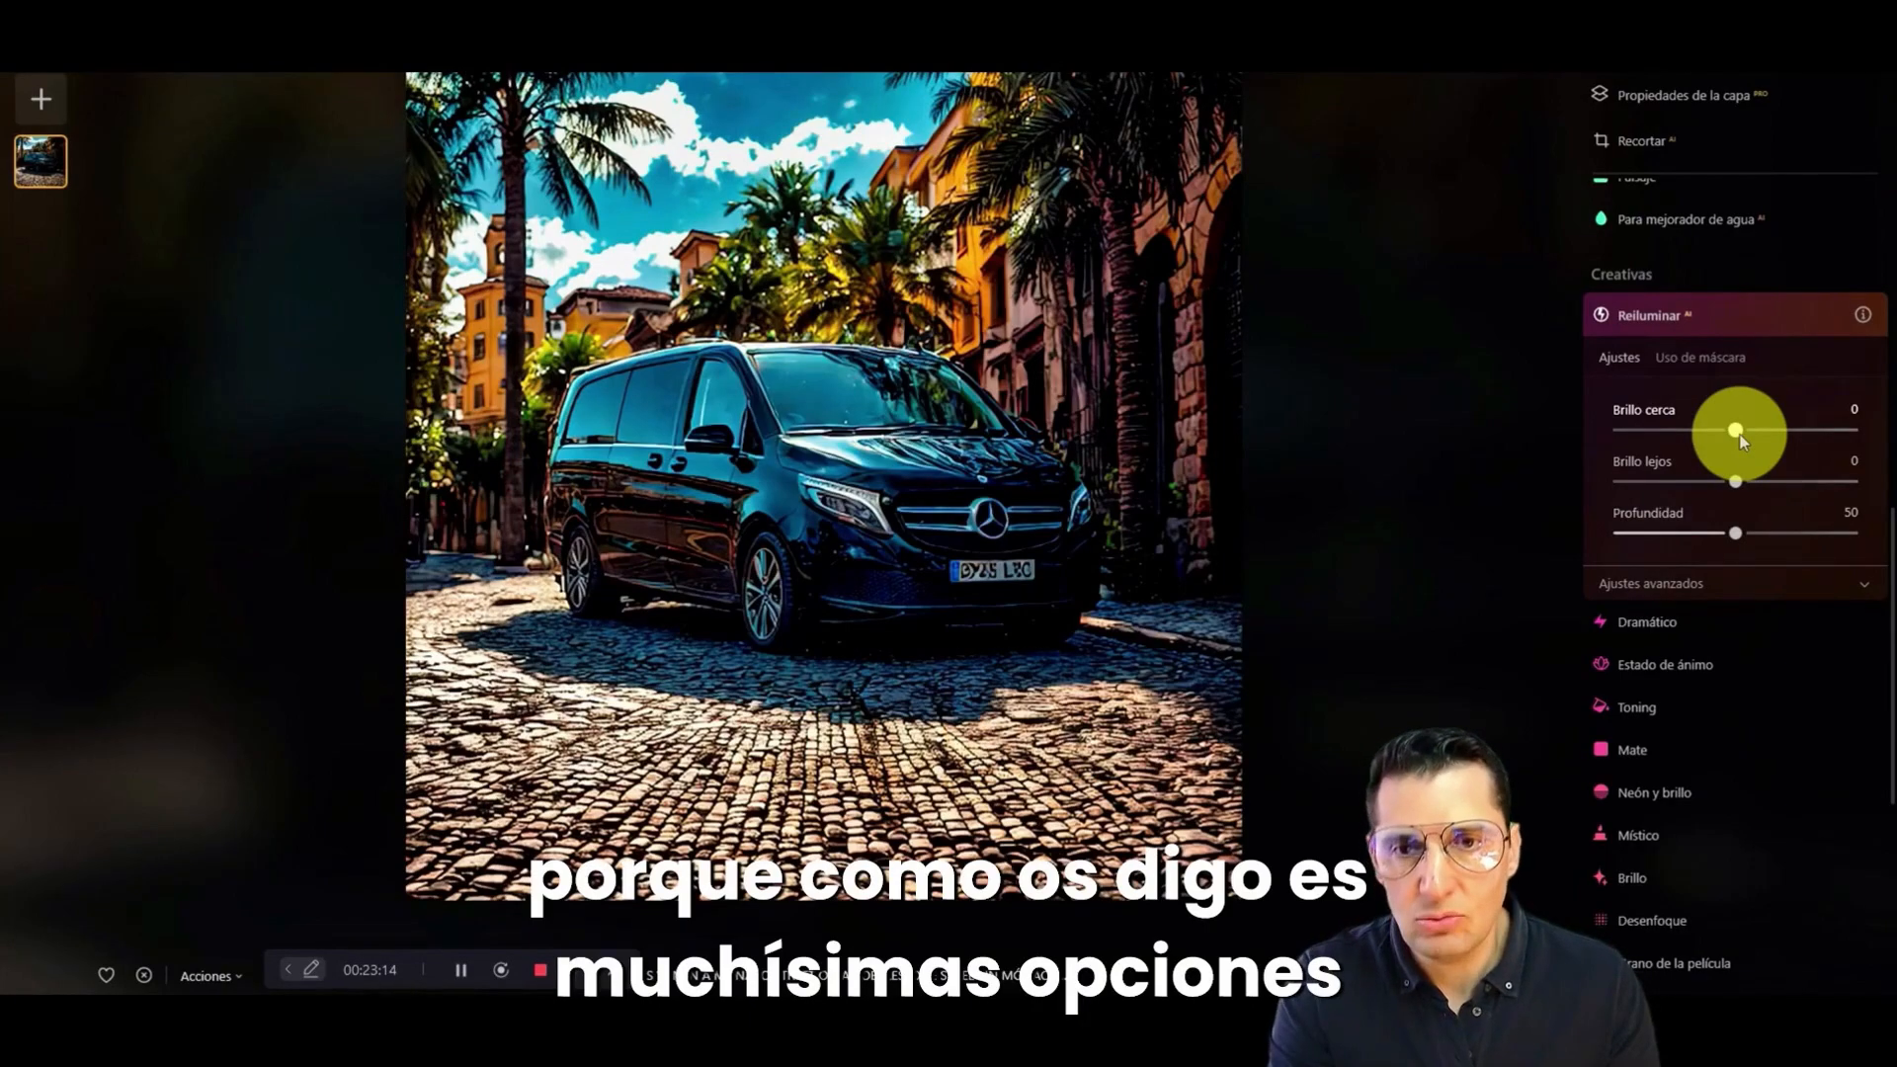
{"action": "left_click_drag", "start_coordinate": [1751, 432], "coordinate": [1852, 437]}
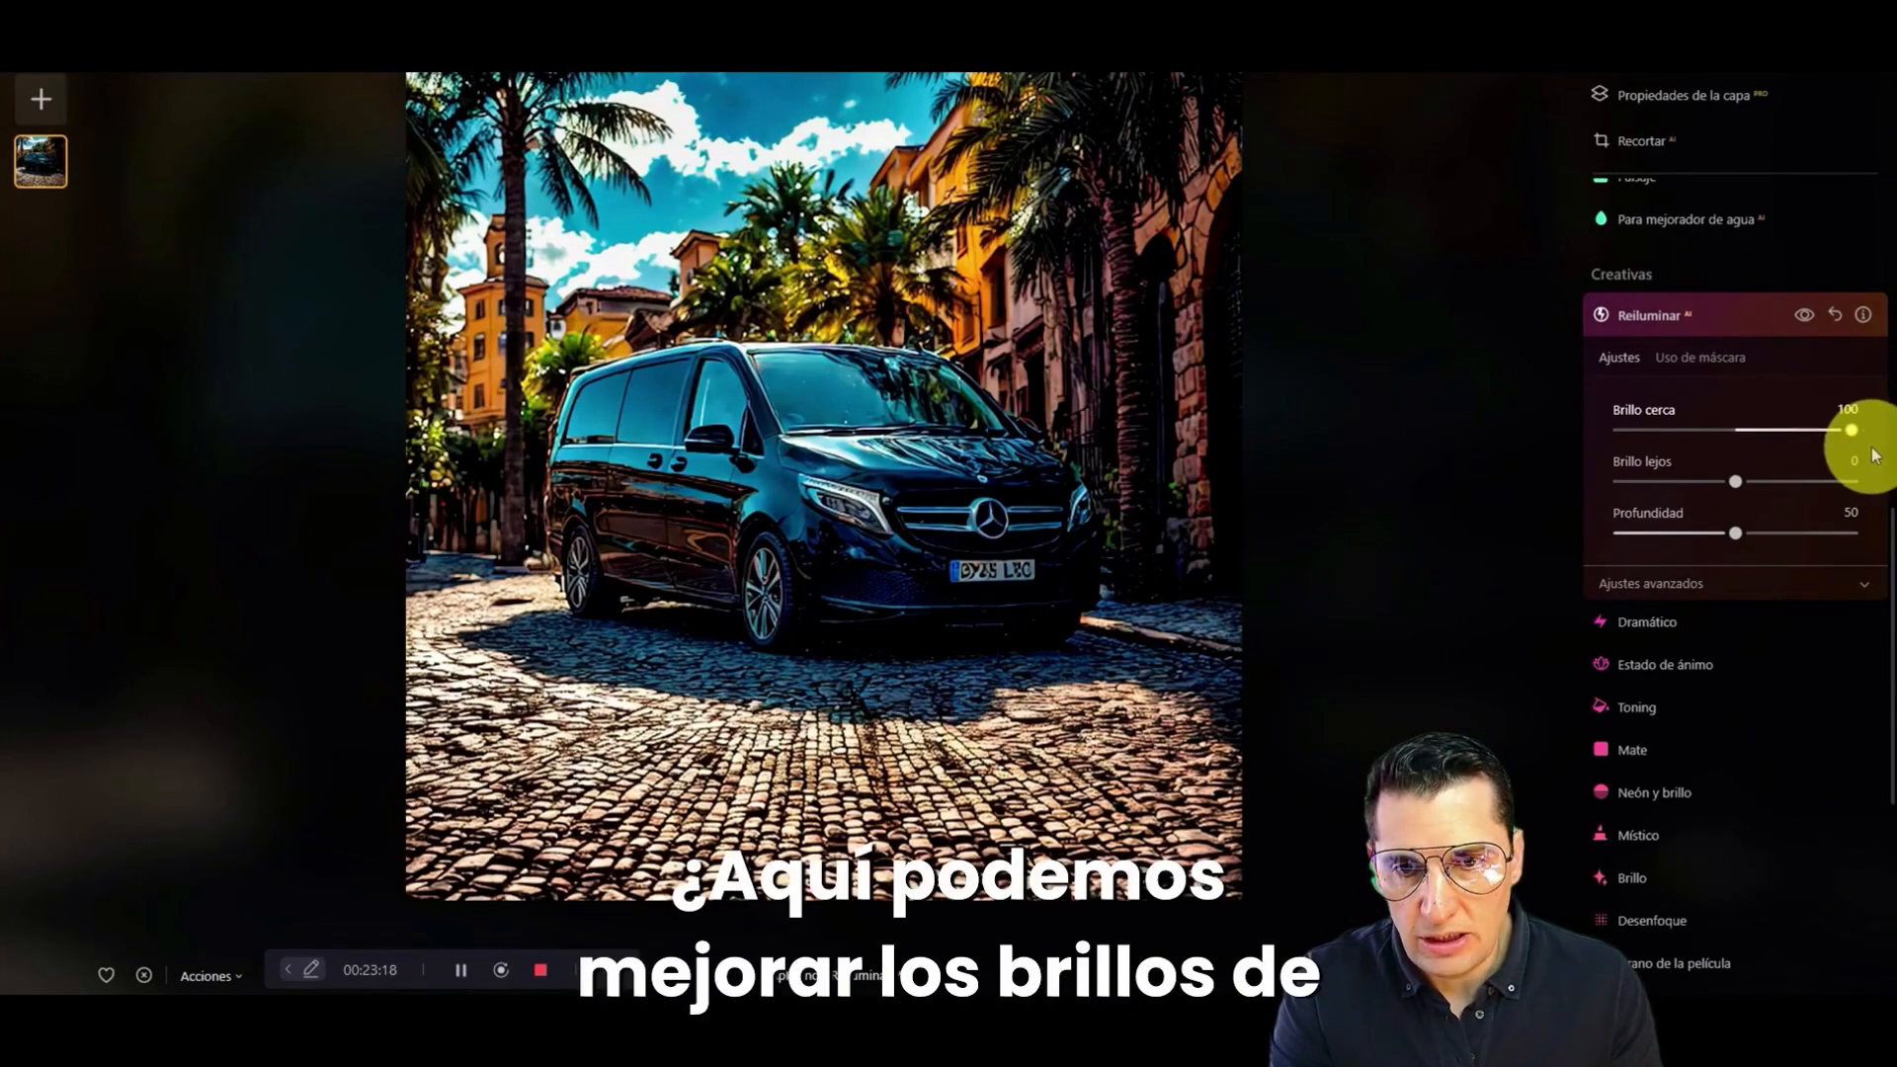
{"action": "left_click_drag", "start_coordinate": [1736, 481], "coordinate": [1628, 534]}
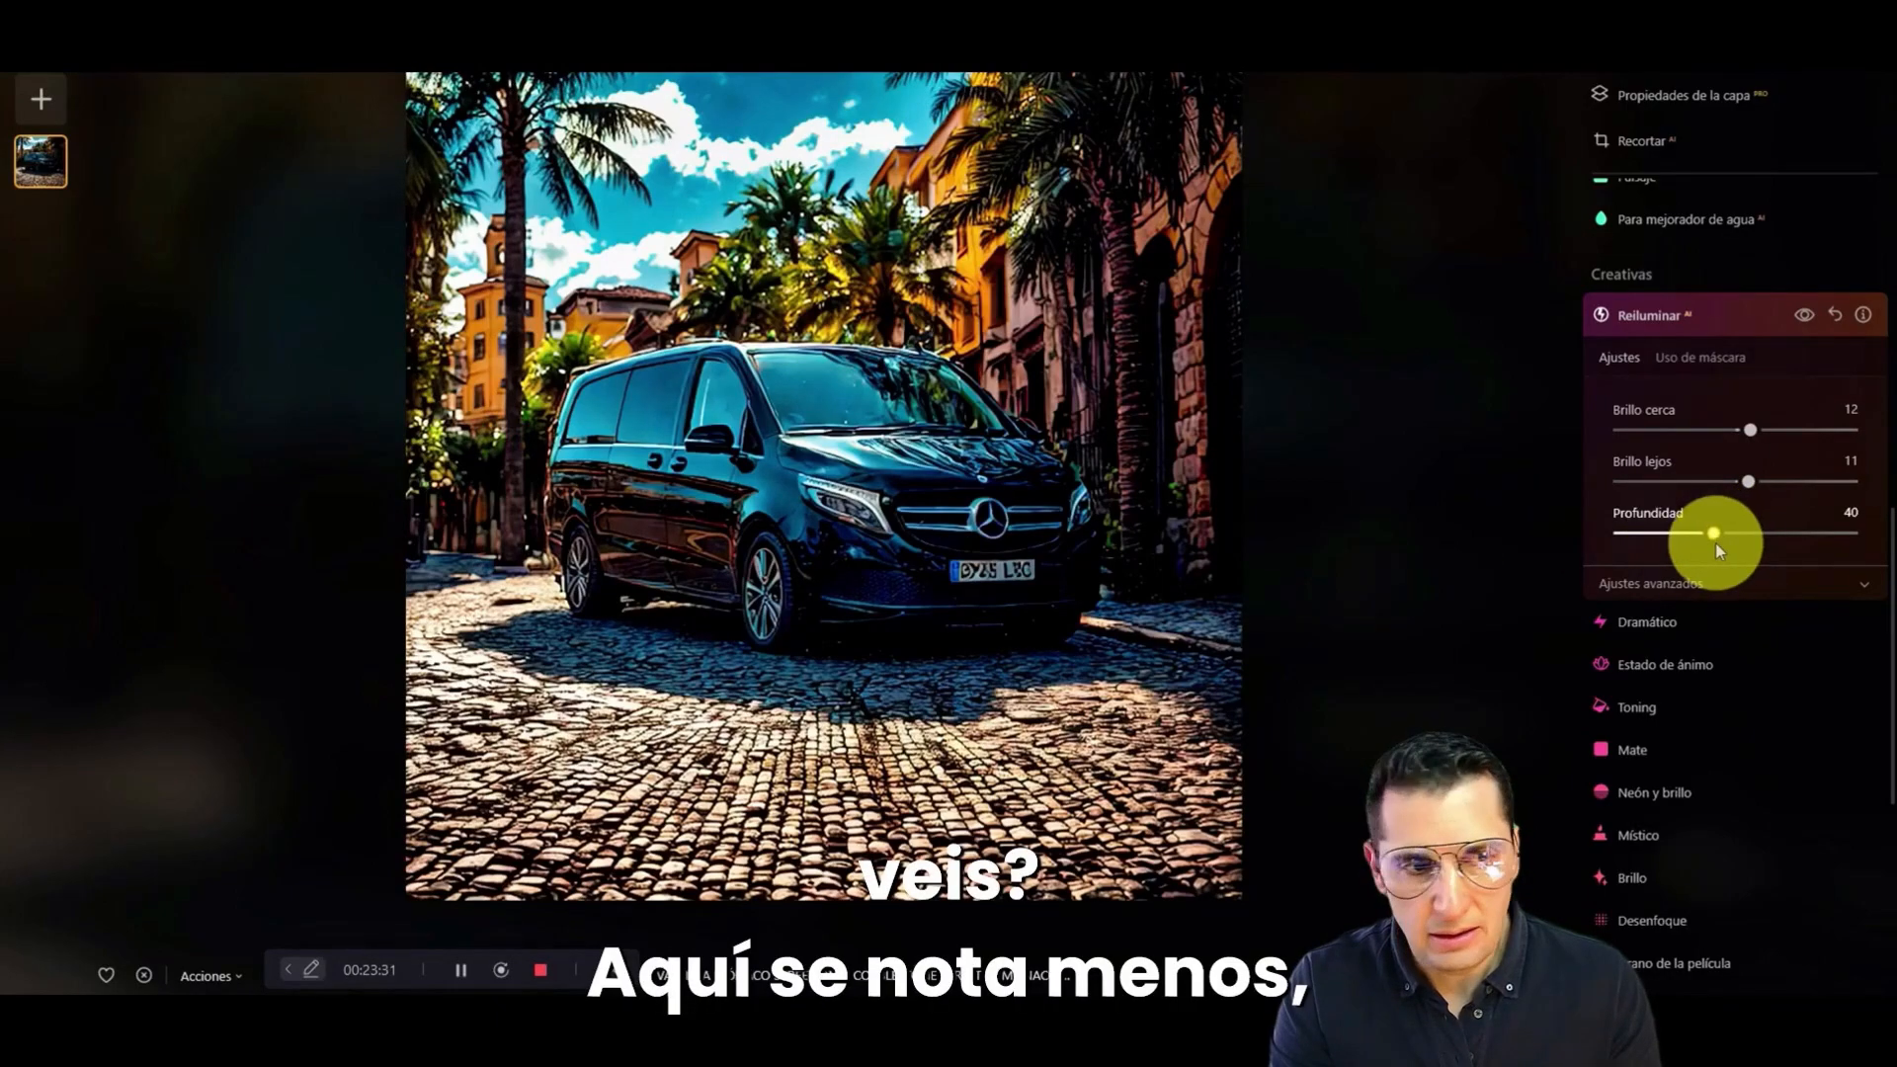
Step: Fine-tune the relighting's Brillo lejos and Brillo cerca, and bring up the Supercontraste settings
{"action": "left_click", "coordinate": [1749, 480]}
{"action": "left_click_drag", "start_coordinate": [1720, 491], "coordinate": [1778, 503]}
{"action": "mouse_move", "coordinate": [1749, 430]}
{"action": "left_mouse_down"}
{"action": "mouse_move", "coordinate": [1616, 432]}
{"action": "mouse_move", "coordinate": [1859, 435]}
{"action": "mouse_move", "coordinate": [1715, 458]}
{"action": "mouse_move", "coordinate": [1769, 478]}
{"action": "mouse_move", "coordinate": [1748, 478]}
{"action": "mouse_move", "coordinate": [1744, 431]}
{"action": "mouse_move", "coordinate": [1769, 431]}
{"action": "mouse_move", "coordinate": [1719, 441]}
{"action": "mouse_move", "coordinate": [1740, 451]}
{"action": "left_mouse_up"}
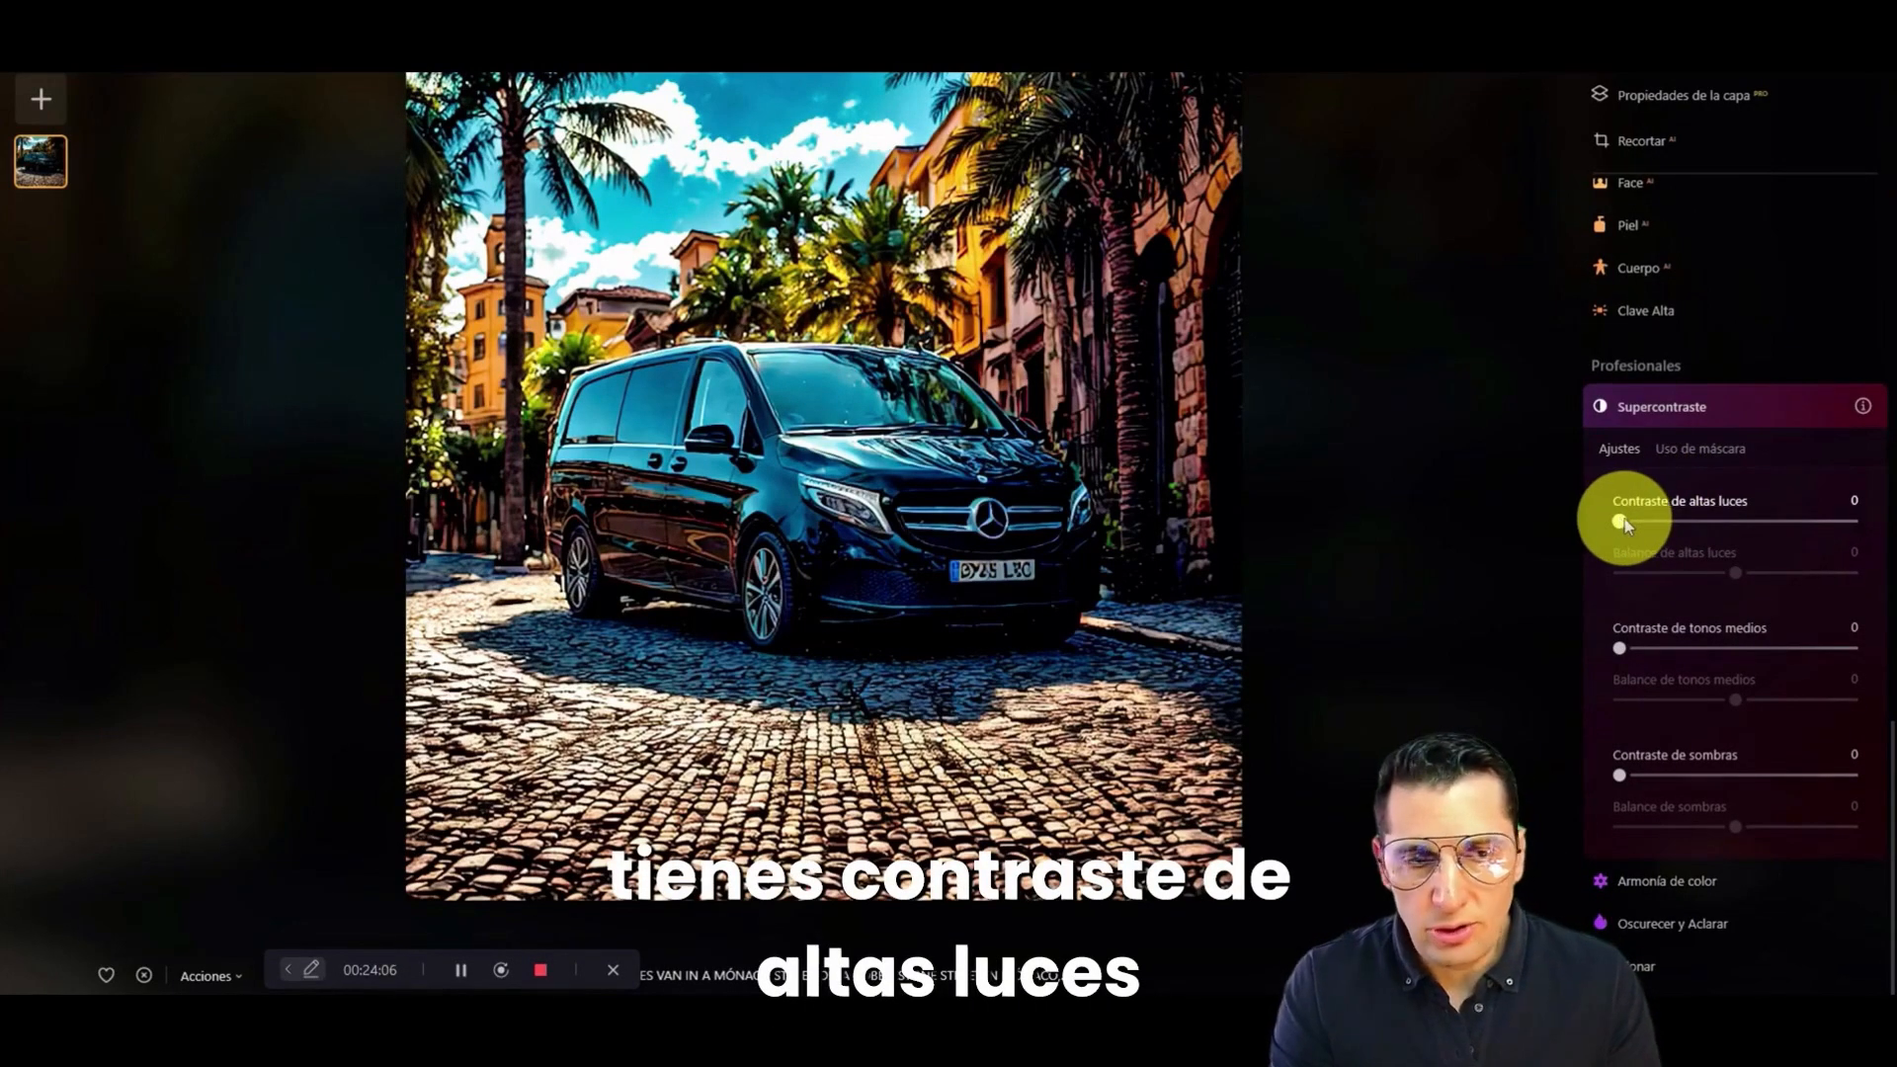
Step: Set the Supercontraste highlight contrast to 35 with a highlight balance of -85, and compare the result with the original photo
{"action": "left_click_drag", "start_coordinate": [1626, 521], "coordinate": [1701, 524]}
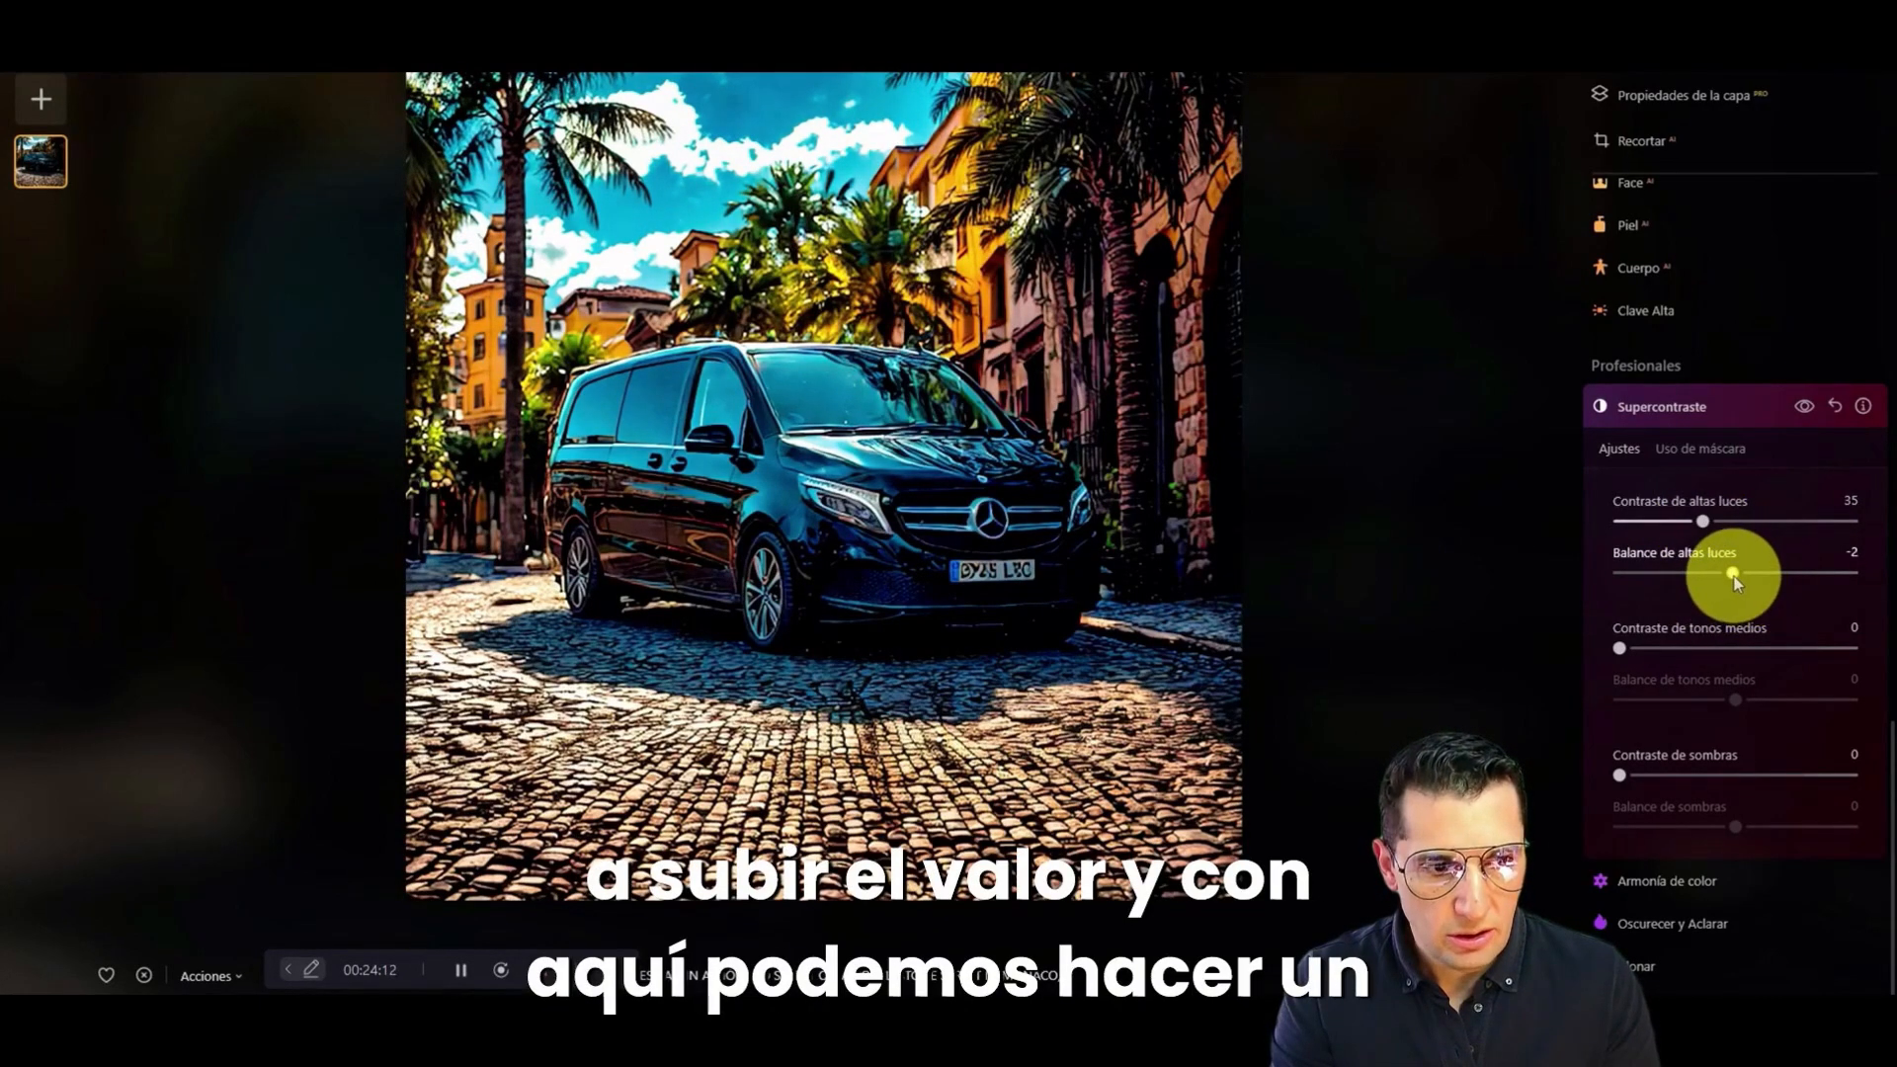
{"action": "left_click_drag", "start_coordinate": [1735, 581], "coordinate": [1638, 579]}
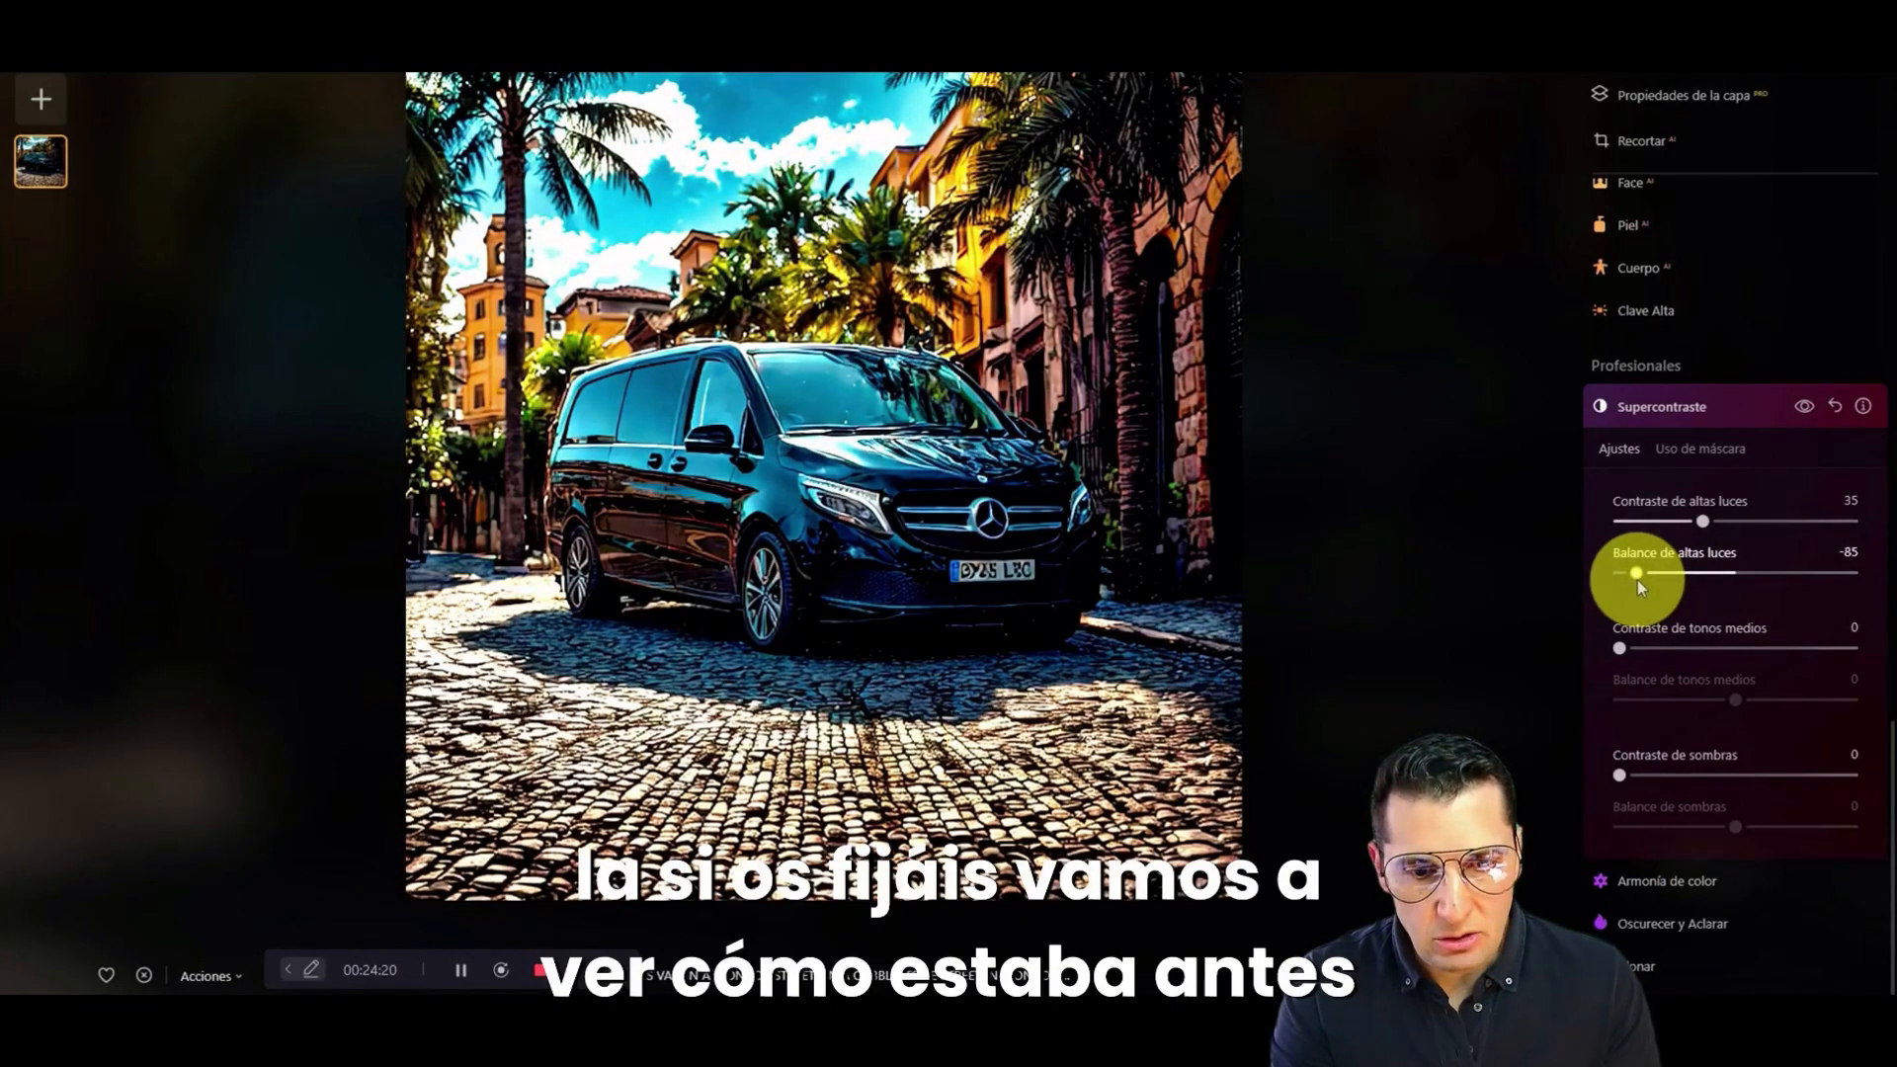
{"action": "left_click", "coordinate": [1552, 971]}
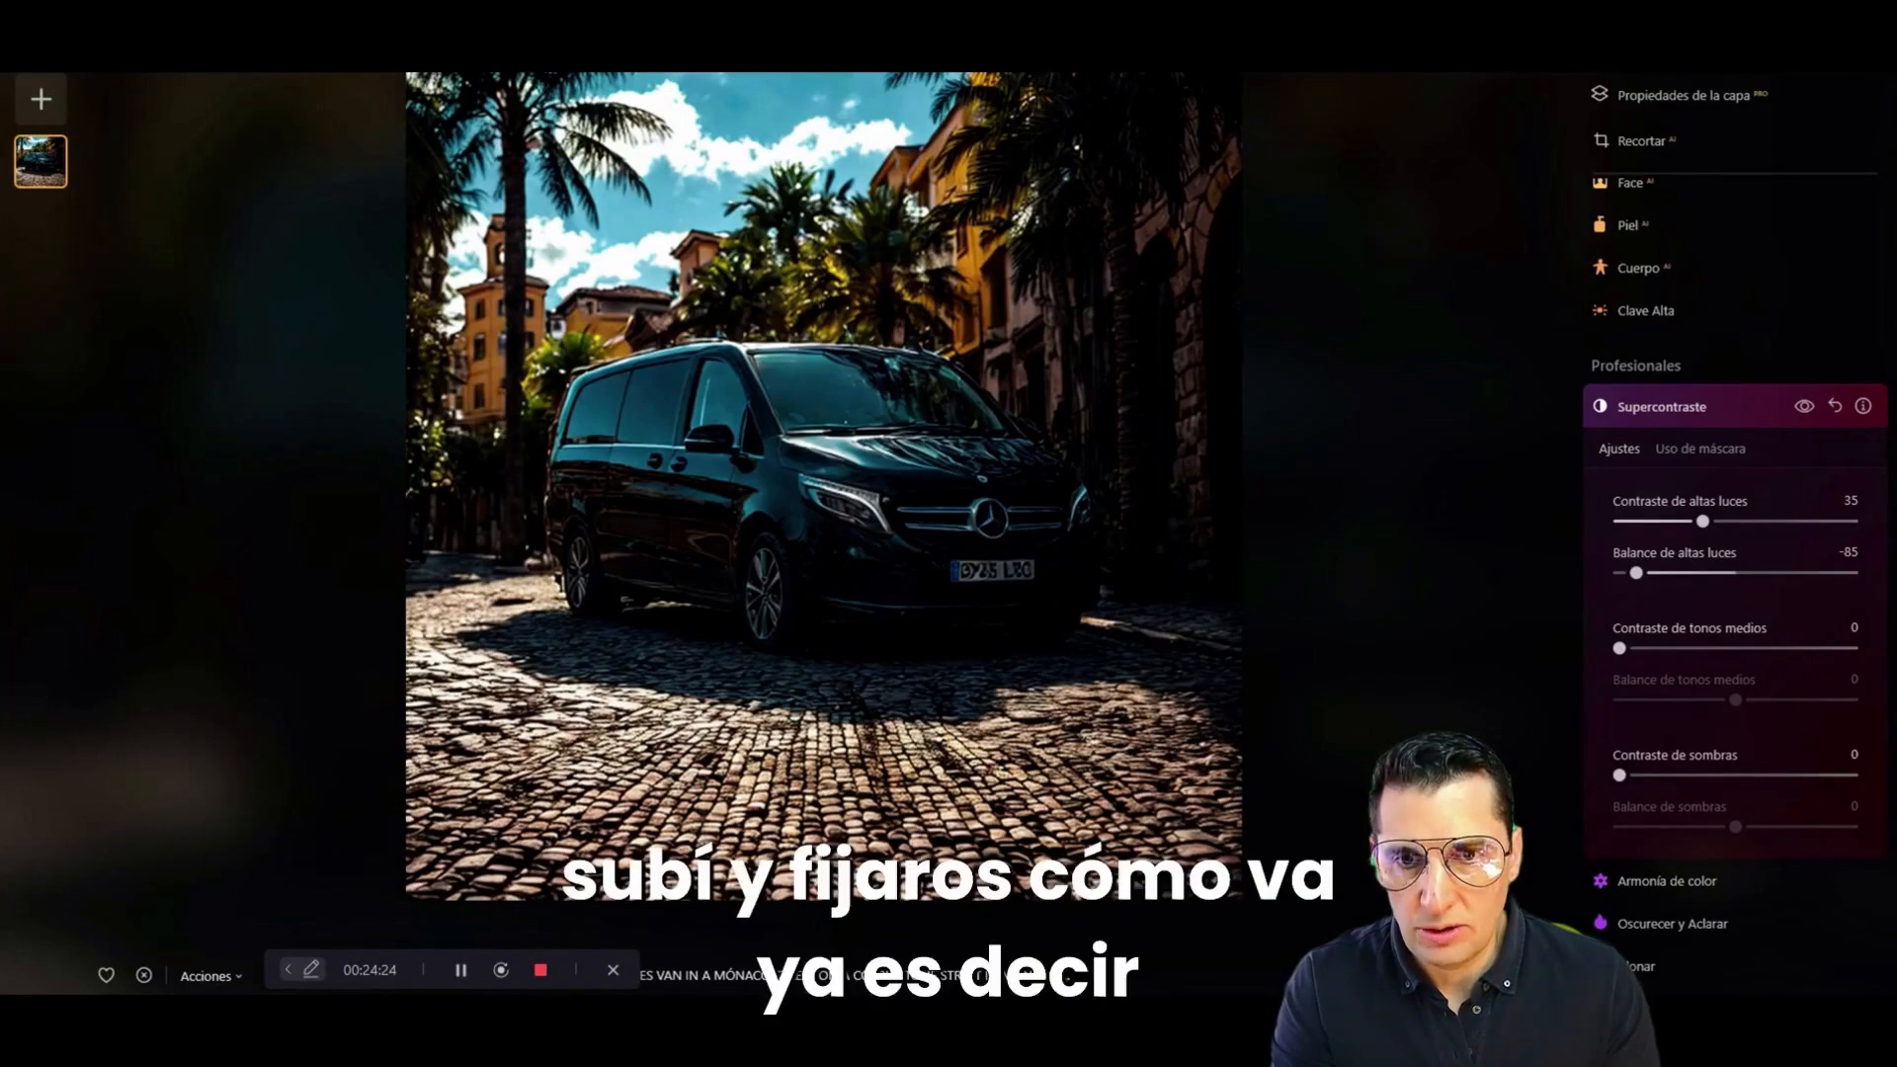
{"action": "left_click", "coordinate": [1552, 971]}
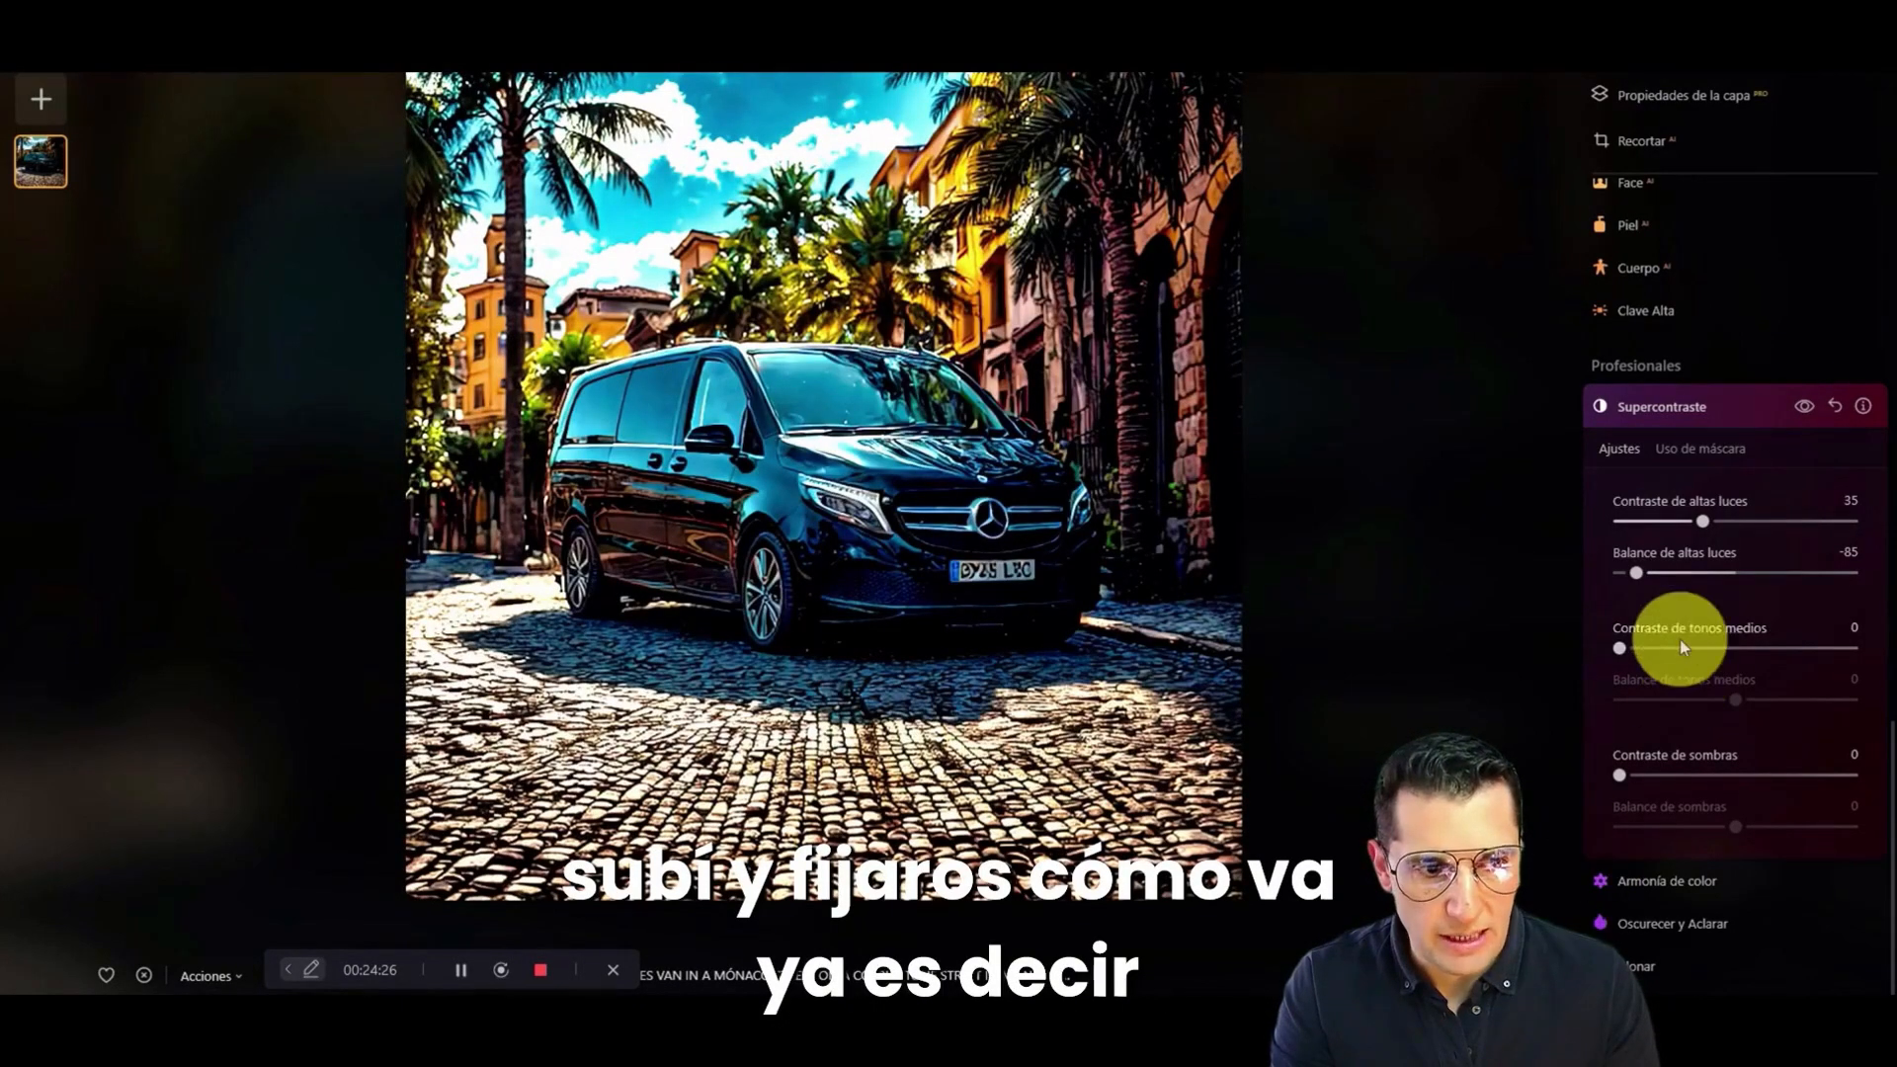
Step: Set Supercontraste's highlight balance to 2, midtone contrast to 56 with balance 69, and shadow contrast to 54 with balance 2
{"action": "left_click_drag", "start_coordinate": [1642, 575], "coordinate": [1737, 582]}
{"action": "left_click_drag", "start_coordinate": [1624, 648], "coordinate": [1815, 699]}
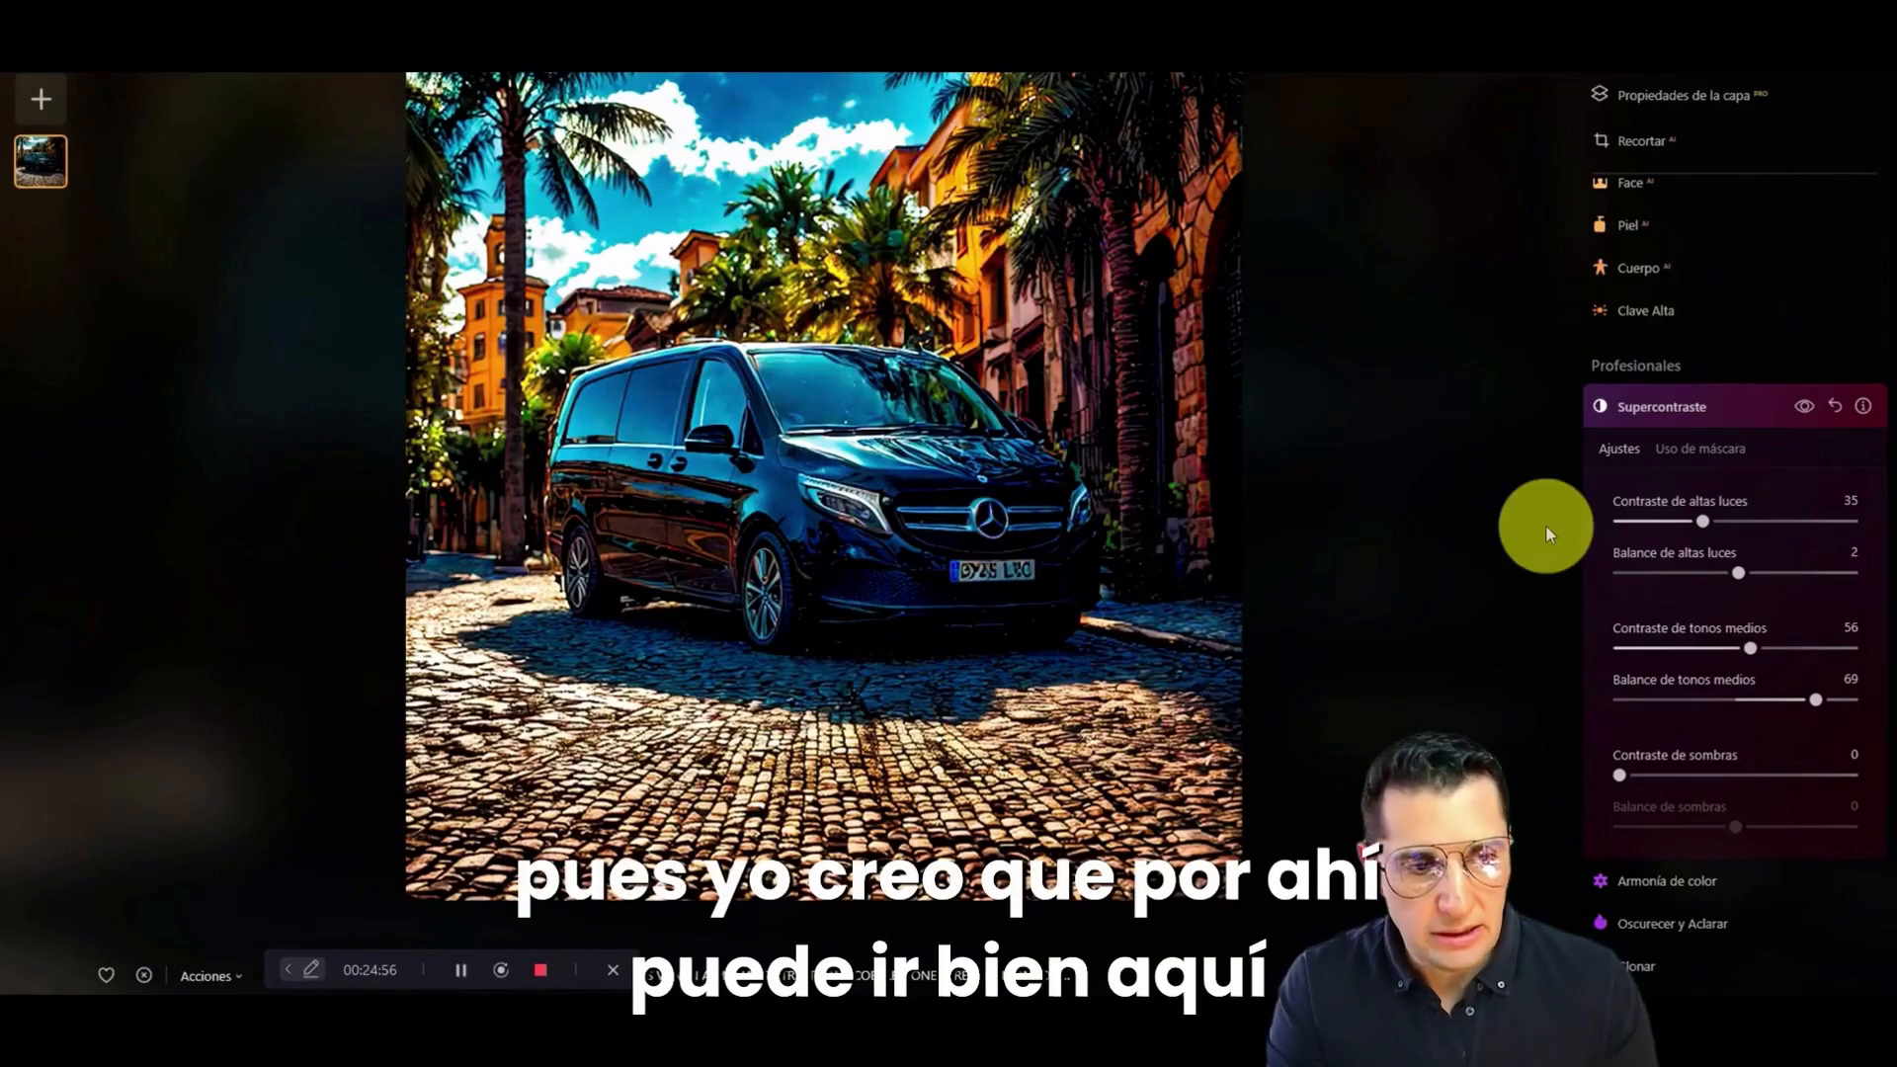
{"action": "left_click_drag", "start_coordinate": [1618, 775], "coordinate": [1716, 828]}
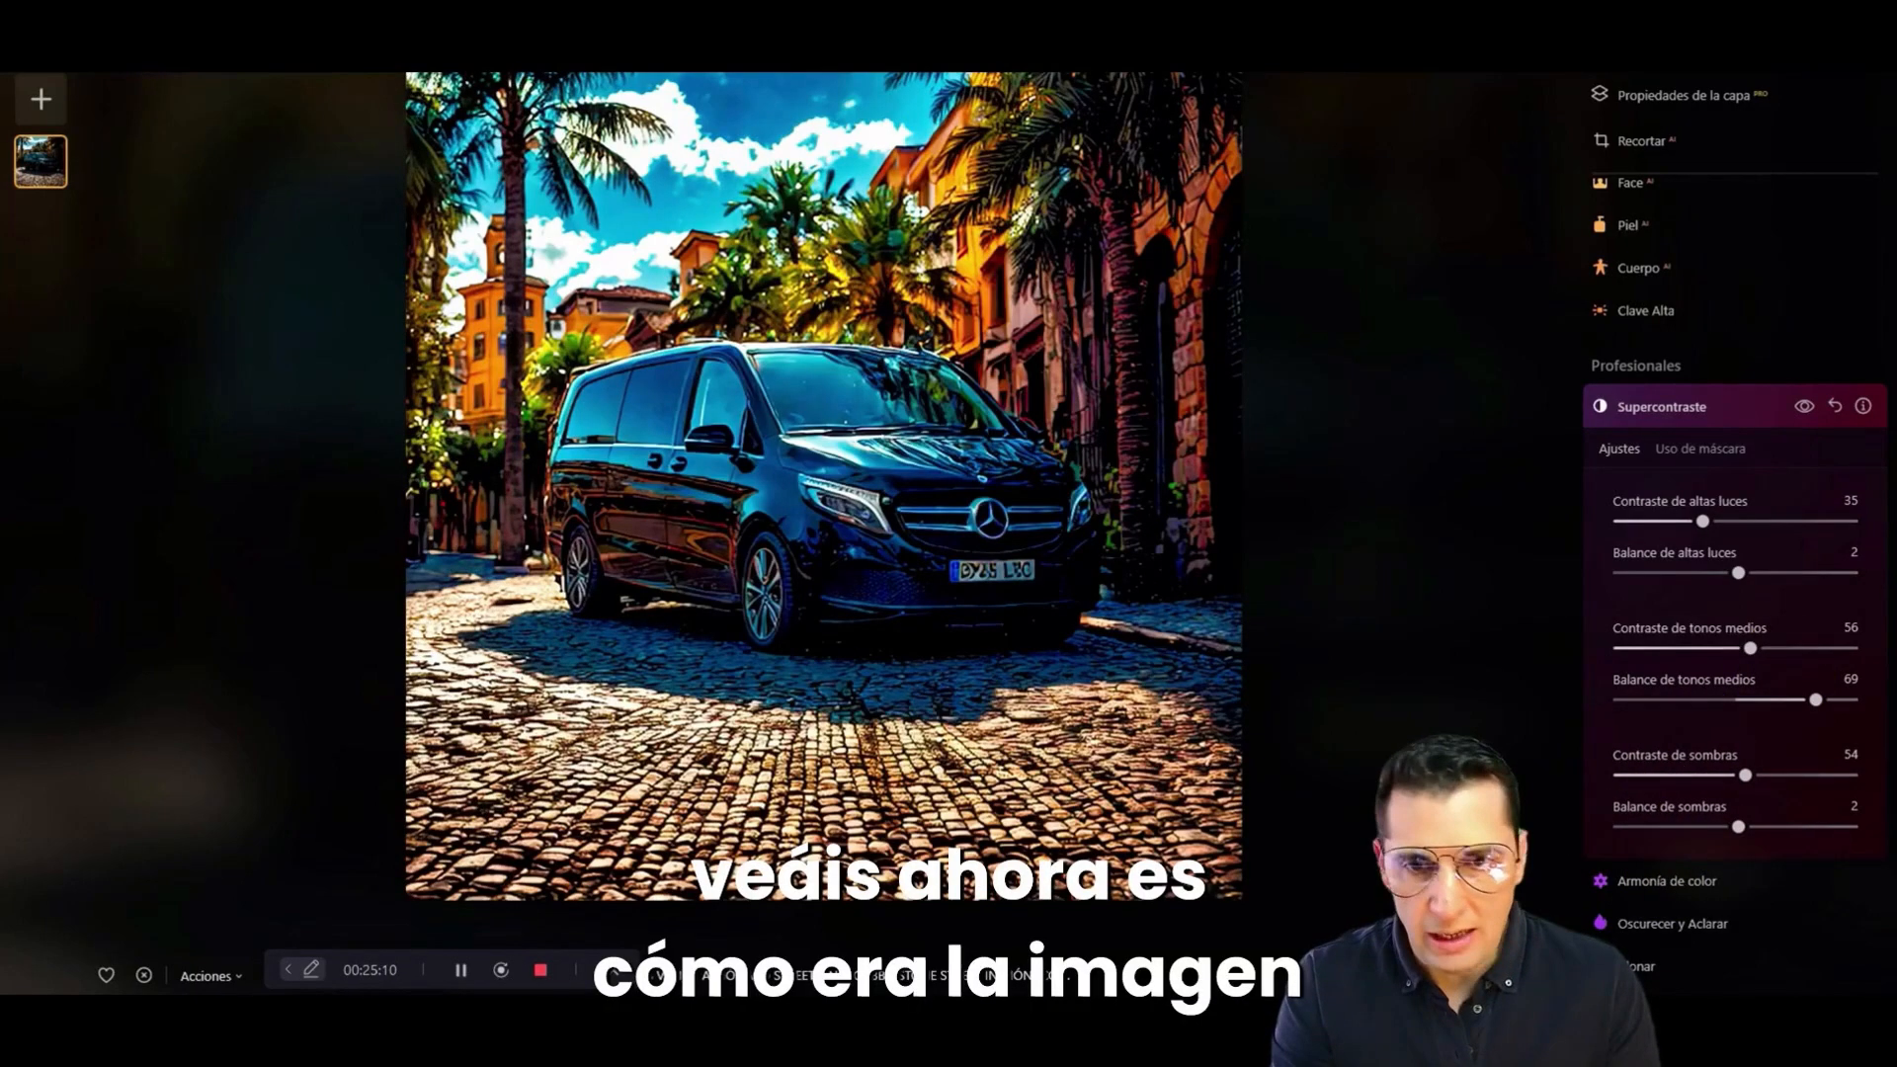
Step: Compare the fully retouched van photo with the original dark version several times
{"action": "left_click", "coordinate": [1521, 975]}
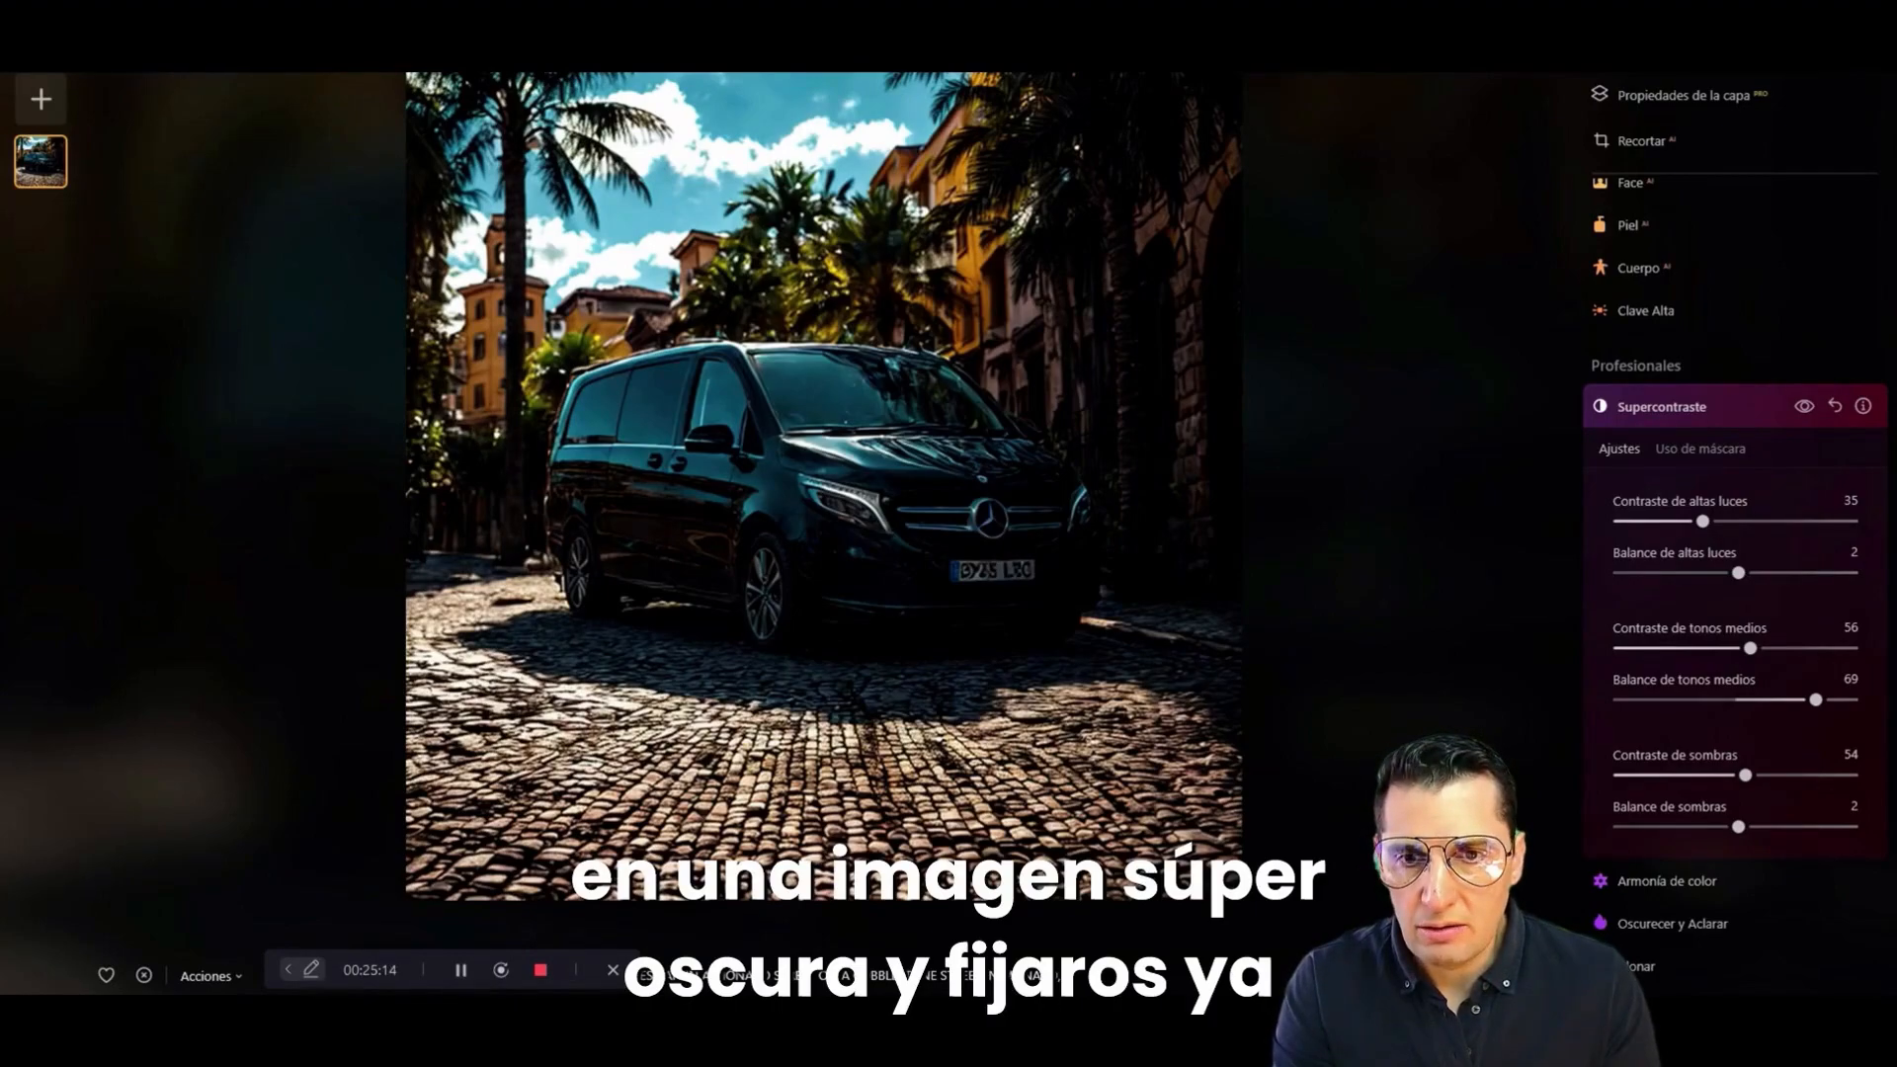
{"action": "left_click", "coordinate": [1521, 975]}
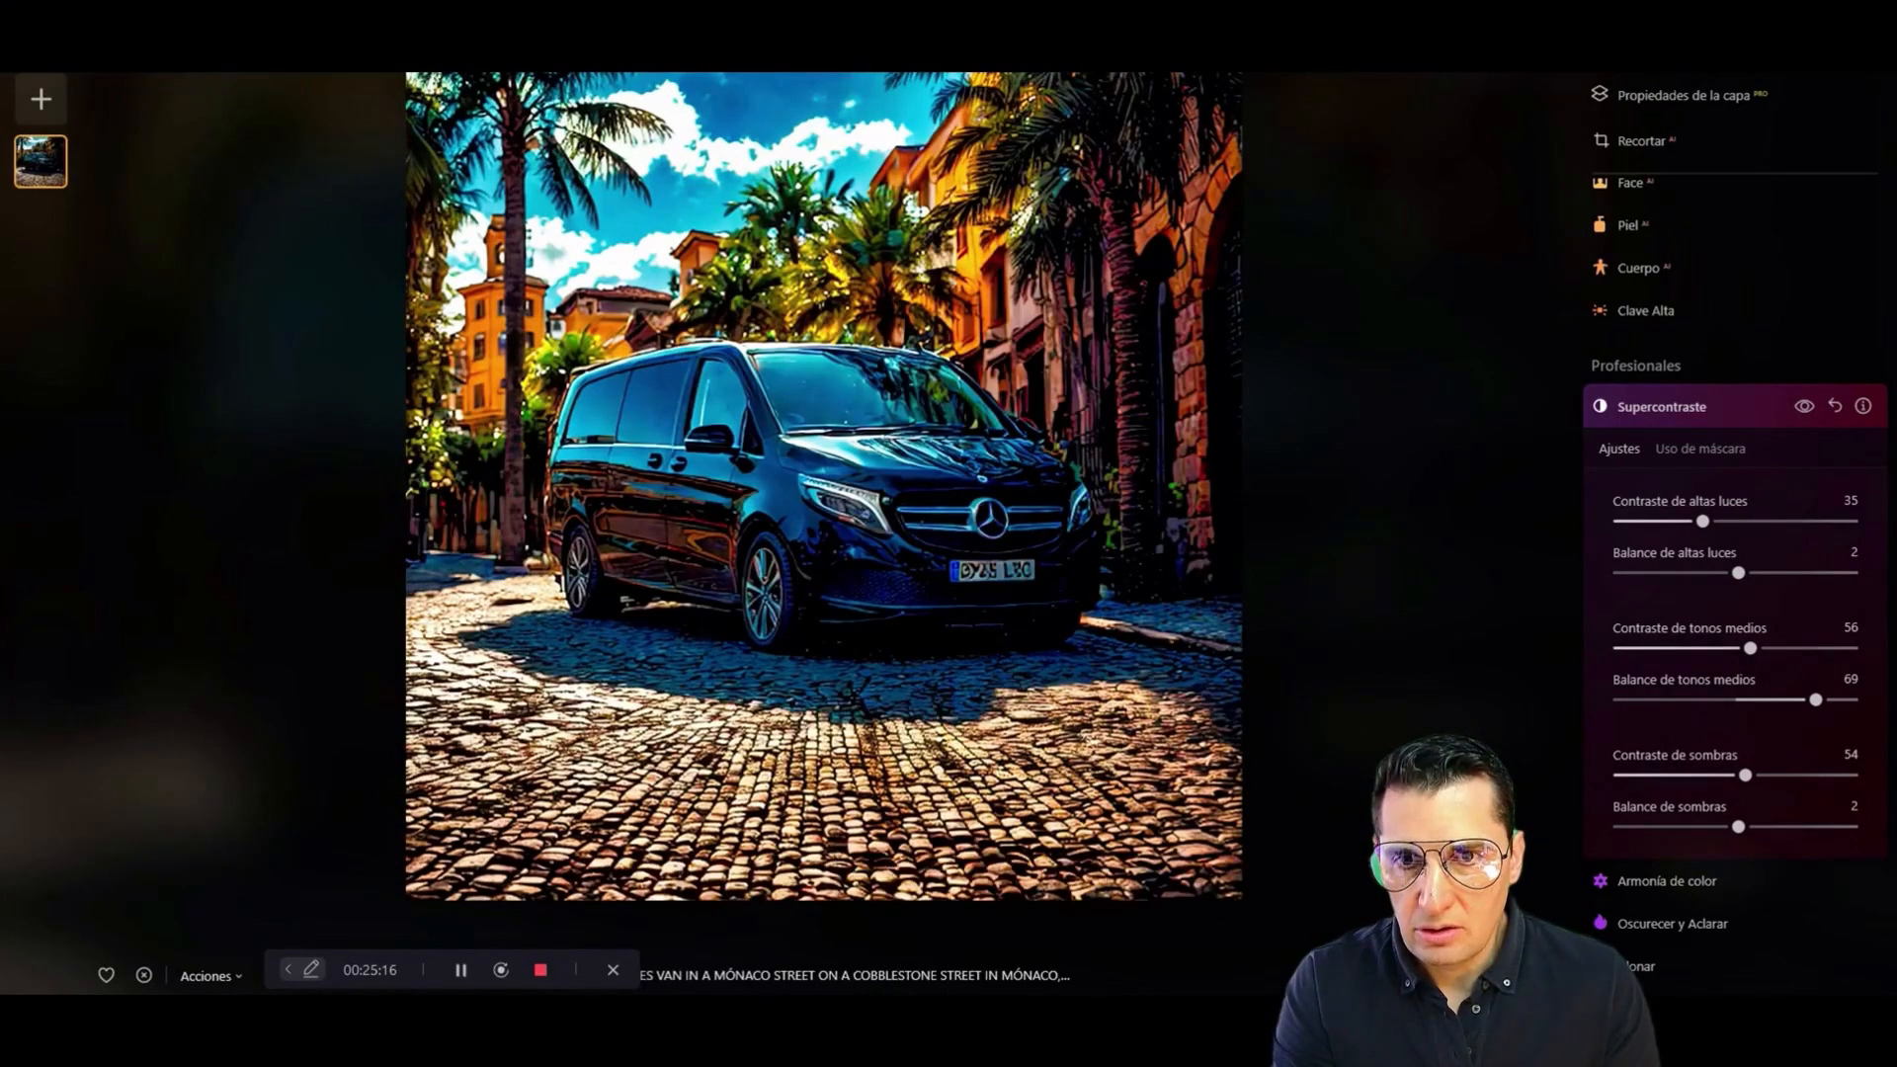
{"action": "left_click", "coordinate": [1521, 975]}
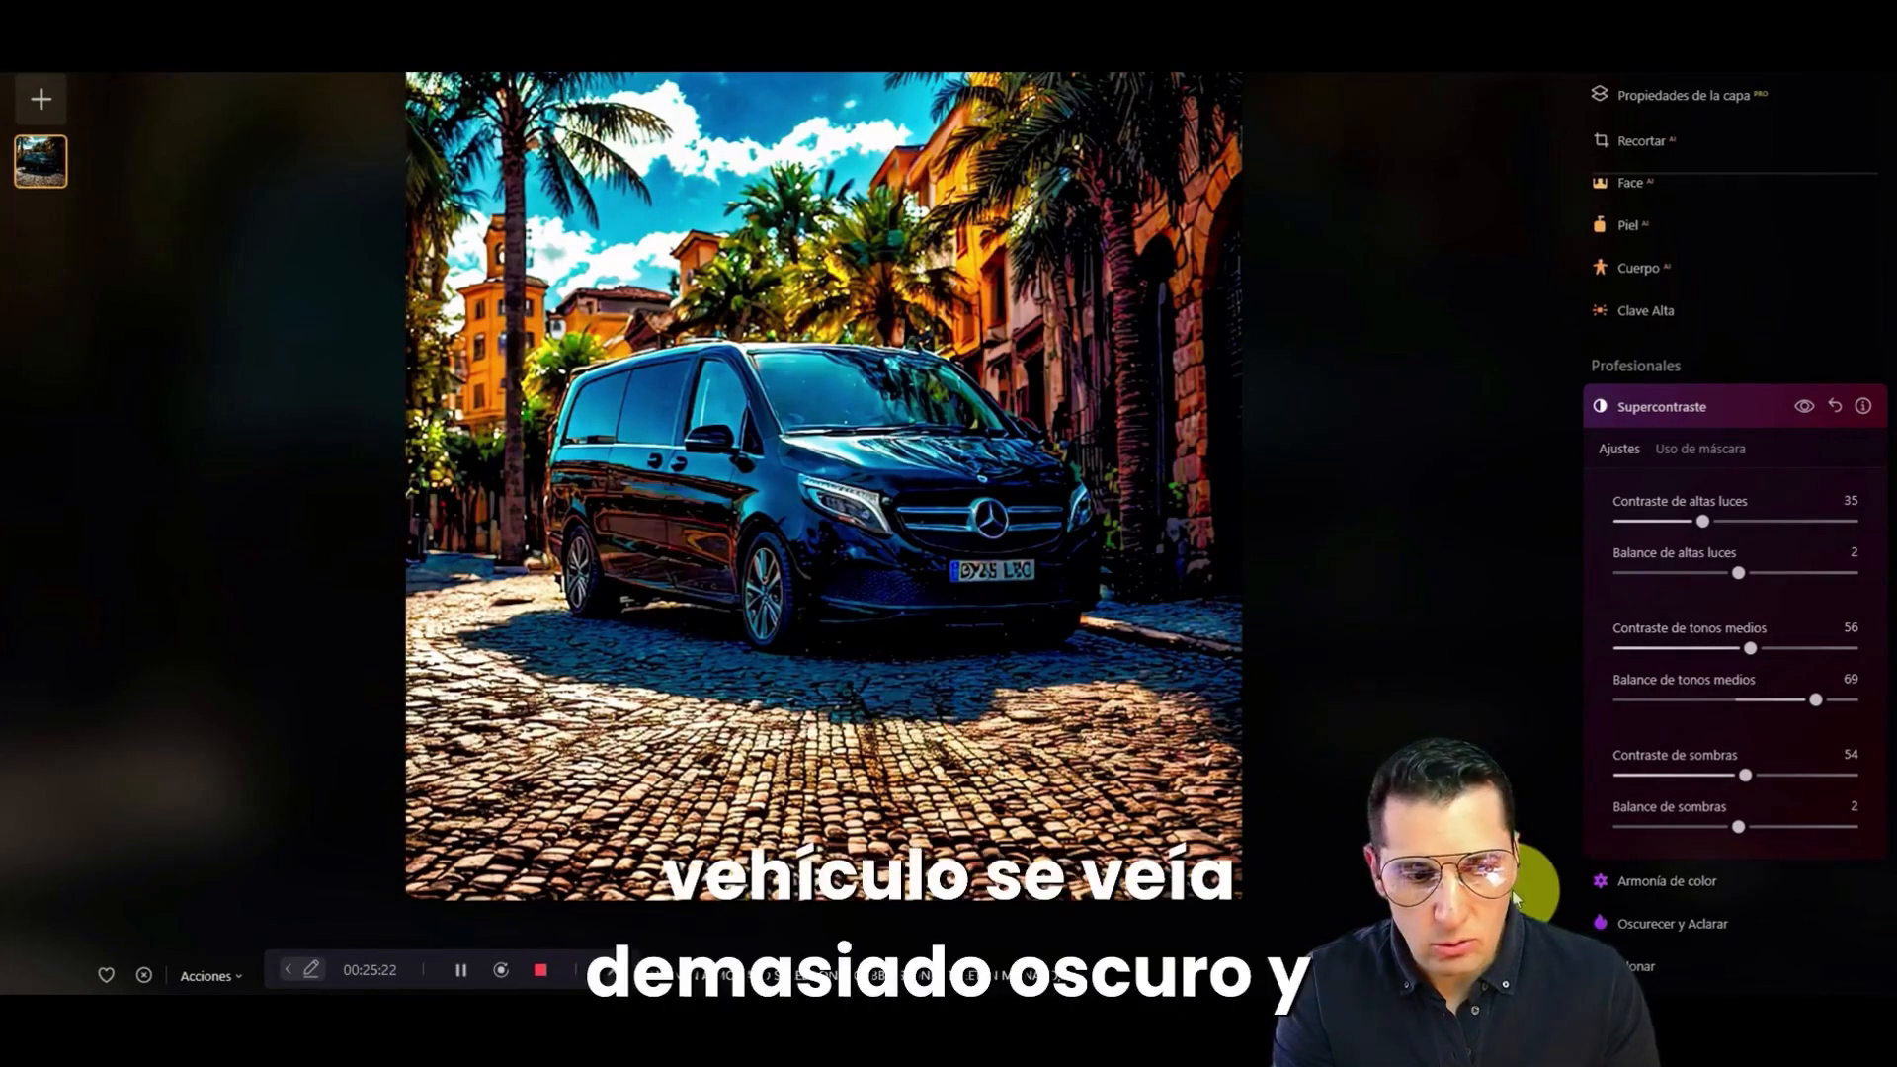
{"action": "key", "text": "backslash"}
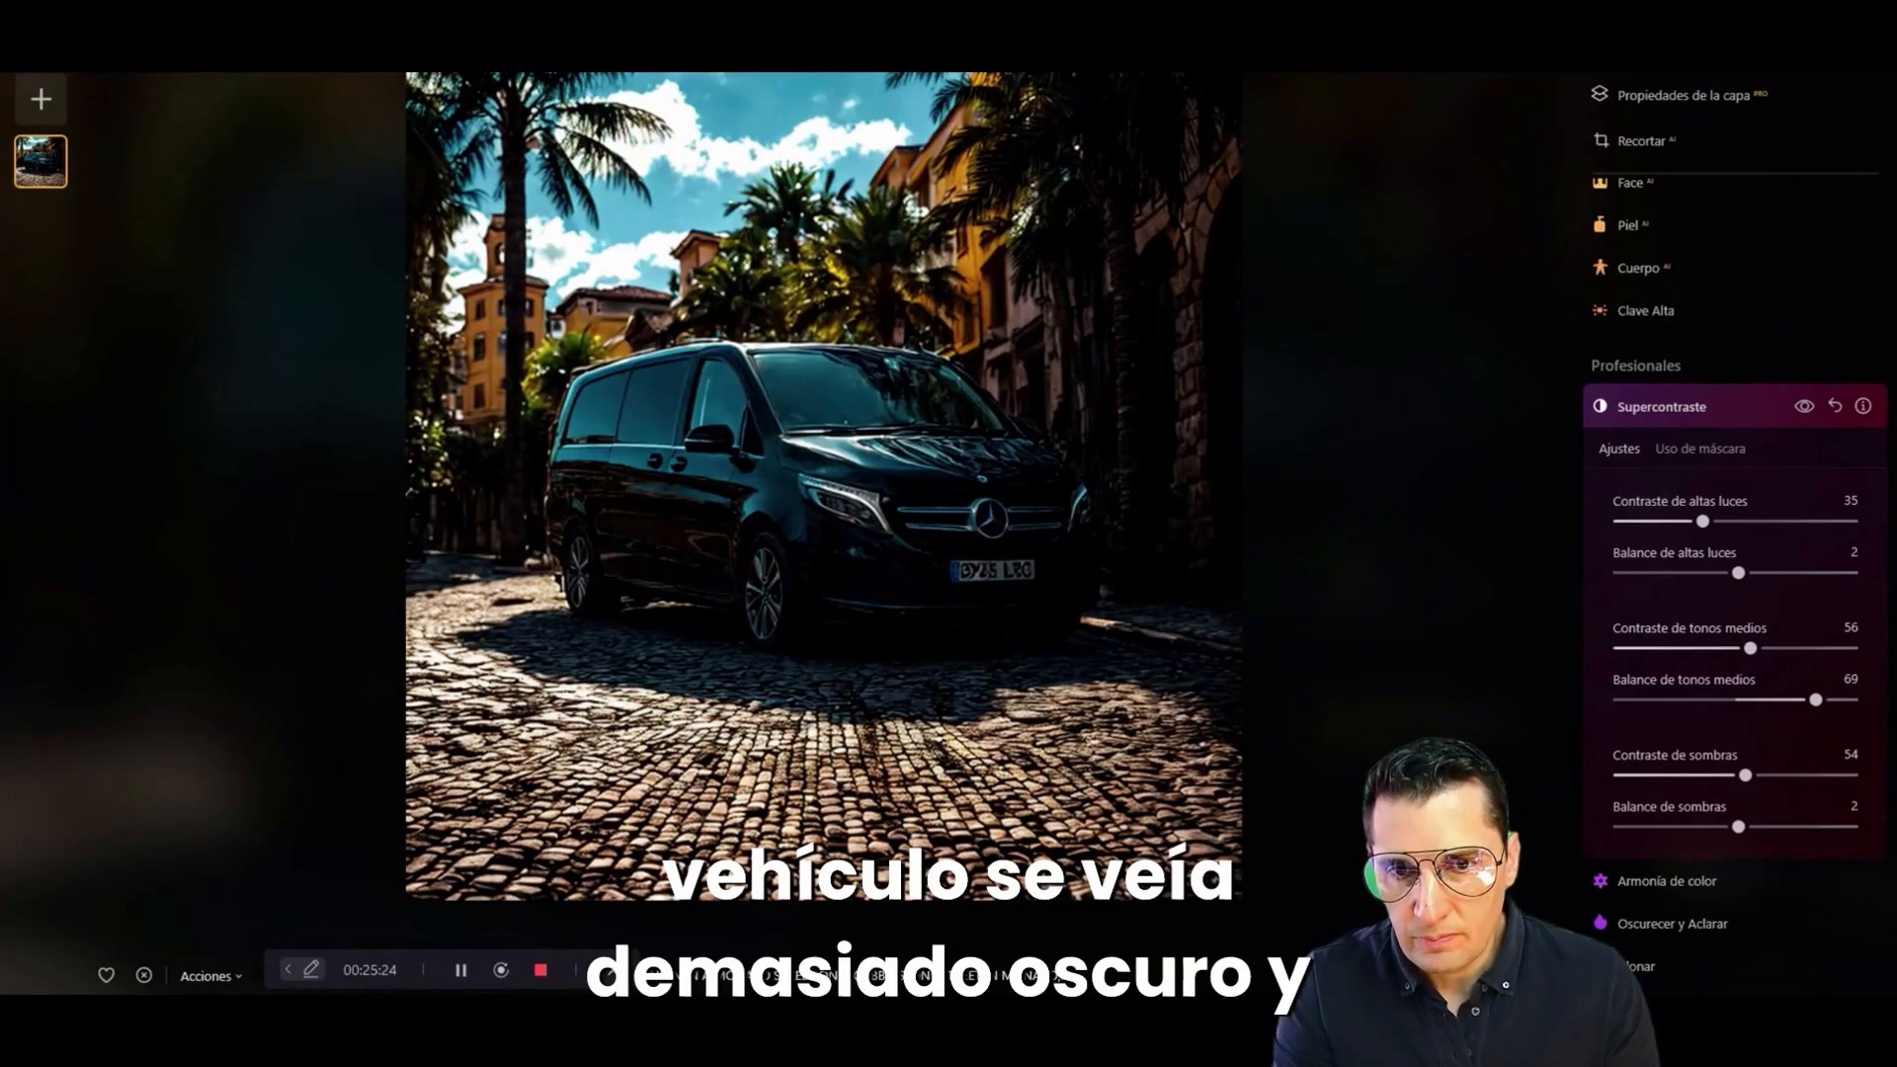
{"action": "key", "text": "backslash"}
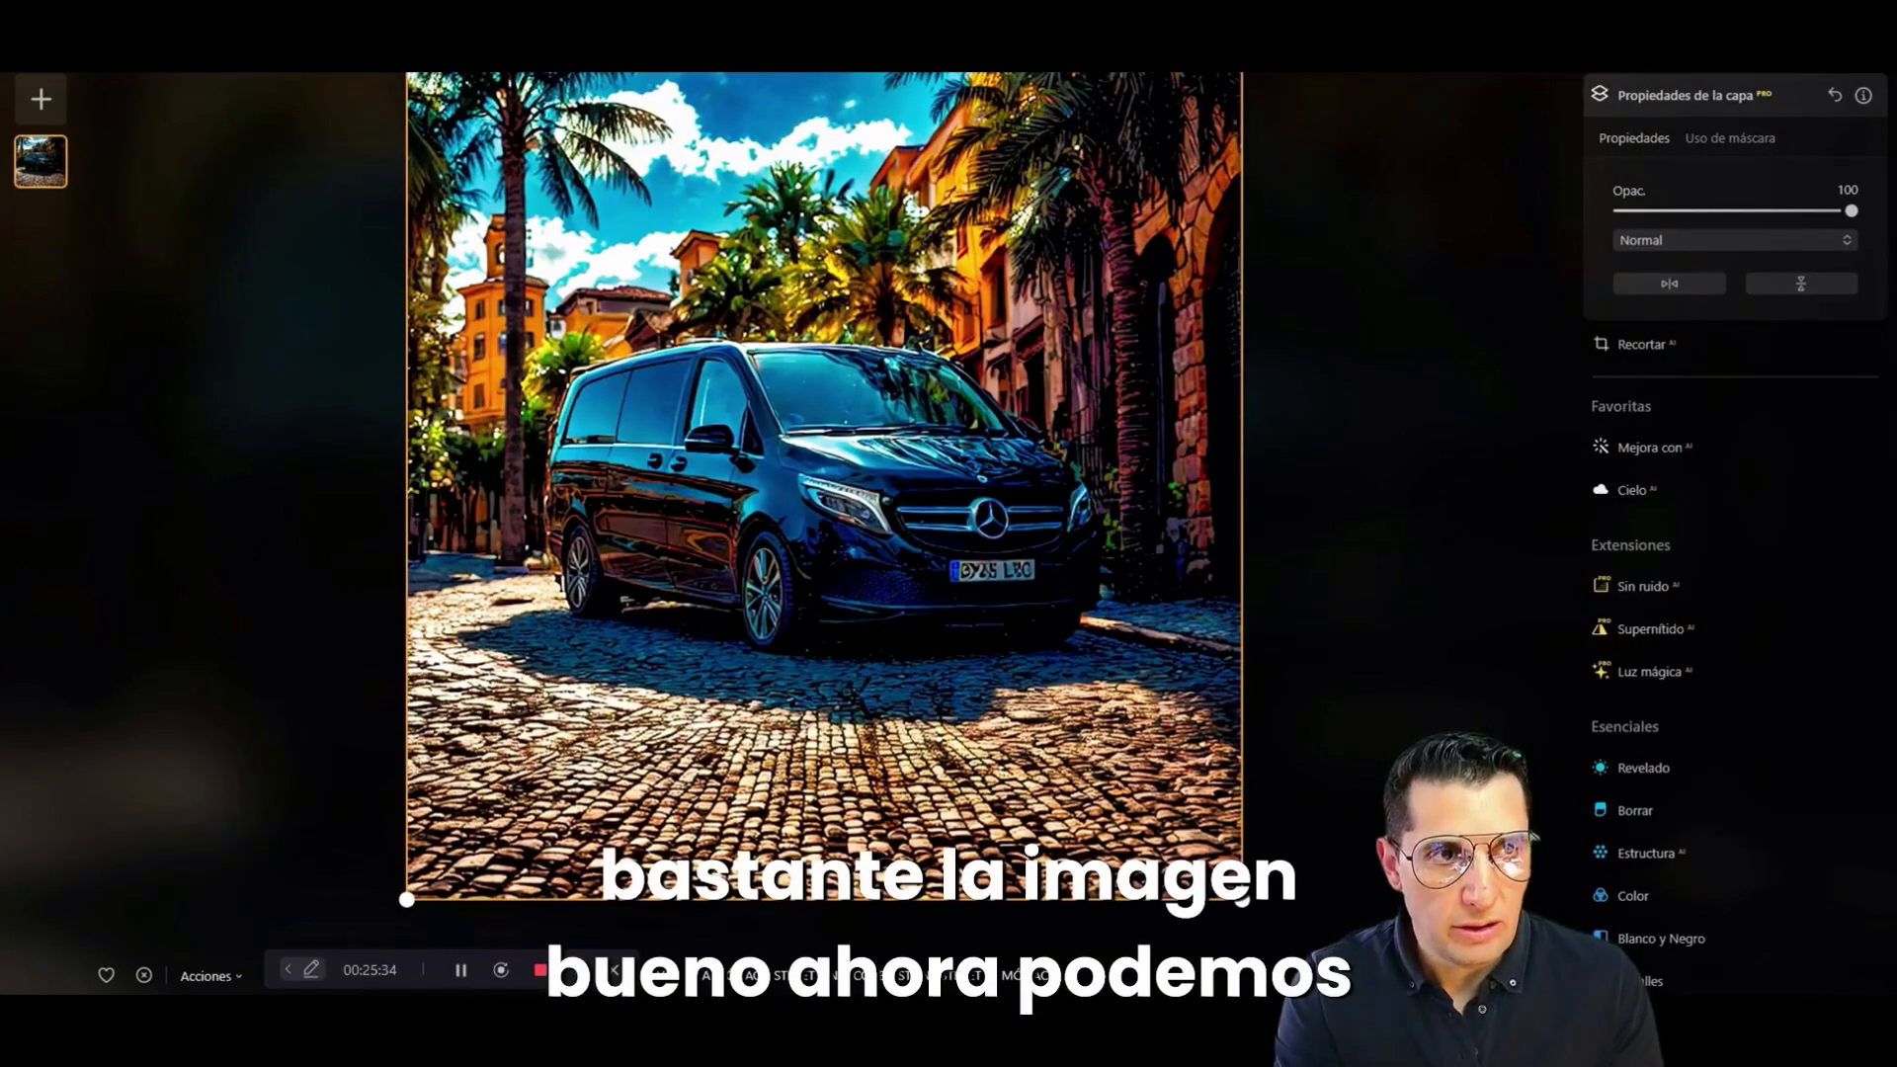
Step: Export the retouched van photo to a folder as a JPEG, checking the resize option for its real size
{"action": "left_click", "coordinate": [1717, 49]}
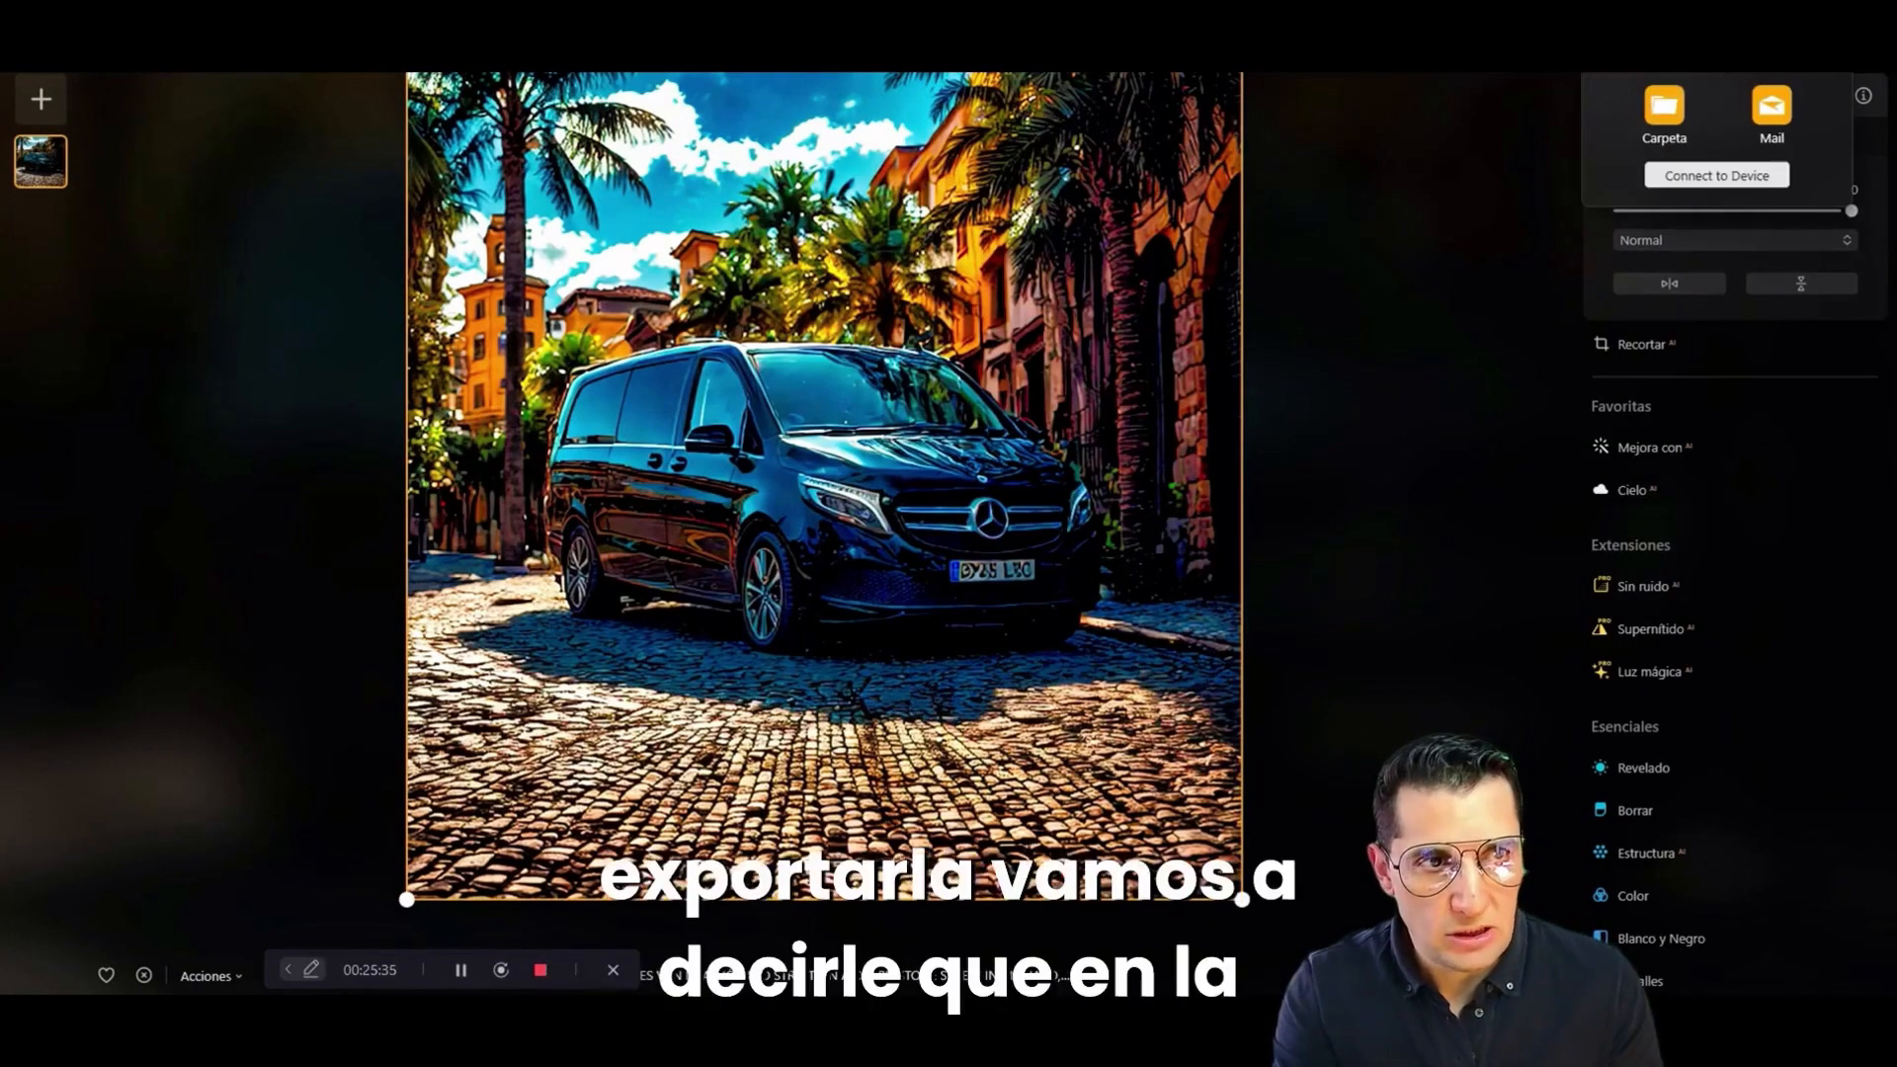
{"action": "left_click", "coordinate": [1665, 117]}
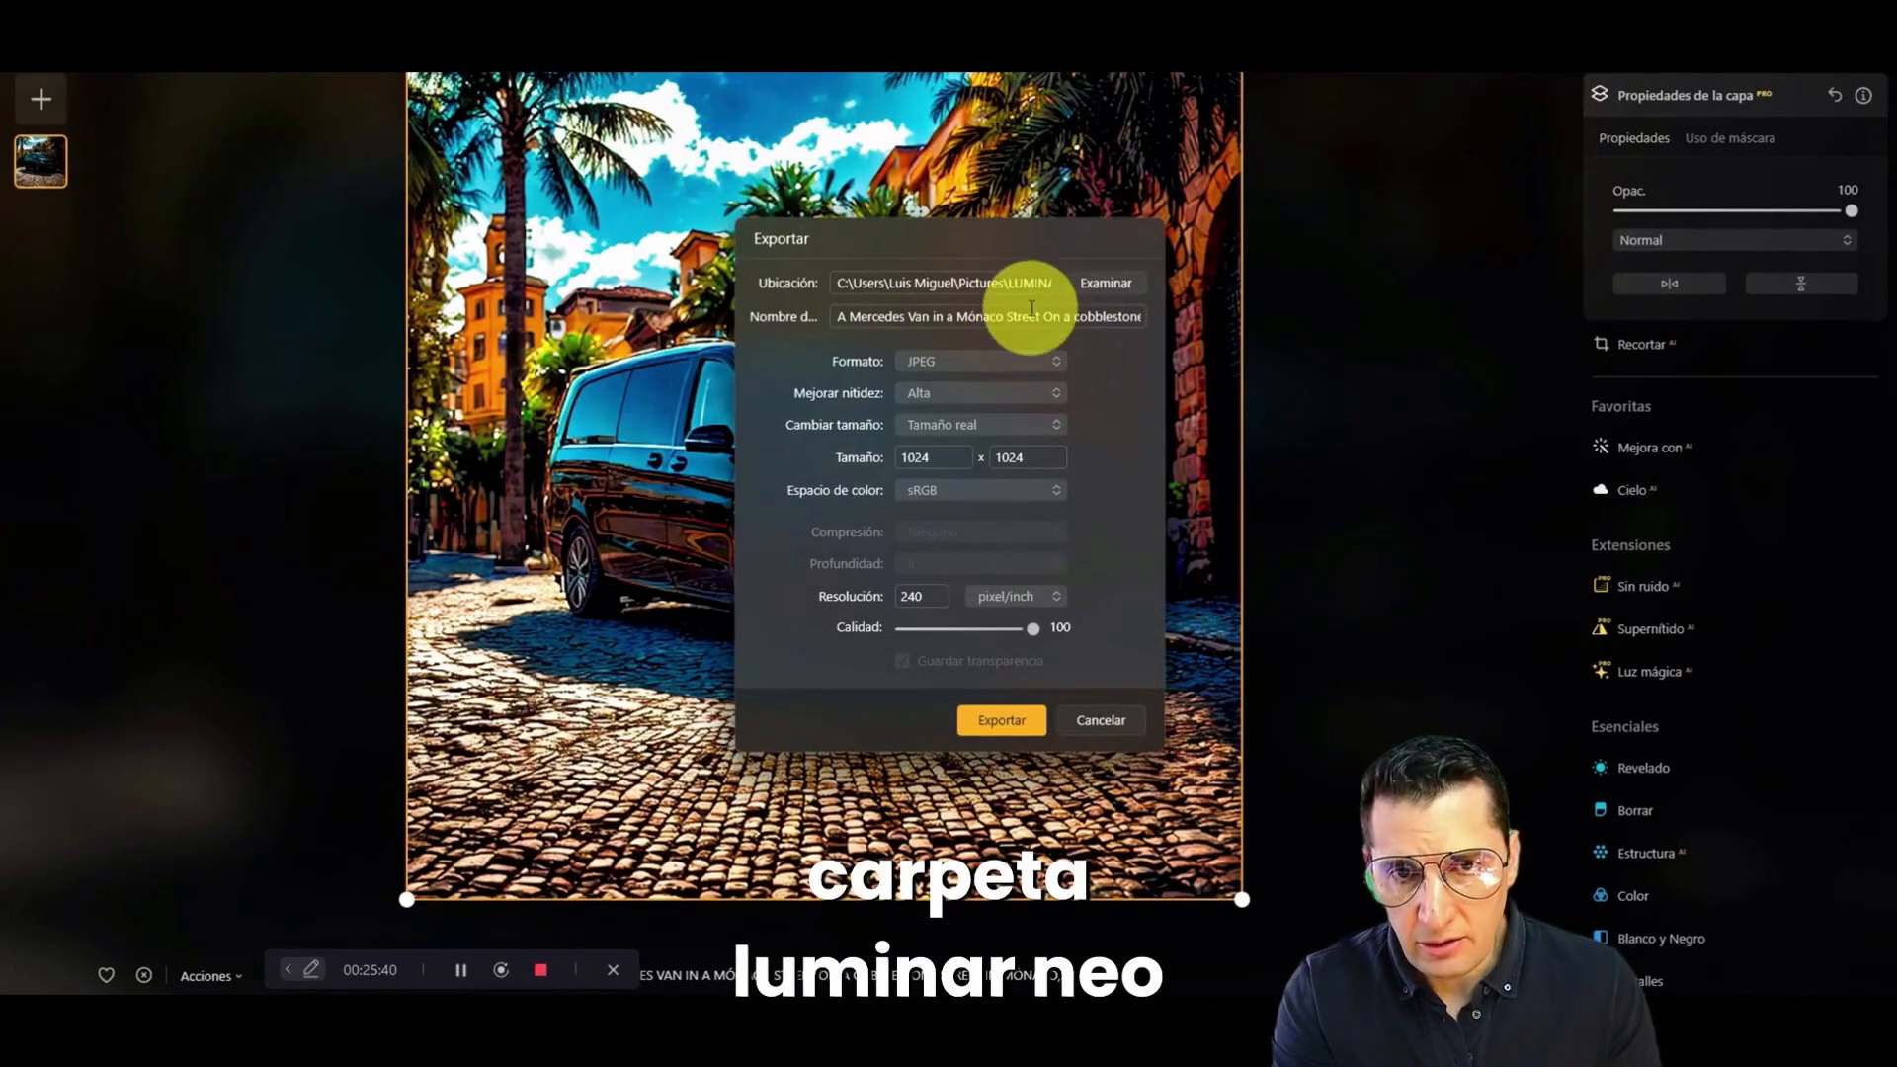
{"action": "left_click", "coordinate": [957, 366]}
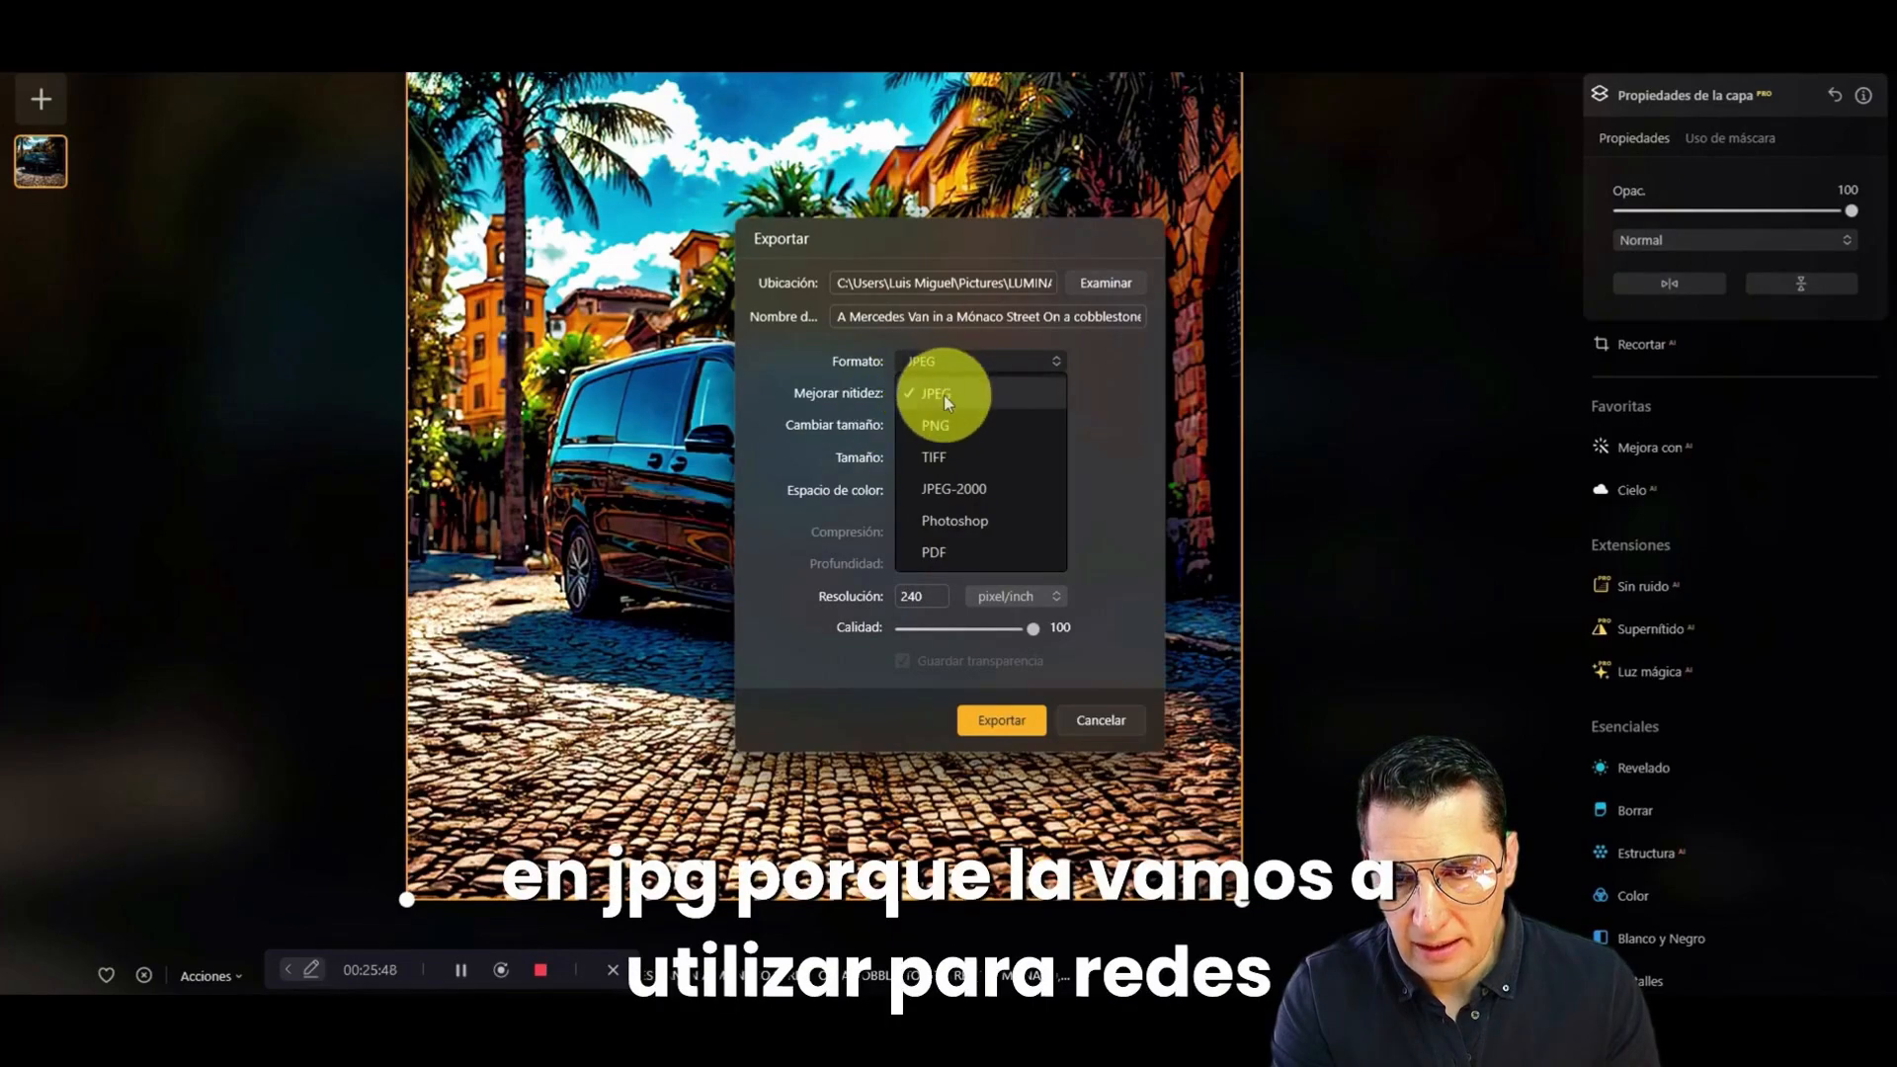
{"action": "left_click", "coordinate": [944, 395]}
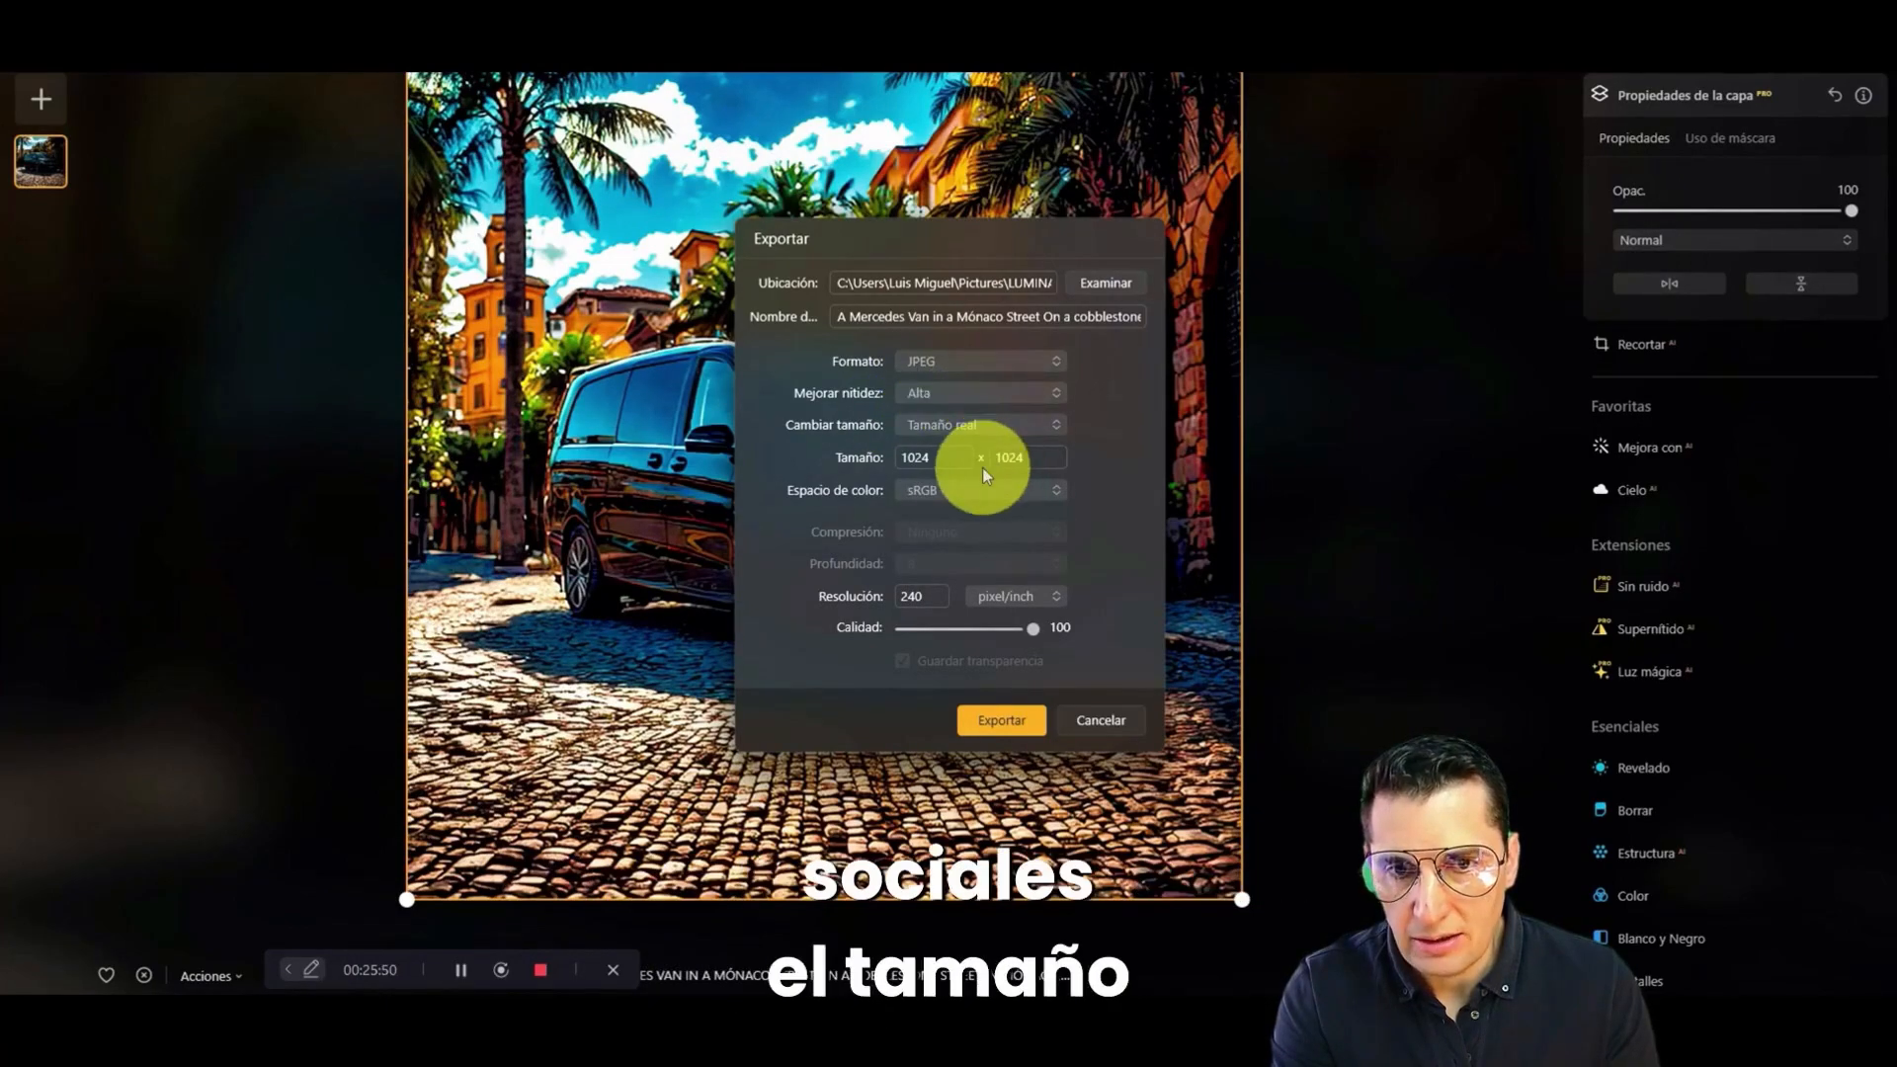
{"action": "left_click", "coordinate": [1020, 435]}
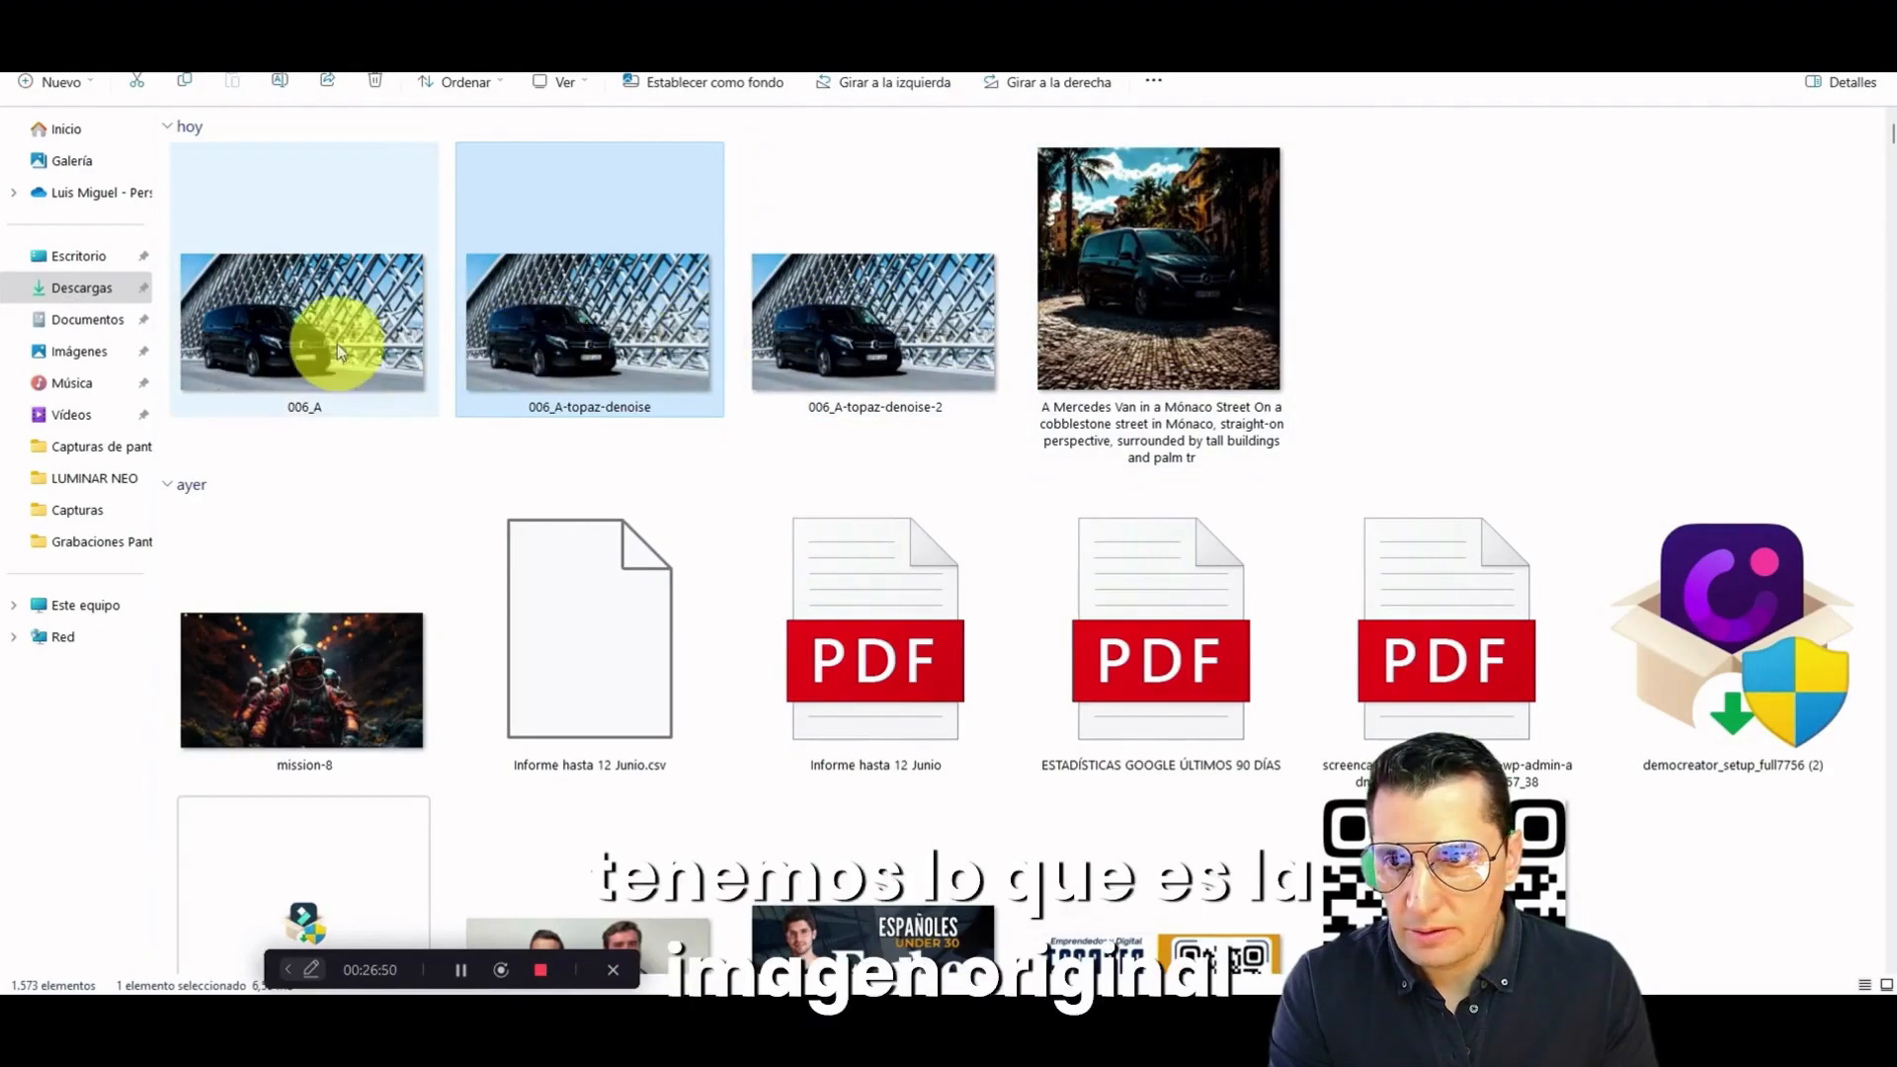
Step: In File Explorer's Descargas folder, view the original photo 006_A and the dark Mónaco street version, closing each one
{"action": "left_click", "coordinate": [302, 356]}
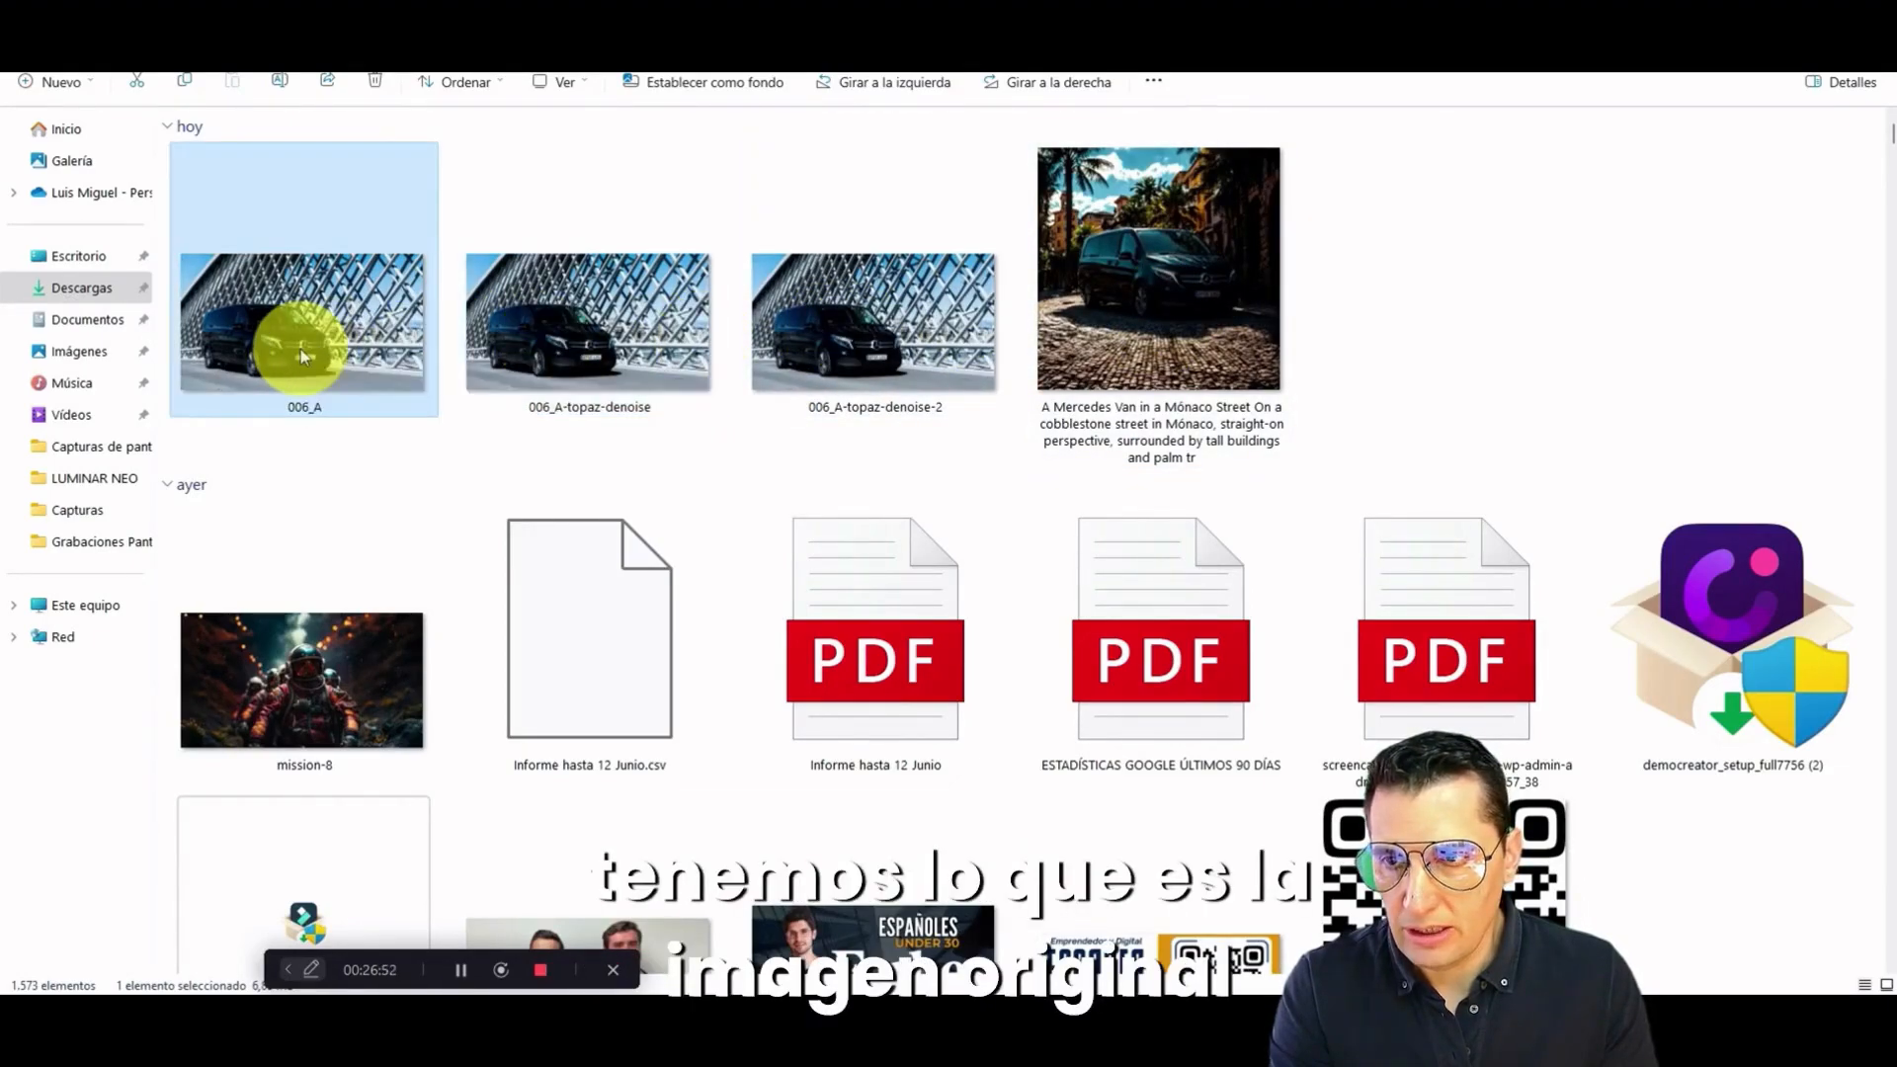
{"action": "double_click", "coordinate": [303, 356]}
{"action": "left_click", "coordinate": [1383, 156]}
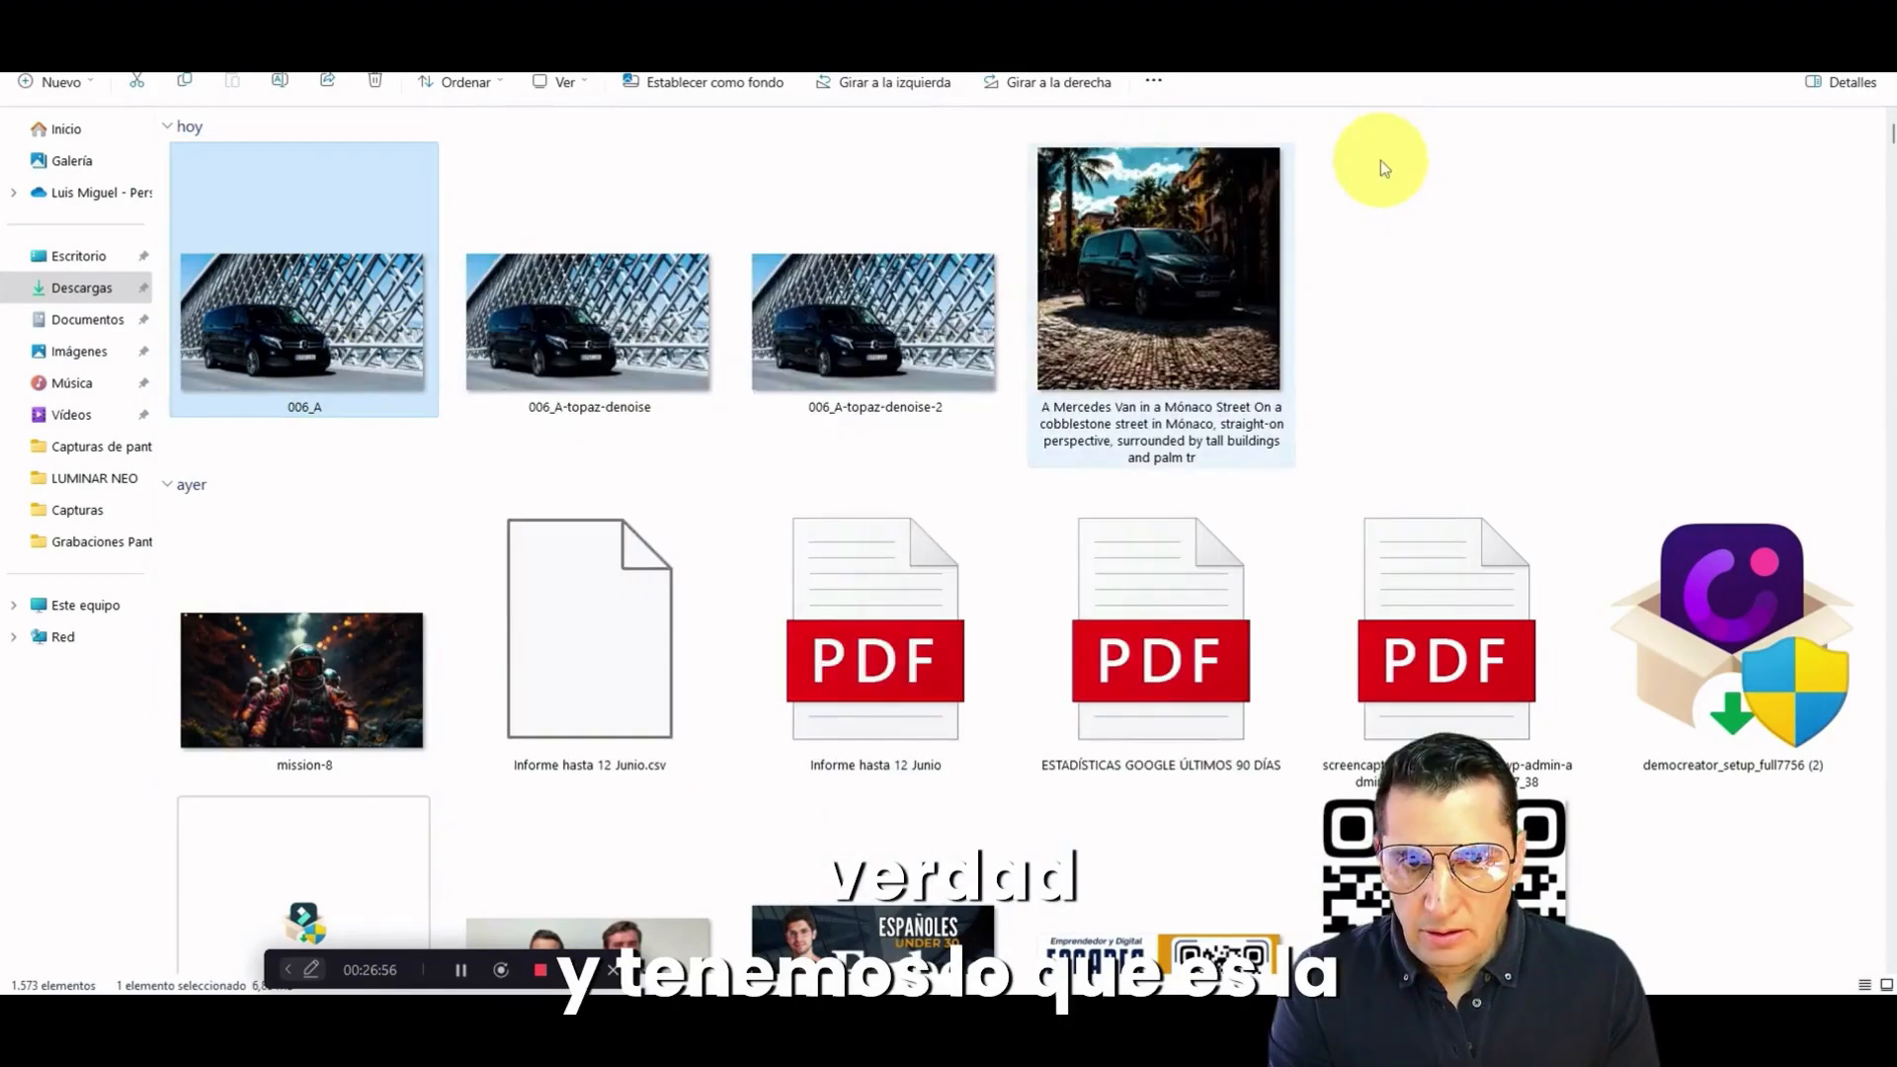
{"action": "left_click", "coordinate": [1181, 255]}
{"action": "double_click", "coordinate": [1181, 255]}
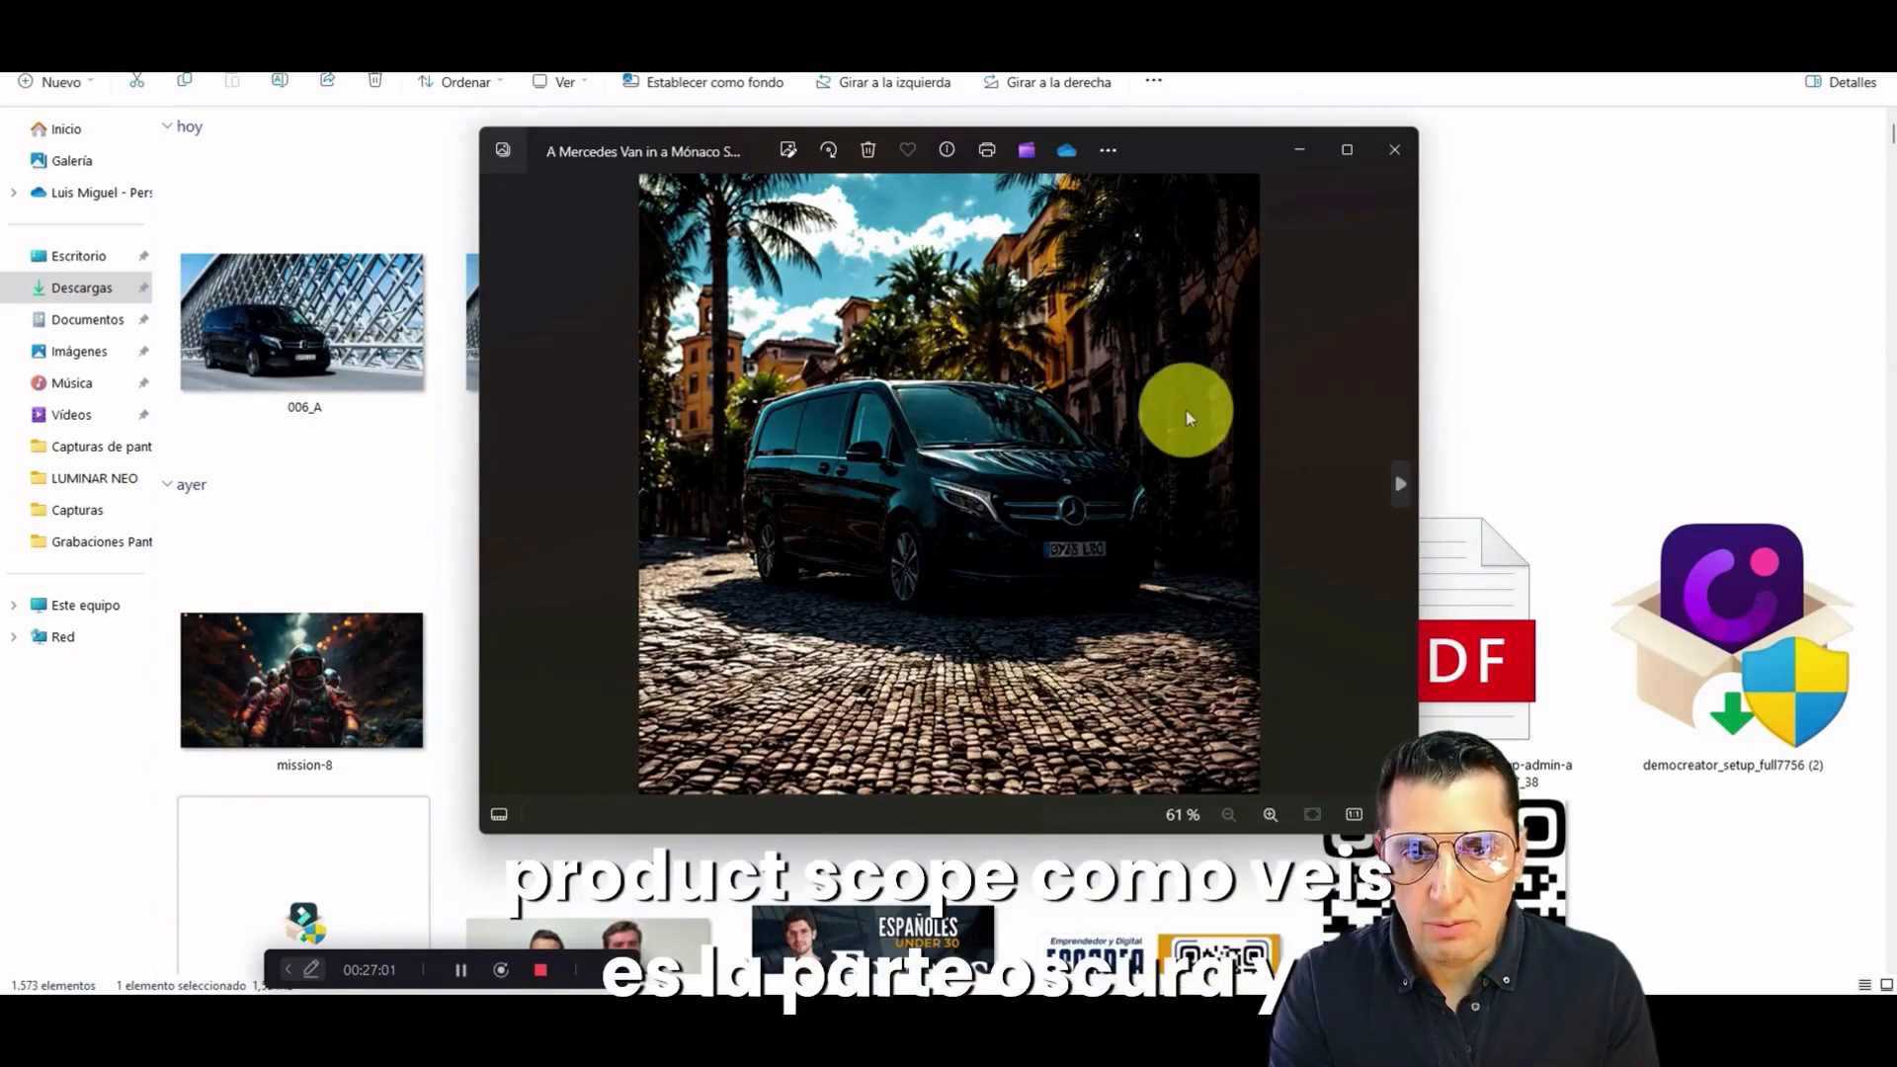
{"action": "left_click", "coordinate": [1394, 151]}
Step: Find the exported Mónaco street van image in the export folder inside Imágenes and open it for viewing
{"action": "left_click", "coordinate": [69, 351]}
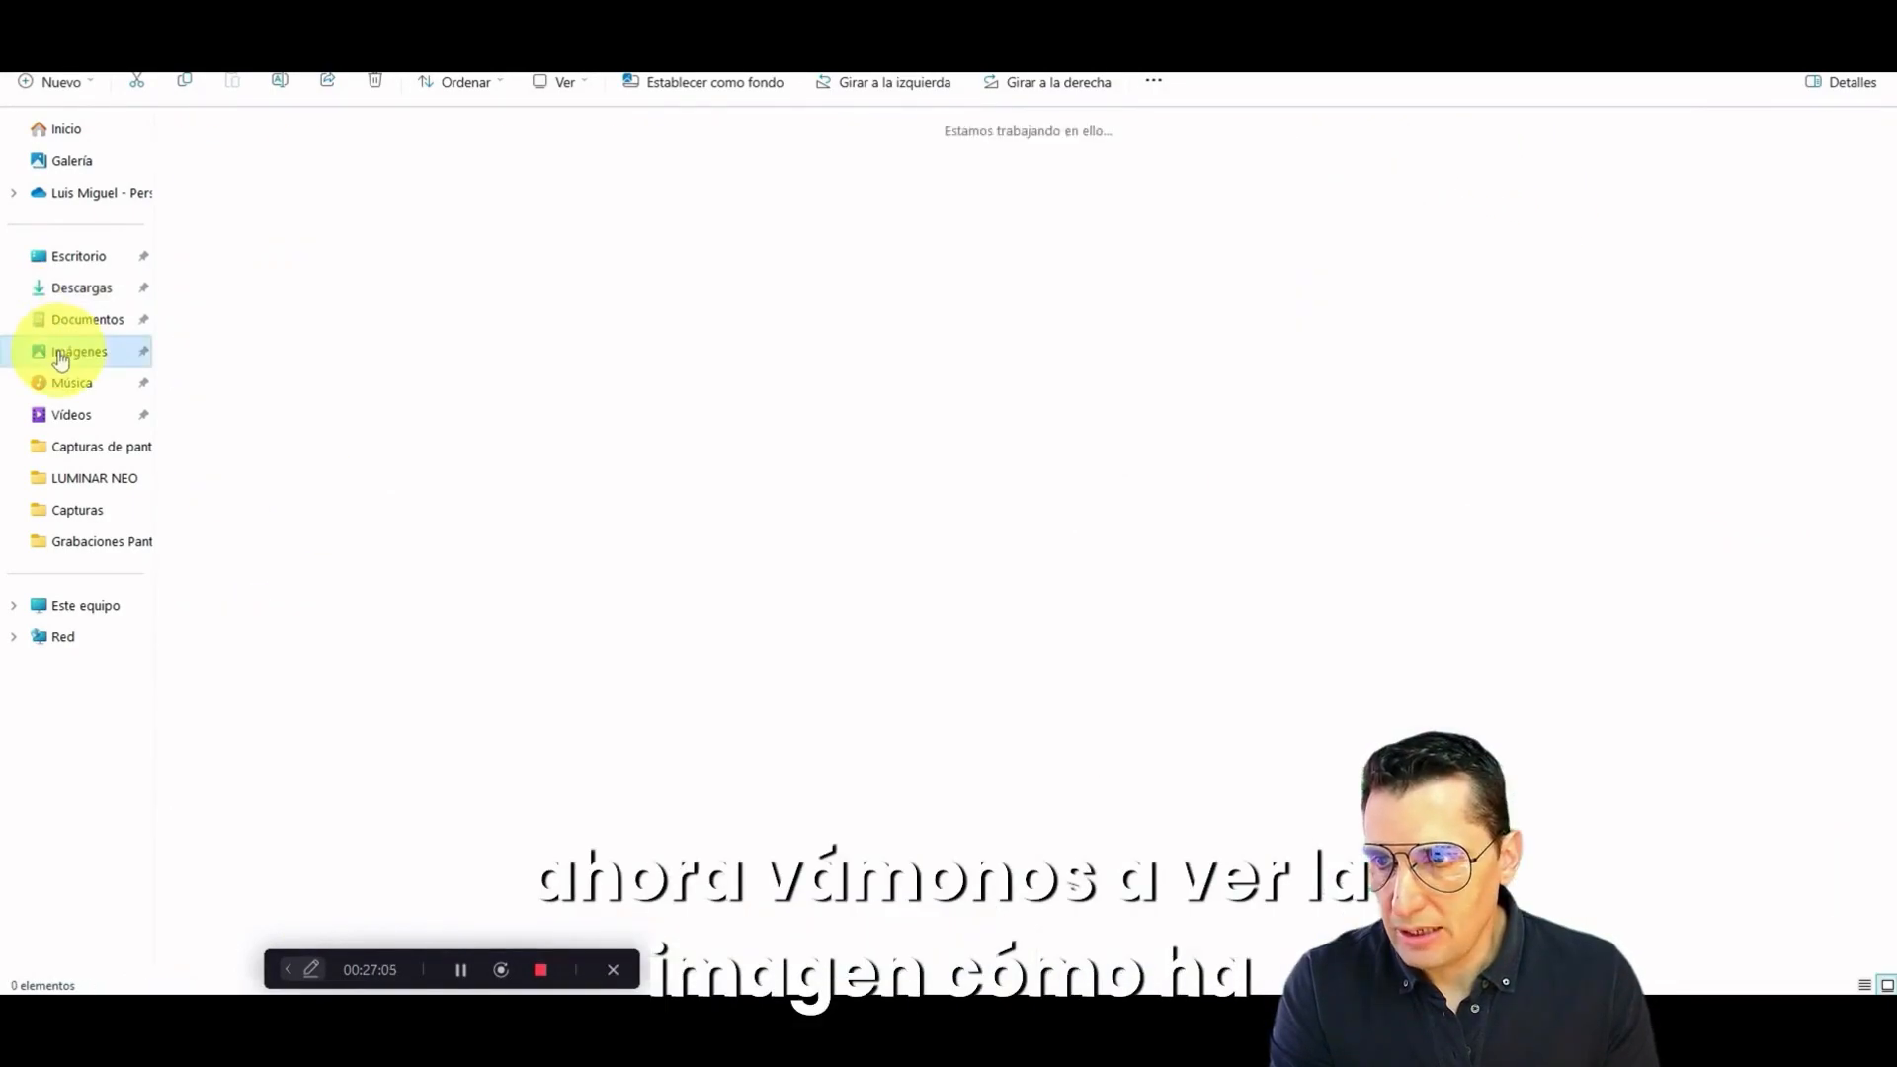
{"action": "left_click", "coordinate": [555, 168]}
{"action": "double_click", "coordinate": [555, 168]}
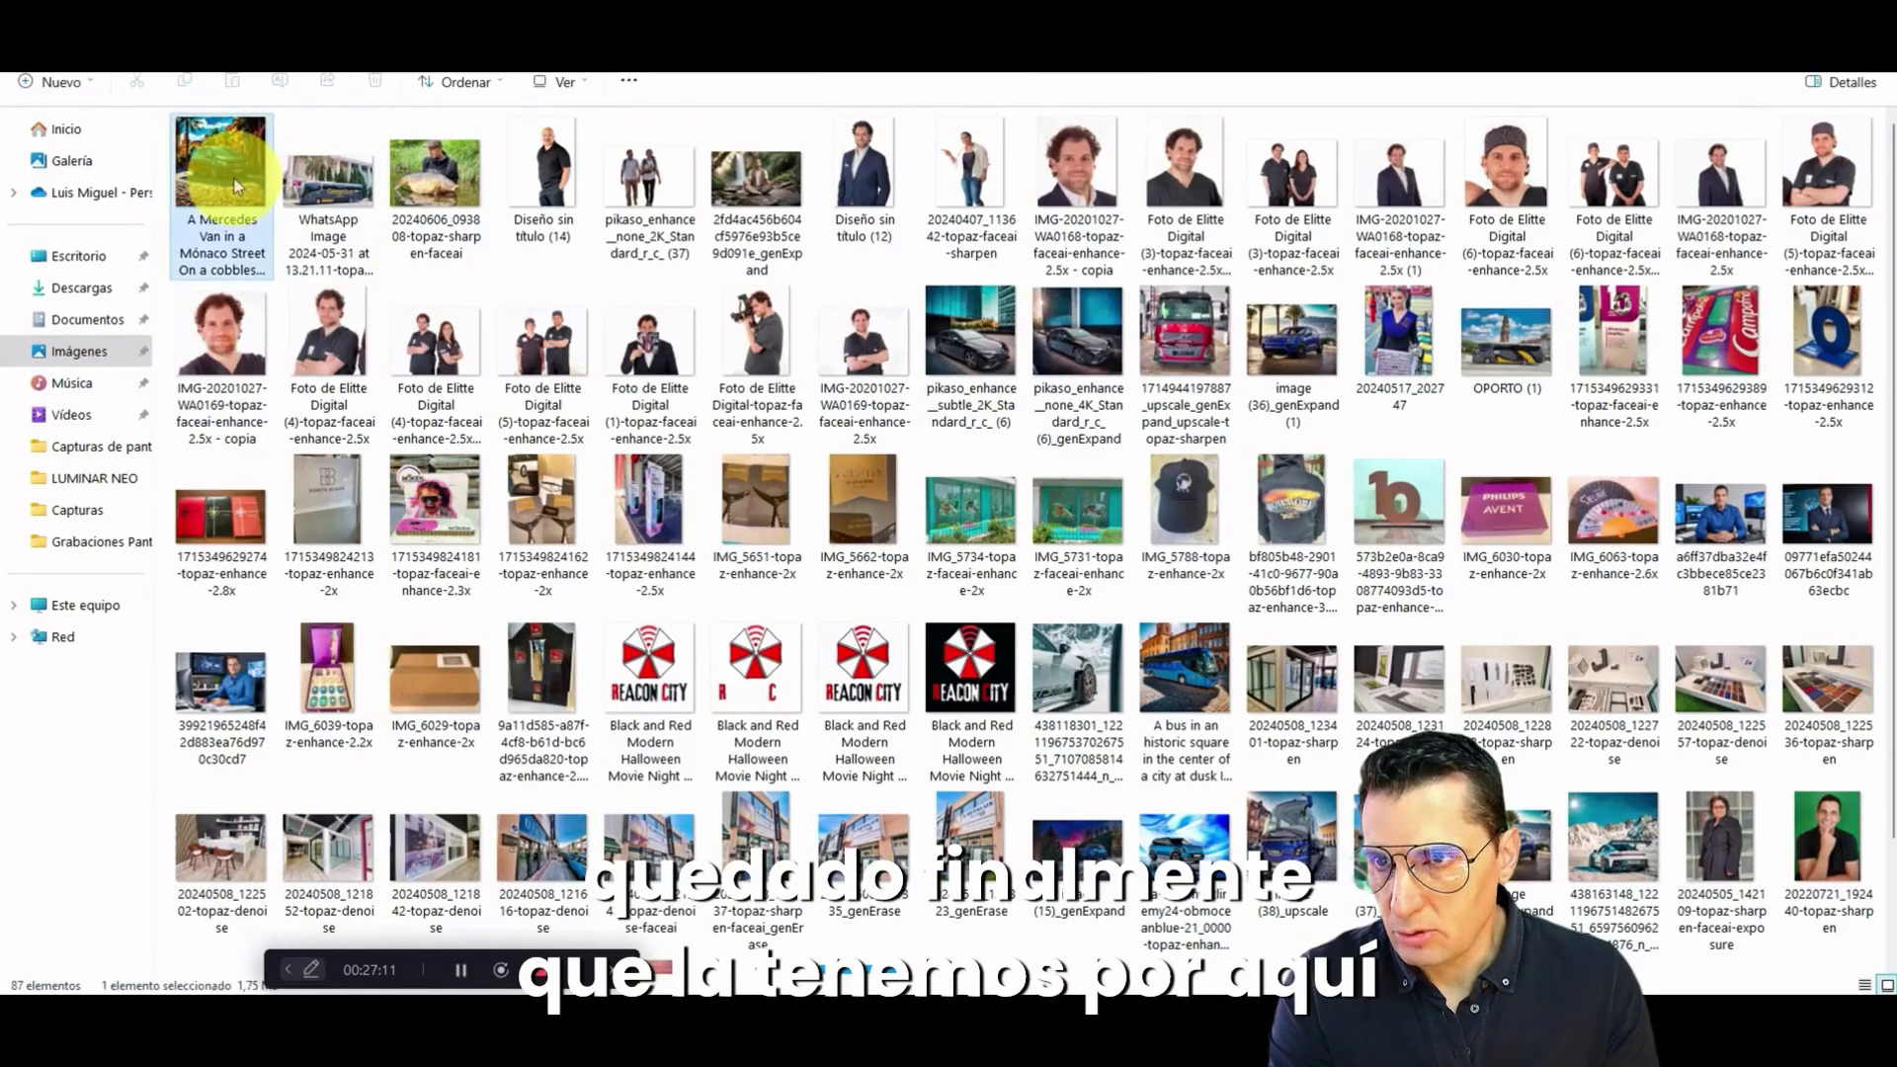
{"action": "double_click", "coordinate": [223, 172]}
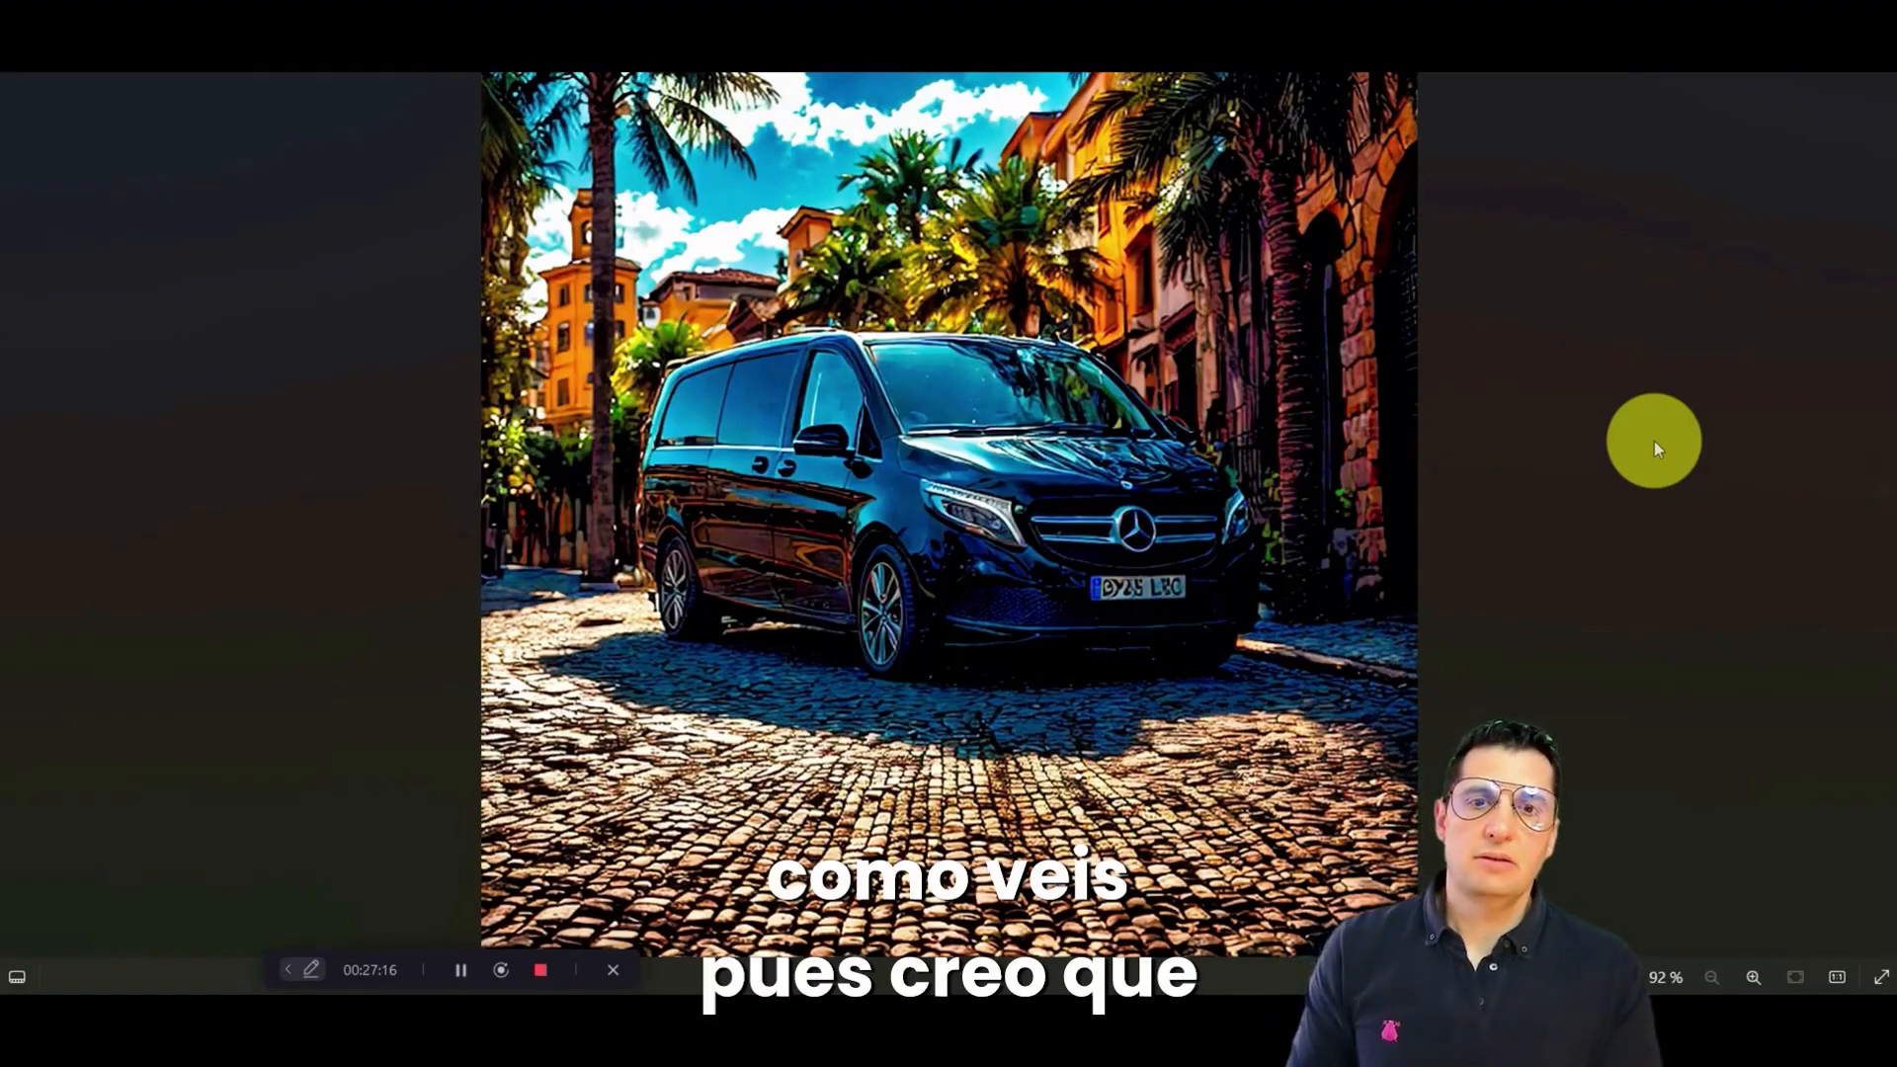